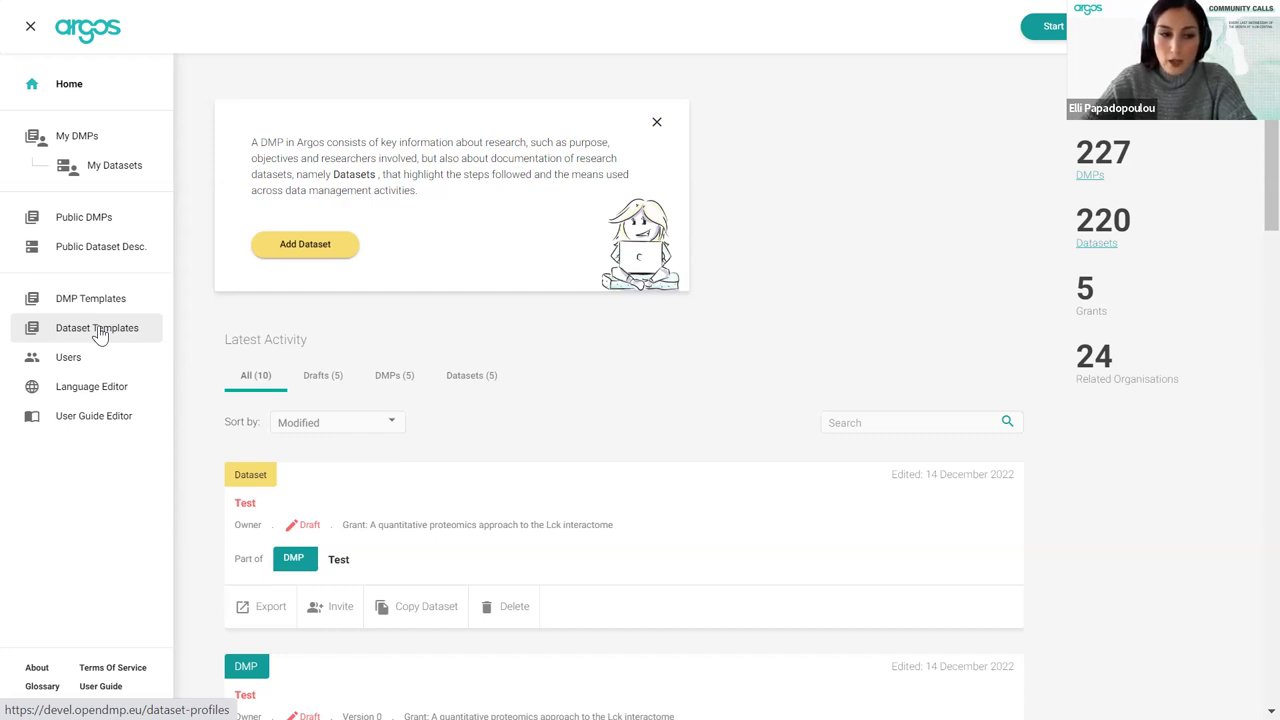
Start a new dataset template and name it "Test for Table of Datasets"
click(100, 335)
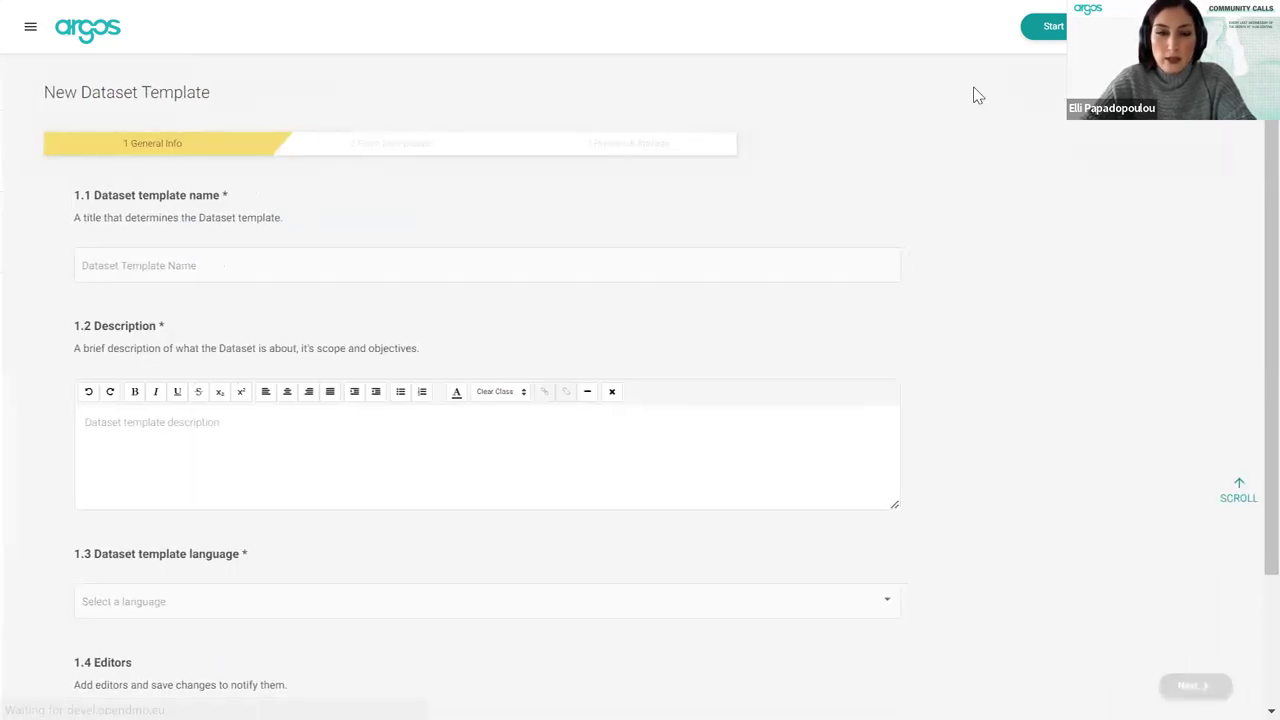
click(327, 269)
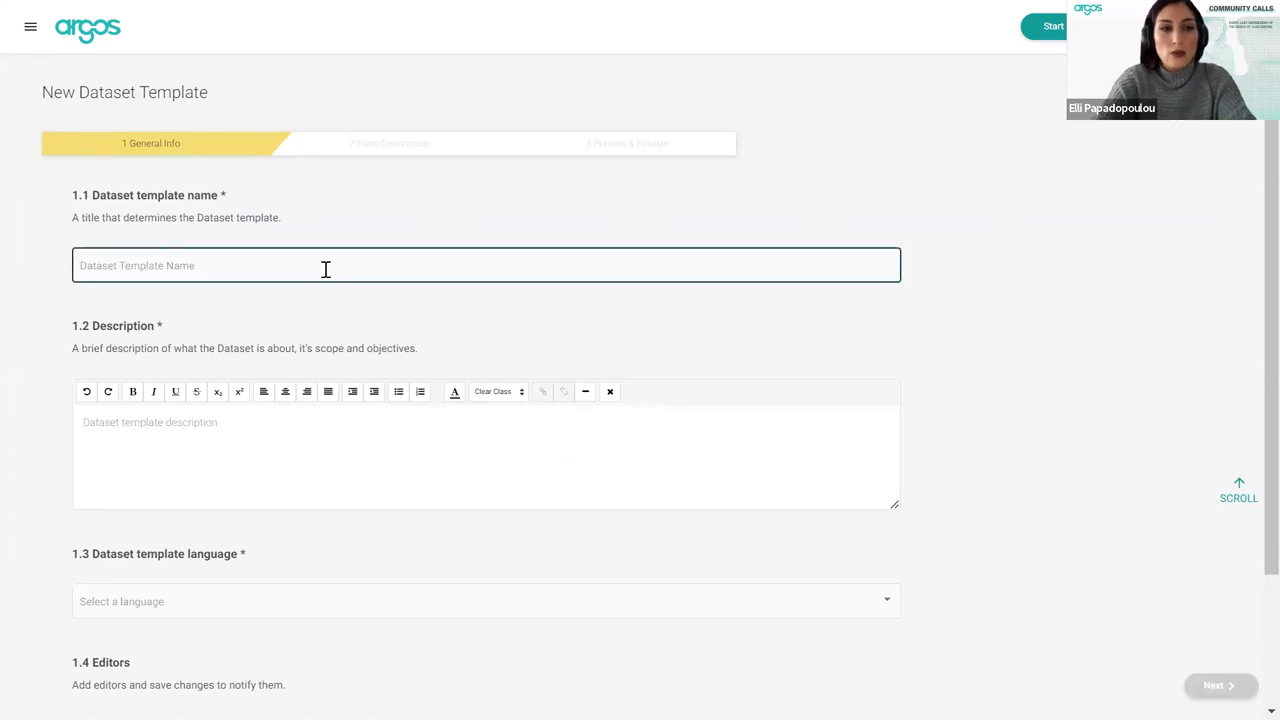
text(Te)
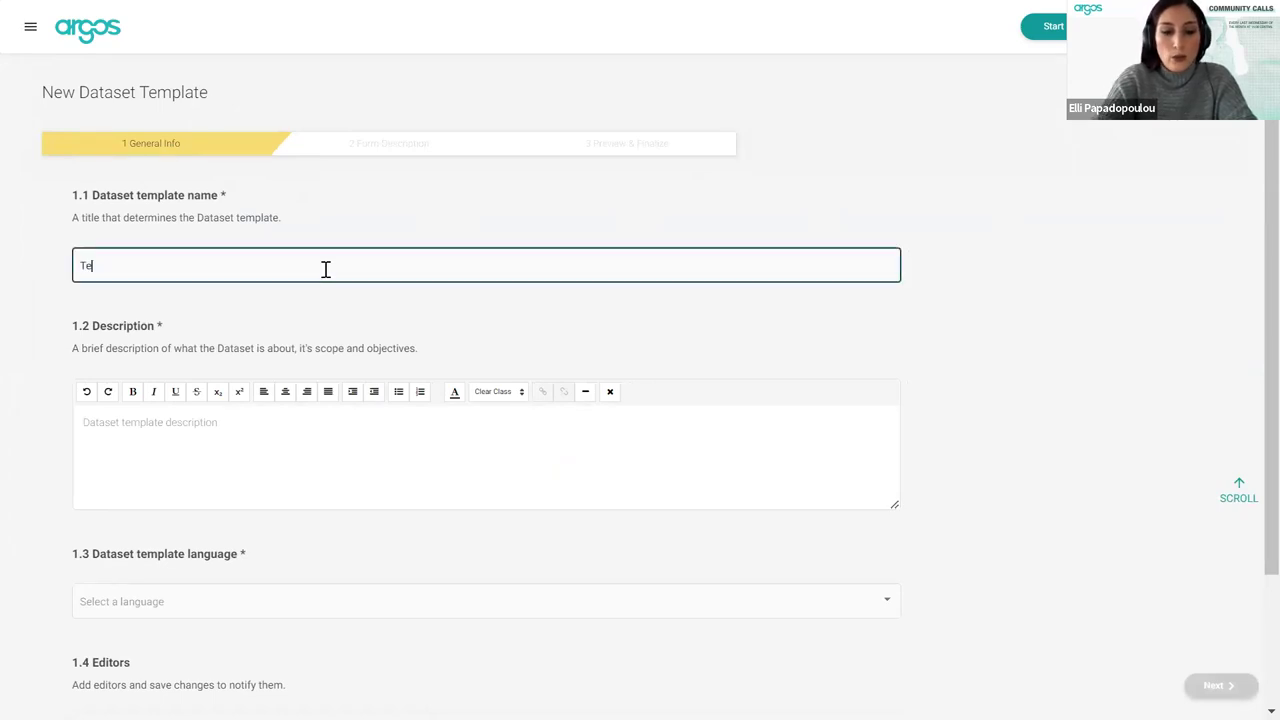
text(st for Table View)
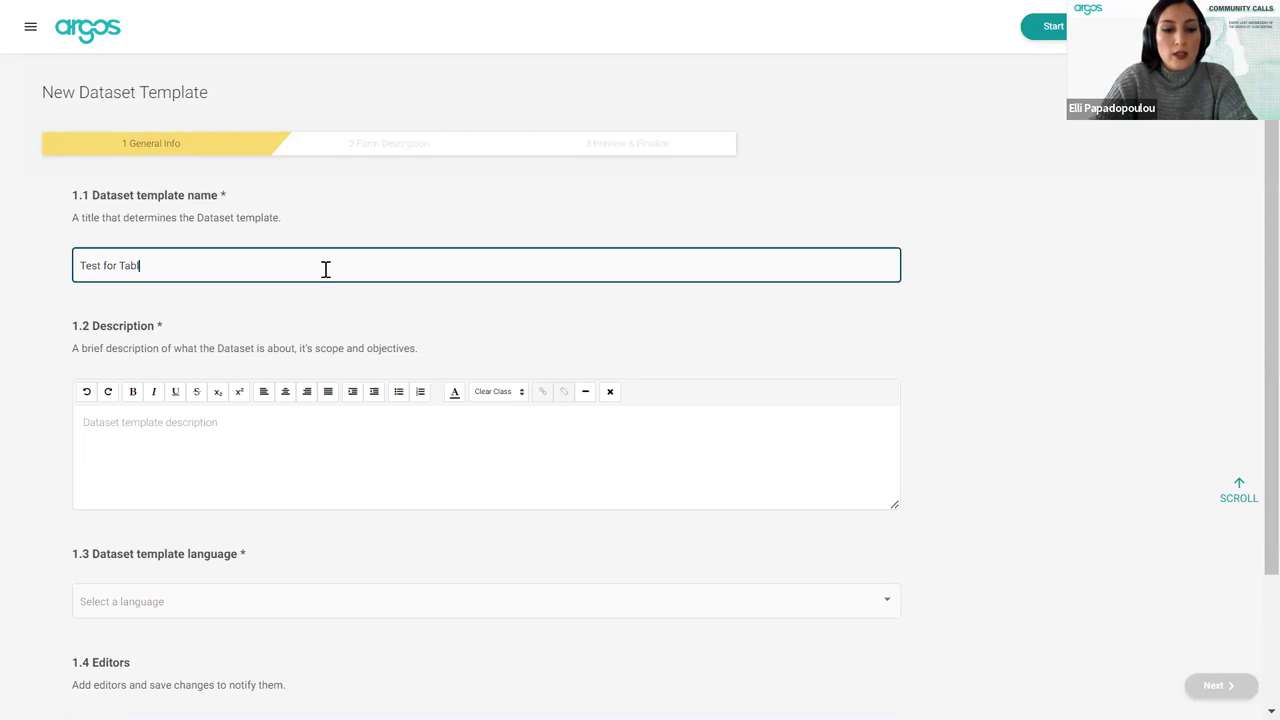
key(BackSpace)
key(BackSpace)
key(BackSpace)
key(BackSpace)
text(of Datasets)
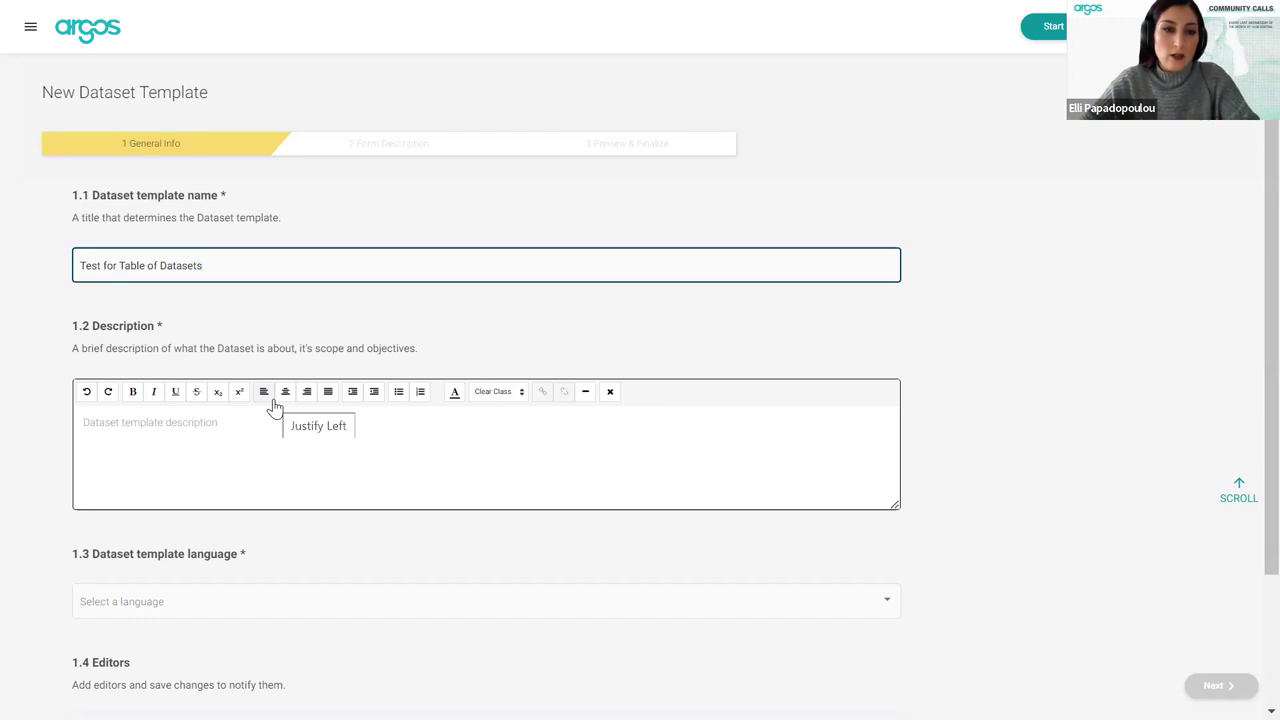
Enter "Description" as the template's description and set the template language to English
click(180, 438)
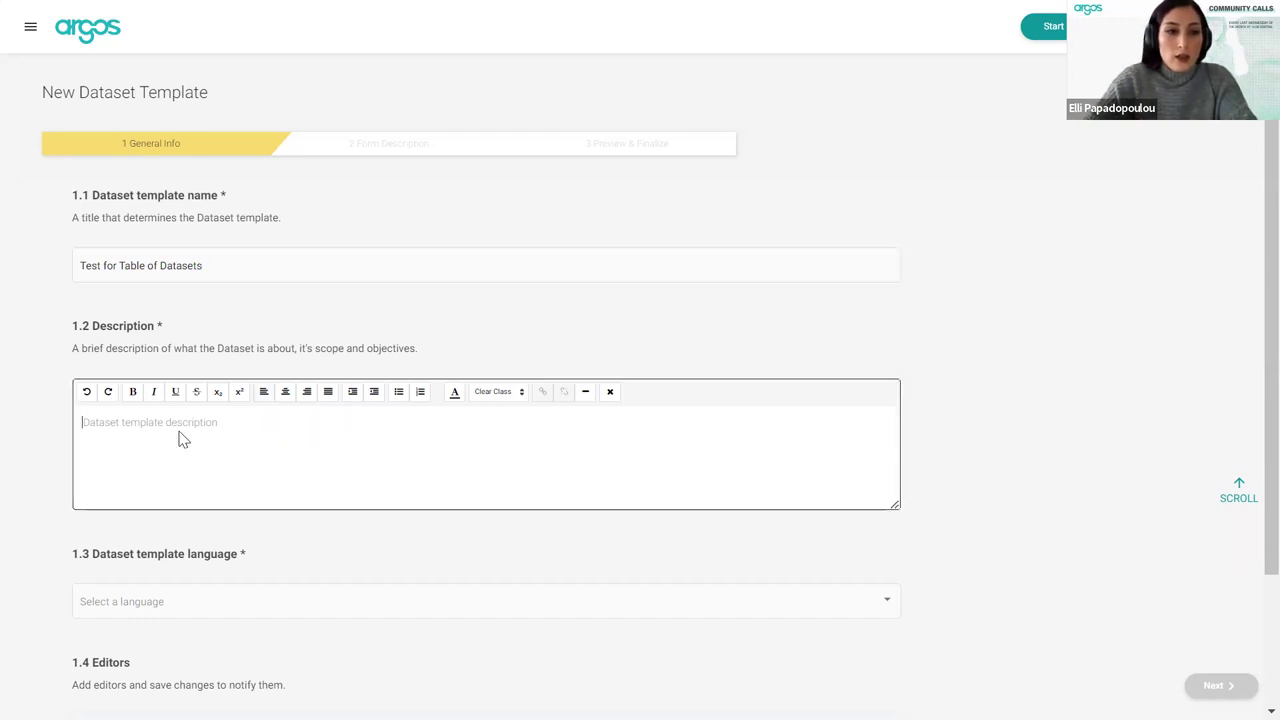
text(Description)
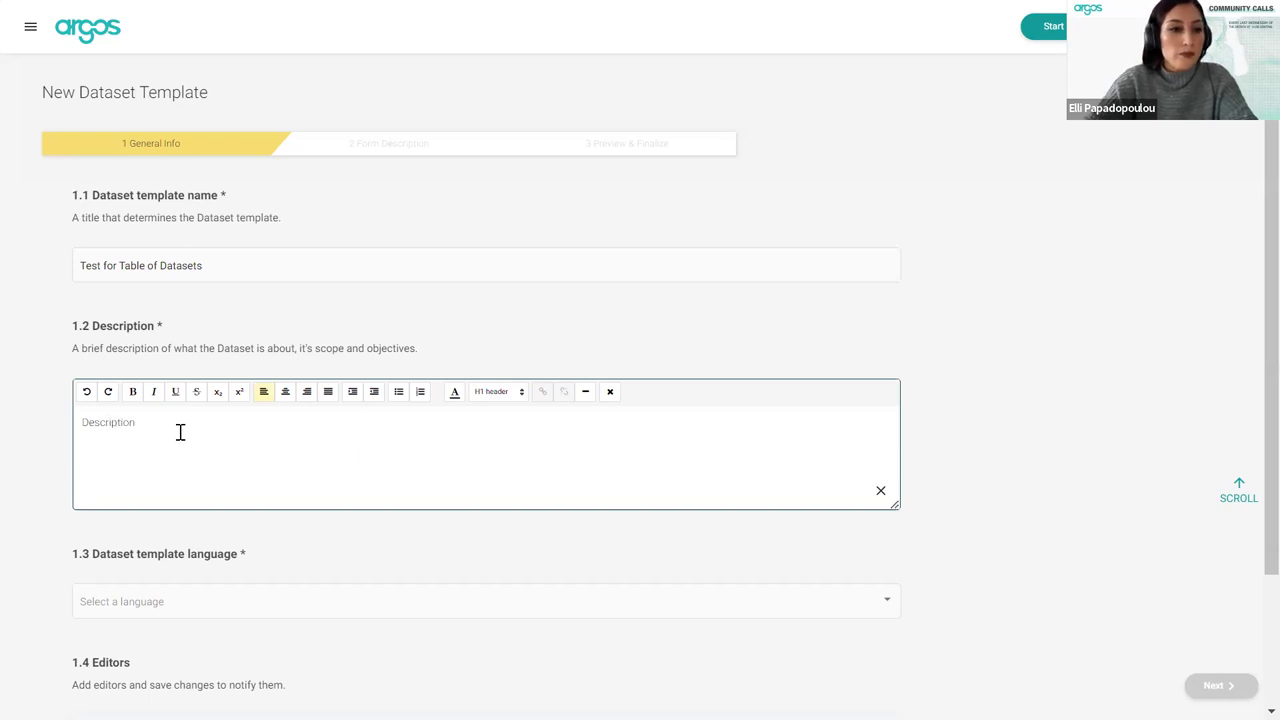
scroll(180, 432, down, 1)
click(180, 542)
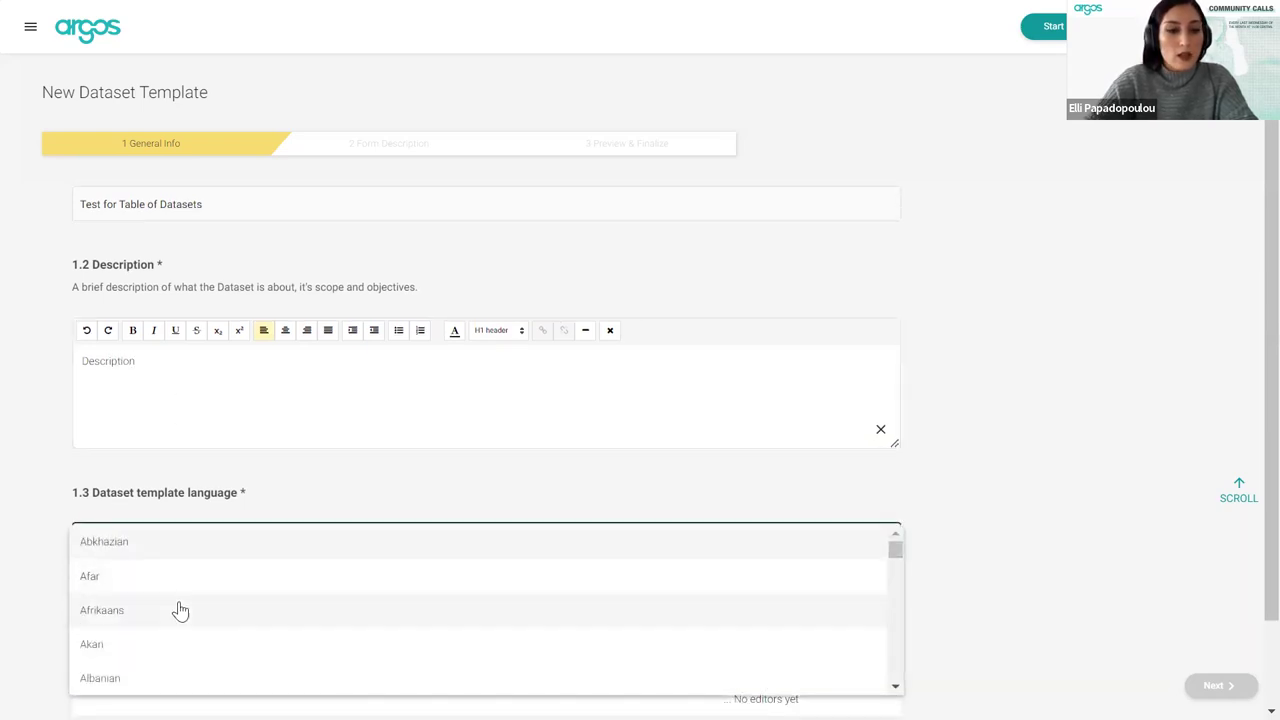
scroll(180, 610, down, 12)
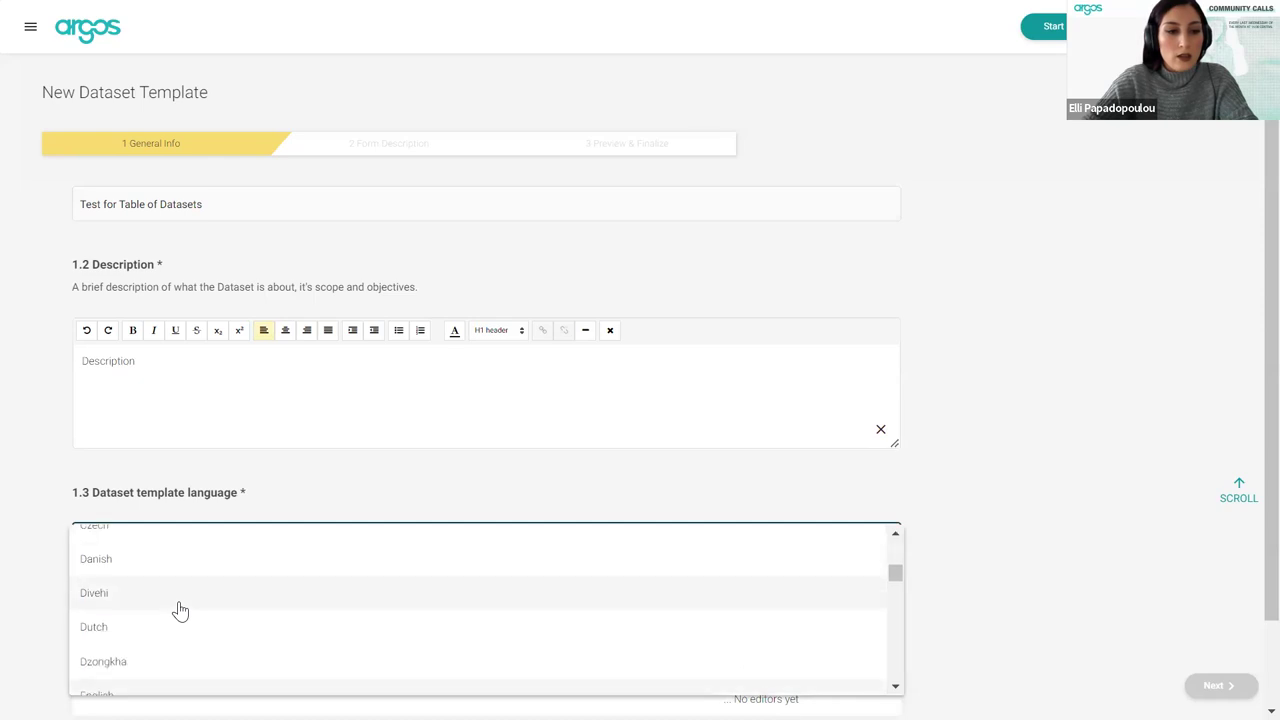
click(166, 598)
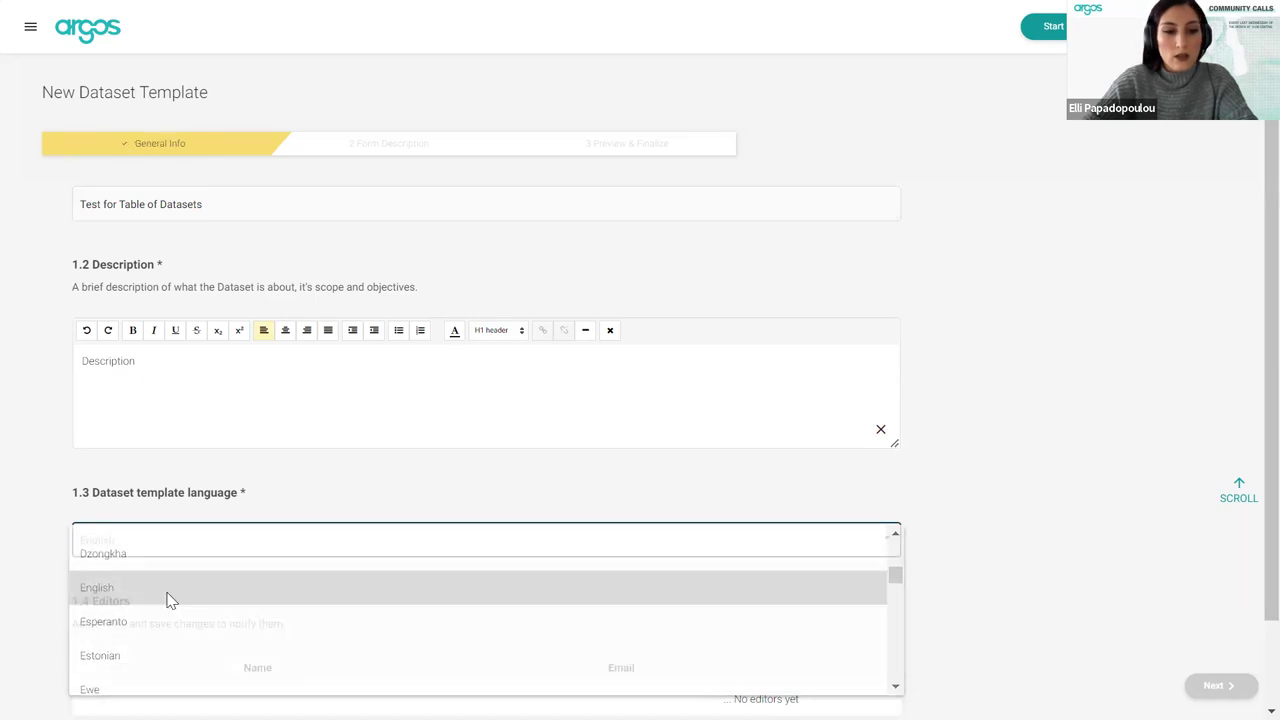
scroll(903, 551, down, 2)
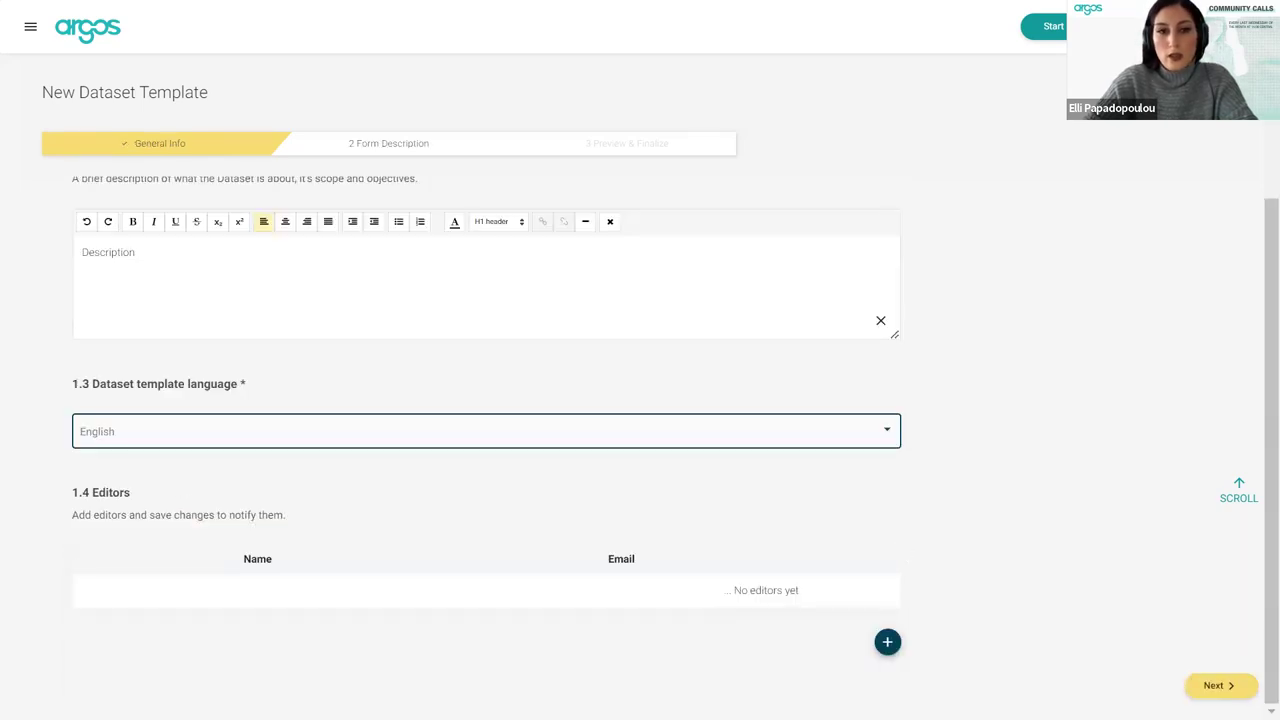
Proceed to the form description stage and create the first chapter, named "Table"
click(1218, 685)
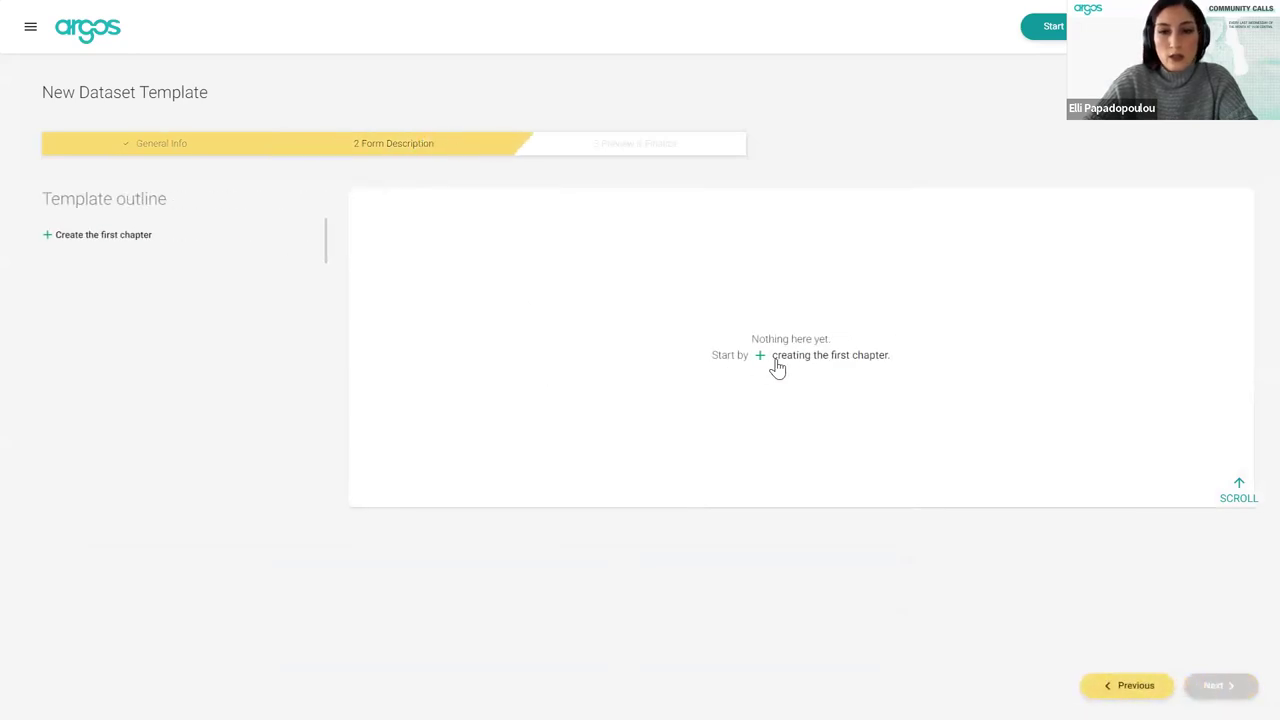
click(777, 368)
click(449, 267)
text(table)
key(BackSpace)
key(BackSpace)
key(BackSpace)
key(BackSpace)
key(BackSpace)
text(Table)
Add a section to the Table chapter and name it "Describe datasets in a table"
click(437, 313)
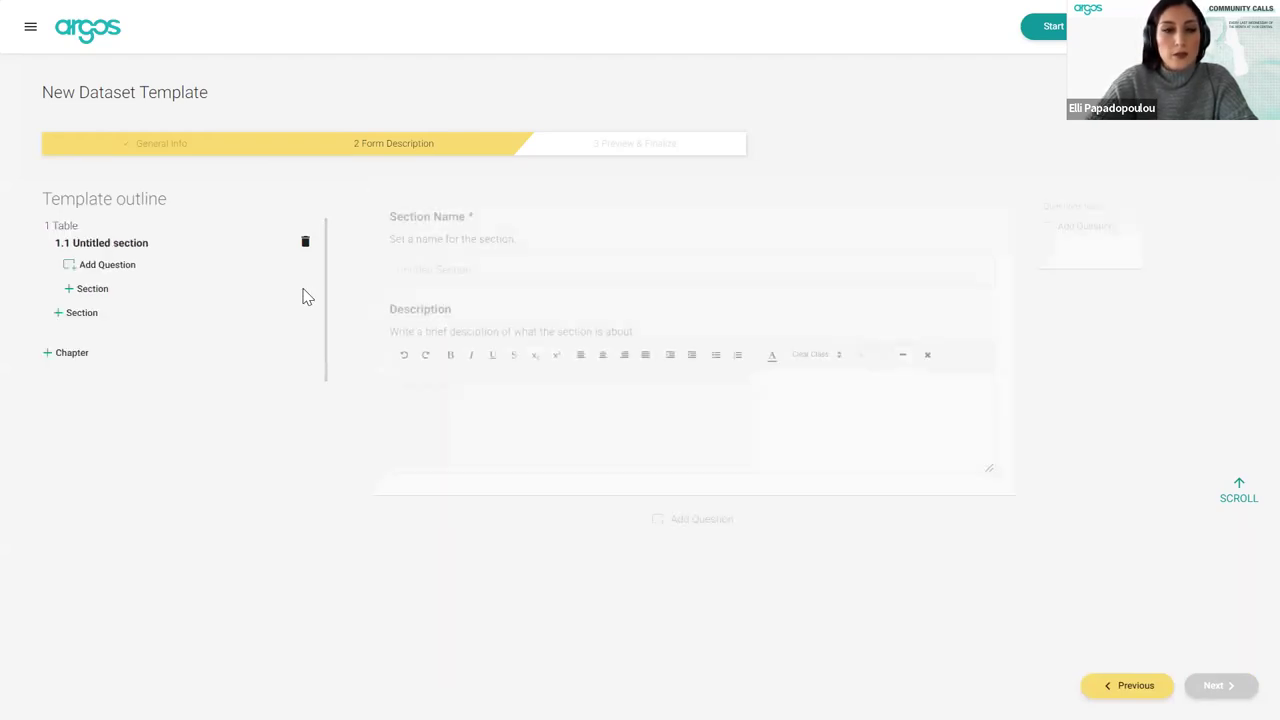
click(484, 270)
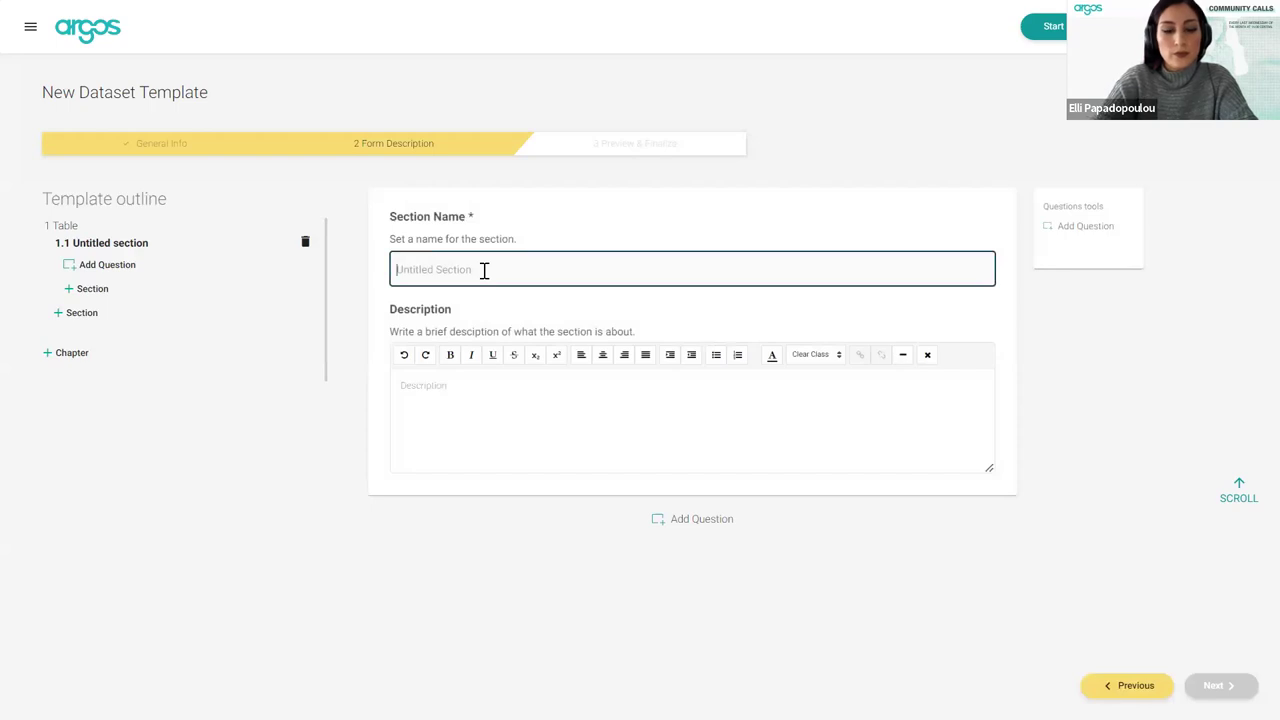
text(T)
key(BackSpace)
text(Descr)
text(ip)
key(BackSpace)
text(b)
key(BackSpace)
text(b)
key(BackSpace)
text(be datasets in a table)
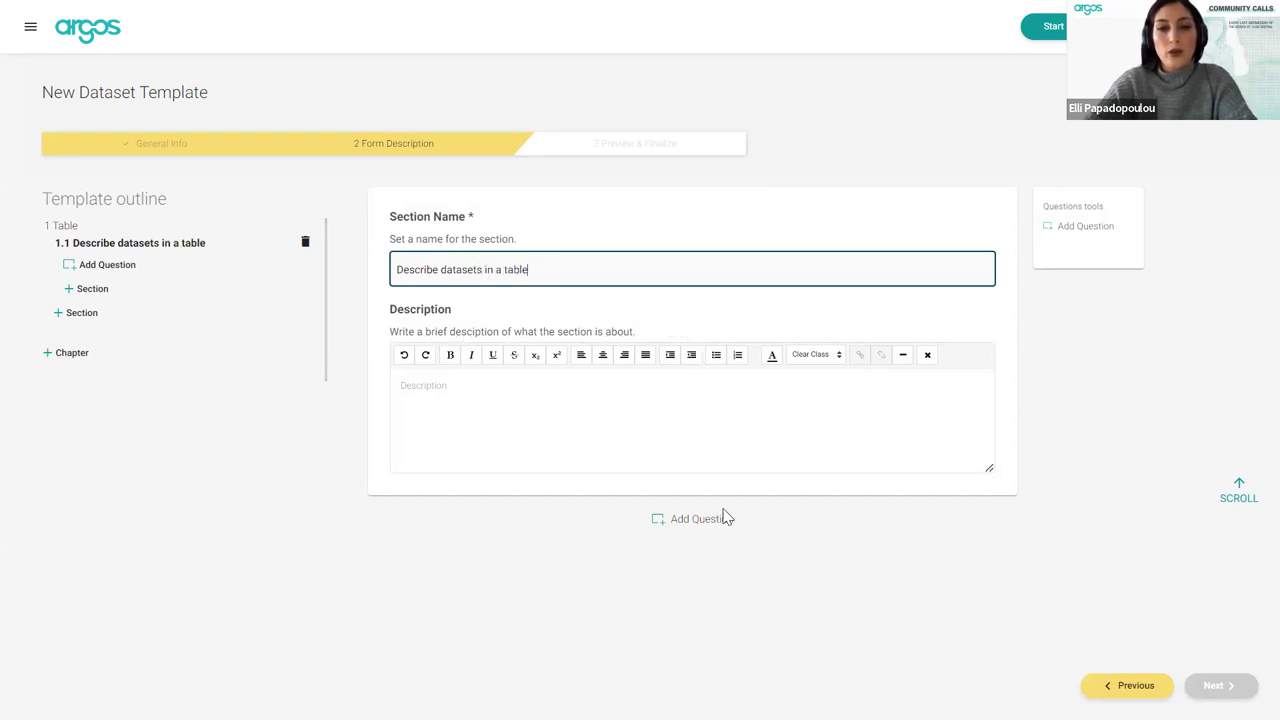
Add a question to the section and title it "Table"
click(692, 522)
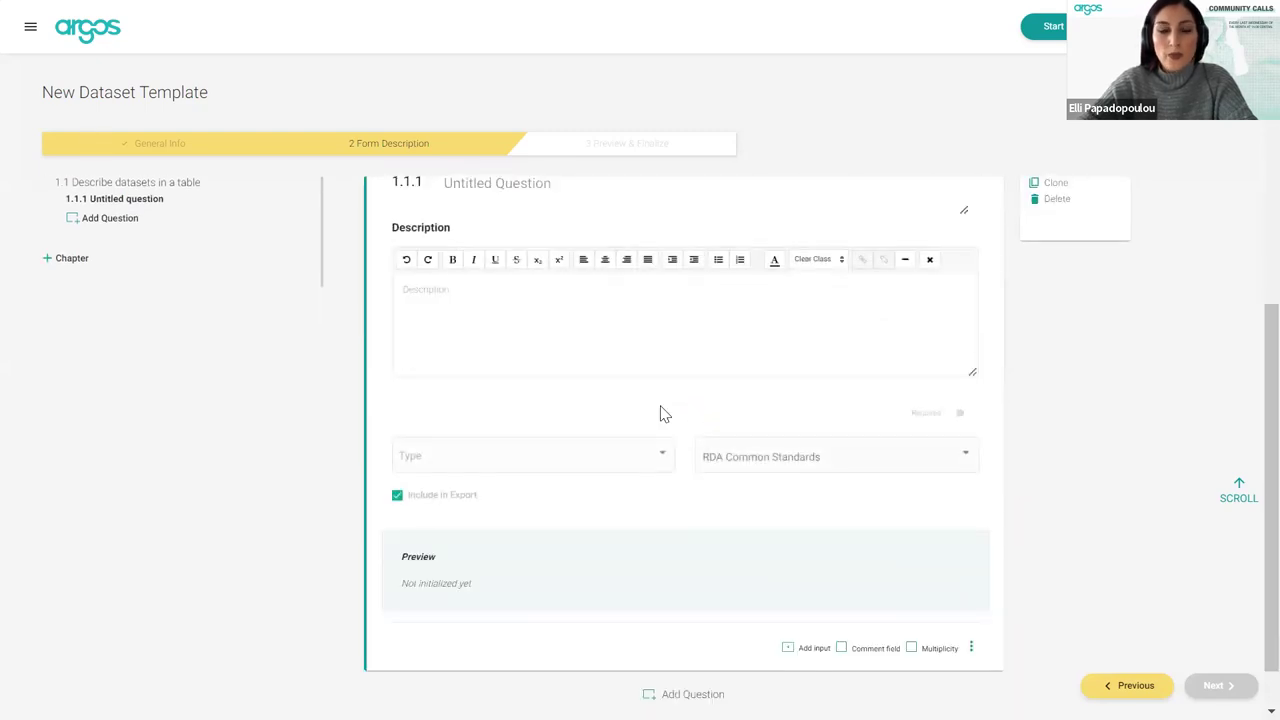
scroll(662, 414, up, 1)
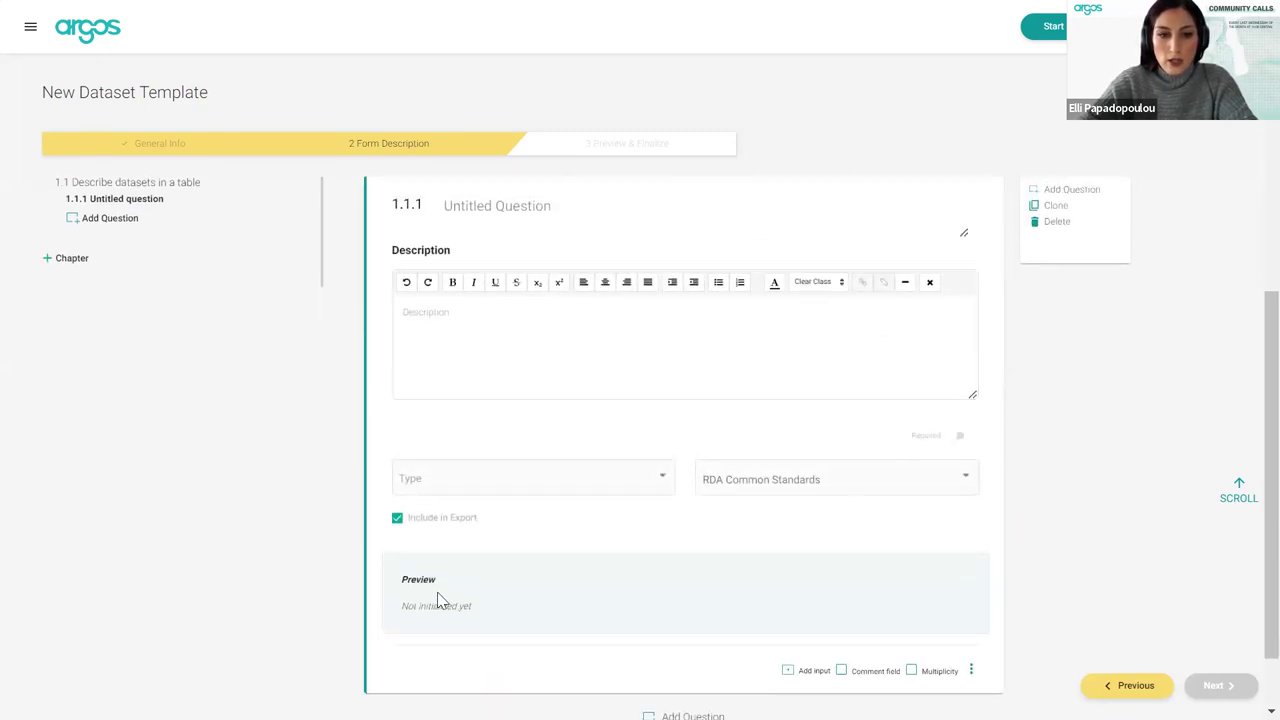
click(969, 349)
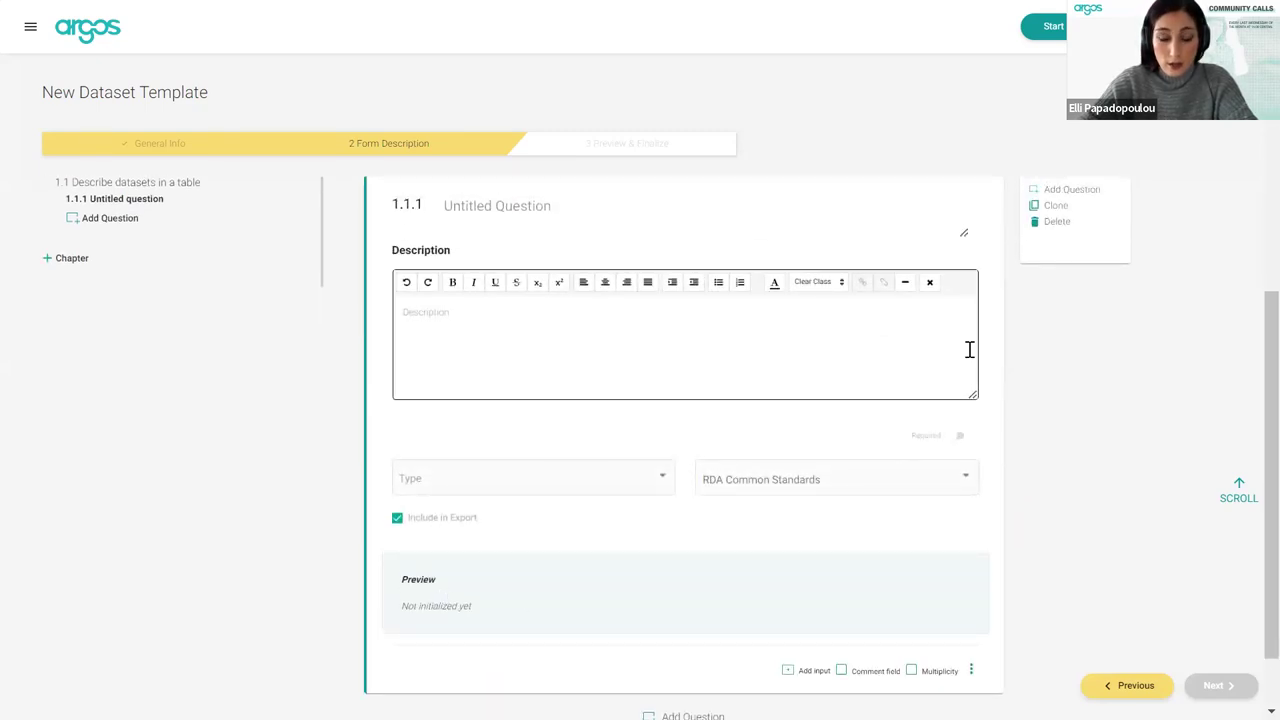
click(476, 207)
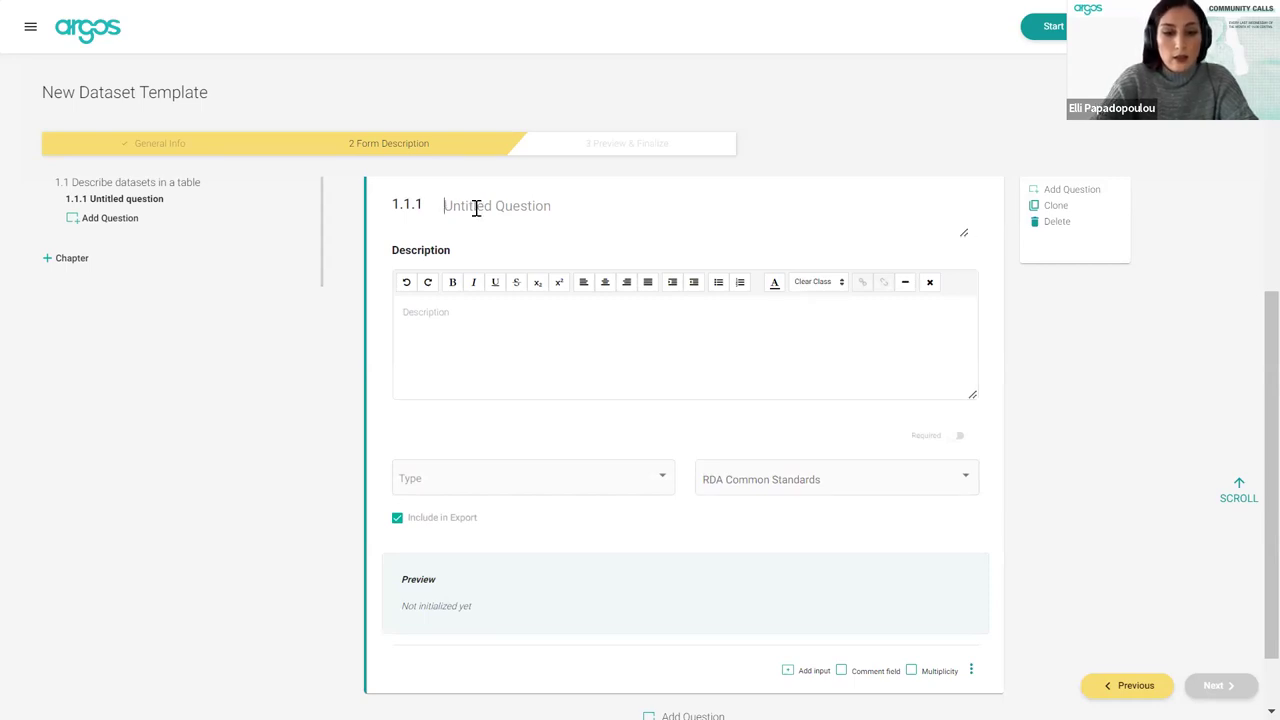
text(Table)
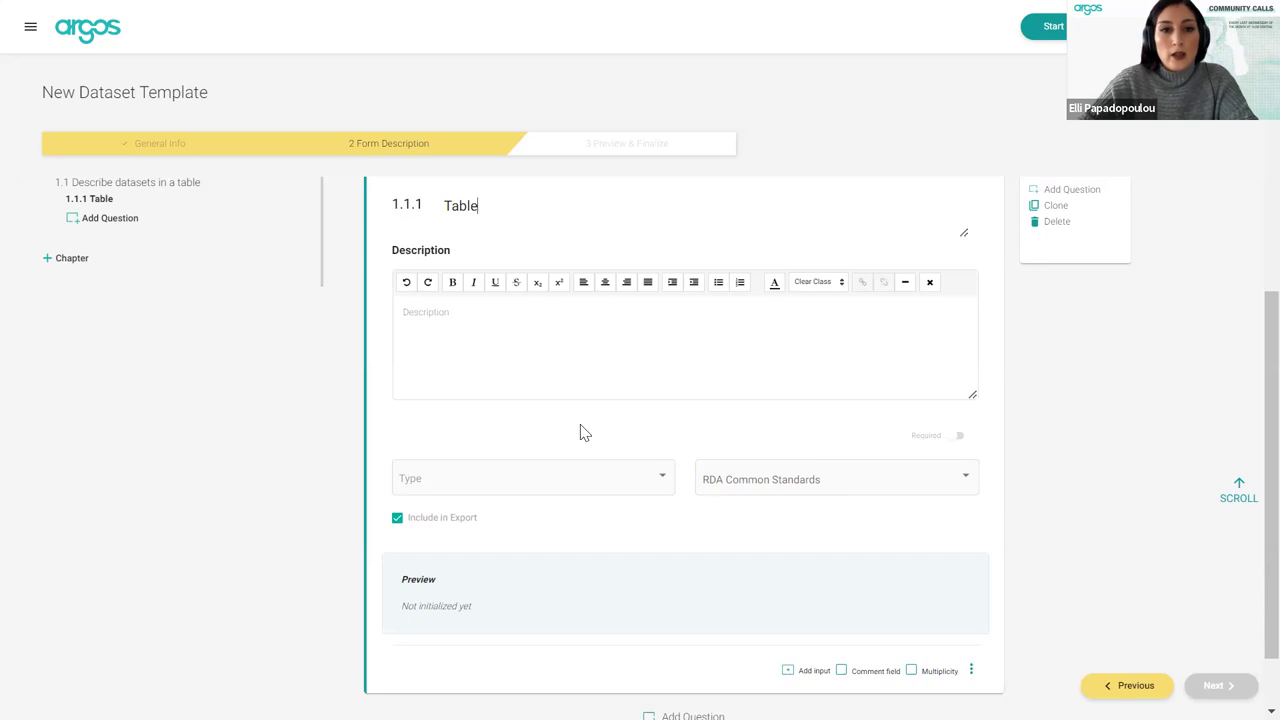
Enter "Description" as the description of the Table question
scroll(580, 432, down, 1)
click(522, 283)
text(Descriptio)
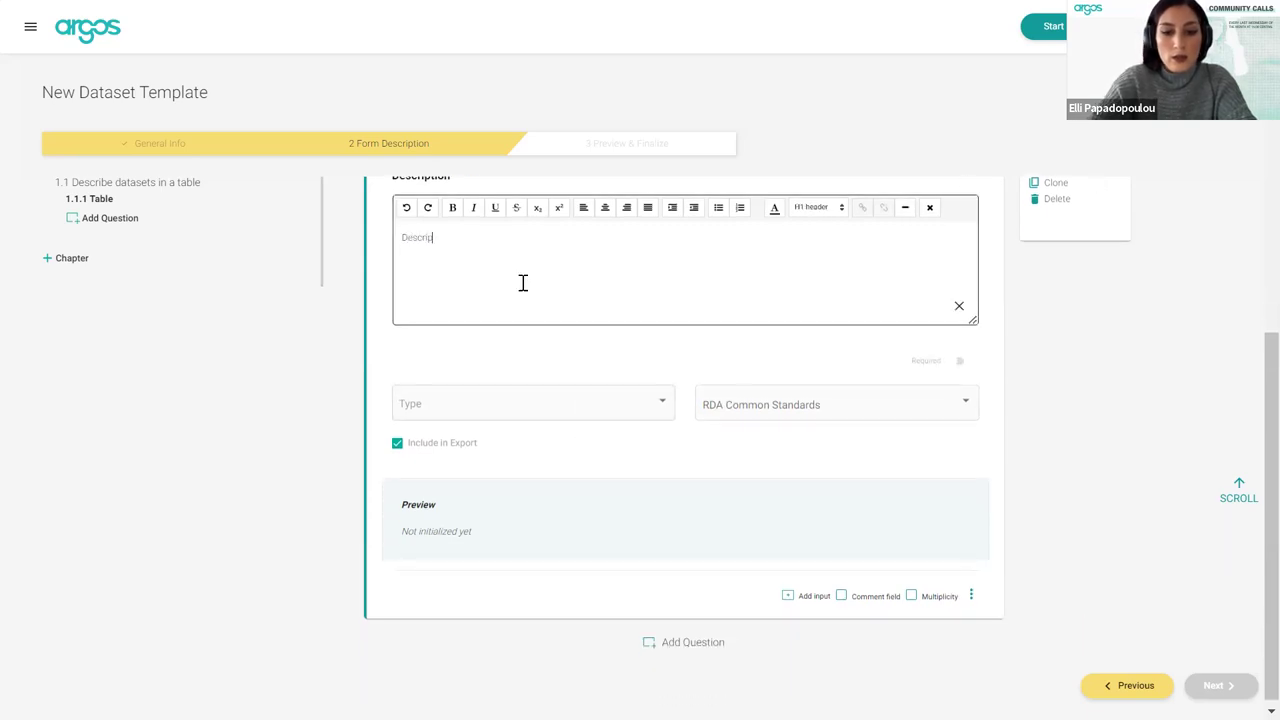
key(BackSpace)
key(BackSpace)
text(tion)
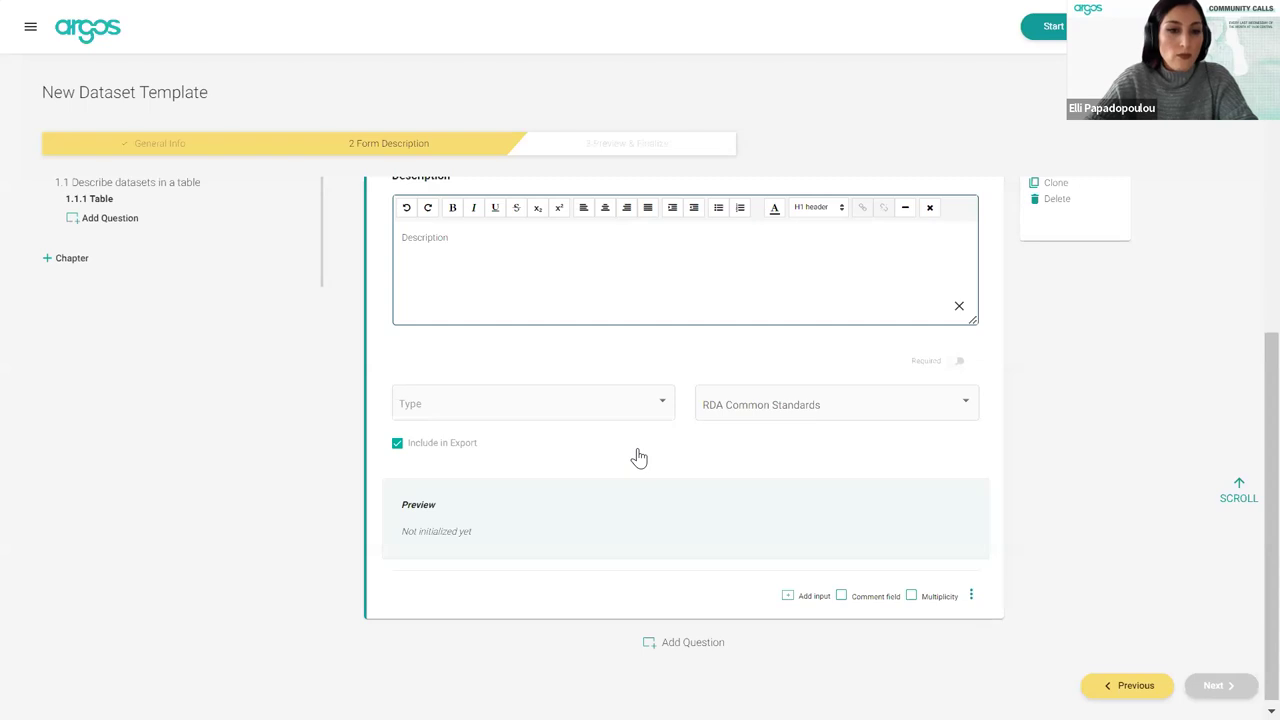
Set the question's input type to Free Text and give it the placeholder text "Name of Dataset"
click(584, 420)
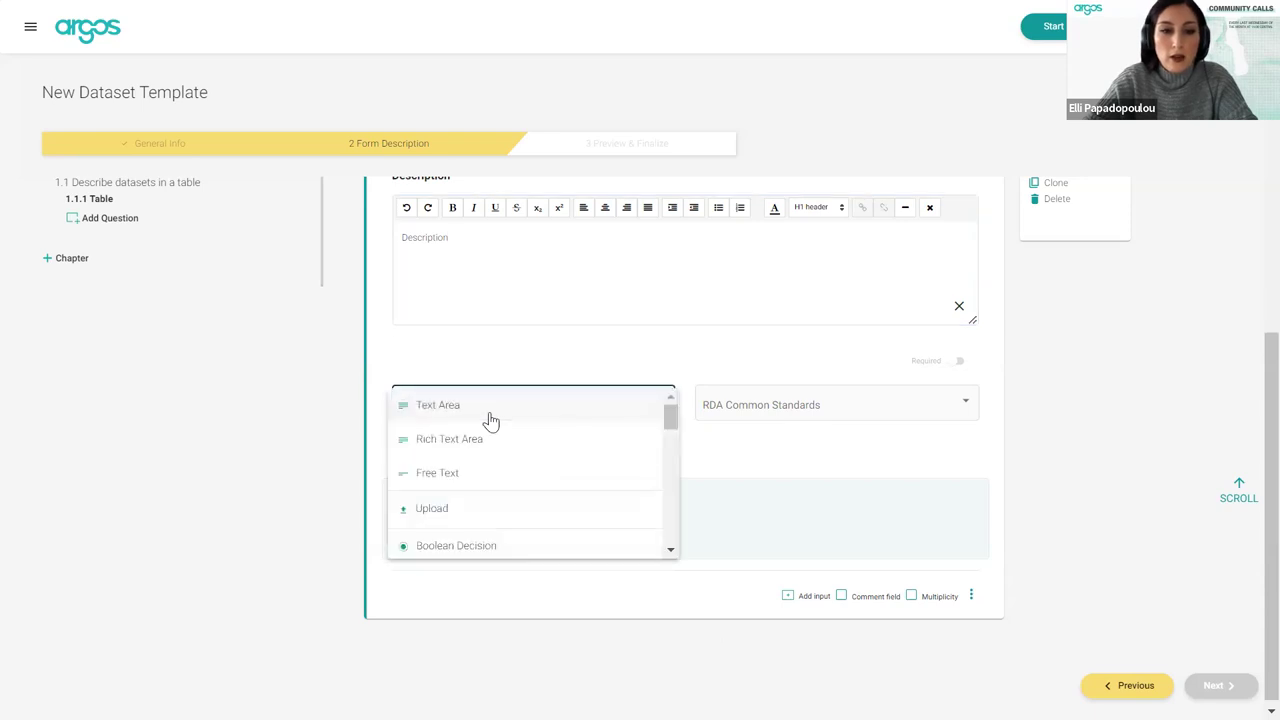
click(490, 477)
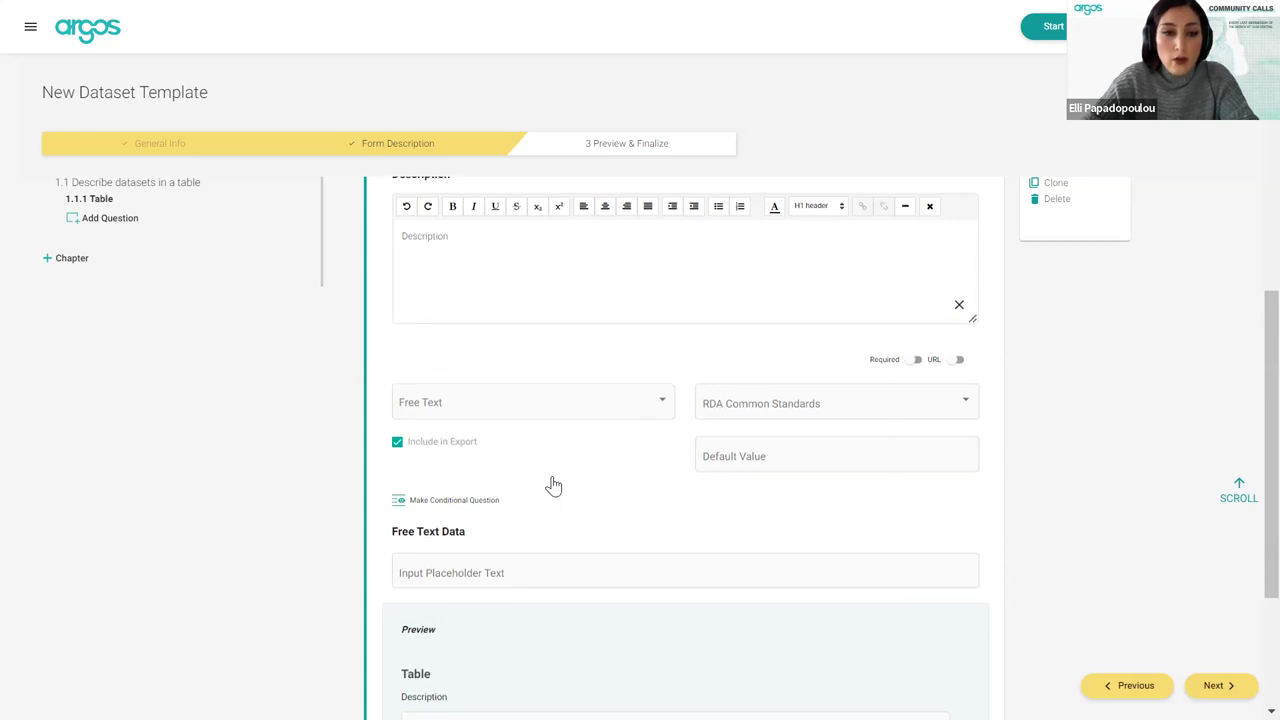
scroll(552, 486, down, 1)
click(498, 478)
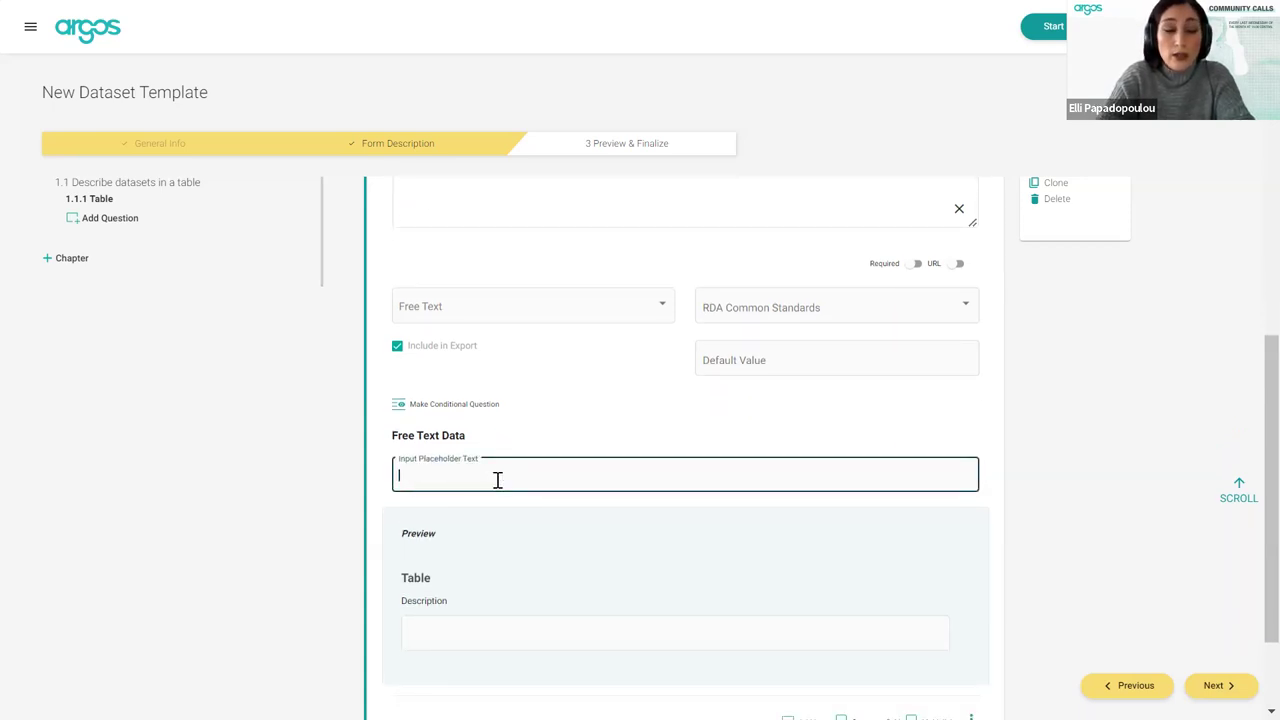
text(Add)
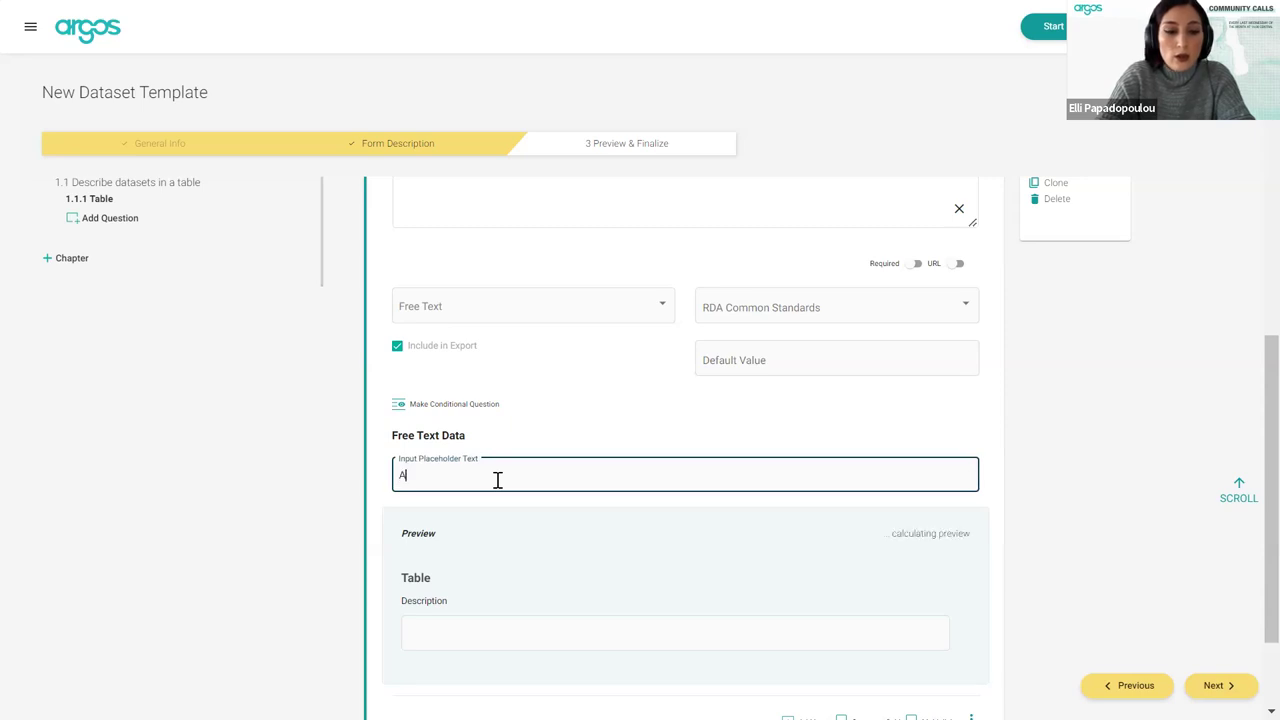
key(BackSpace)
key(BackSpace)
key(BackSpace)
text(Name of Dataset)
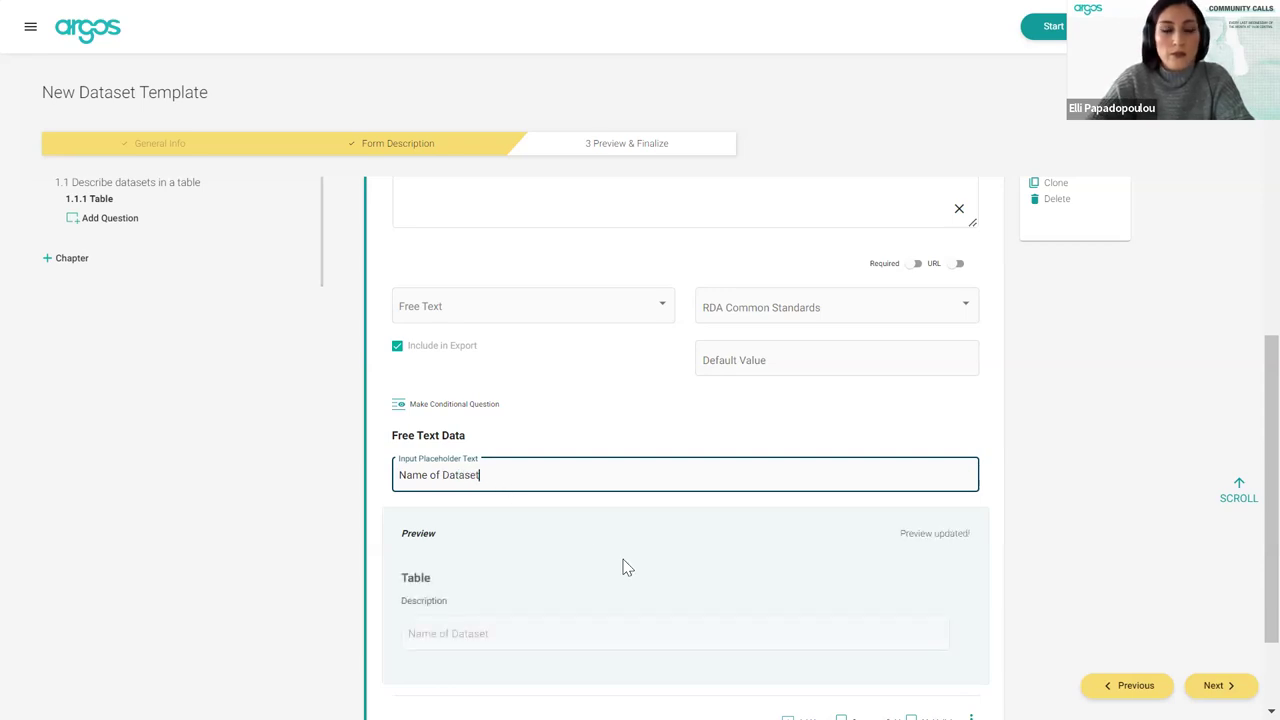
Add a Metadata API input to the question and give it the placeholder text "Metadata of Dataset"
scroll(622, 568, down, 2)
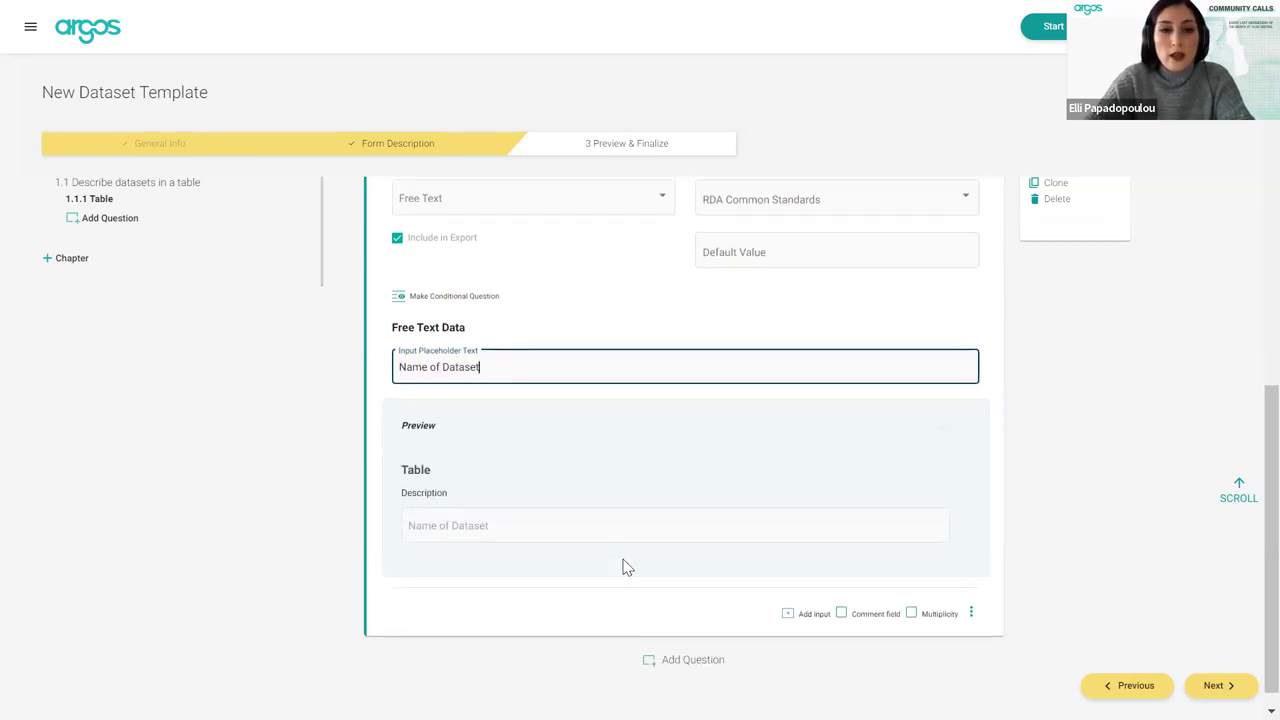
click(814, 621)
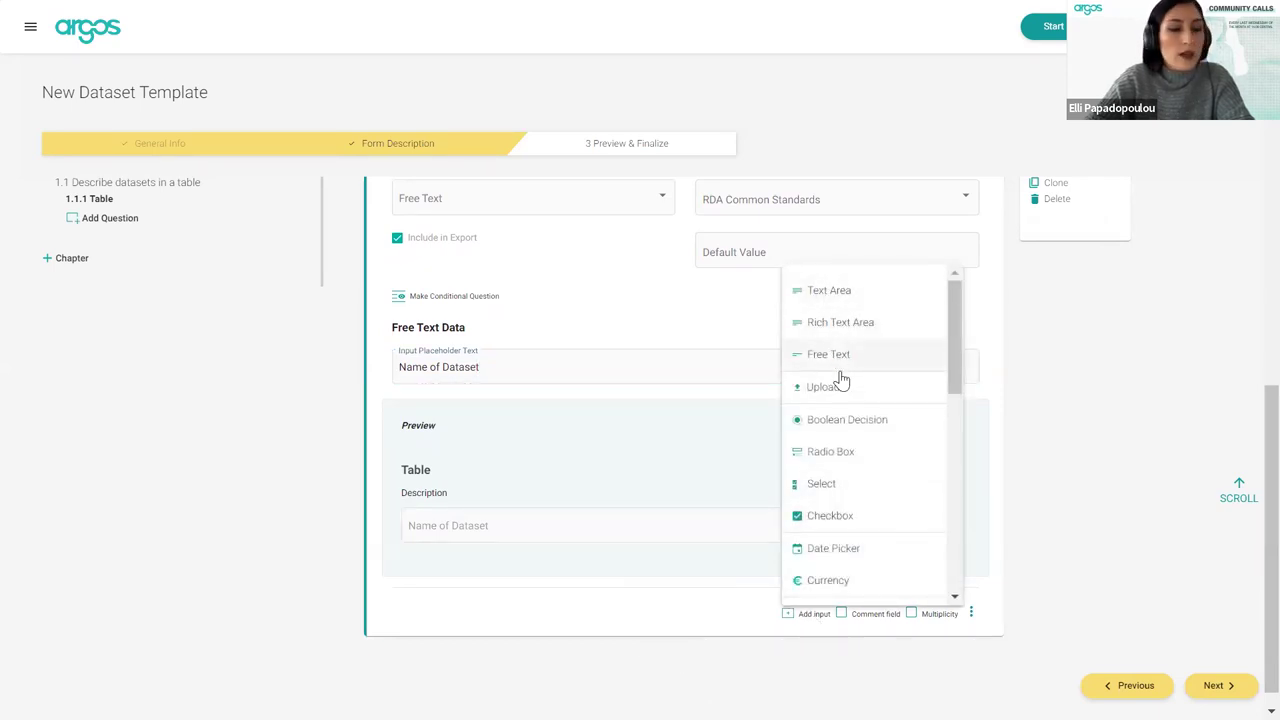
scroll(846, 498, down, 2)
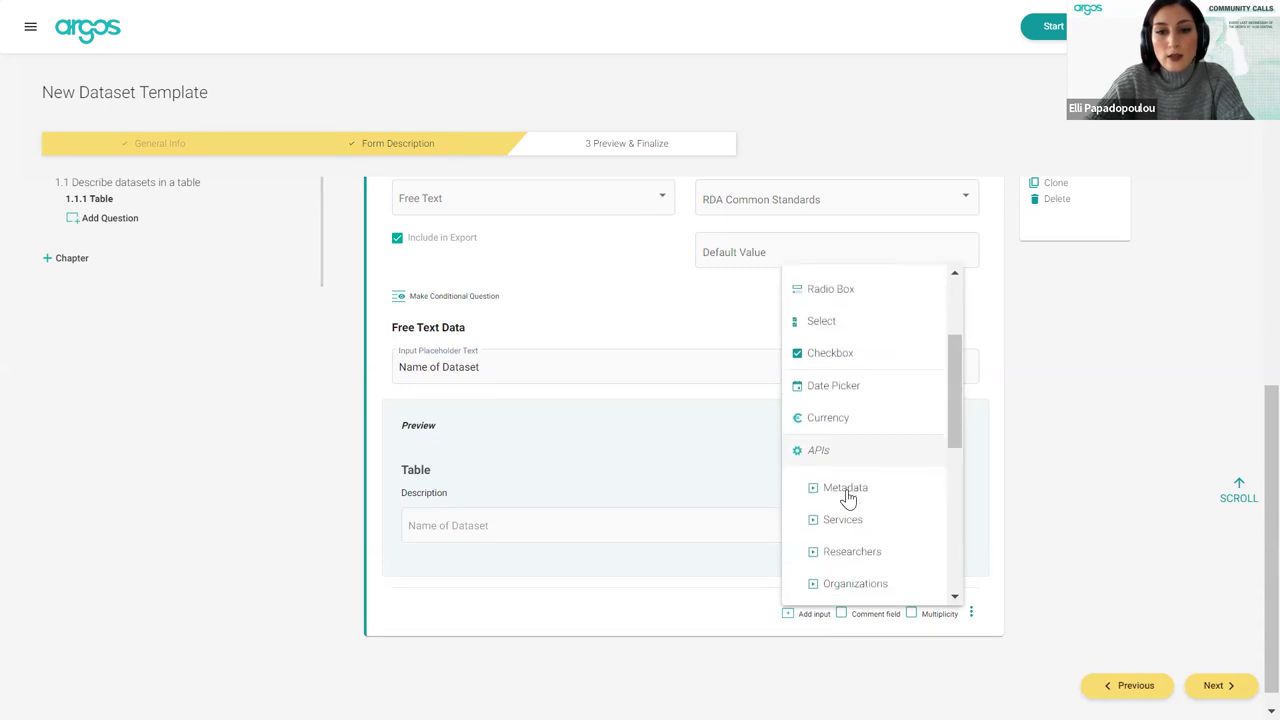
click(846, 497)
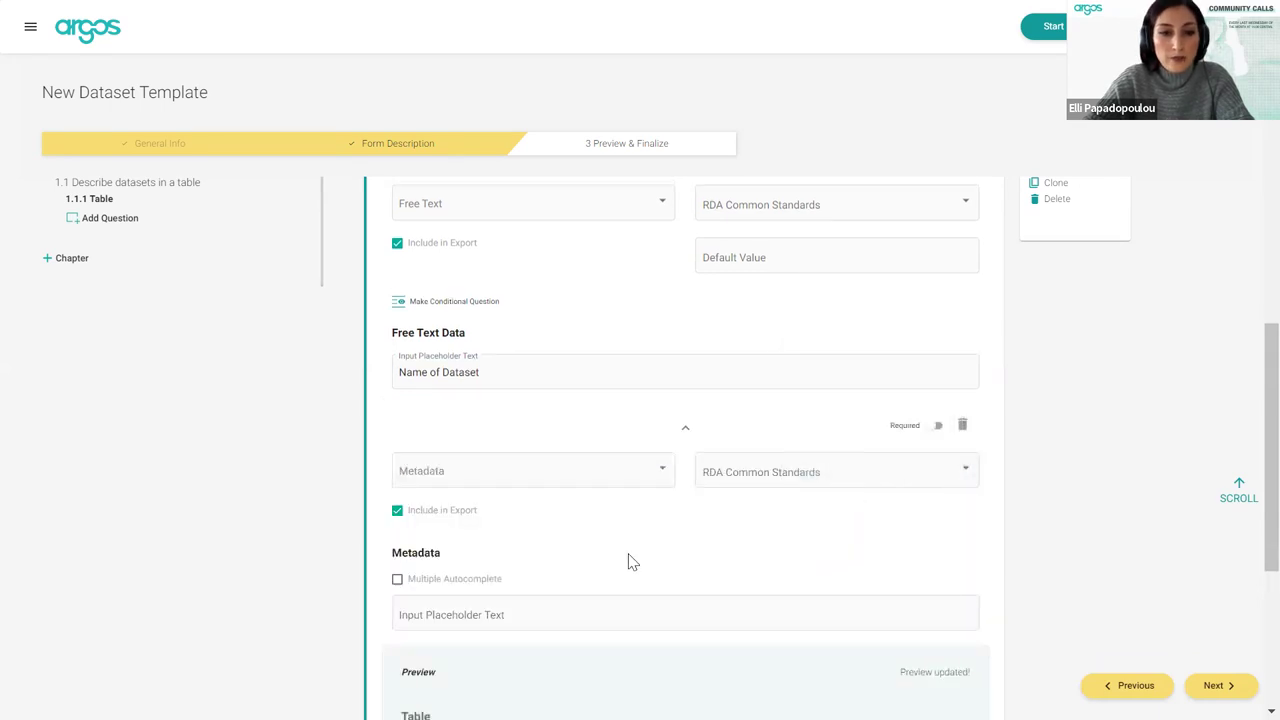
scroll(628, 562, down, 1)
click(509, 489)
text(Metadata of dataset)
scroll(509, 489, down, 1)
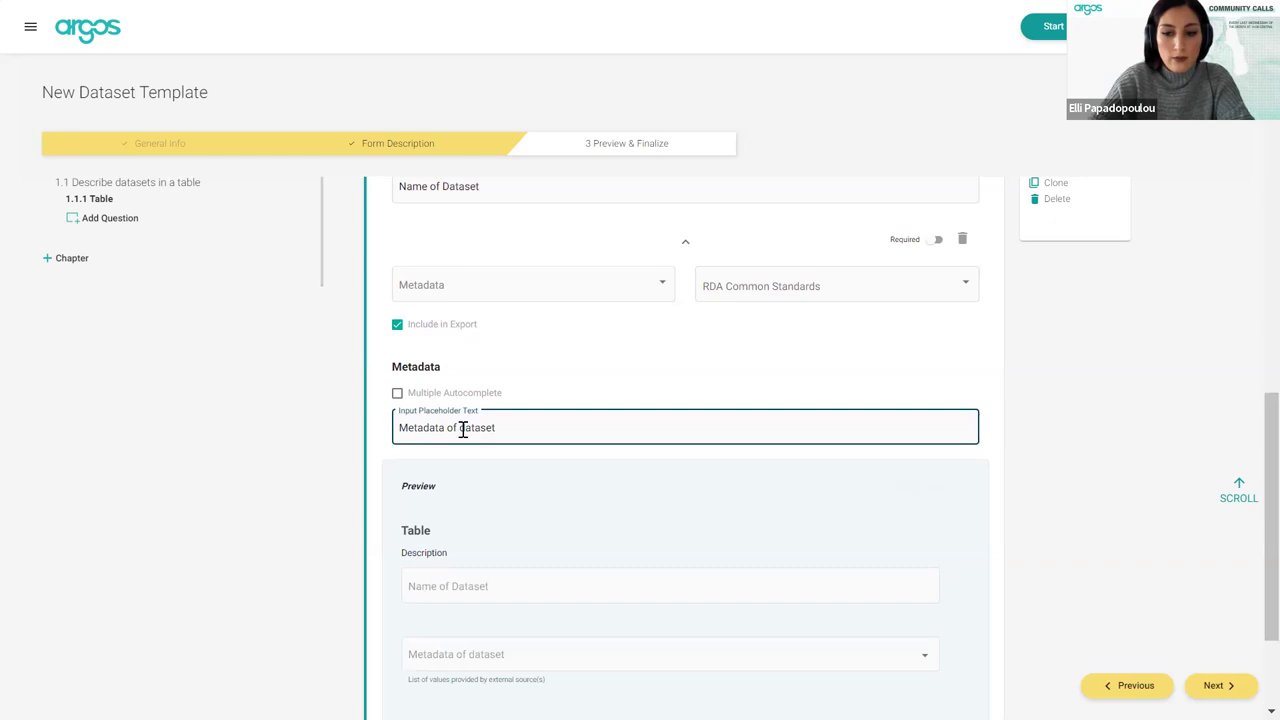
drag(459, 428, 467, 428)
text(D)
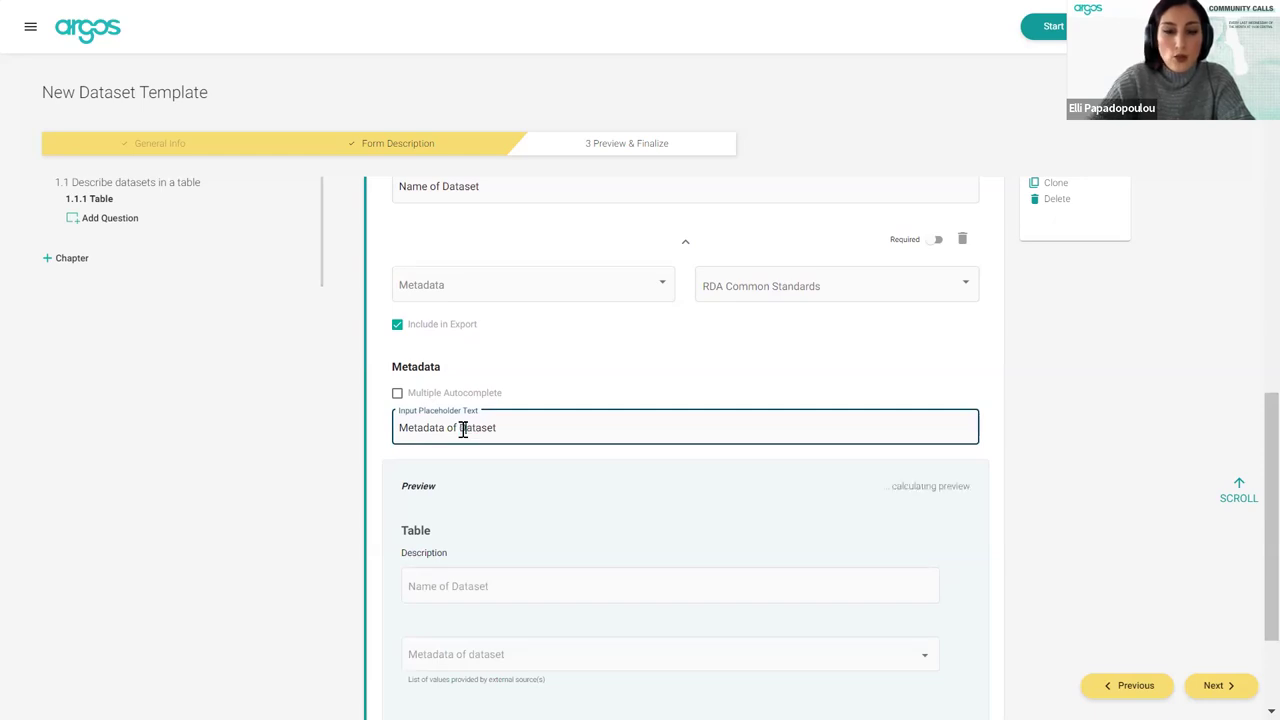
Add a Select input to the Table question and give it the placeholder text "PIDs of Dataset"
scroll(692, 485, down, 2)
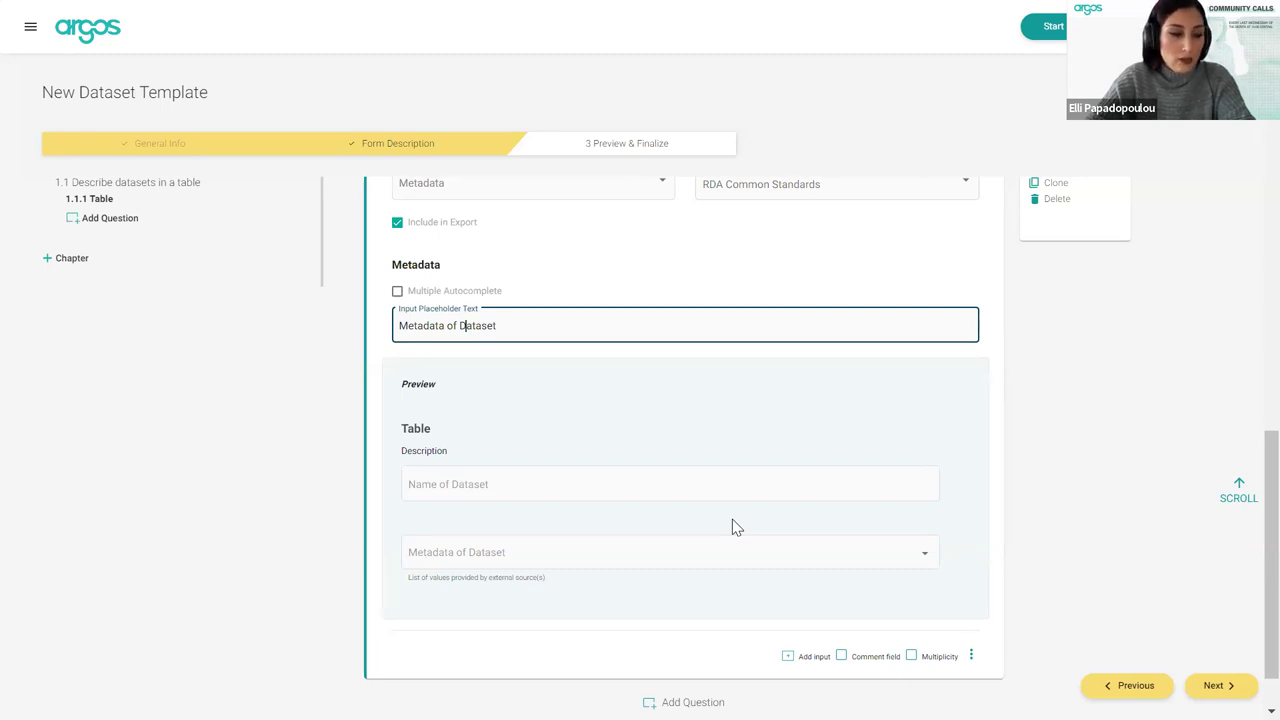
click(795, 662)
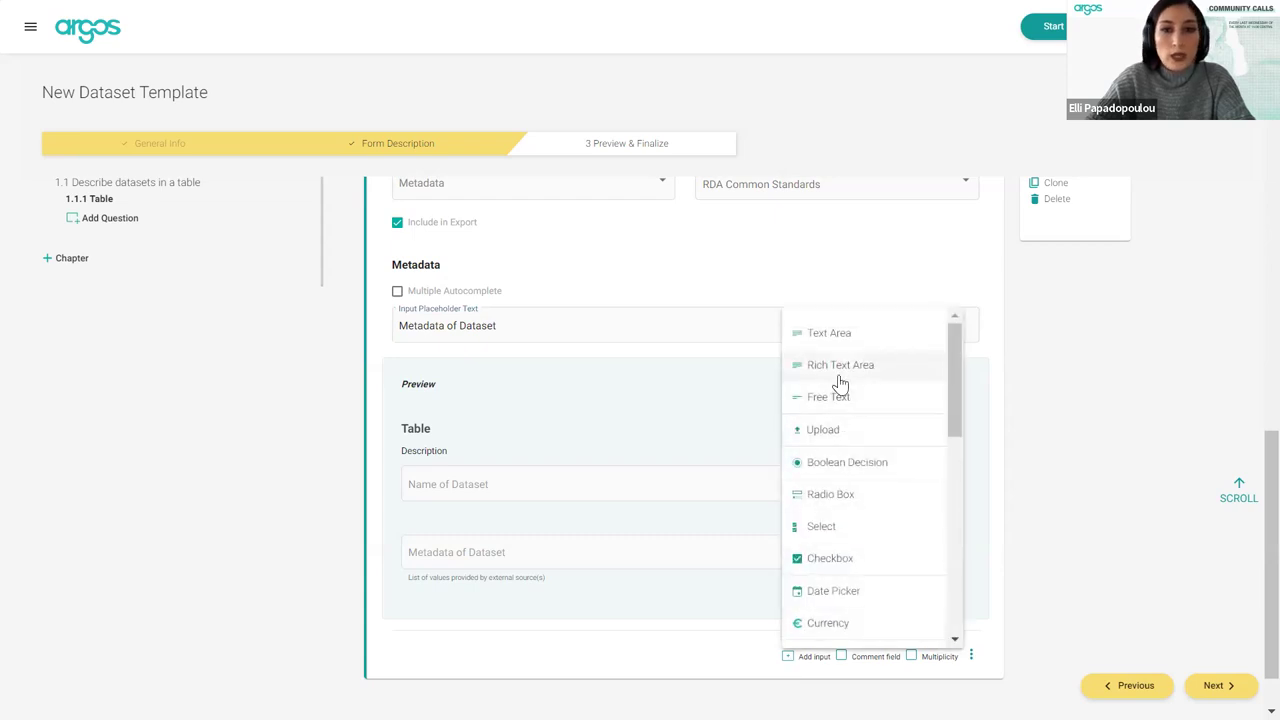
scroll(851, 566, down, 2)
scroll(853, 568, down, 1)
scroll(850, 560, up, 2)
click(836, 504)
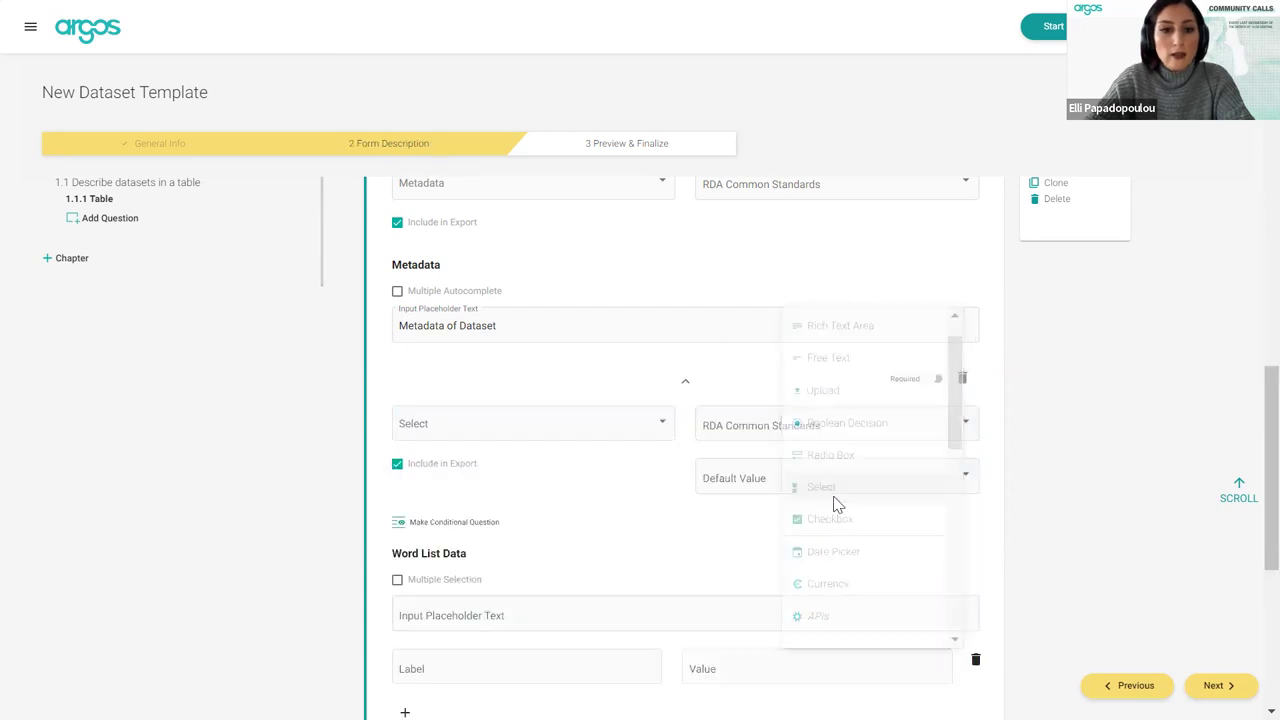
scroll(534, 571, down, 2)
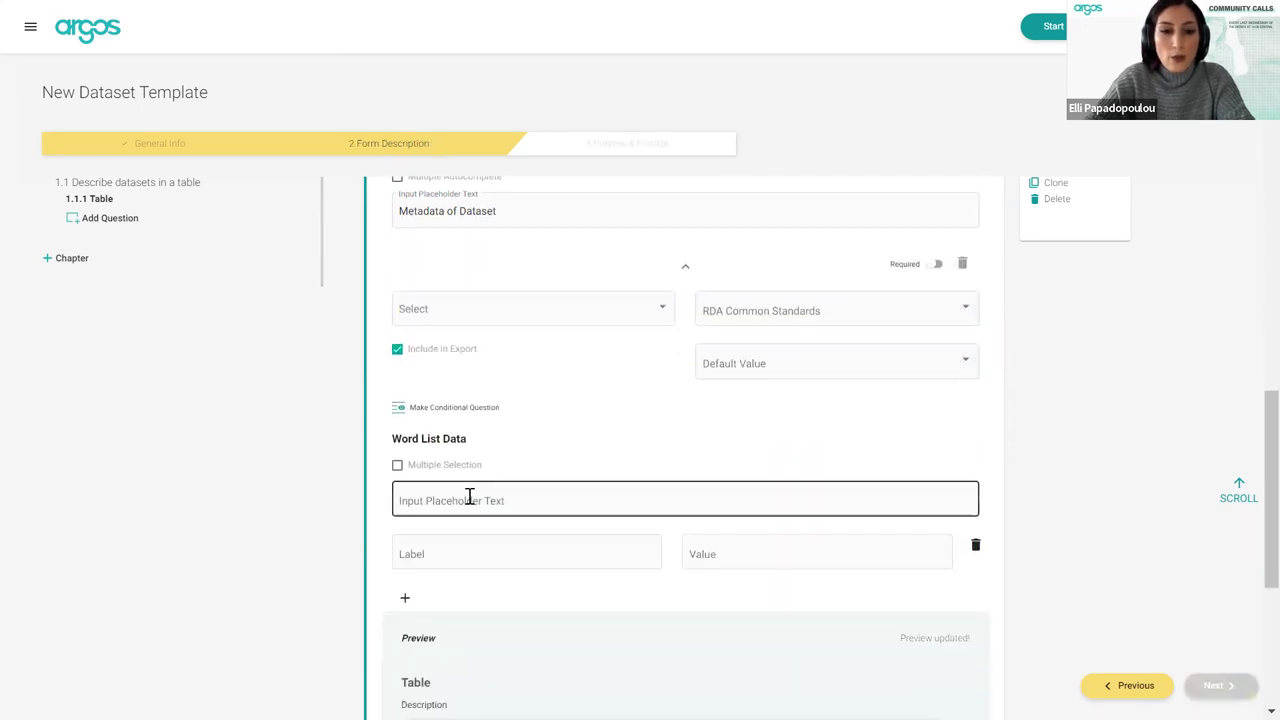
click(469, 497)
text(PIDs of Data)
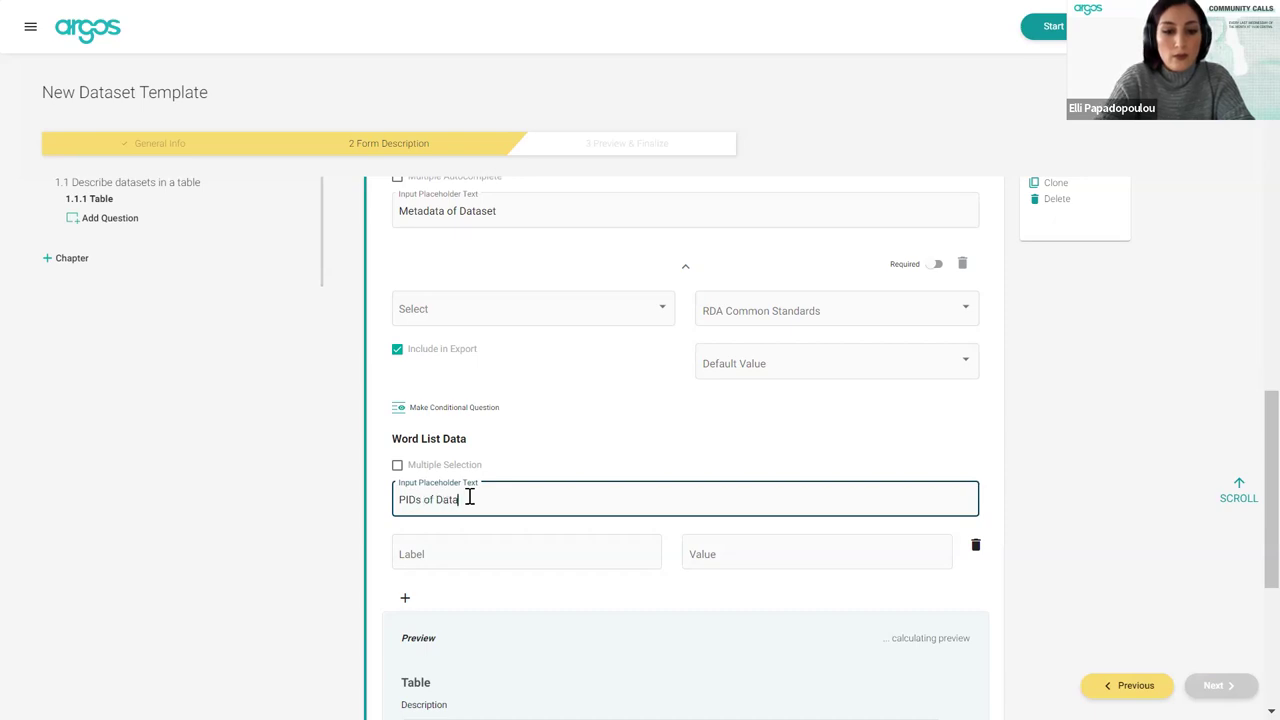
Define the first option of the PIDs word list with label "DOI" and value "doi"
scroll(466, 492, down, 2)
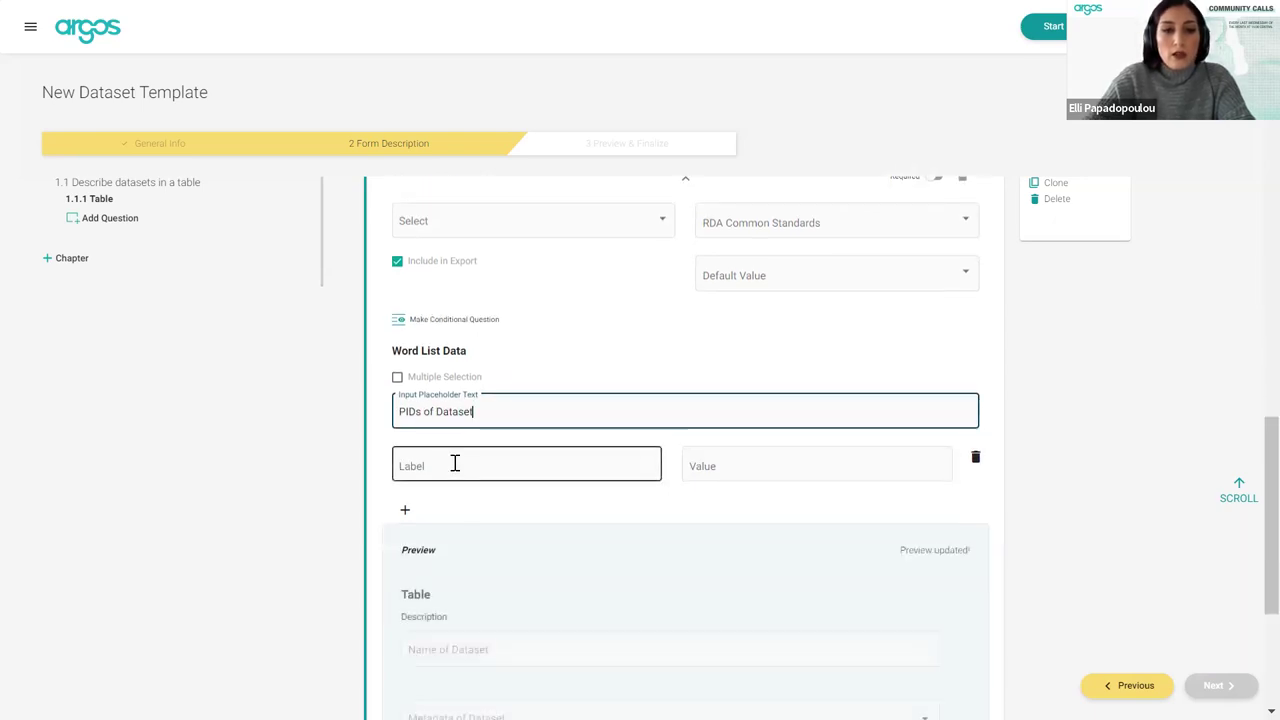
scroll(452, 462, down, 1)
click(444, 409)
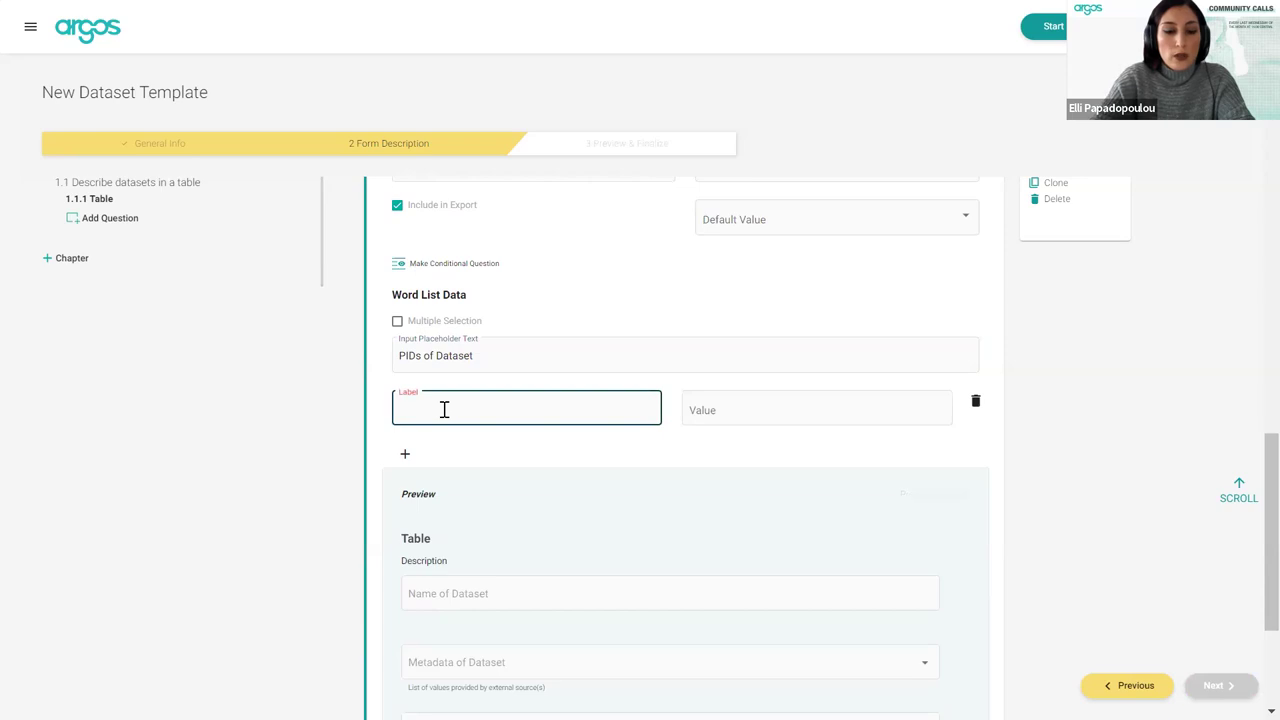
text(DOI)
click(731, 409)
text(doi)
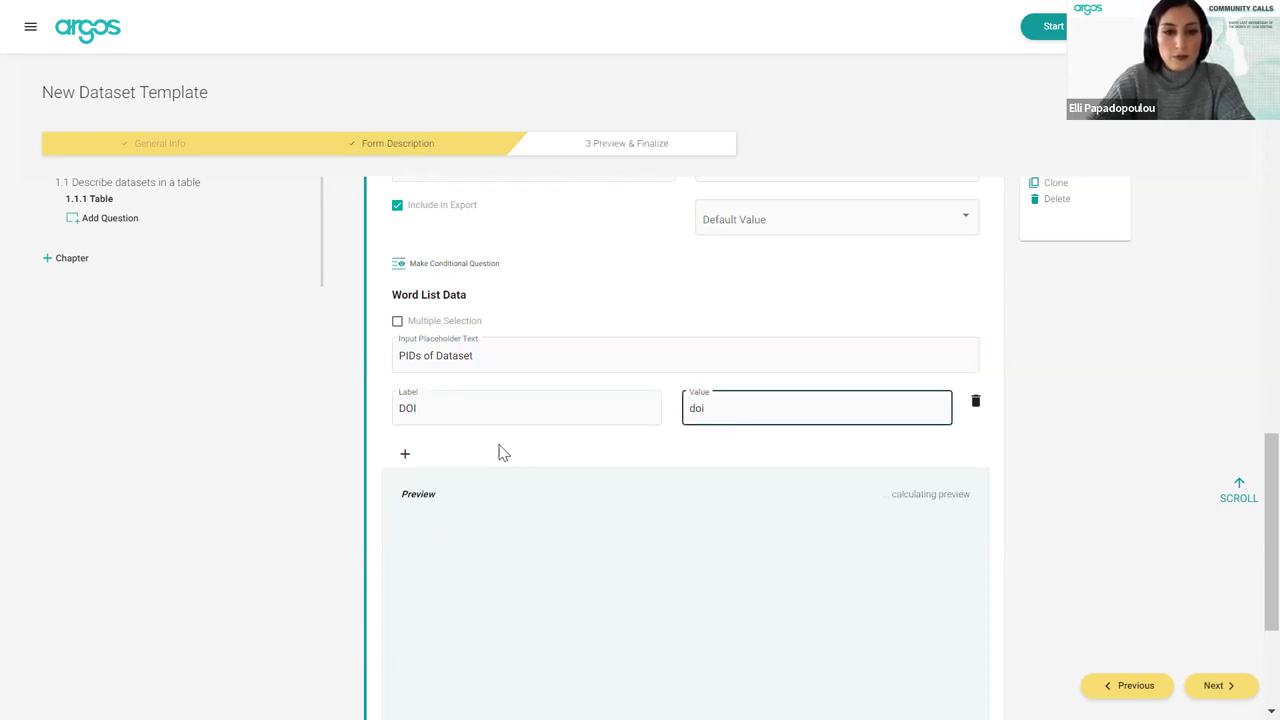
Add a second option to the PIDs word list with label "HANDLE" and value "handle"
click(405, 455)
click(450, 455)
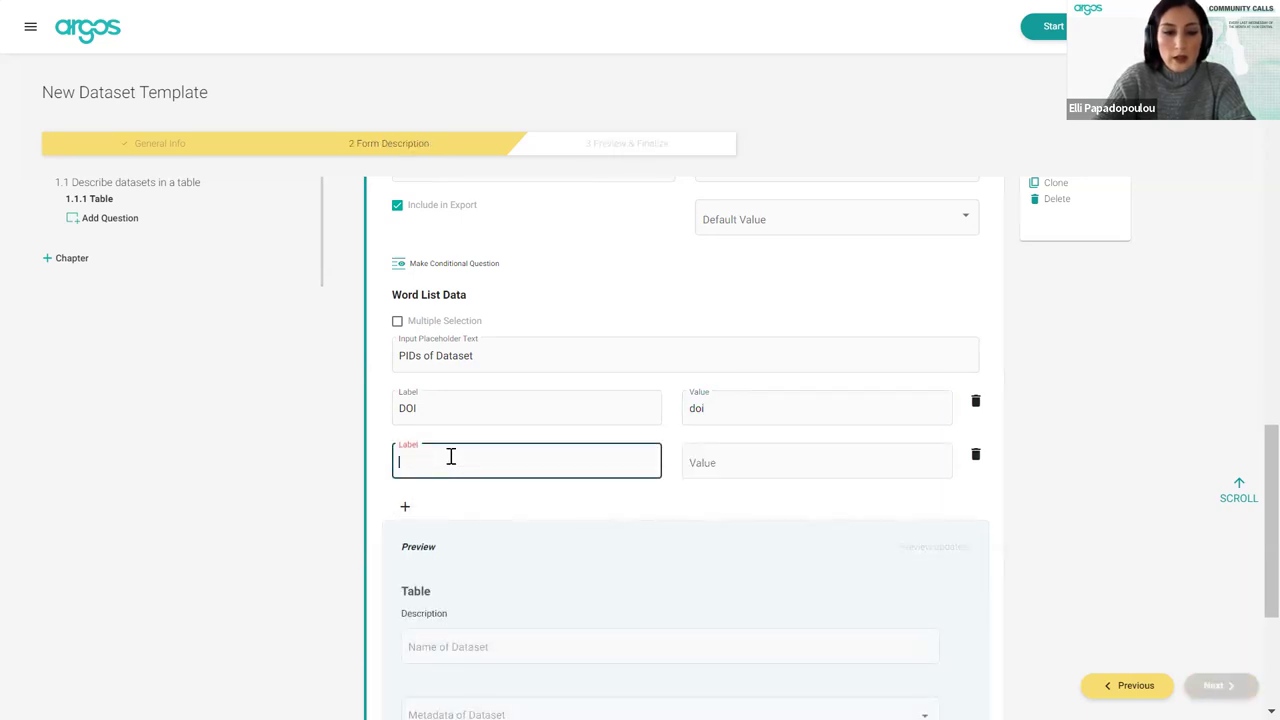
text(HANDLE)
click(763, 460)
text(han)
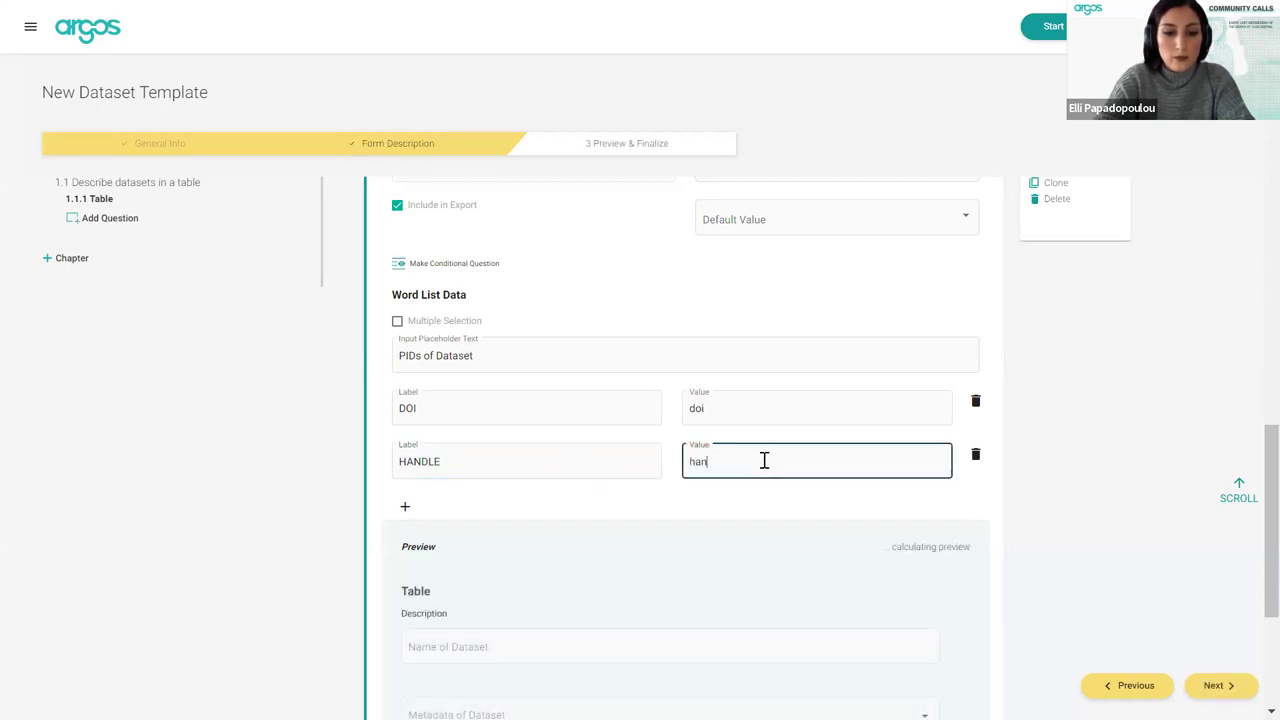
text(dle)
Add a third option to the PIDs word list with label "PURL" and value "purl"
click(406, 507)
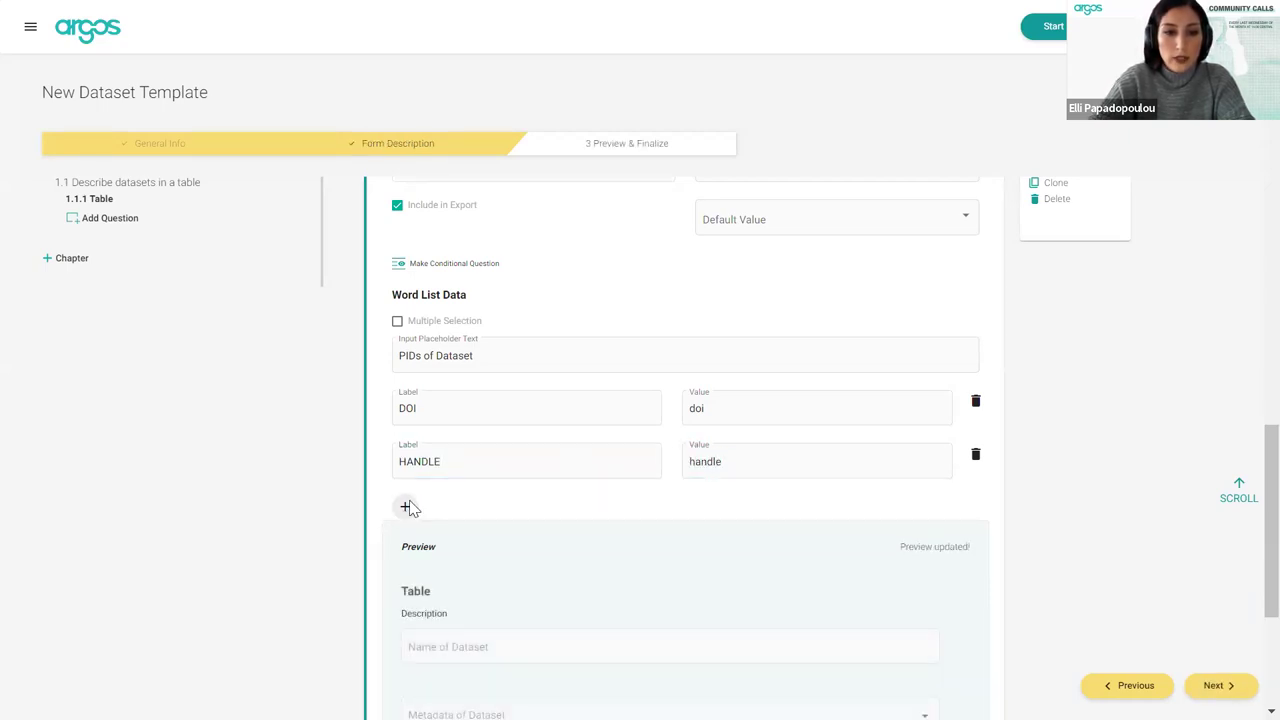
click(432, 512)
text(PR)
key(BackSpace)
text(URL)
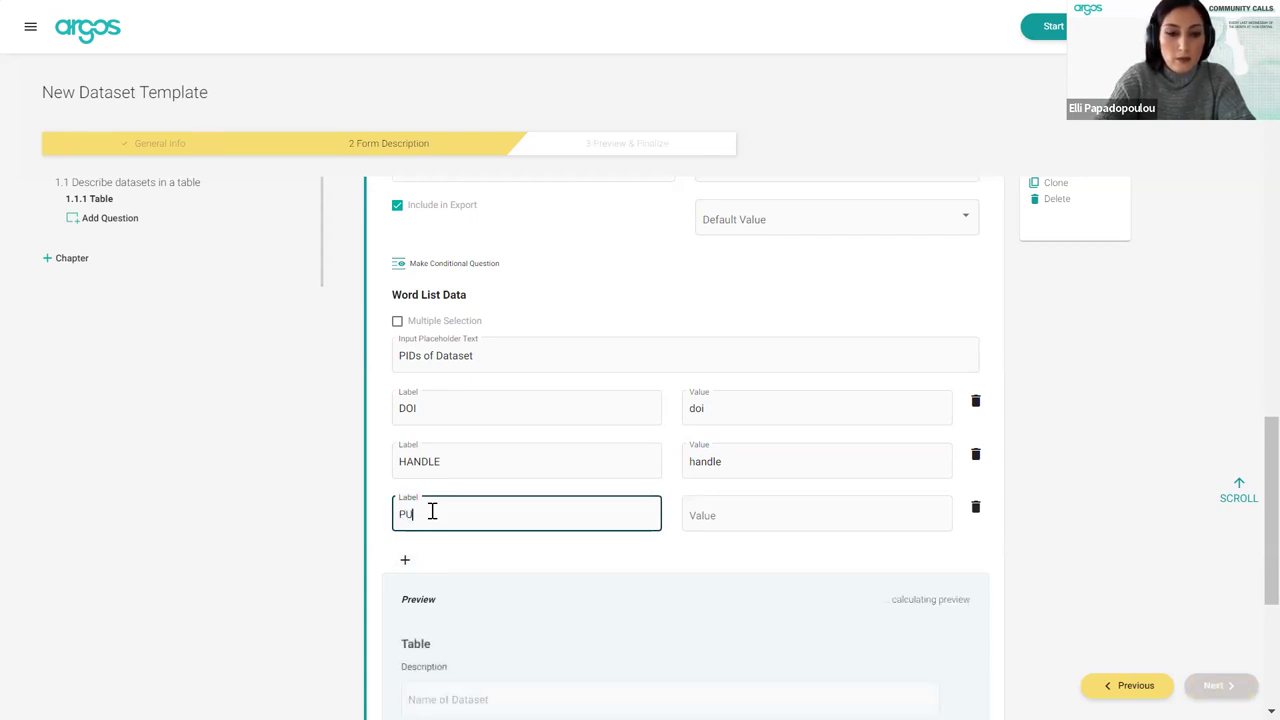
click(697, 515)
text(purl)
Allow multiple selection for the PIDs input and multiple autocomplete for the Metadata input
scroll(717, 520, down, 3)
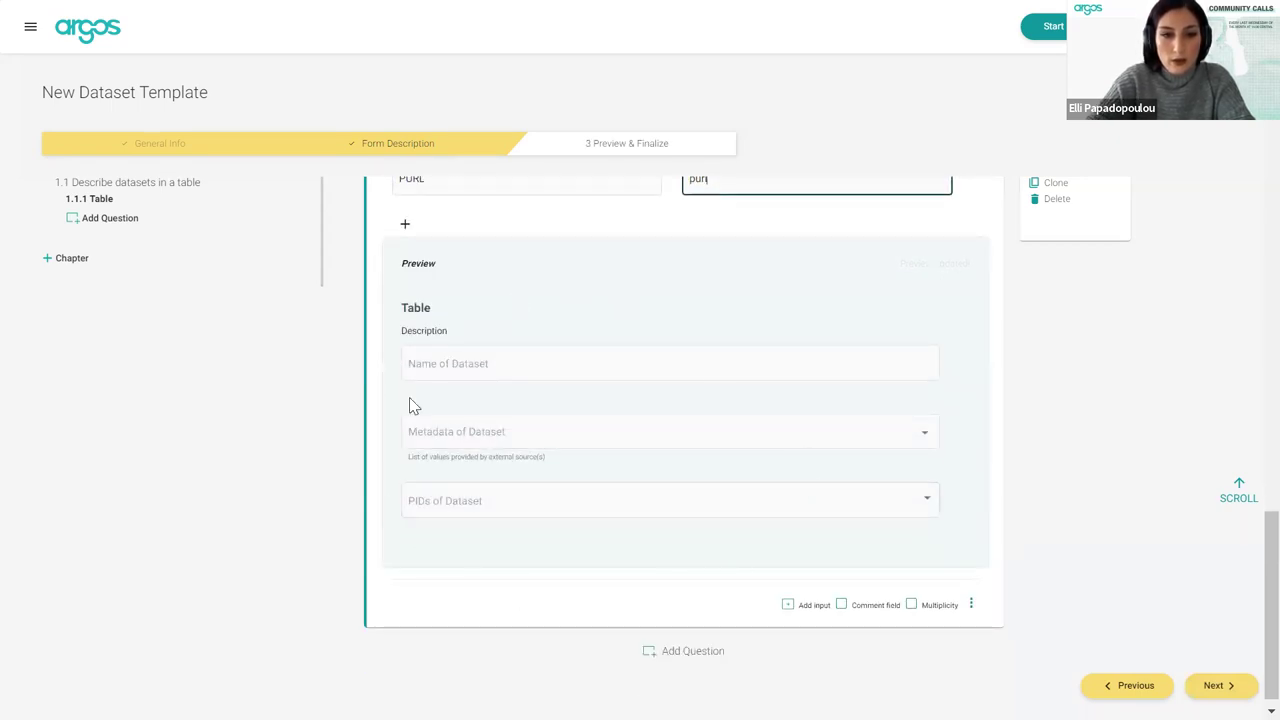
scroll(690, 517, up, 2)
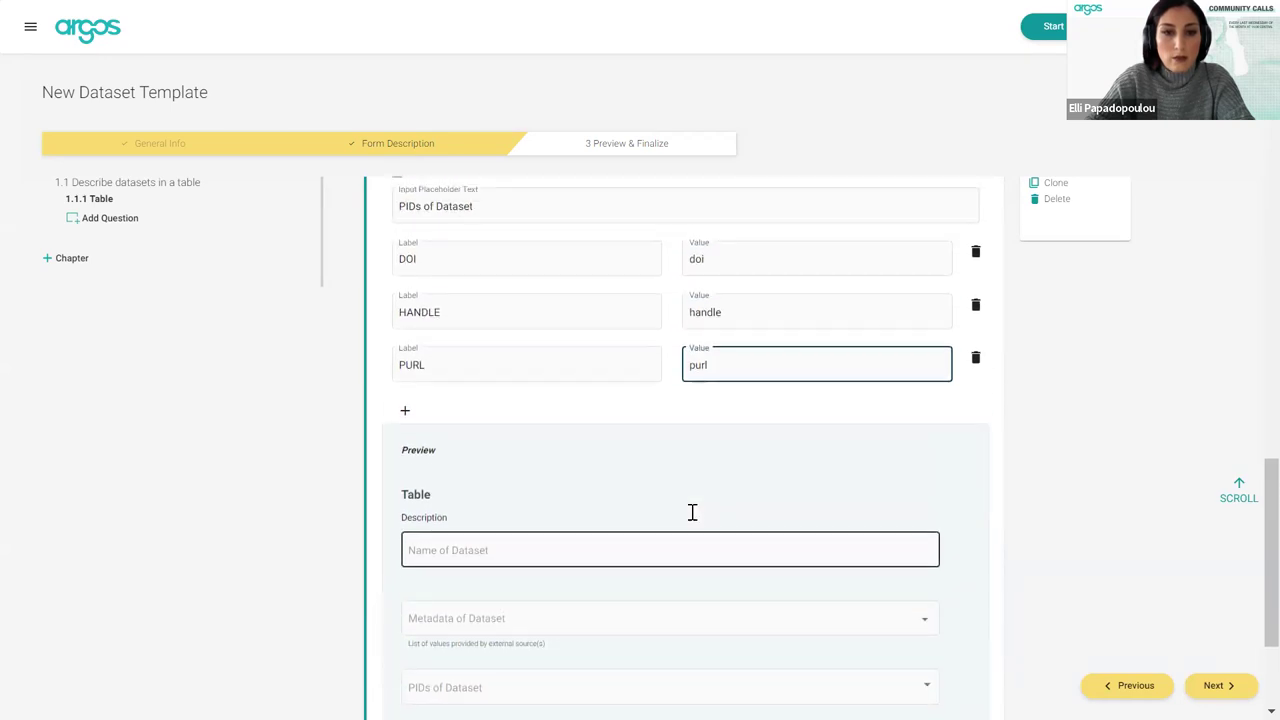
scroll(600, 491, up, 1)
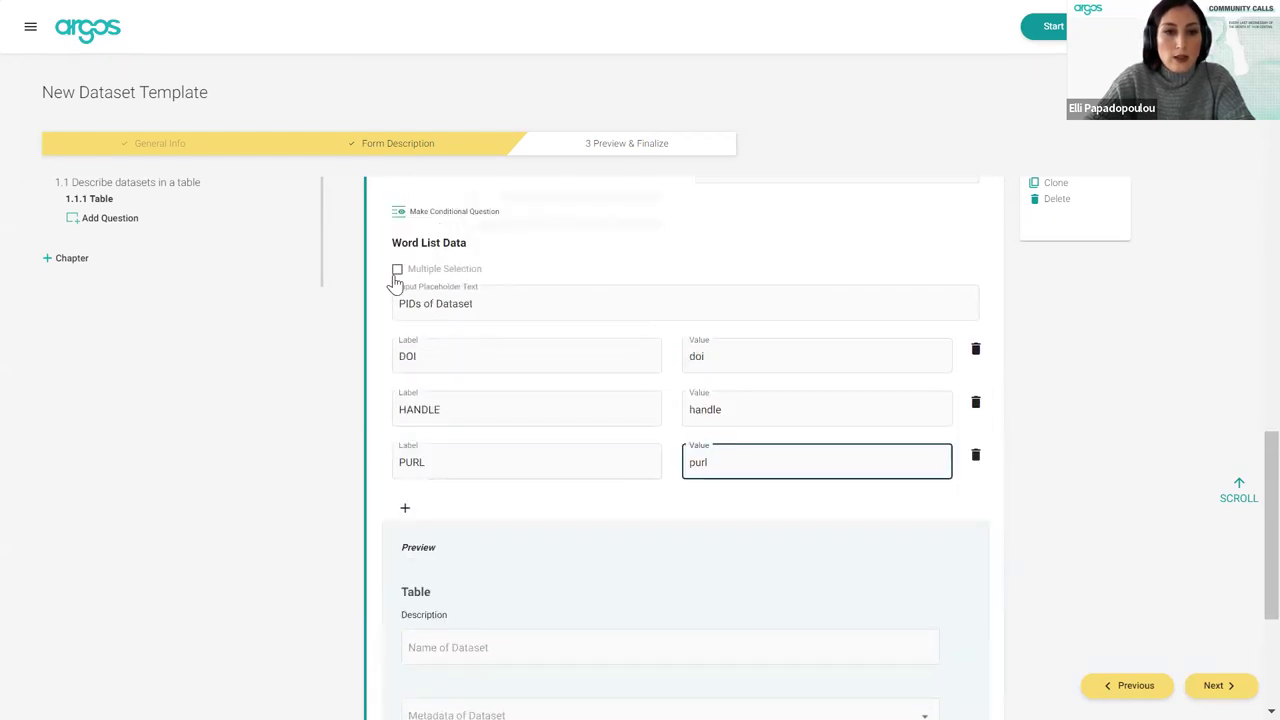
click(399, 278)
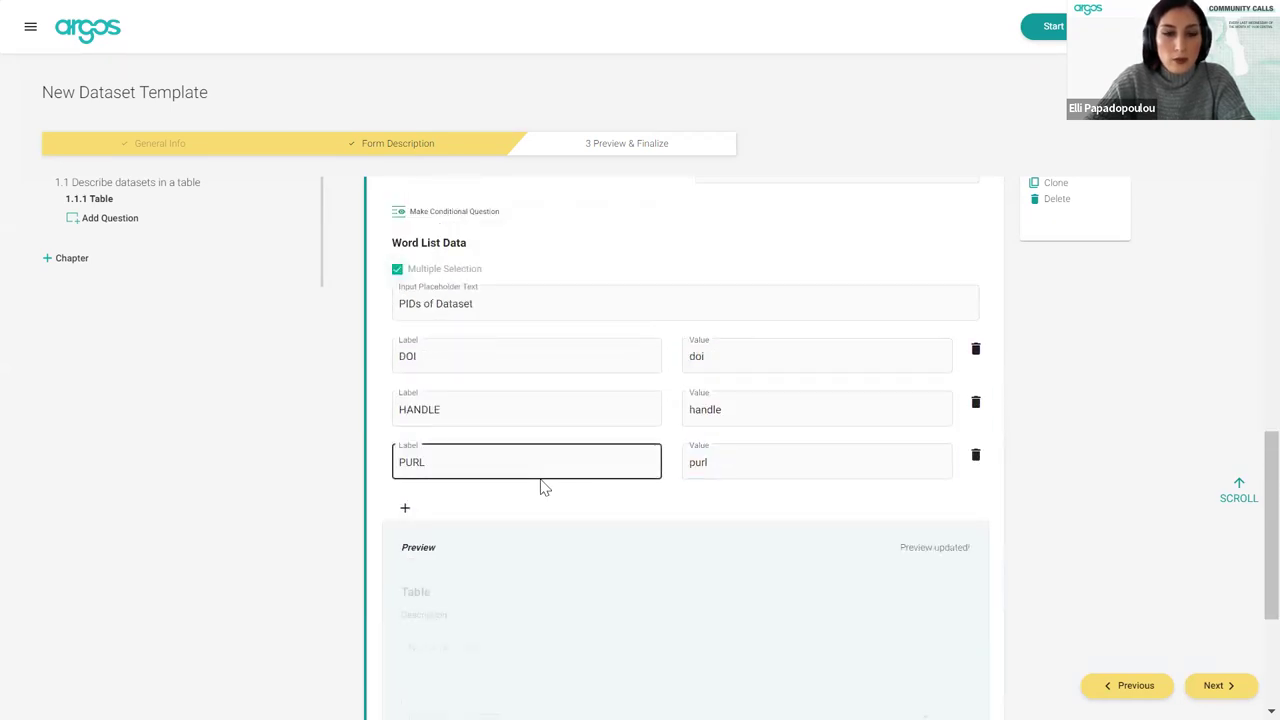
scroll(541, 479, up, 4)
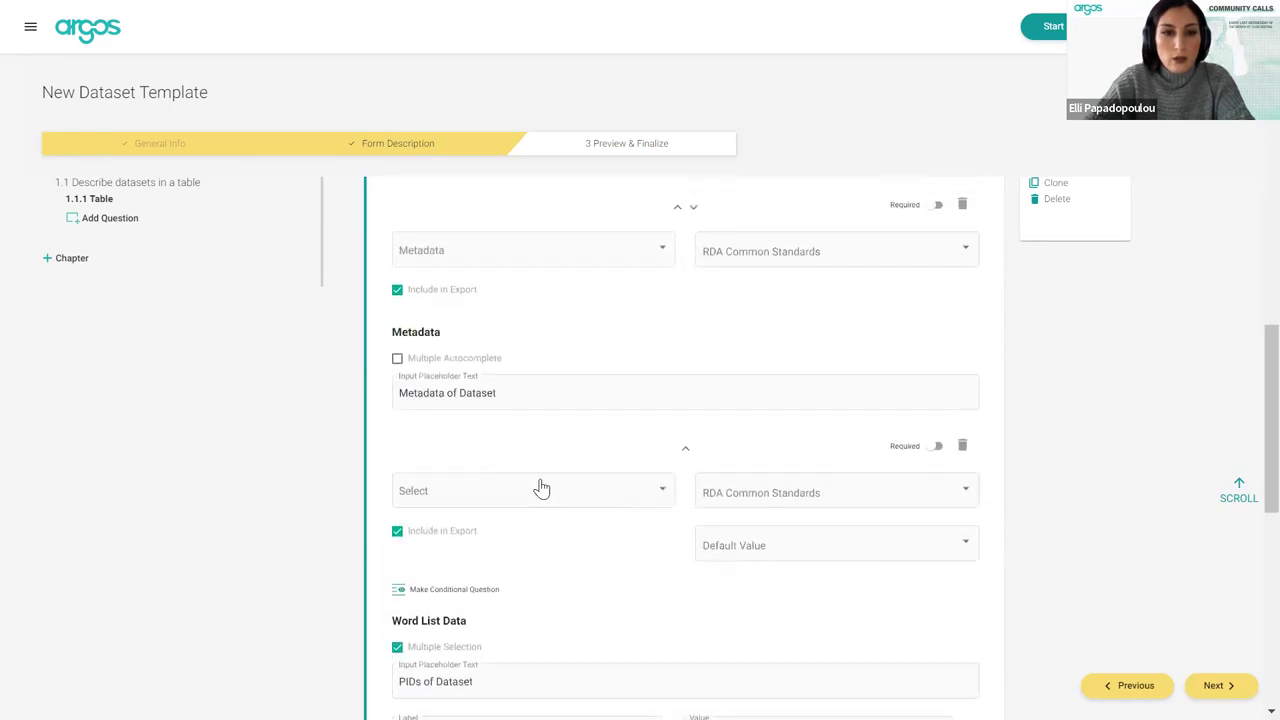
click(397, 360)
scroll(575, 447, down, 6)
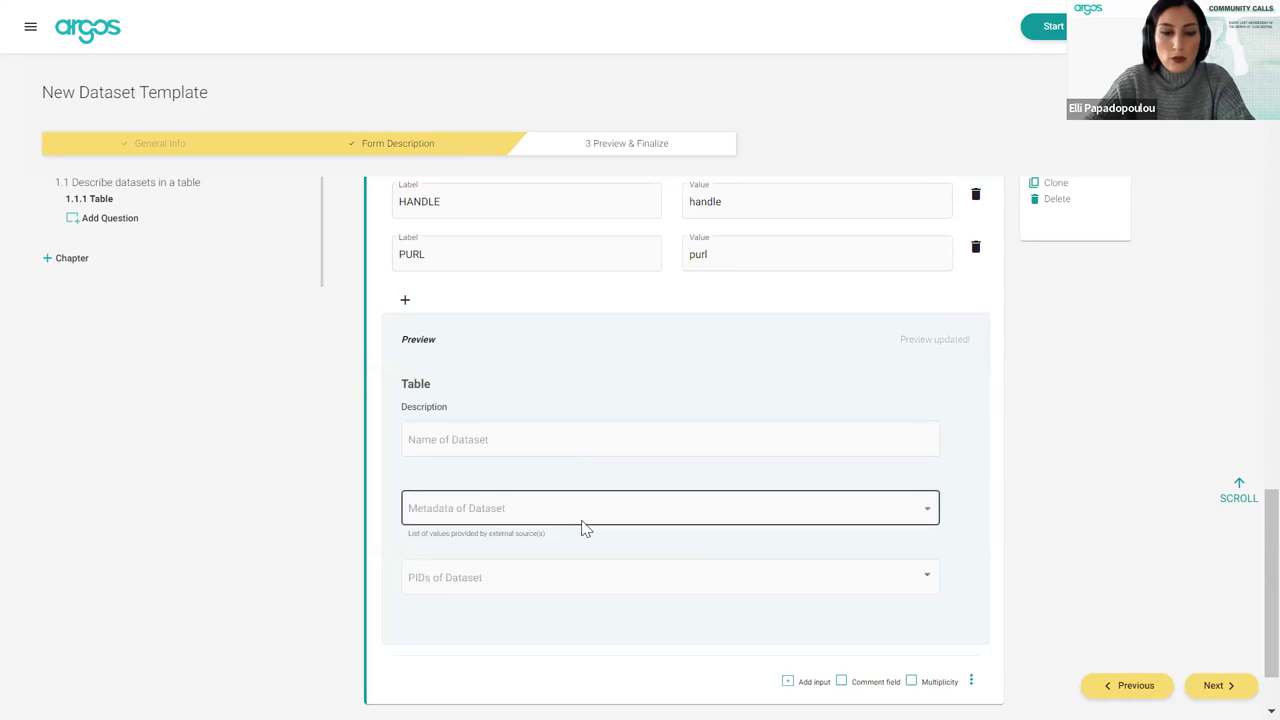
Add a Licenses API input to the Table question and give it the placeholder text "License of Dataset"
scroll(586, 529, down, 1)
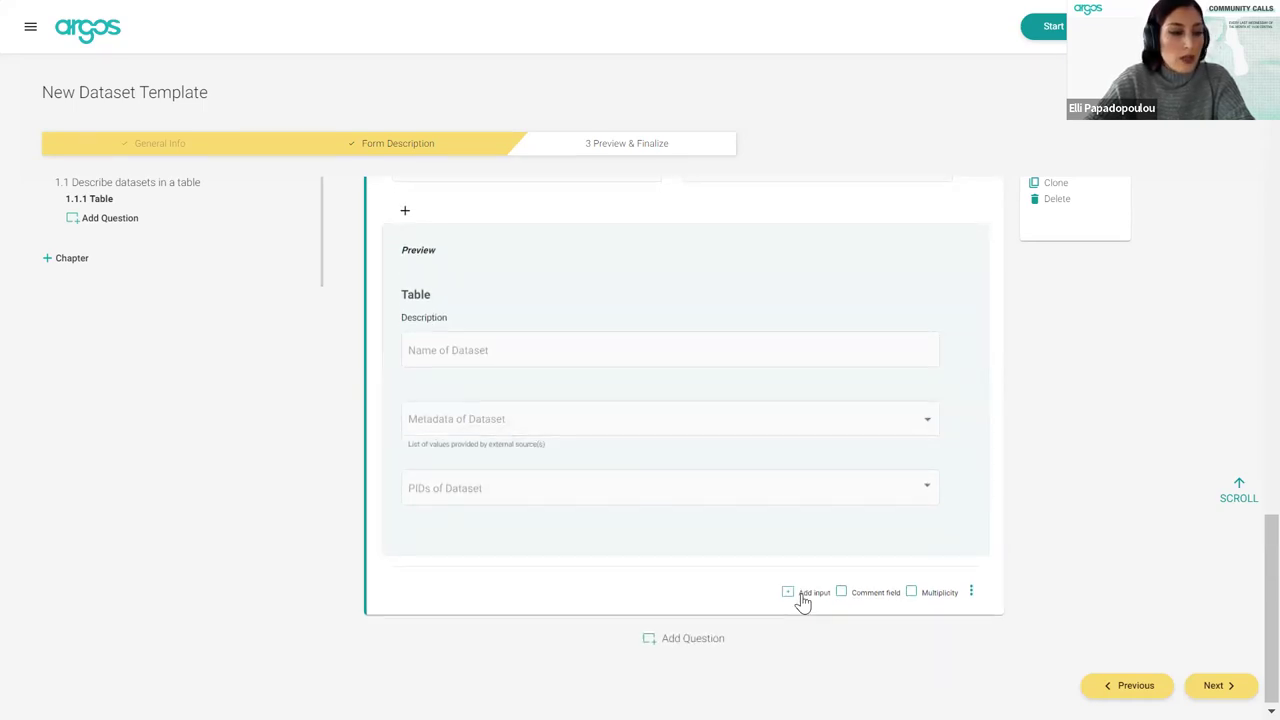
click(803, 598)
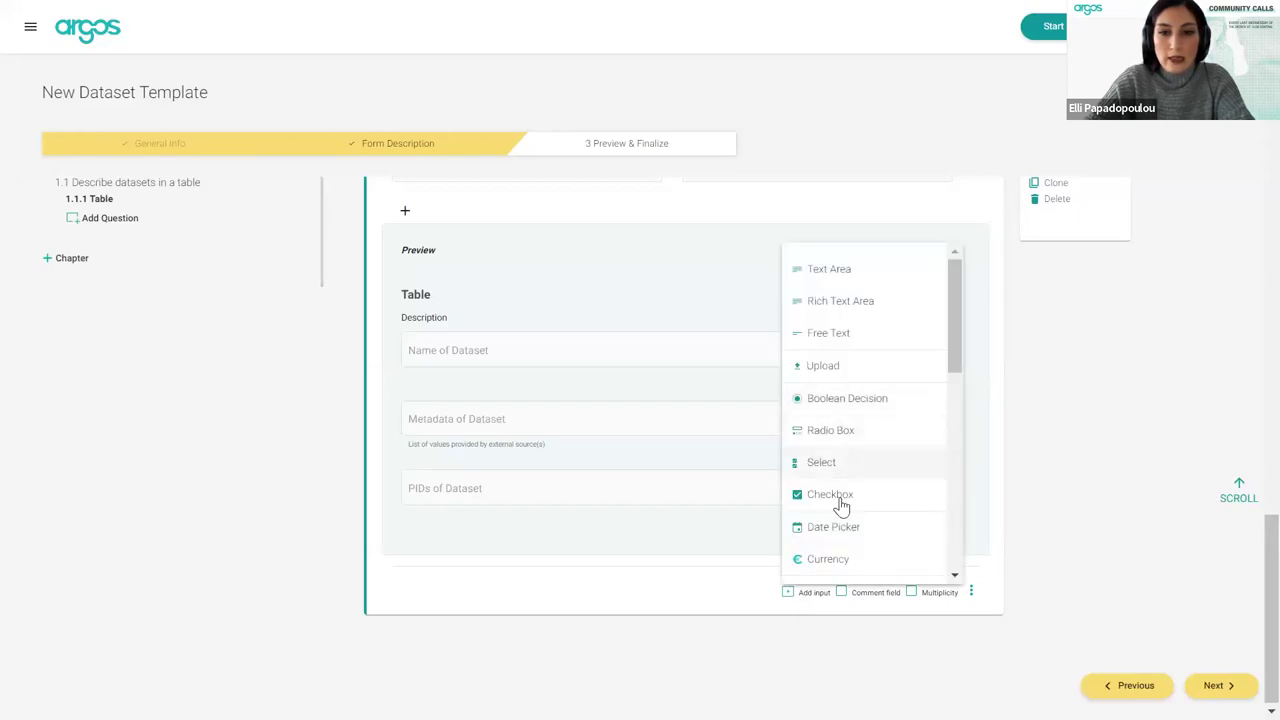
scroll(840, 505, down, 1)
scroll(842, 514, down, 2)
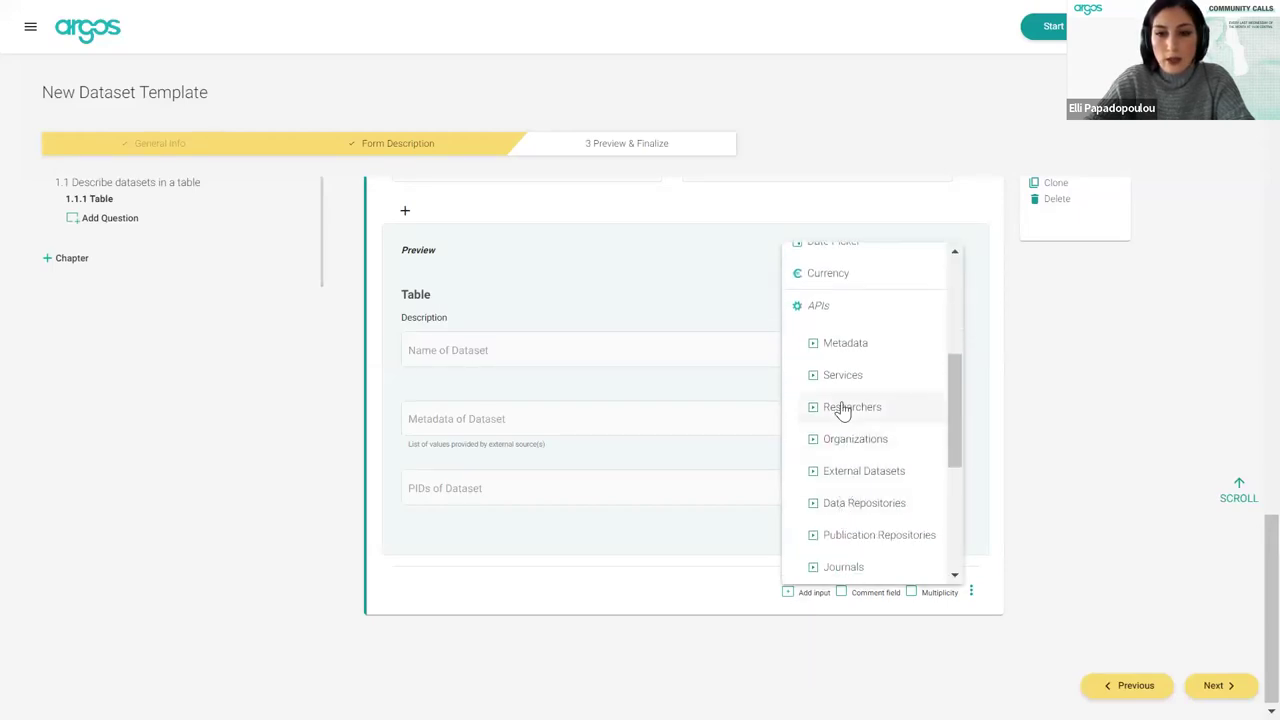
scroll(852, 506, down, 1)
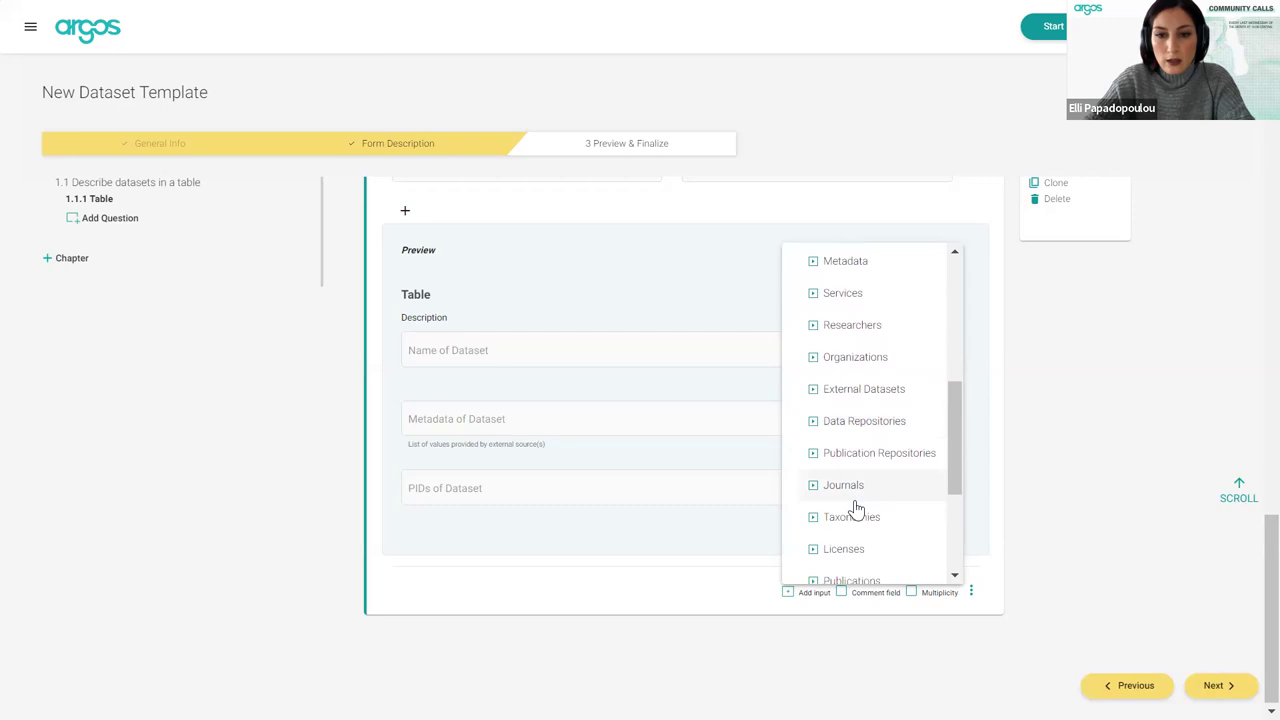
click(857, 545)
click(462, 432)
text(Licenses of dataset)
click(442, 432)
key(BackSpace)
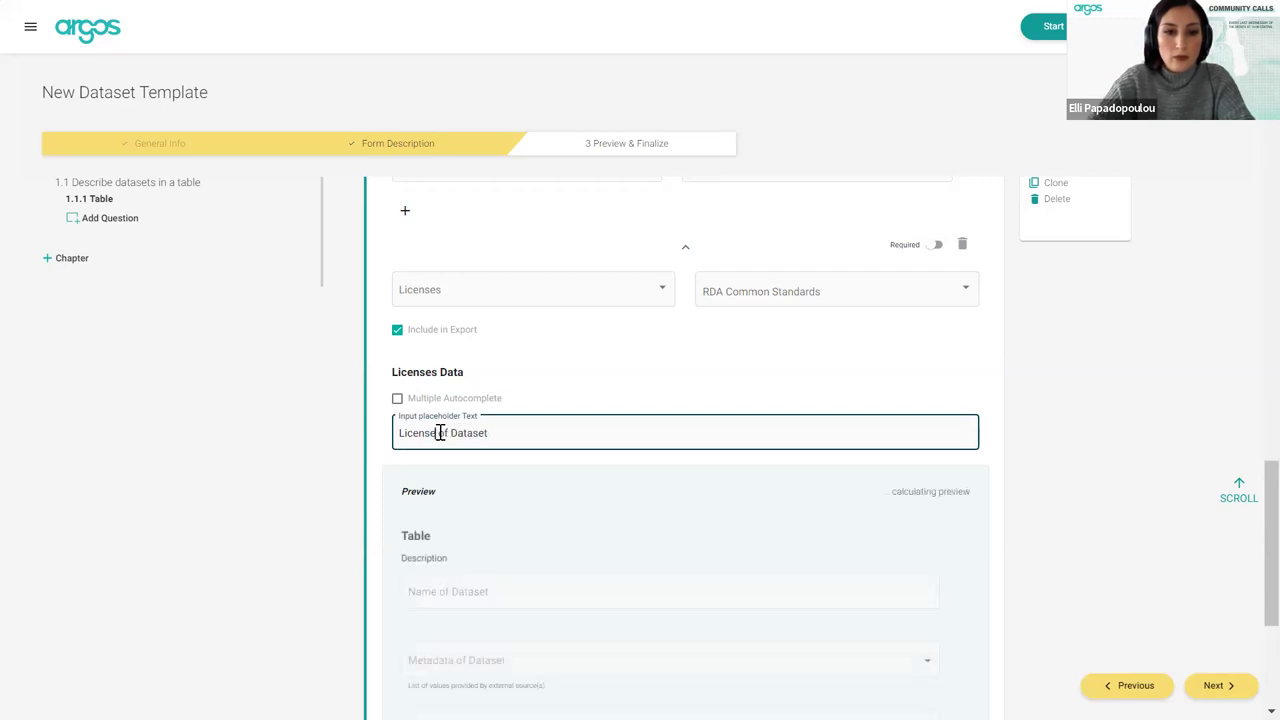
Add a Data Repositories API input to the Table question with the placeholder text "Repository of Dataset"
scroll(651, 486, down, 3)
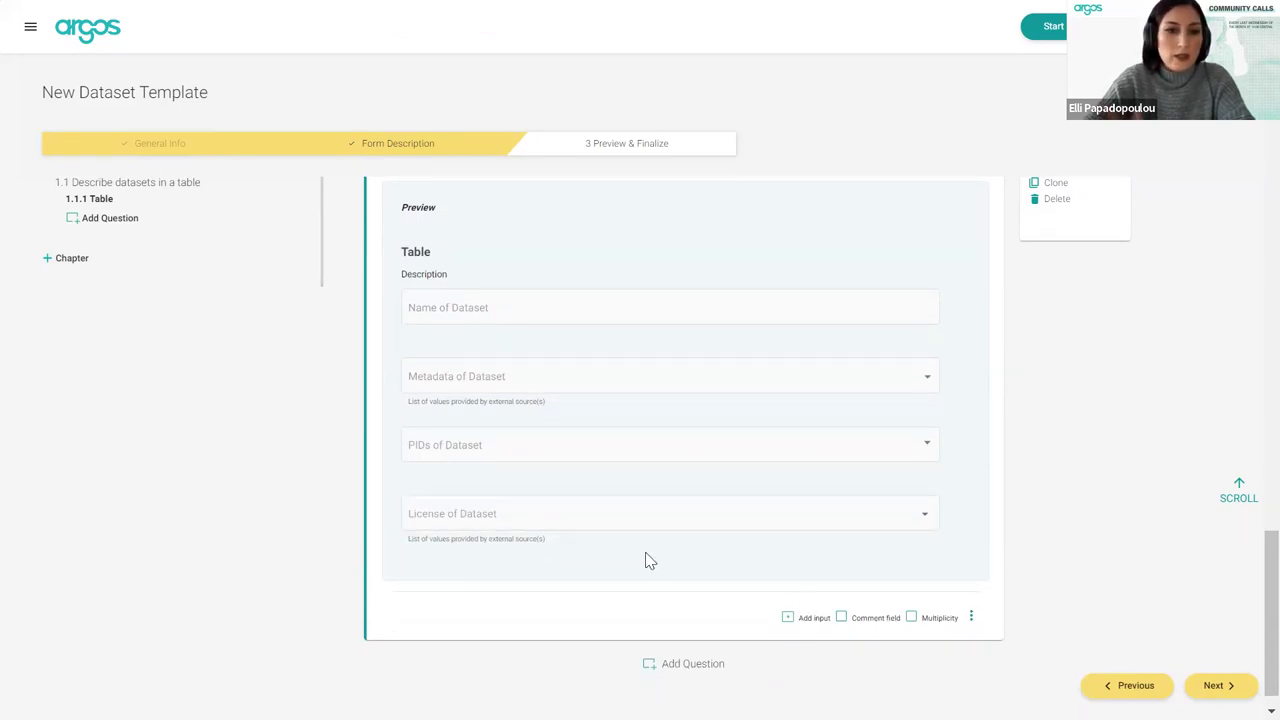
click(800, 617)
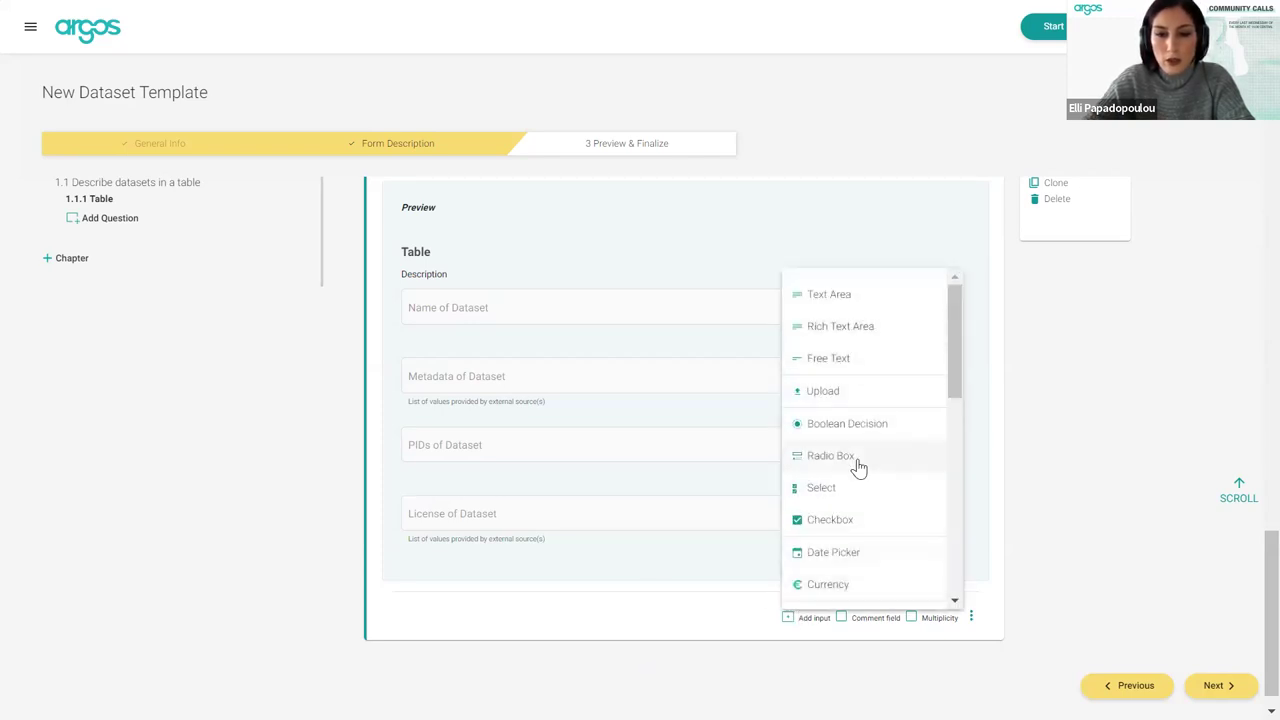
scroll(858, 466, down, 3)
scroll(858, 466, down, 6)
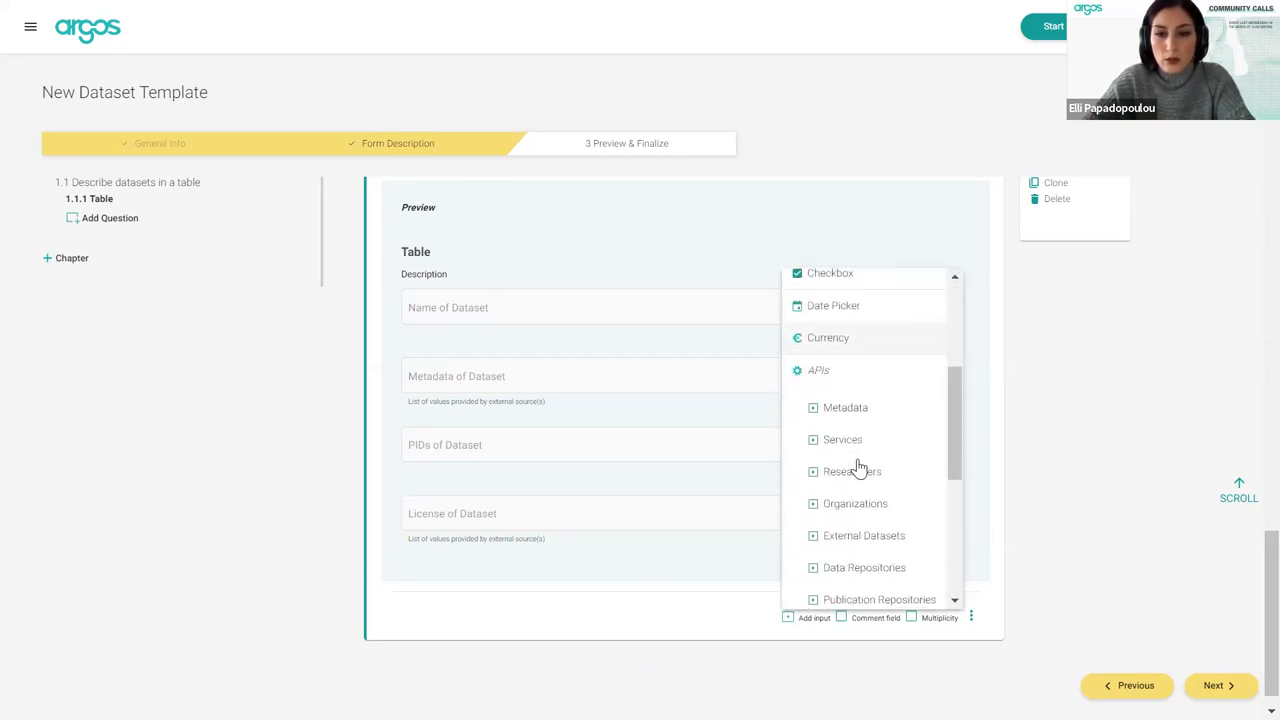
scroll(858, 466, down, 2)
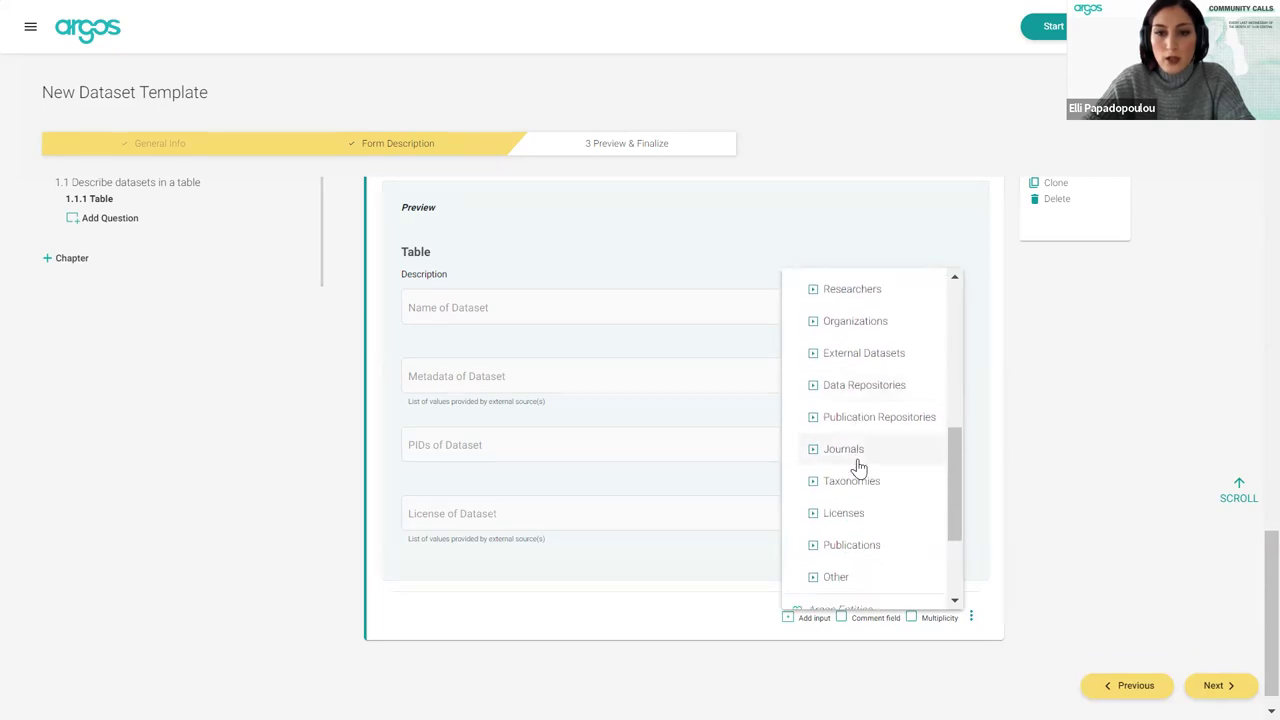
click(862, 387)
click(533, 386)
text(Data R)
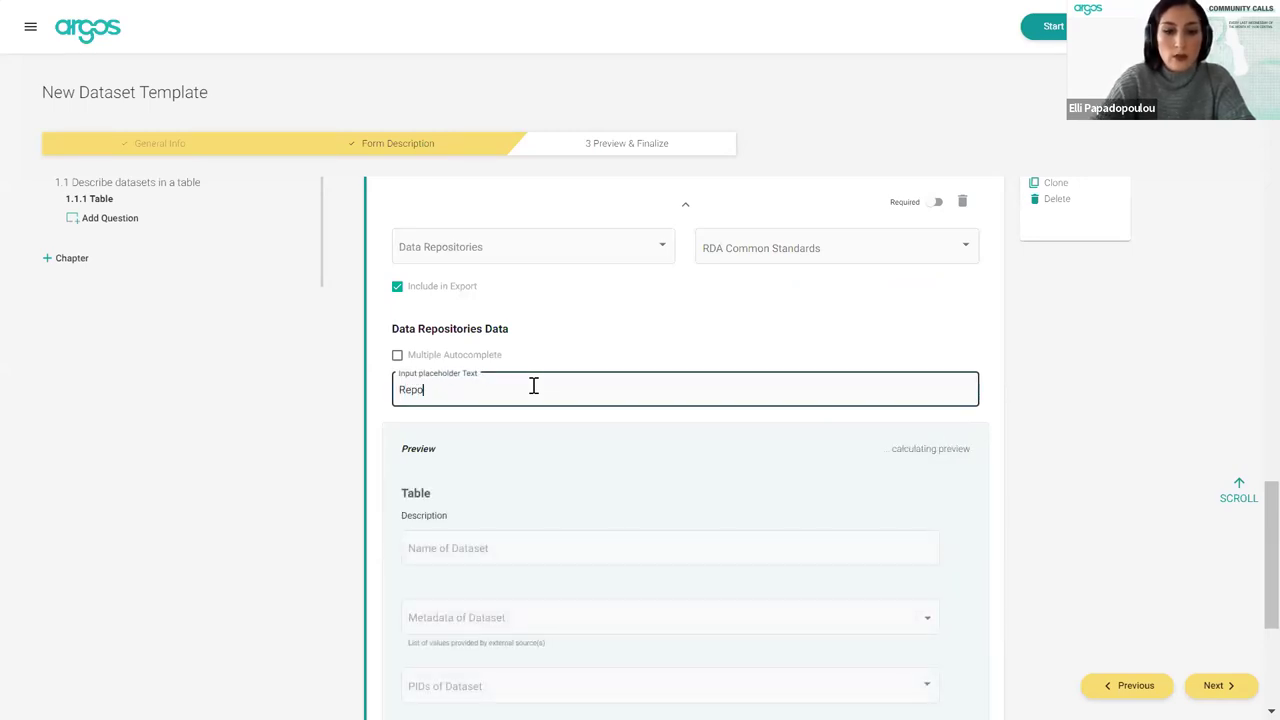
text(y of Dataset)
click(390, 370)
Enable multiplicity for the Table question so that it accepts more than one answer
scroll(1016, 453, down, 3)
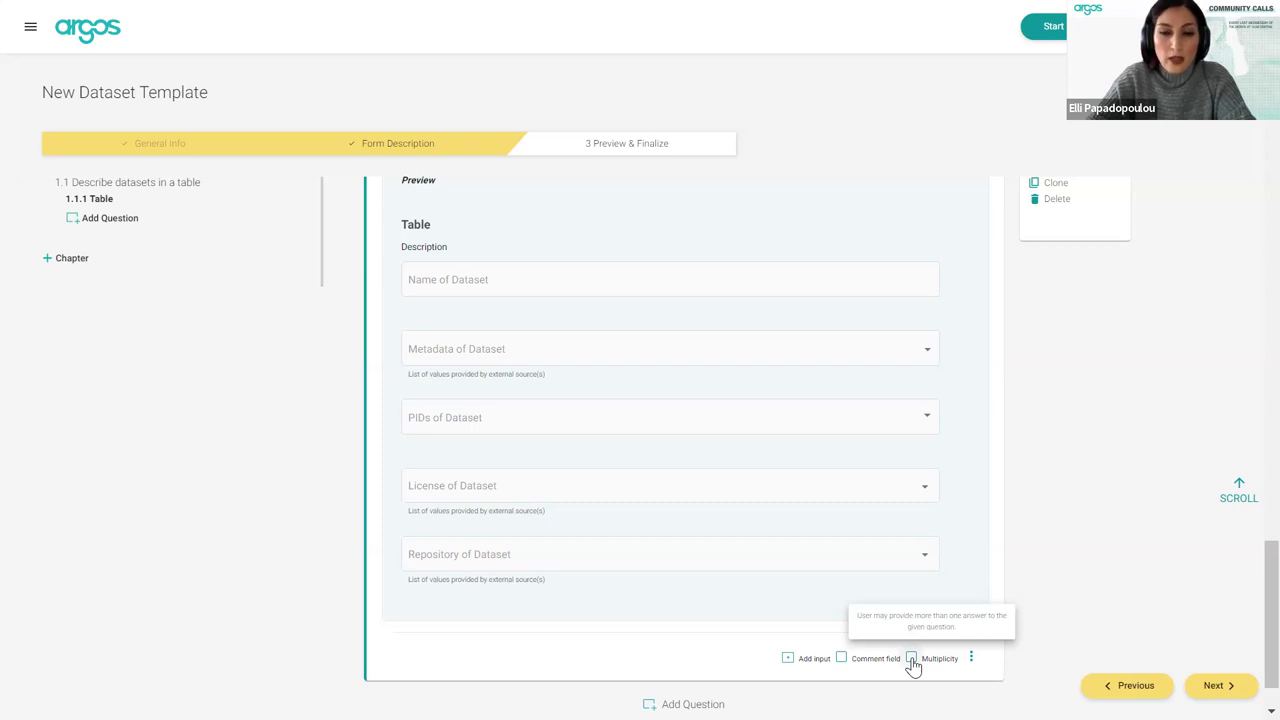
scroll(912, 668, down, 1)
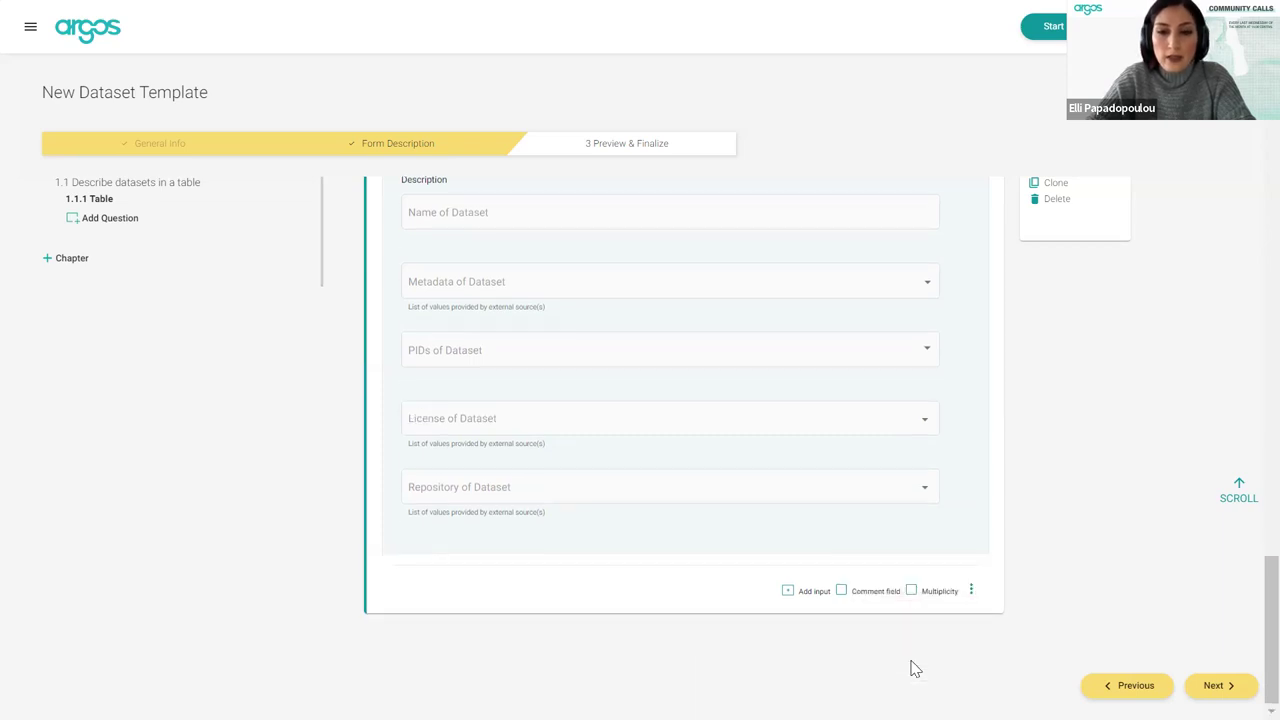
click(911, 592)
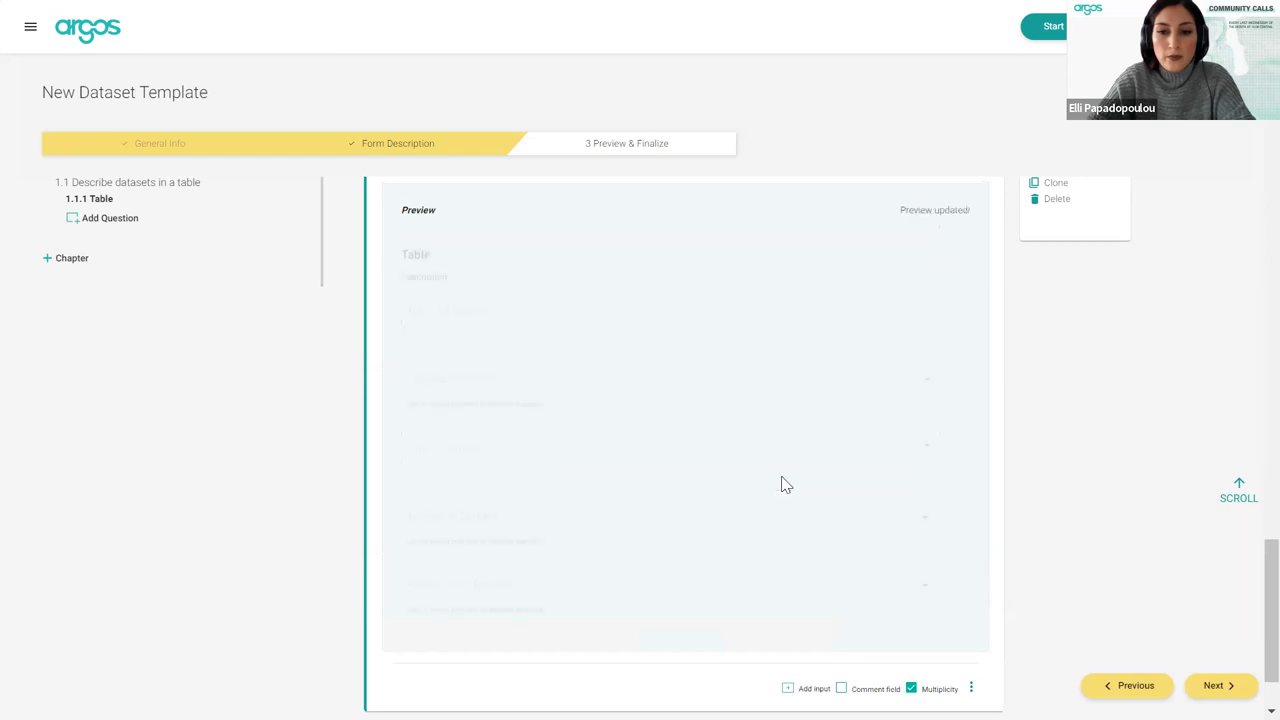
Set the Table question's maximum multiplicity to 10 and have its inputs viewed in a table
scroll(785, 485, up, 10)
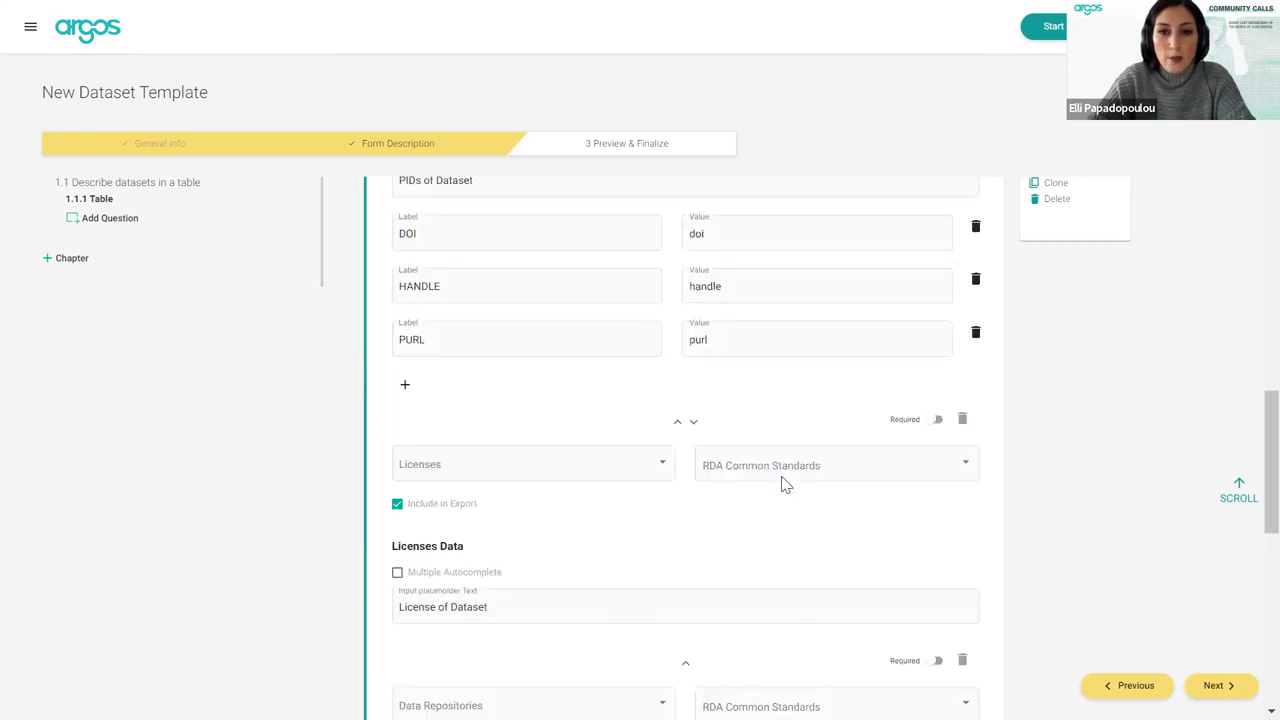
scroll(785, 485, up, 8)
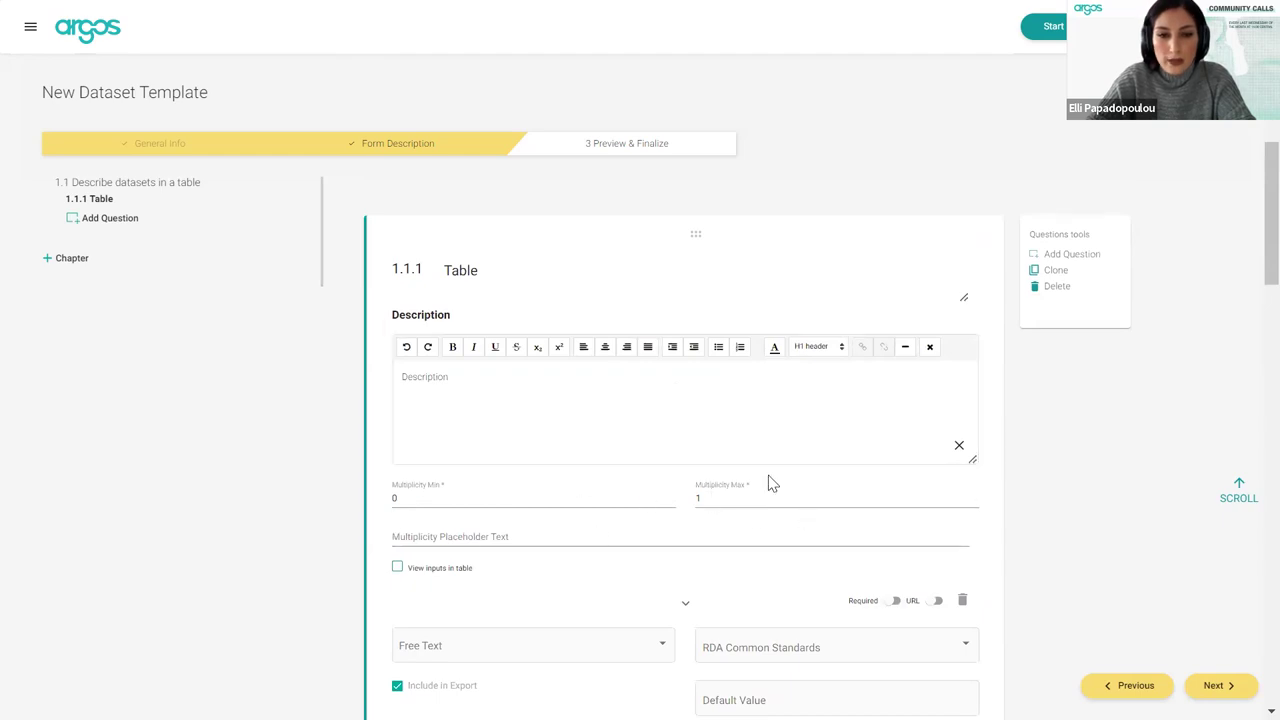
click(719, 496)
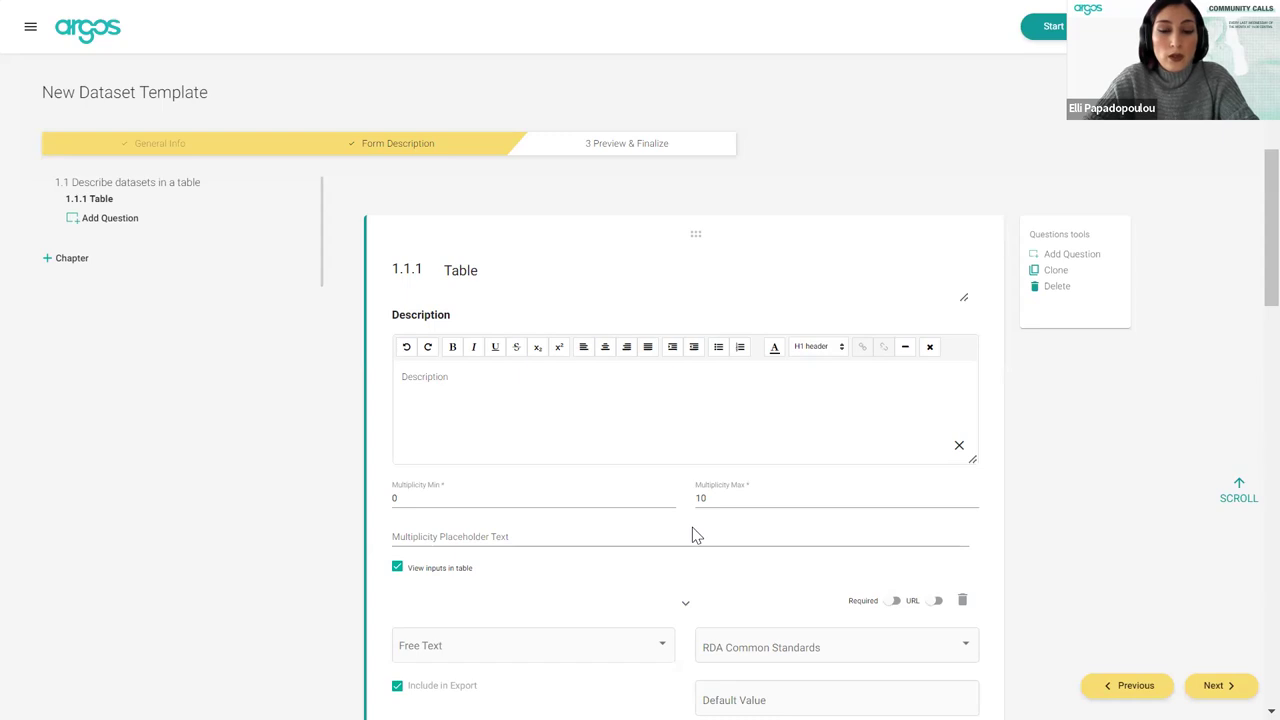
scroll(697, 535, down, 15)
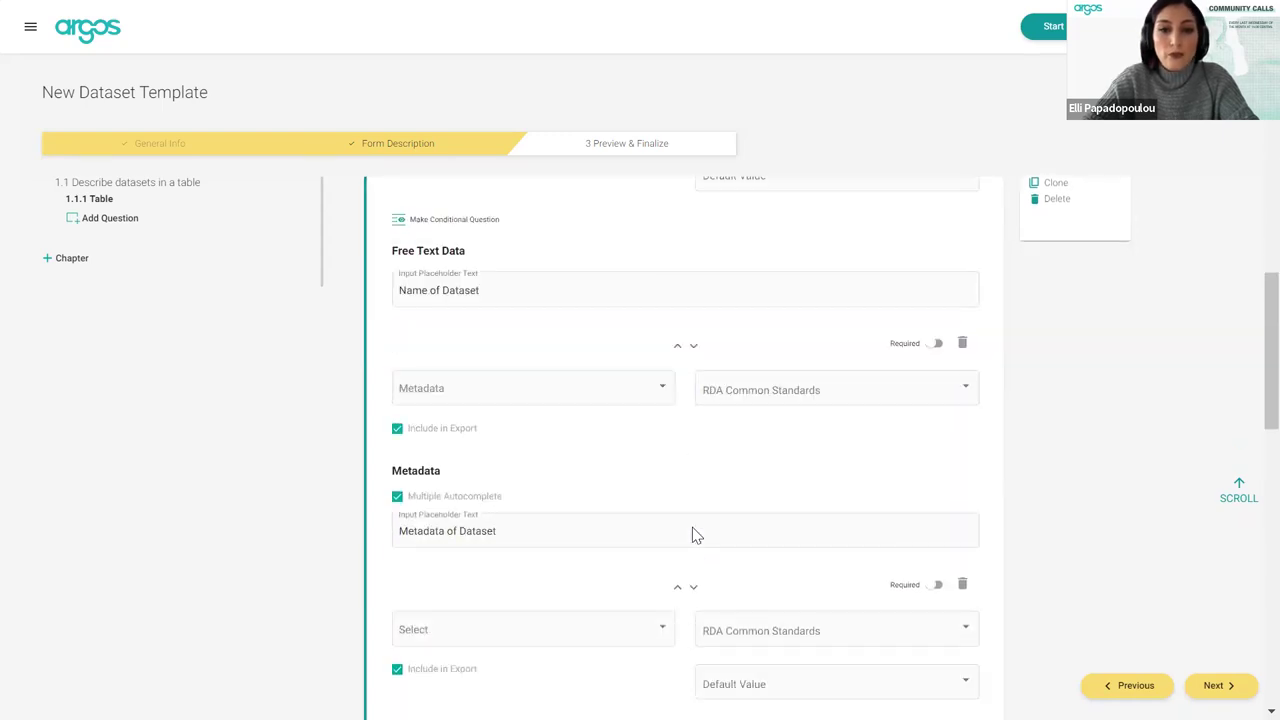
Add three rows to the preview table of the Table question
scroll(697, 535, down, 4)
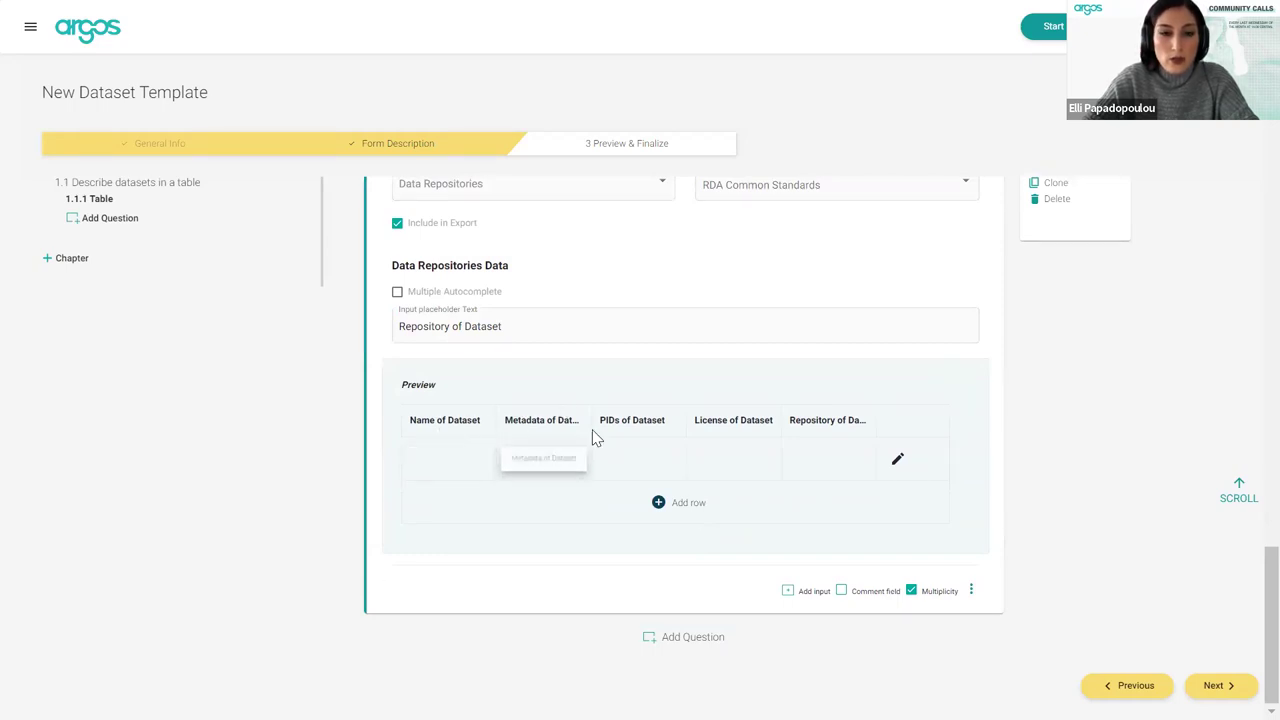
click(668, 504)
click(674, 549)
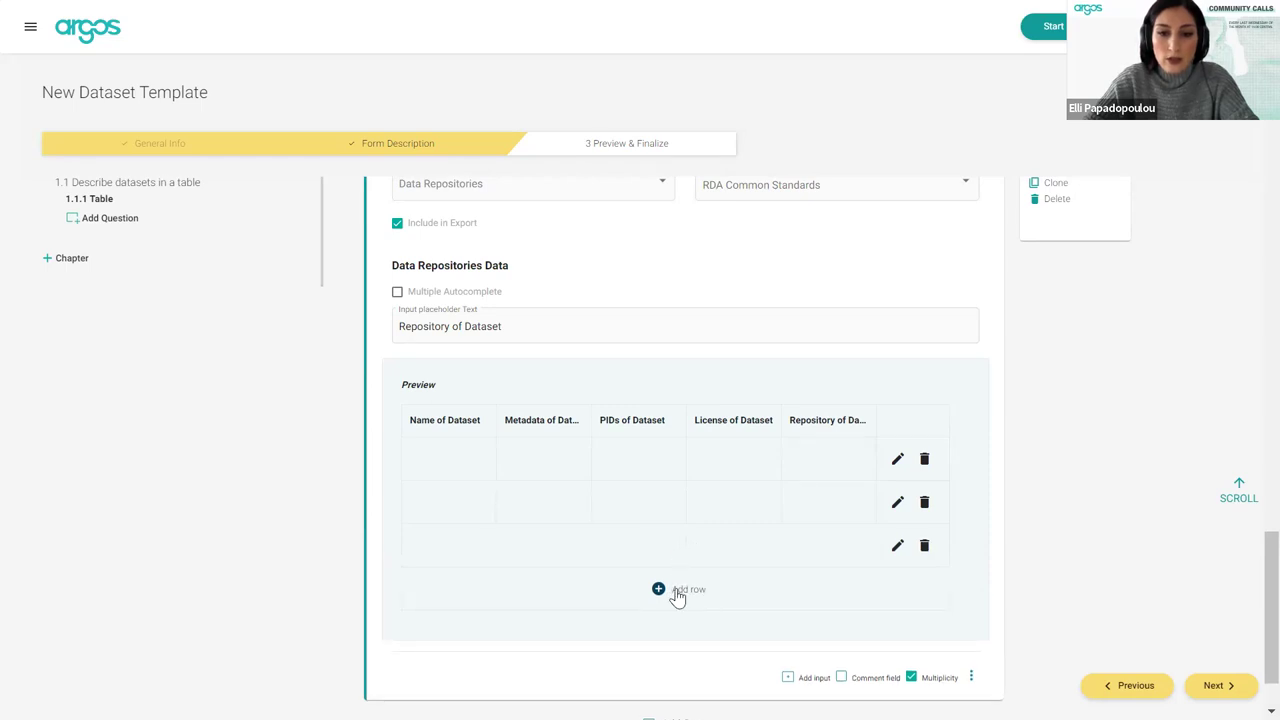
click(679, 592)
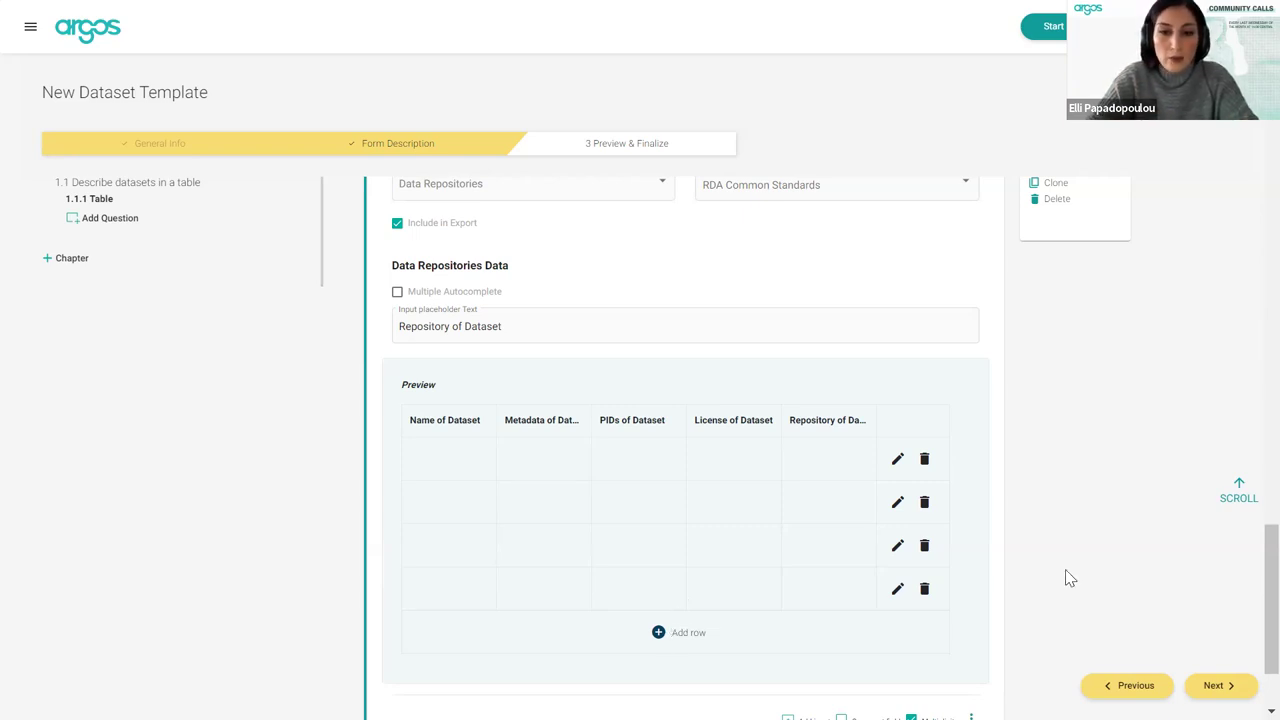
Delete the three extra rows from the Table question's preview table
scroll(1065, 578, down, 1)
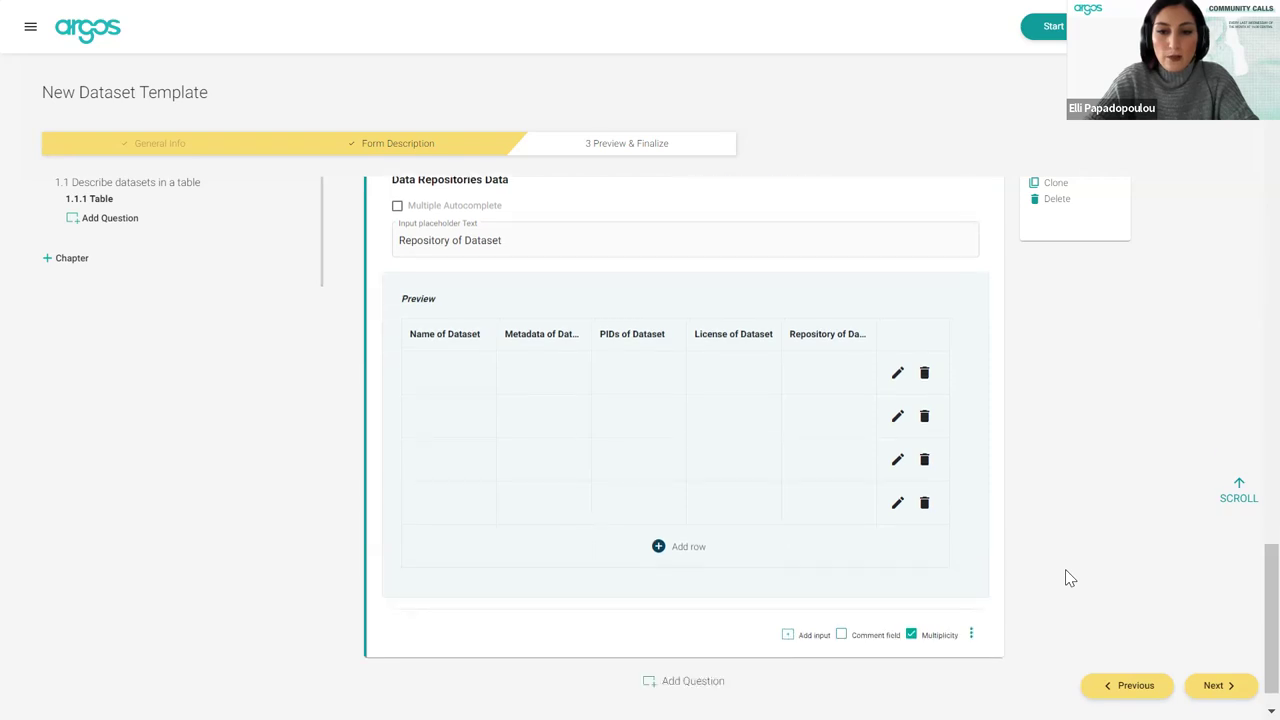
click(924, 502)
click(924, 459)
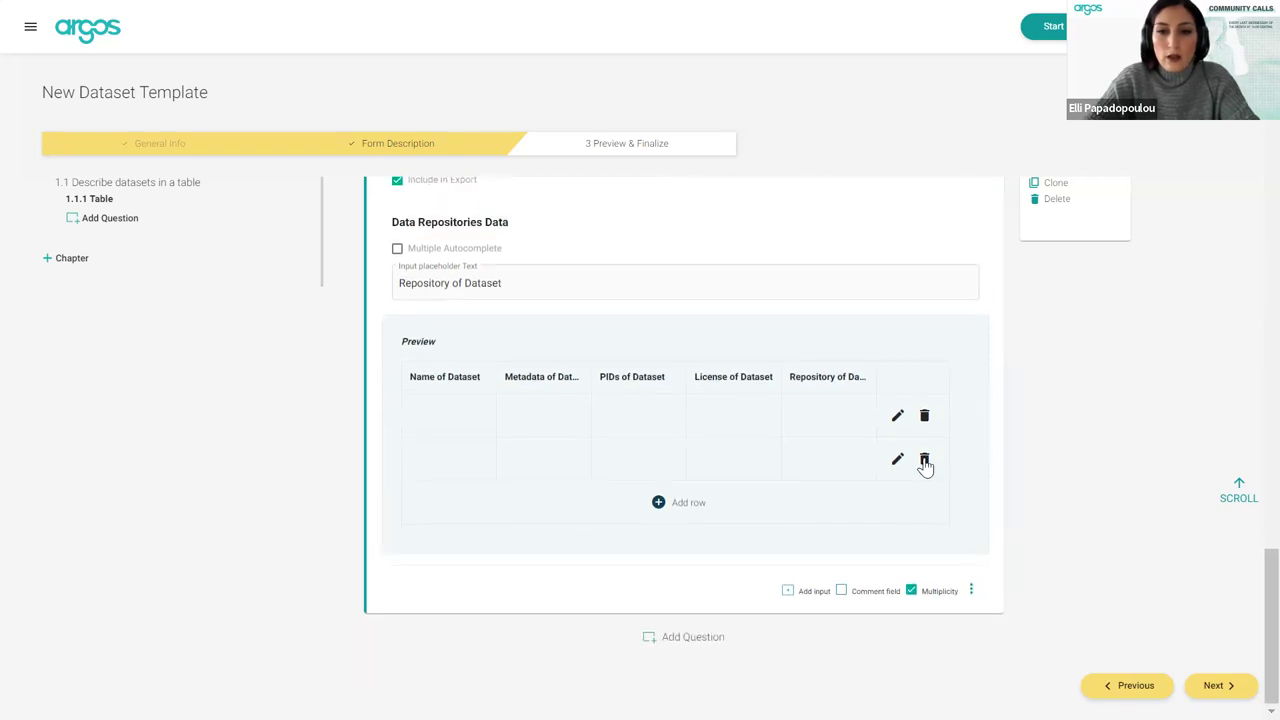
click(924, 459)
Map the "Name of Dataset" free text input to the RDA common standard dataset.title
scroll(1150, 200, up, 2)
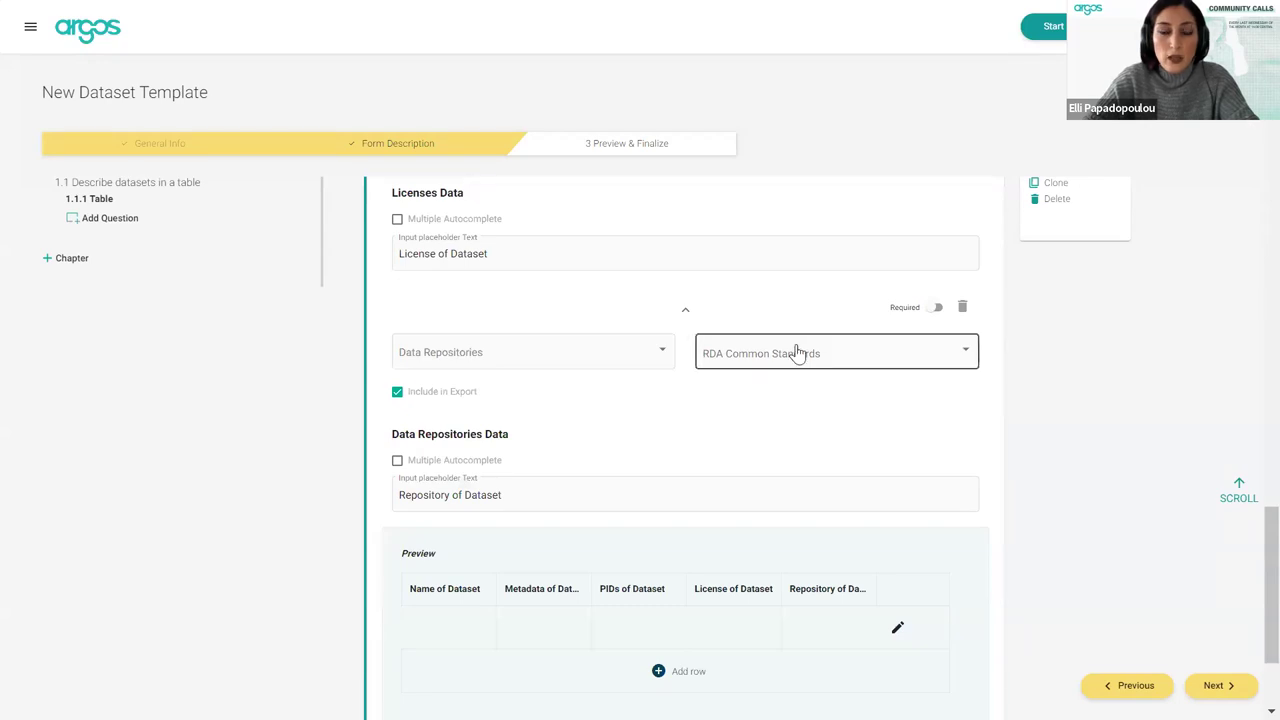
scroll(797, 352, up, 10)
scroll(797, 352, up, 6)
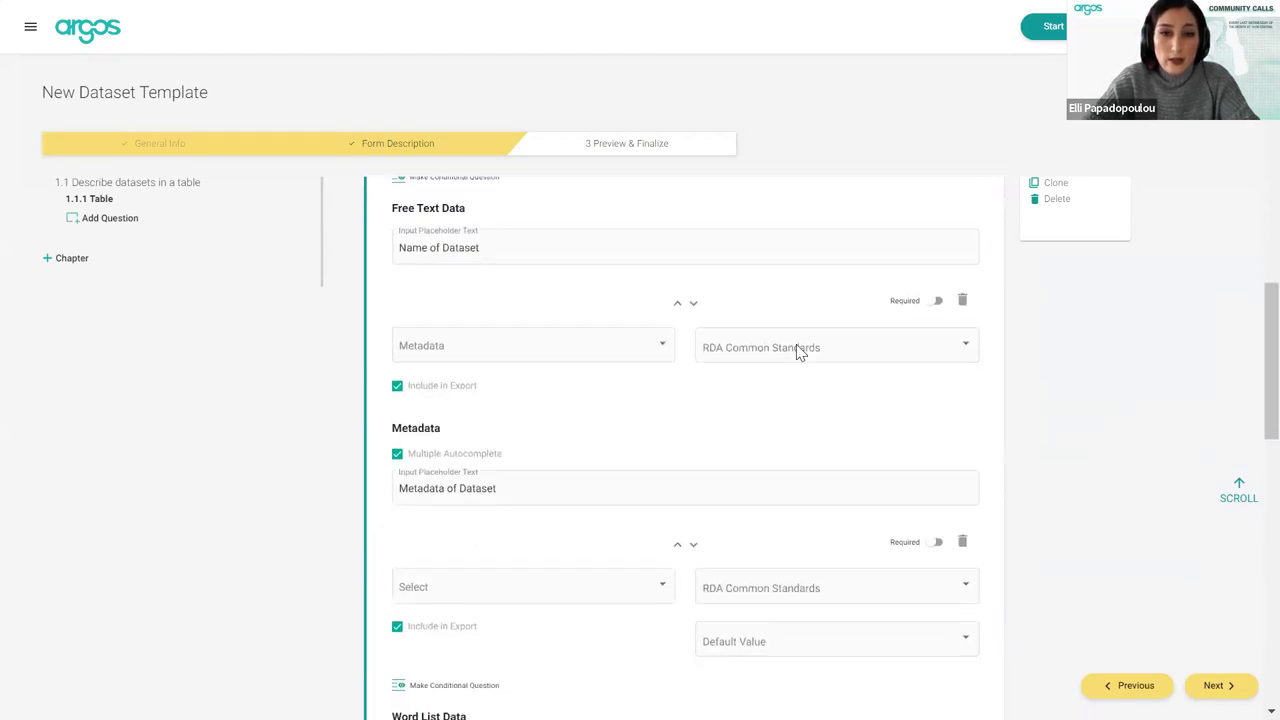
scroll(797, 352, down, 2)
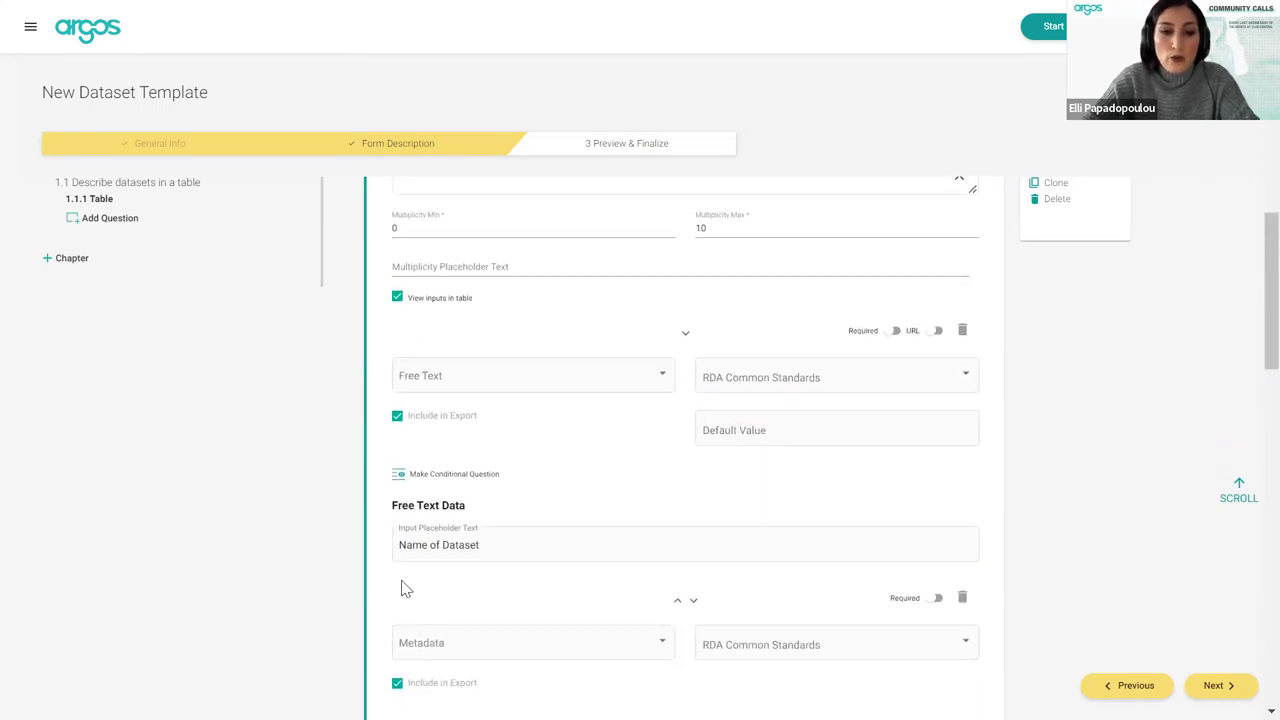
click(798, 372)
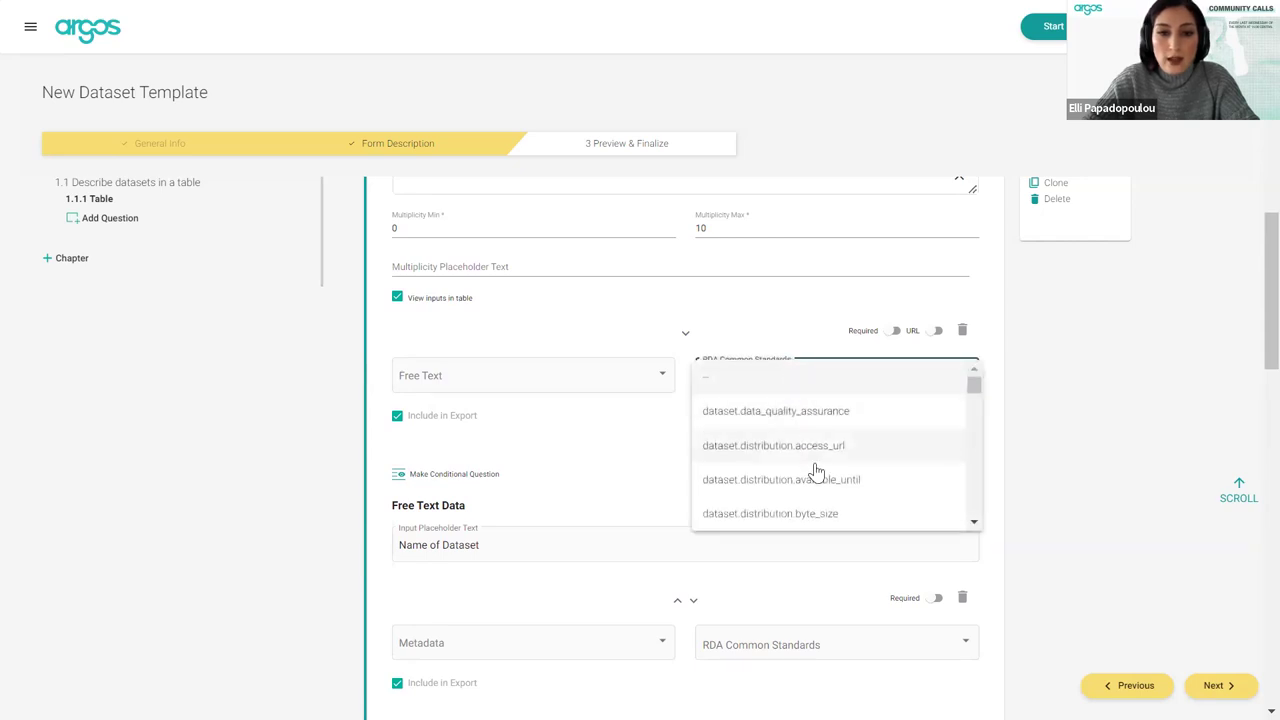
scroll(816, 472, down, 6)
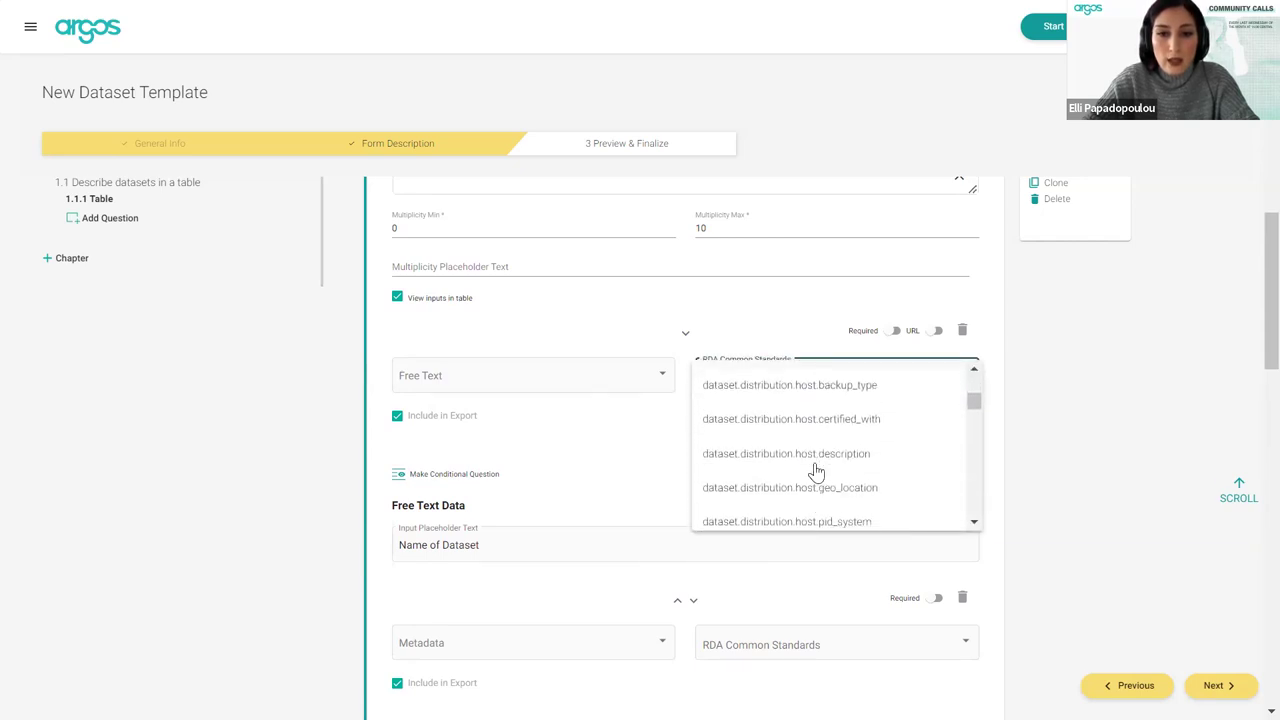
scroll(816, 472, down, 2)
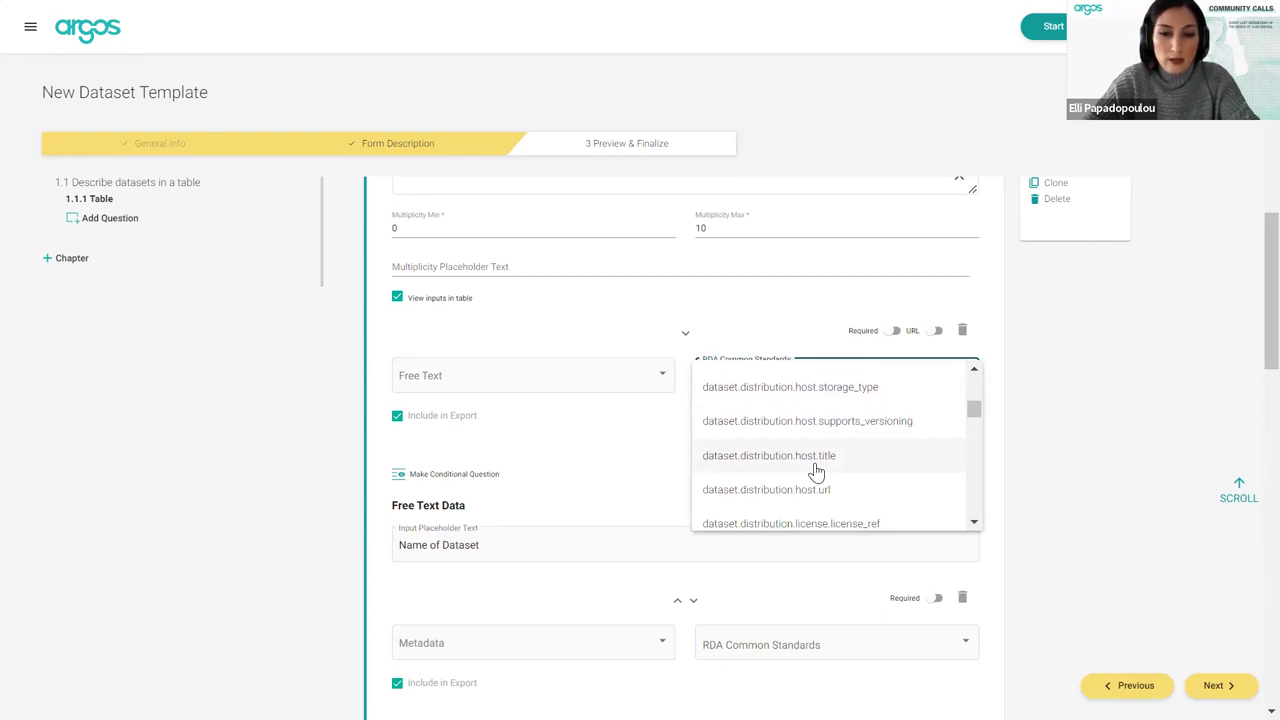
scroll(816, 472, down, 3)
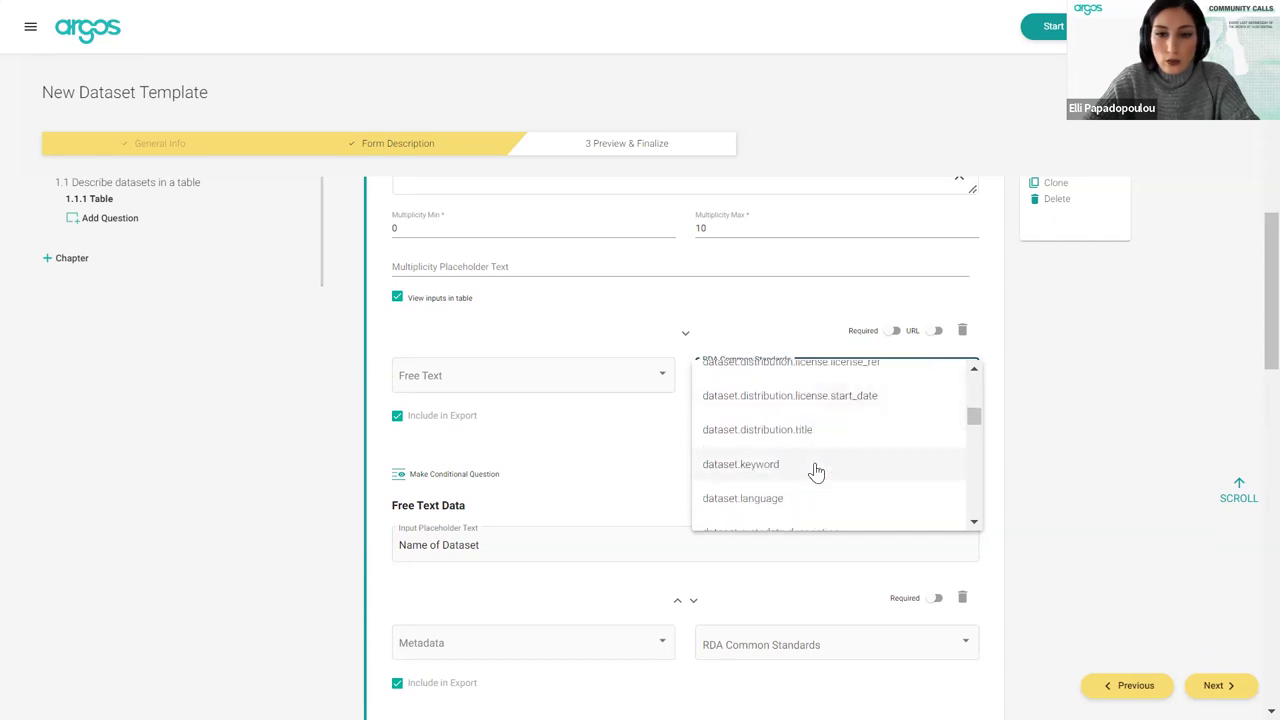
scroll(816, 472, down, 1)
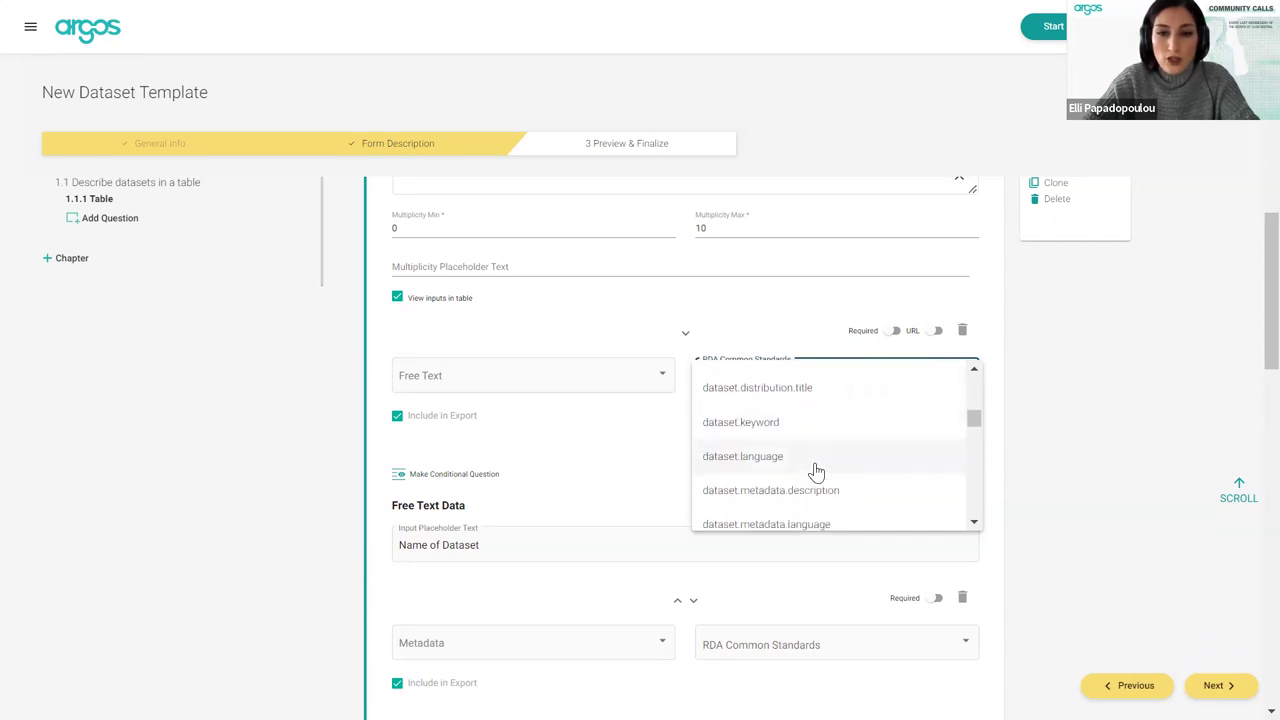
scroll(816, 472, down, 10)
scroll(816, 472, down, 5)
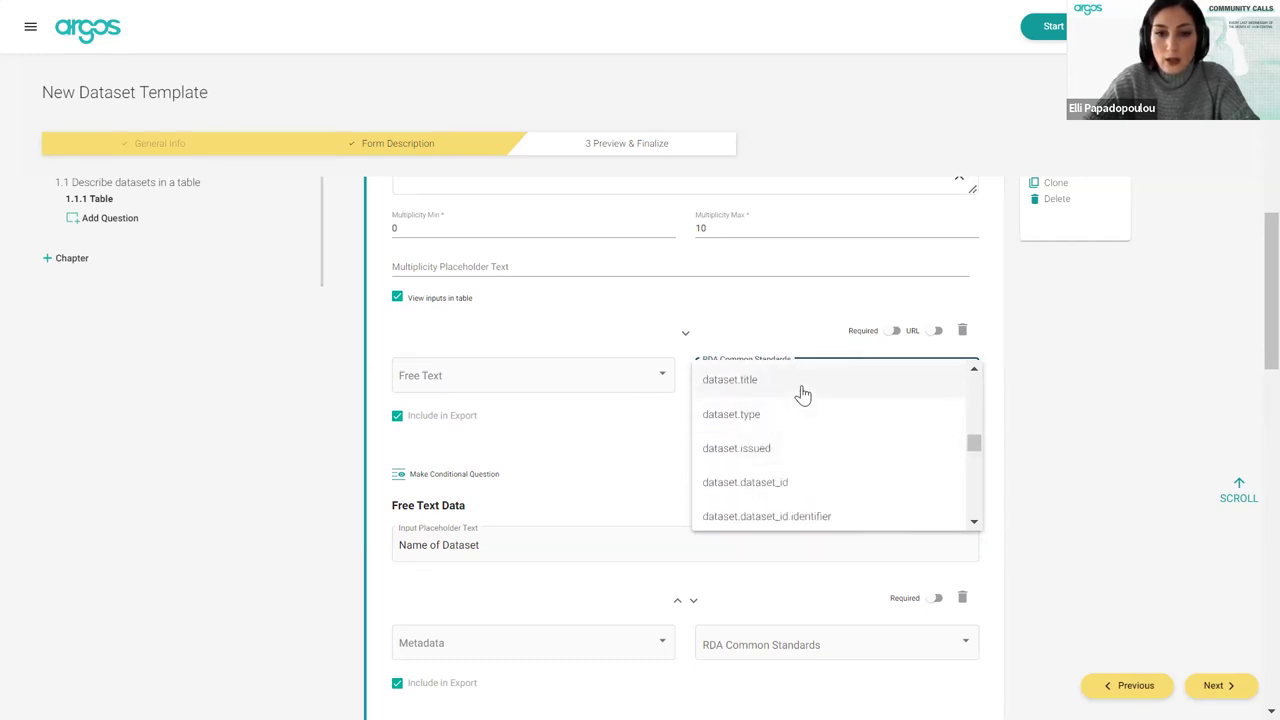
click(803, 393)
Map the "Metadata of Dataset" input to the RDA common standard dataset.metadata.metadata_standard_id.identifier
scroll(960, 494, down, 3)
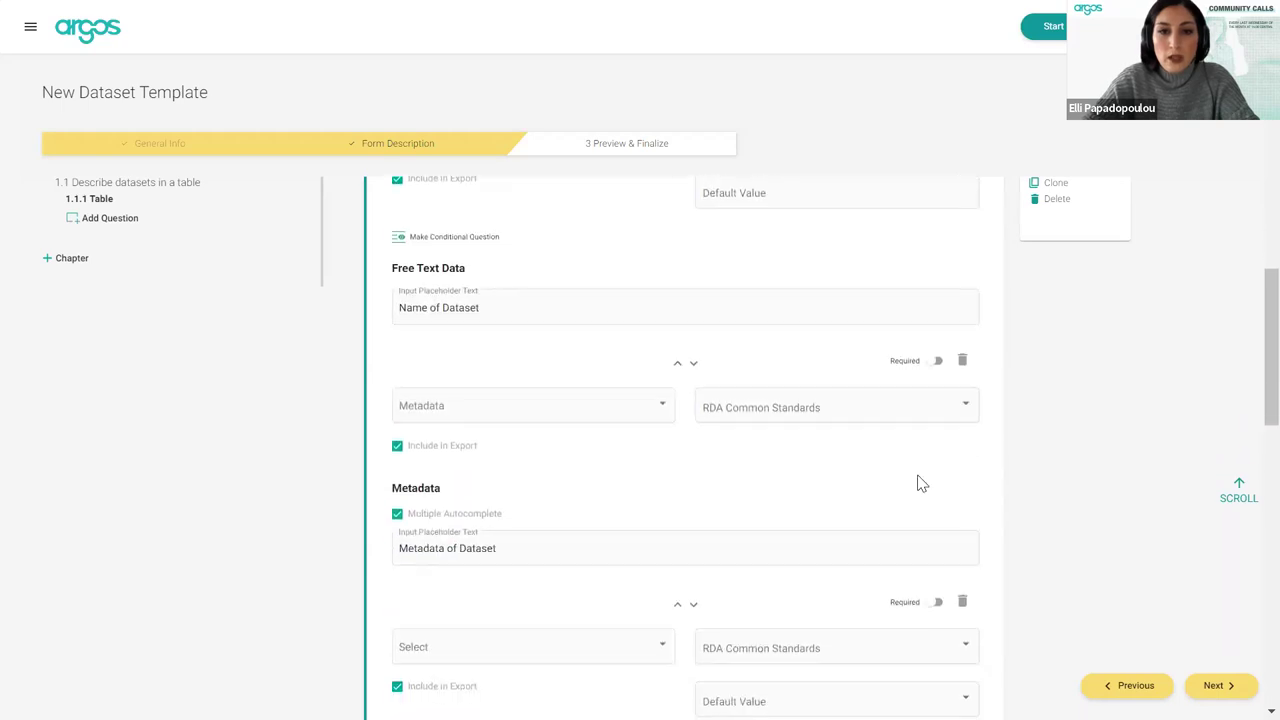
click(783, 409)
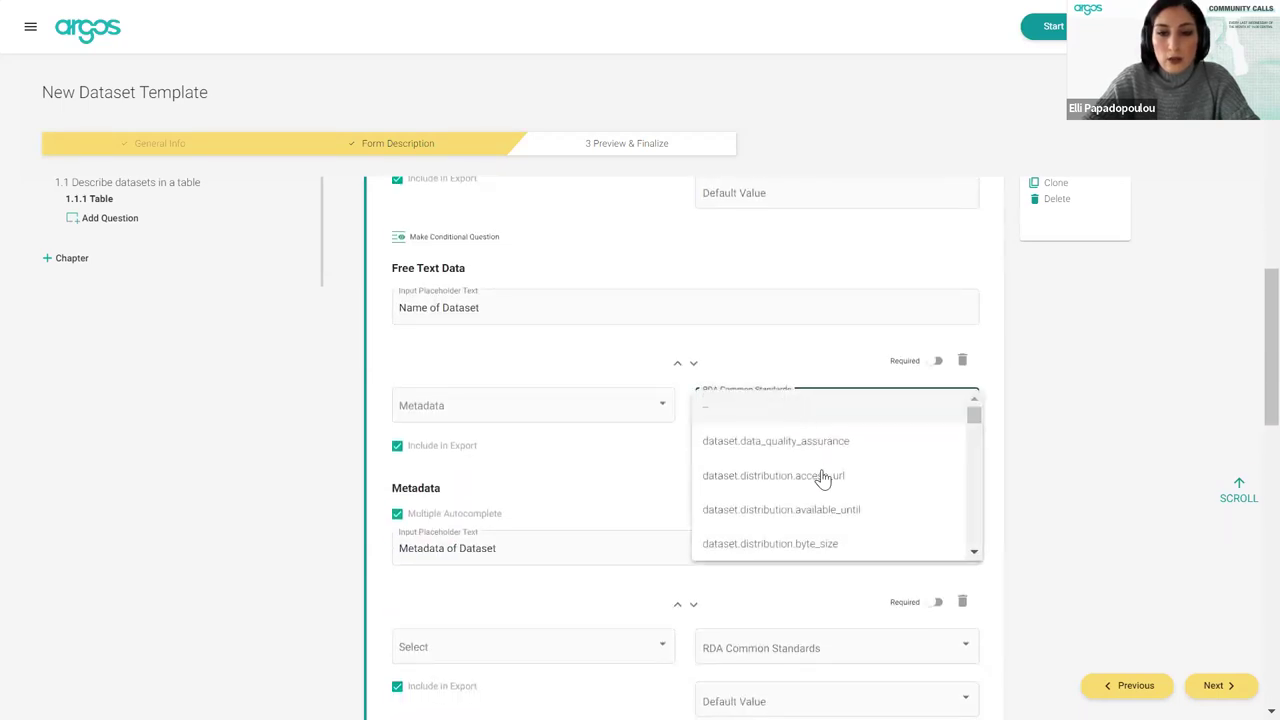
scroll(823, 516, down, 5)
scroll(823, 516, down, 6)
scroll(823, 516, down, 1)
scroll(823, 516, up, 3)
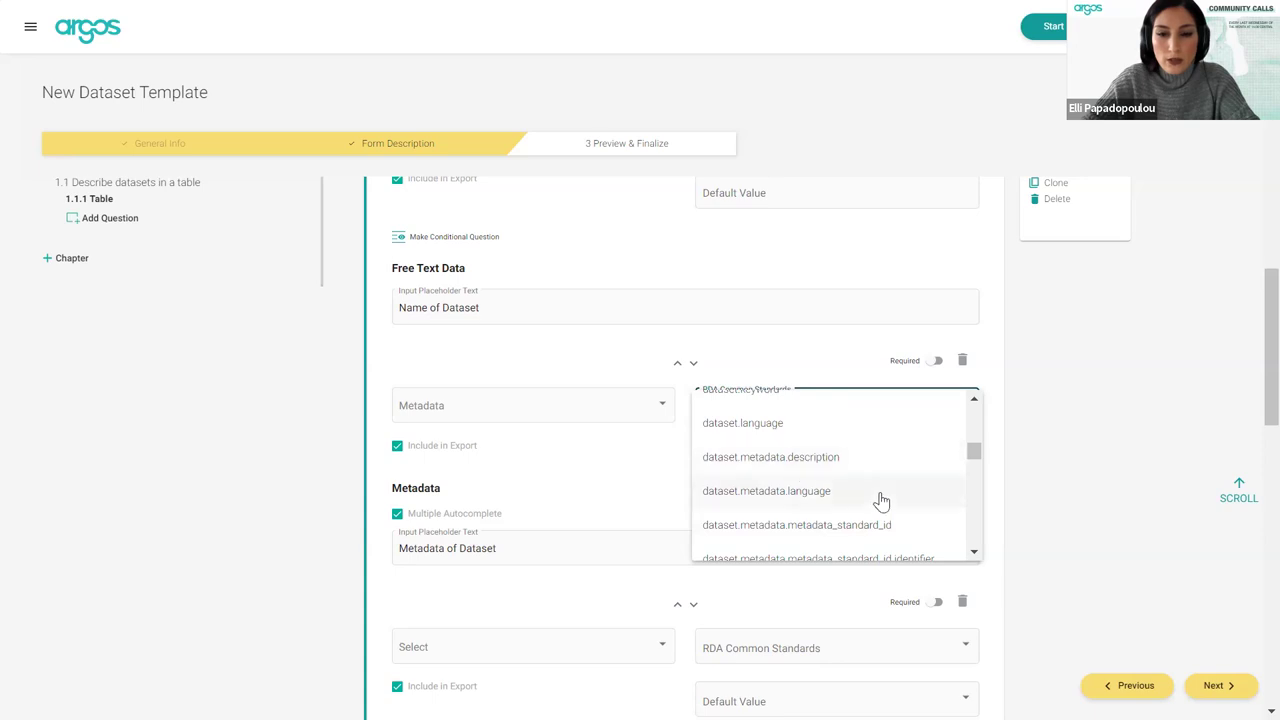
scroll(881, 500, down, 2)
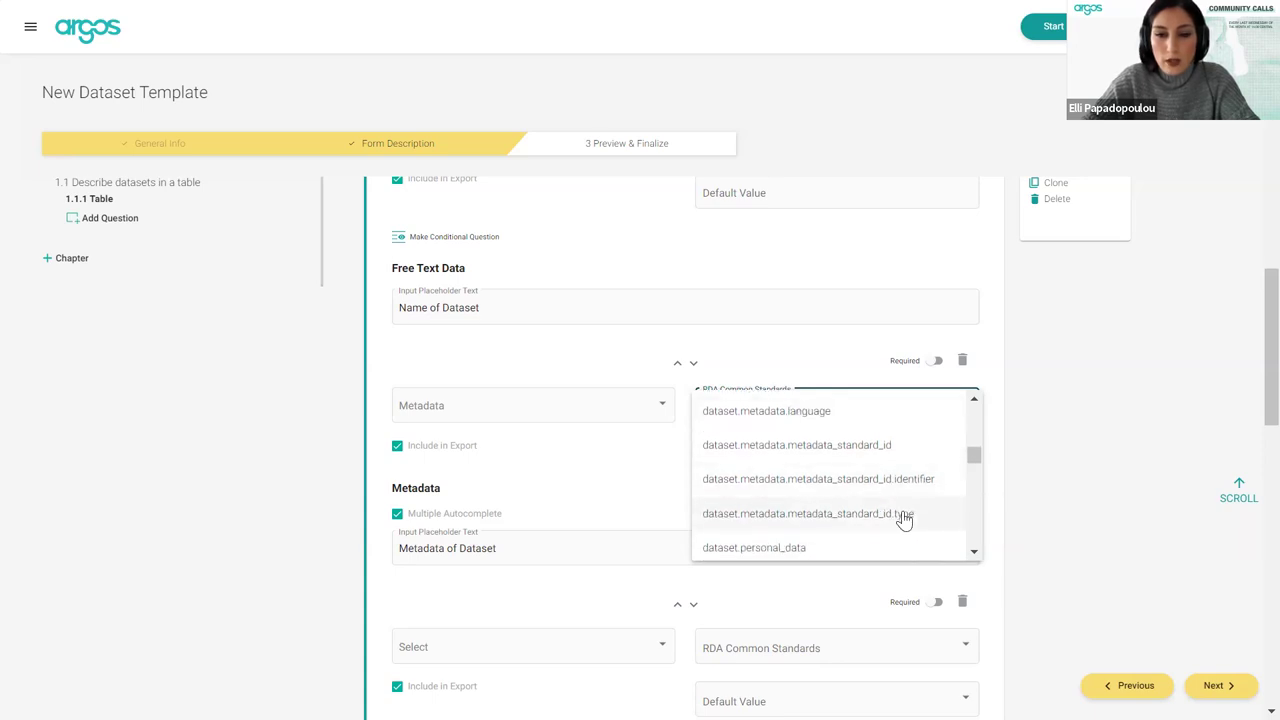
click(893, 476)
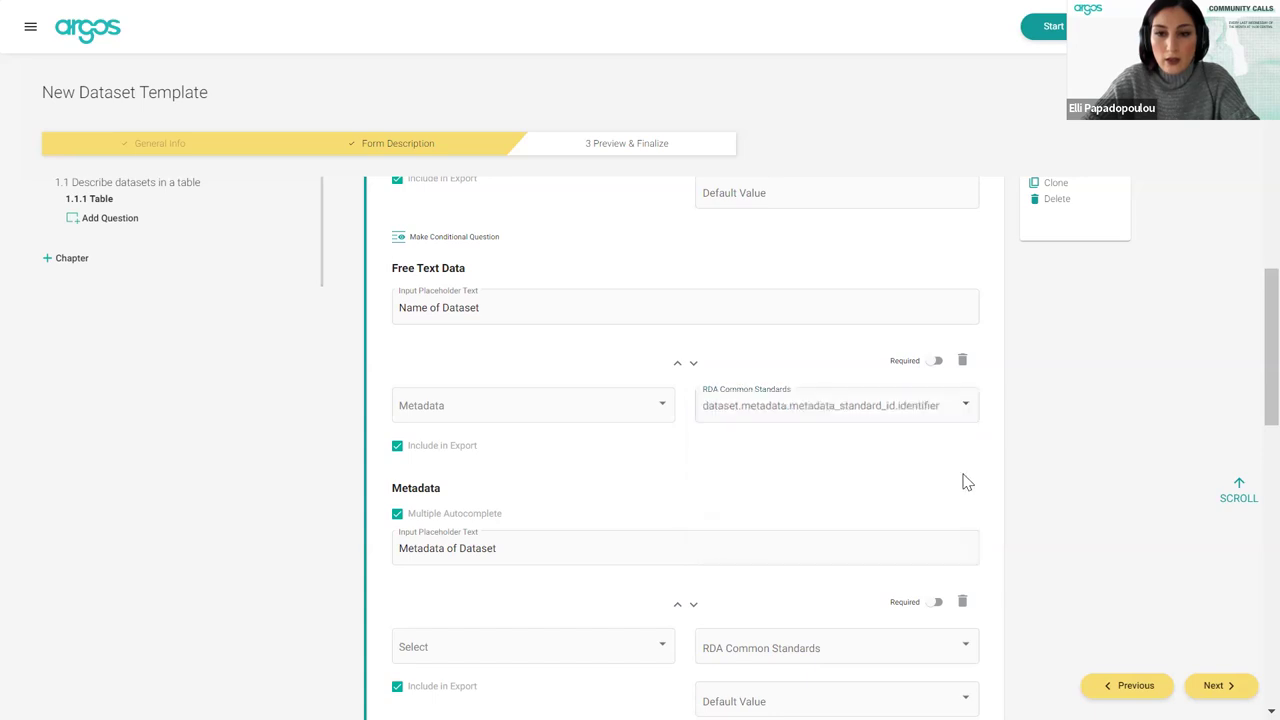
Save the dataset template and return to the home page
scroll(967, 483, down, 3)
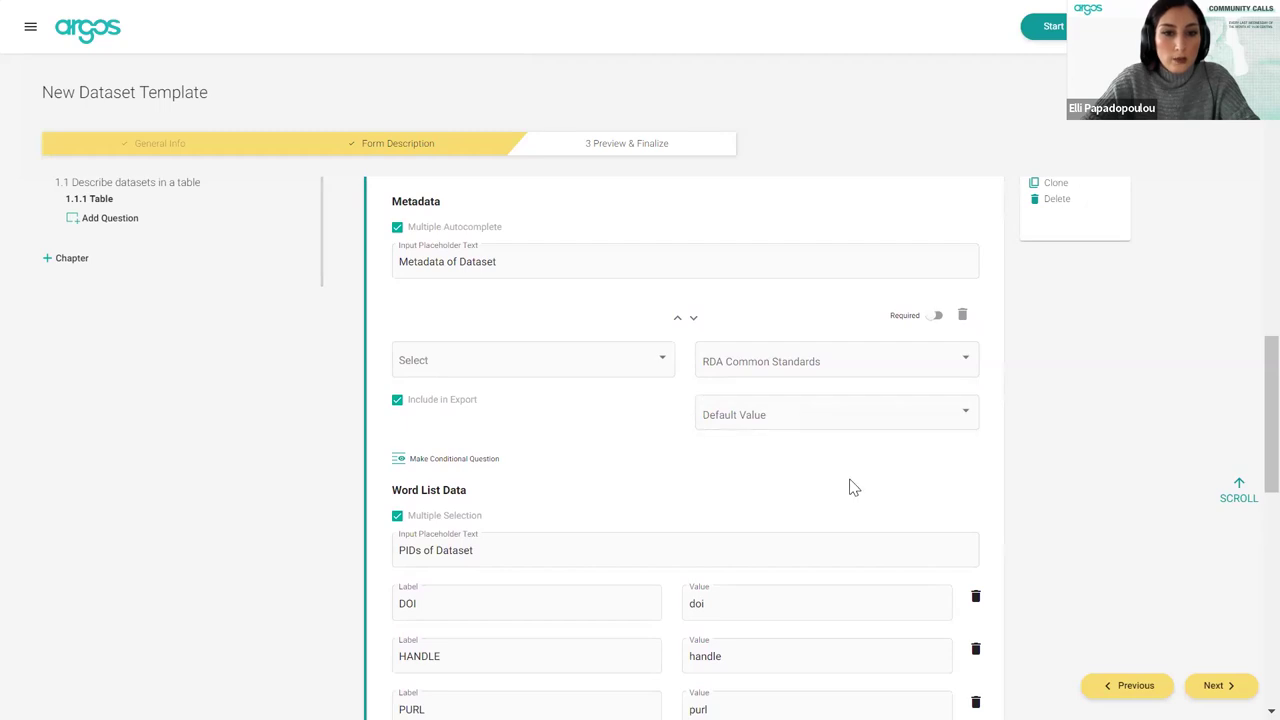
scroll(853, 487, down, 1)
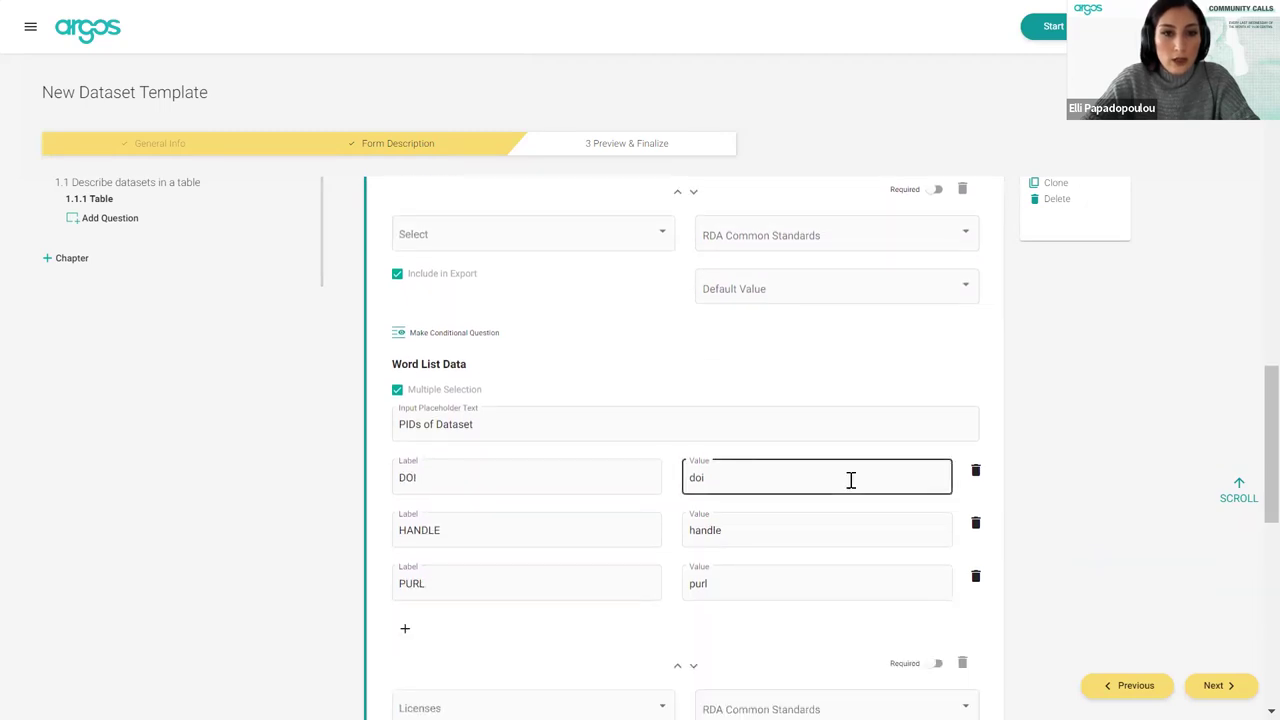
scroll(851, 484, up, 1)
scroll(688, 251, up, 1)
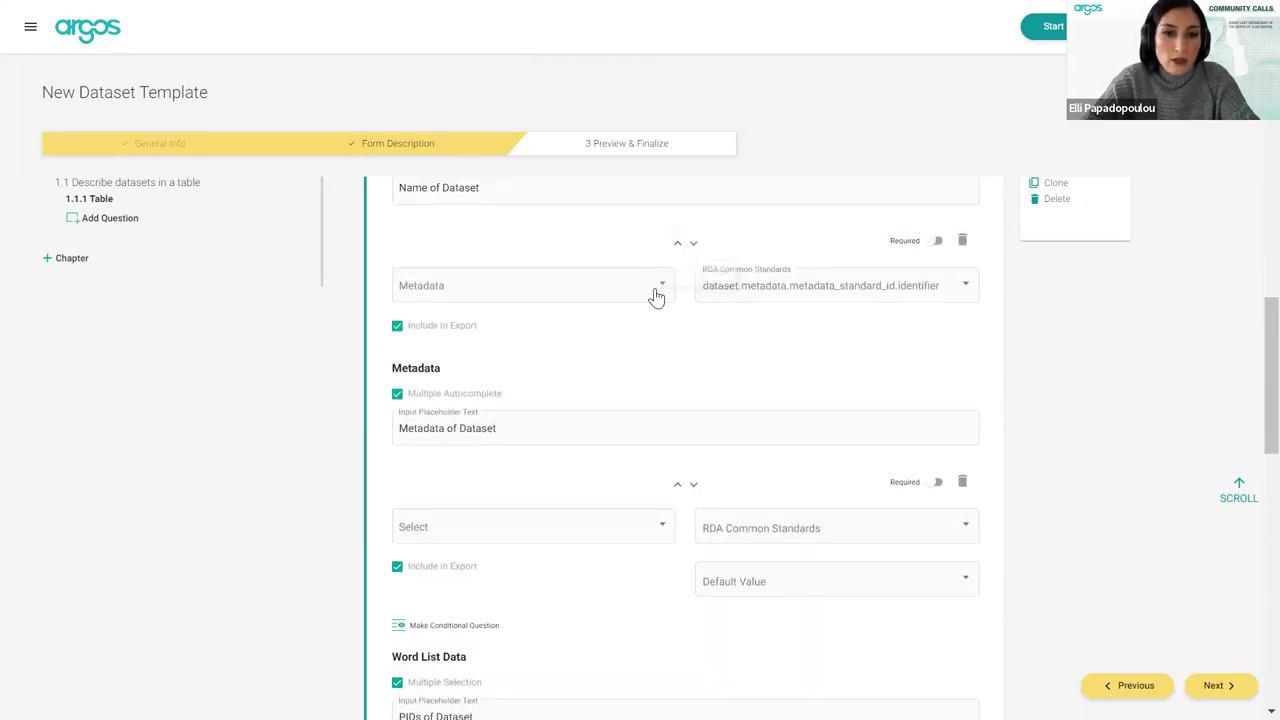
scroll(763, 386, up, 2)
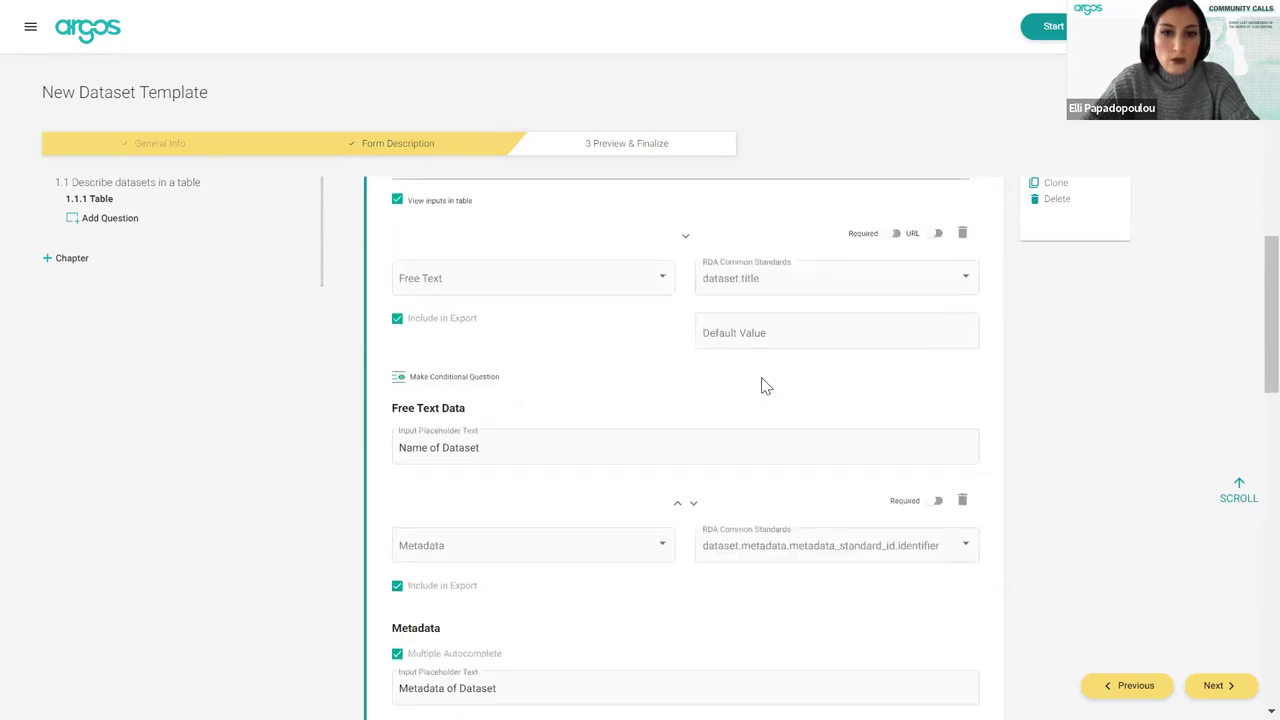
scroll(762, 386, down, 10)
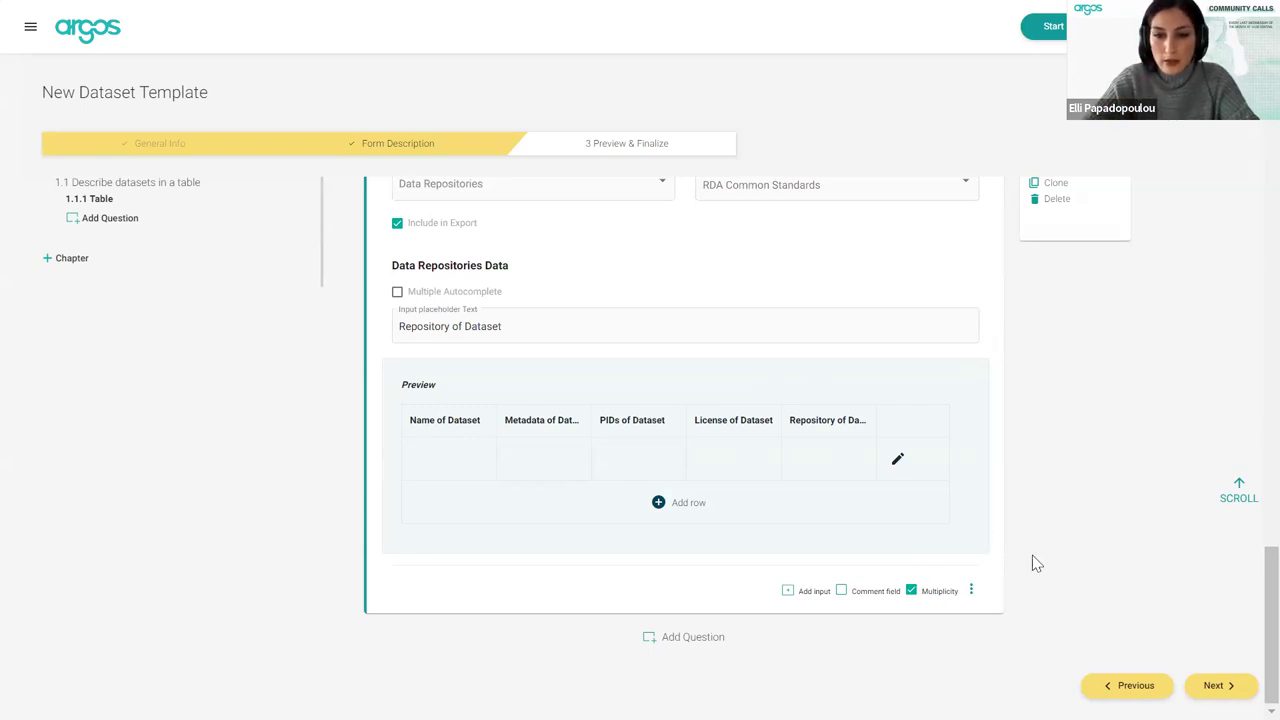
scroll(1083, 378, up, 3)
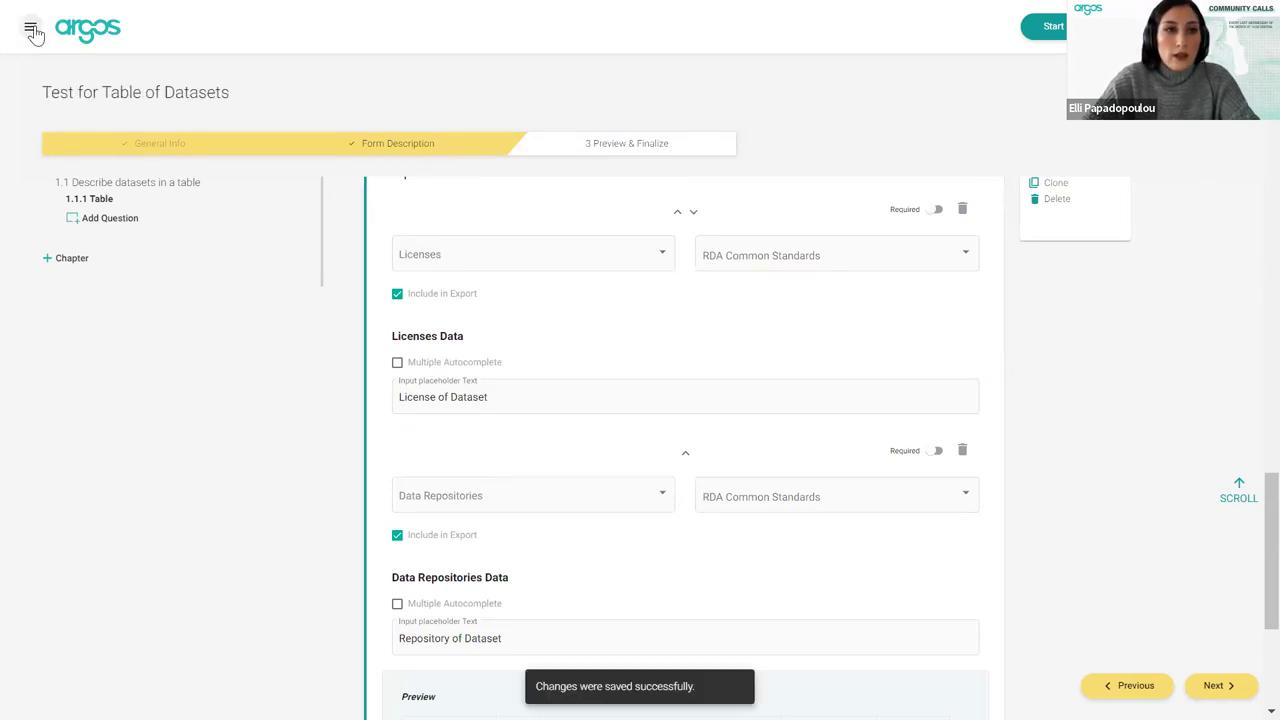
click(85, 33)
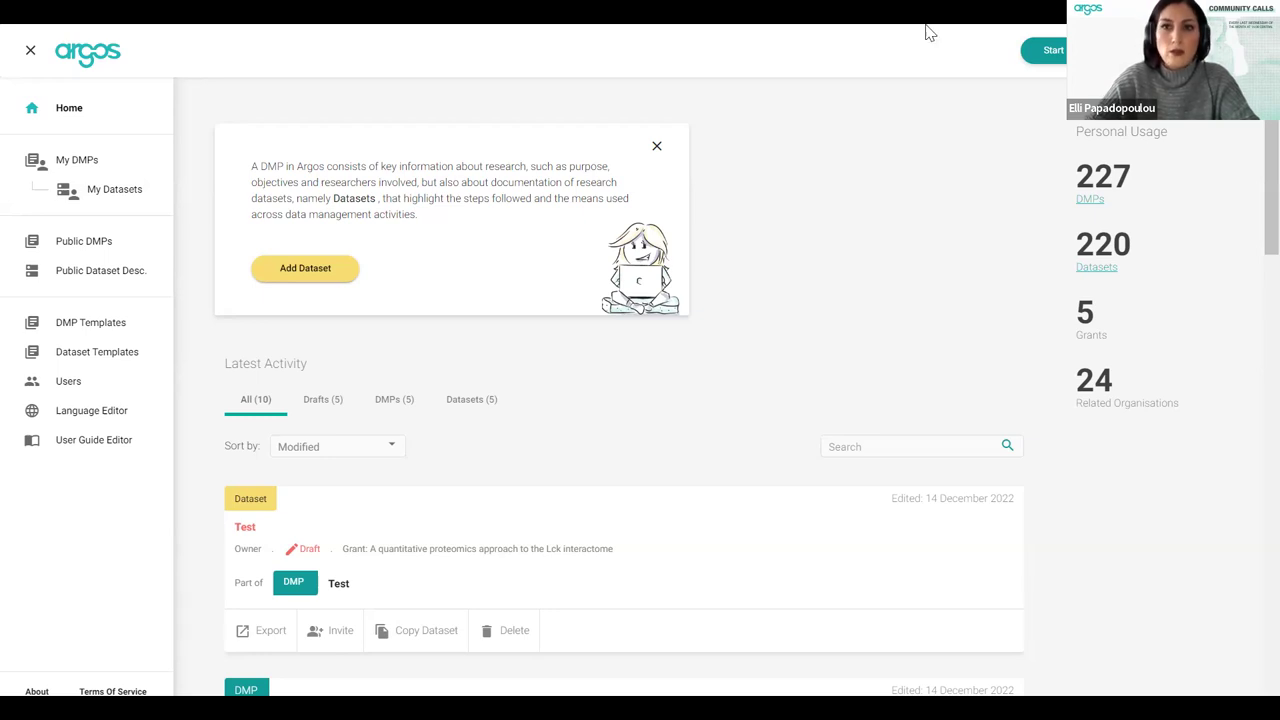
Create a new DMP with the wizard and title it "DMP test for table"
mouse_move(926, 24)
click(1045, 50)
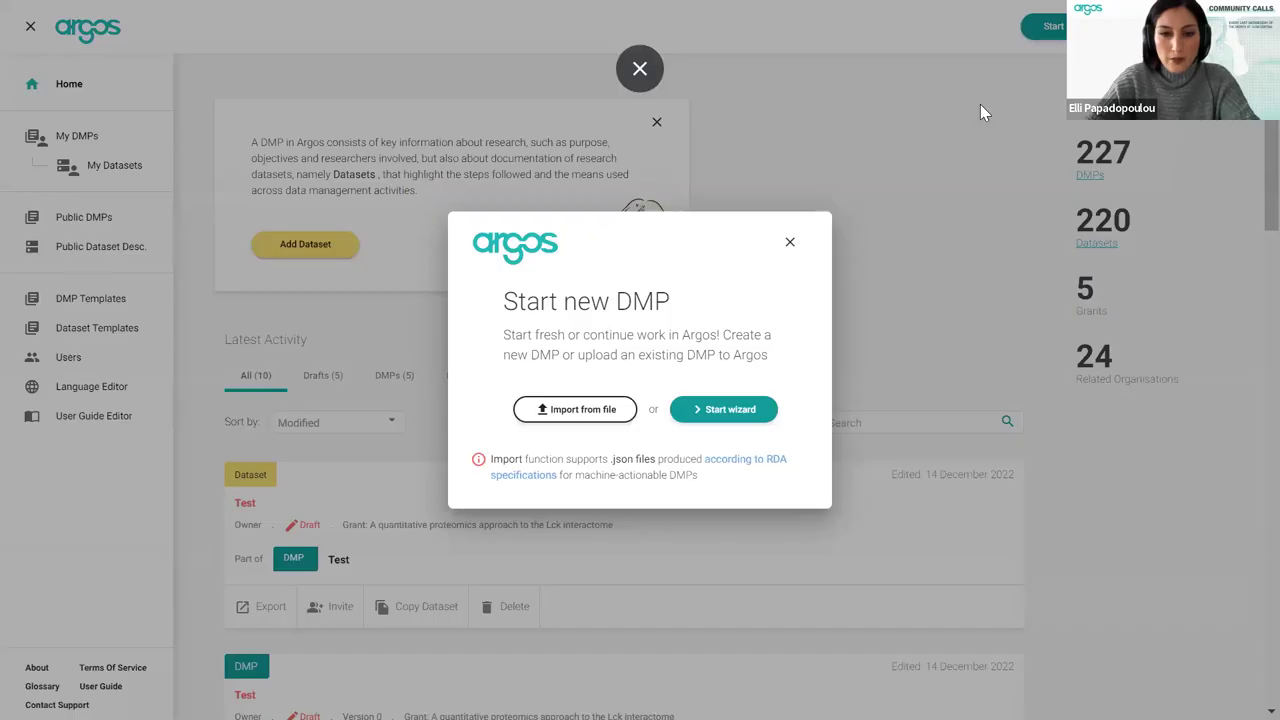
click(722, 434)
click(532, 261)
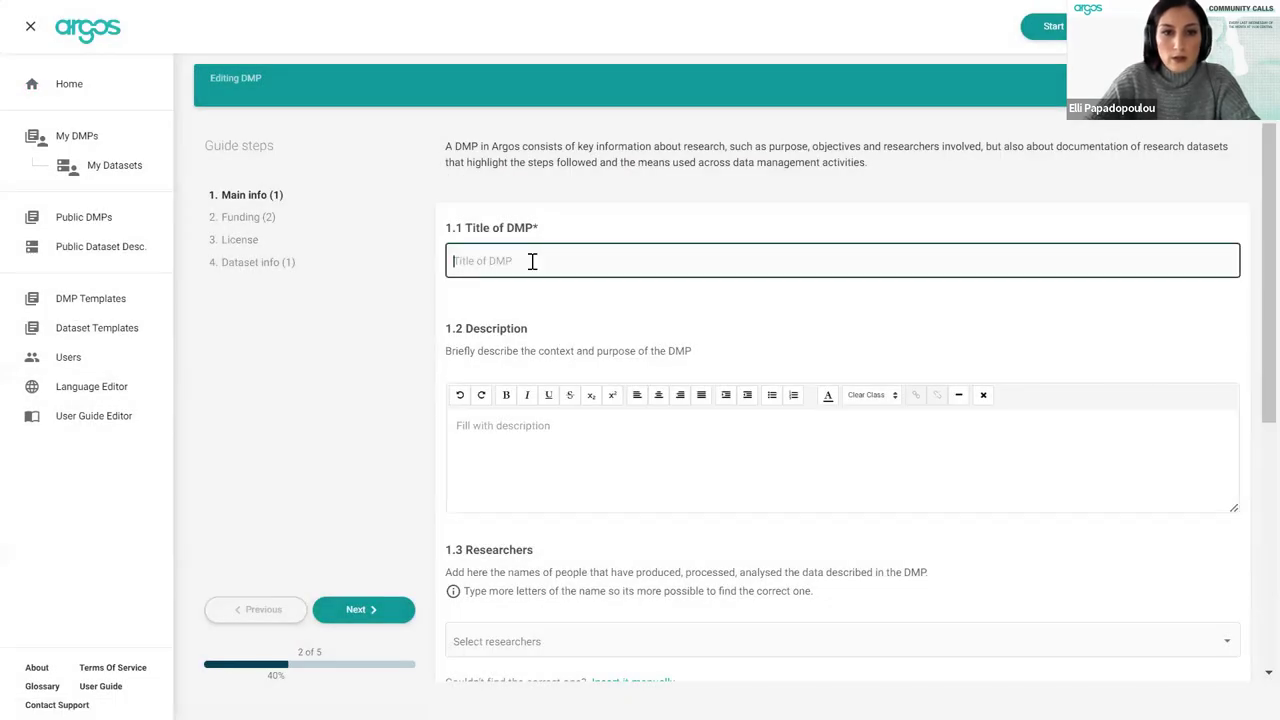
text(DMP test)
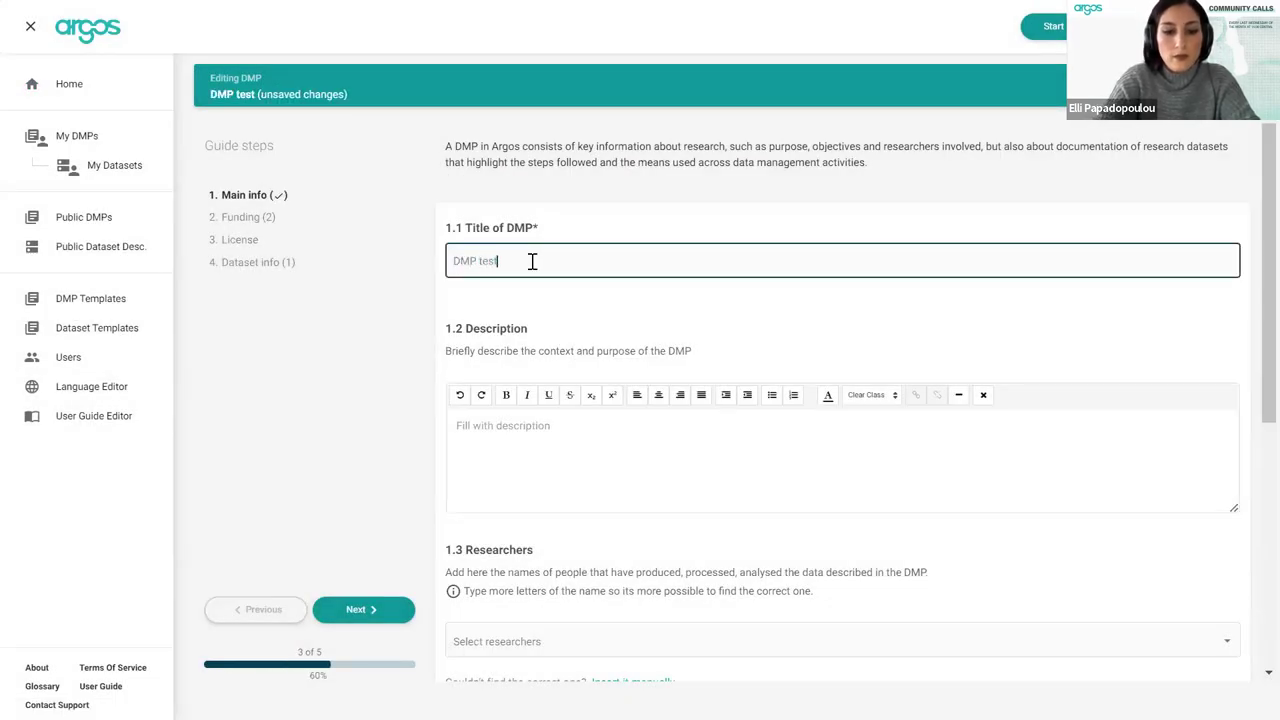
text( for table)
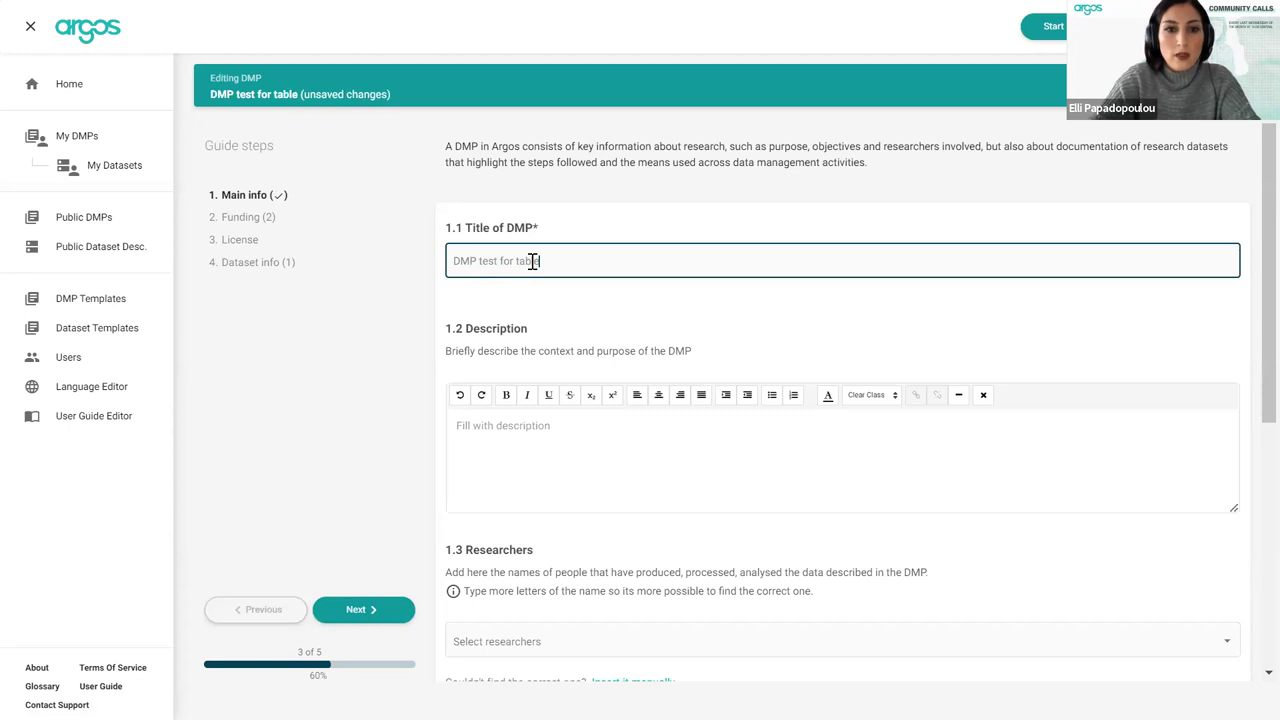
Set the DMP's funder to European Commission||EC and its grant to "A Comparative Study of Resilience in Survivors of War Rape and Sexual Violence"
click(268, 222)
click(489, 317)
text(eu)
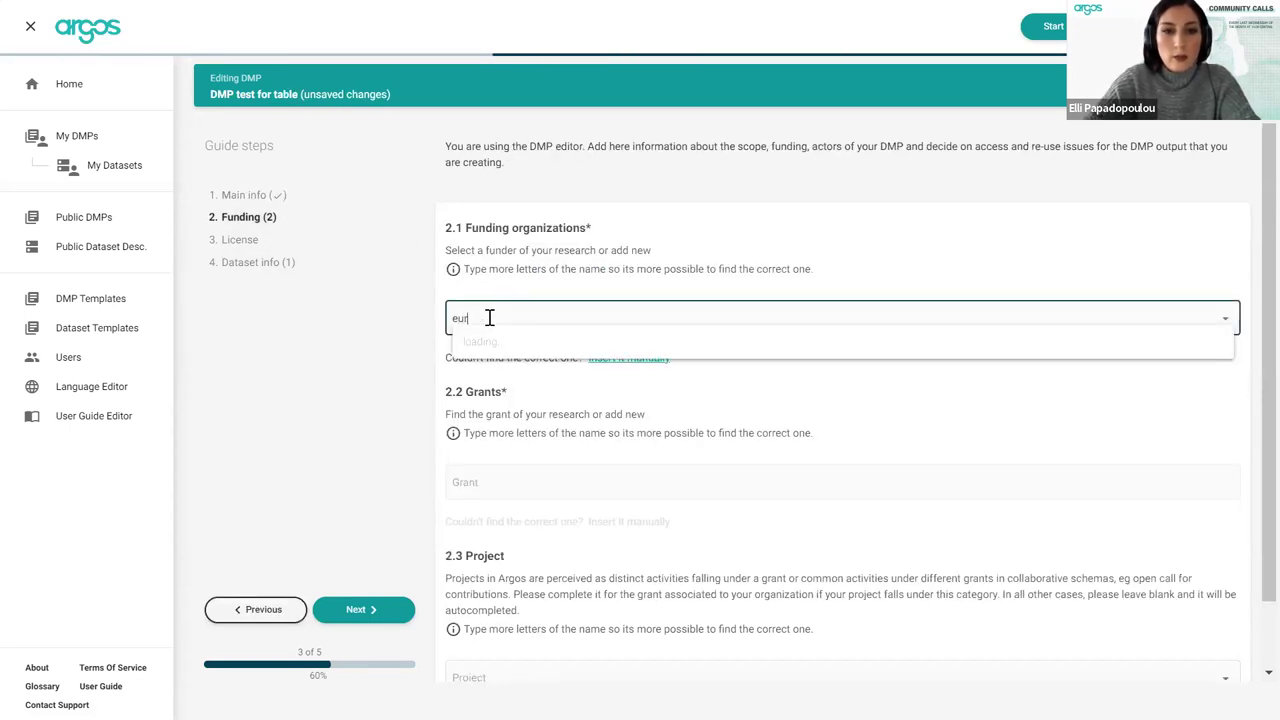
text(r)
click(548, 355)
click(530, 494)
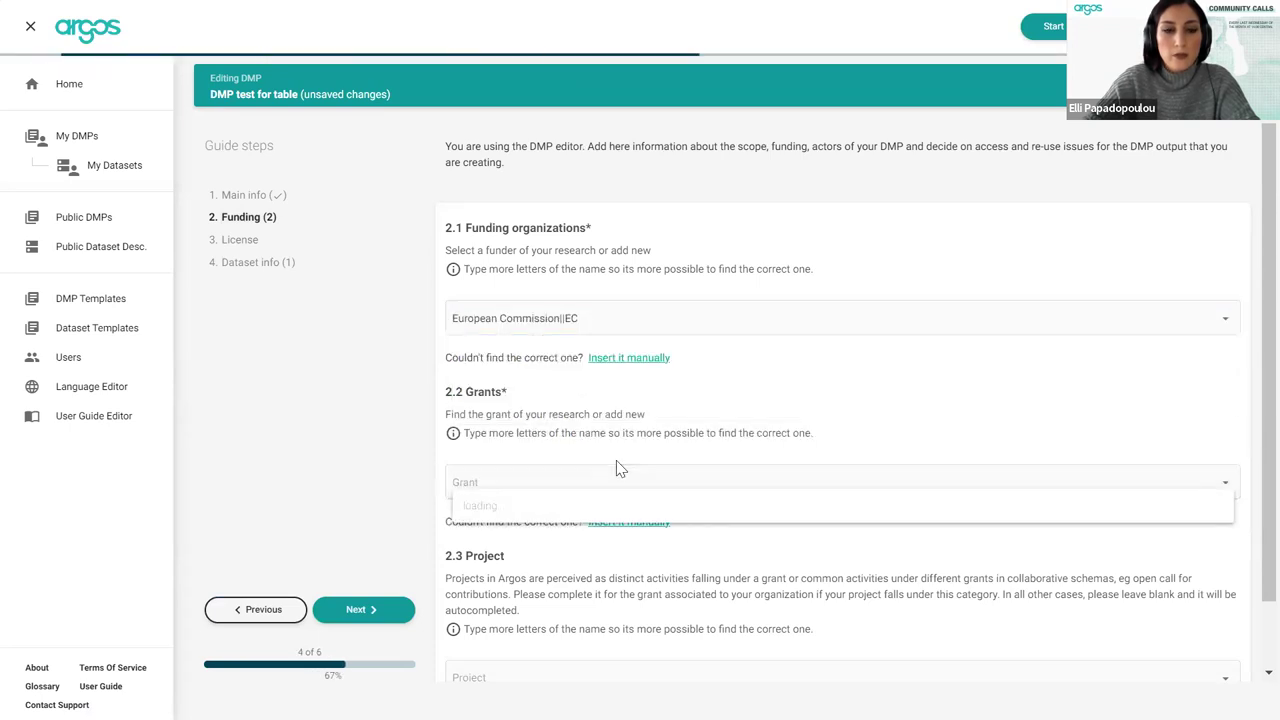
click(552, 518)
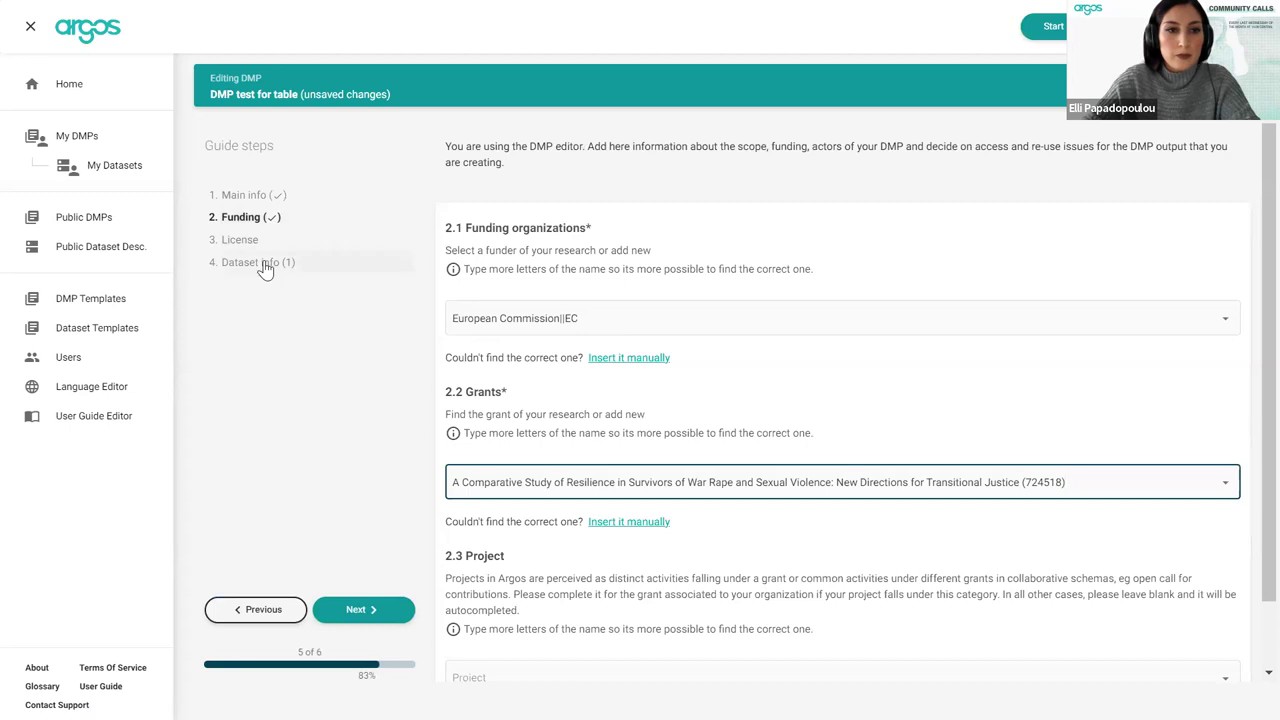
Choose "Table of datasets test" as the DMP's dataset template and save the DMP, continuing to a new dataset
click(263, 264)
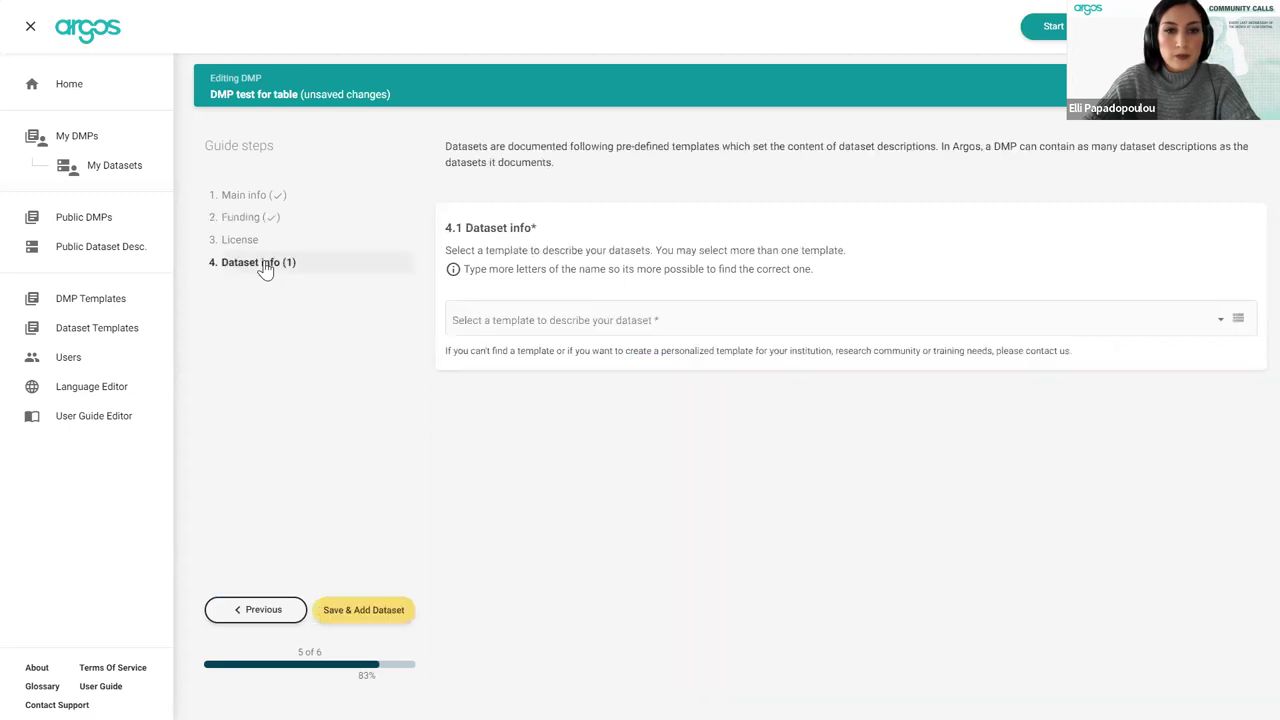
click(537, 320)
text(tablle)
key(BackSpace)
key(BackSpace)
text(e)
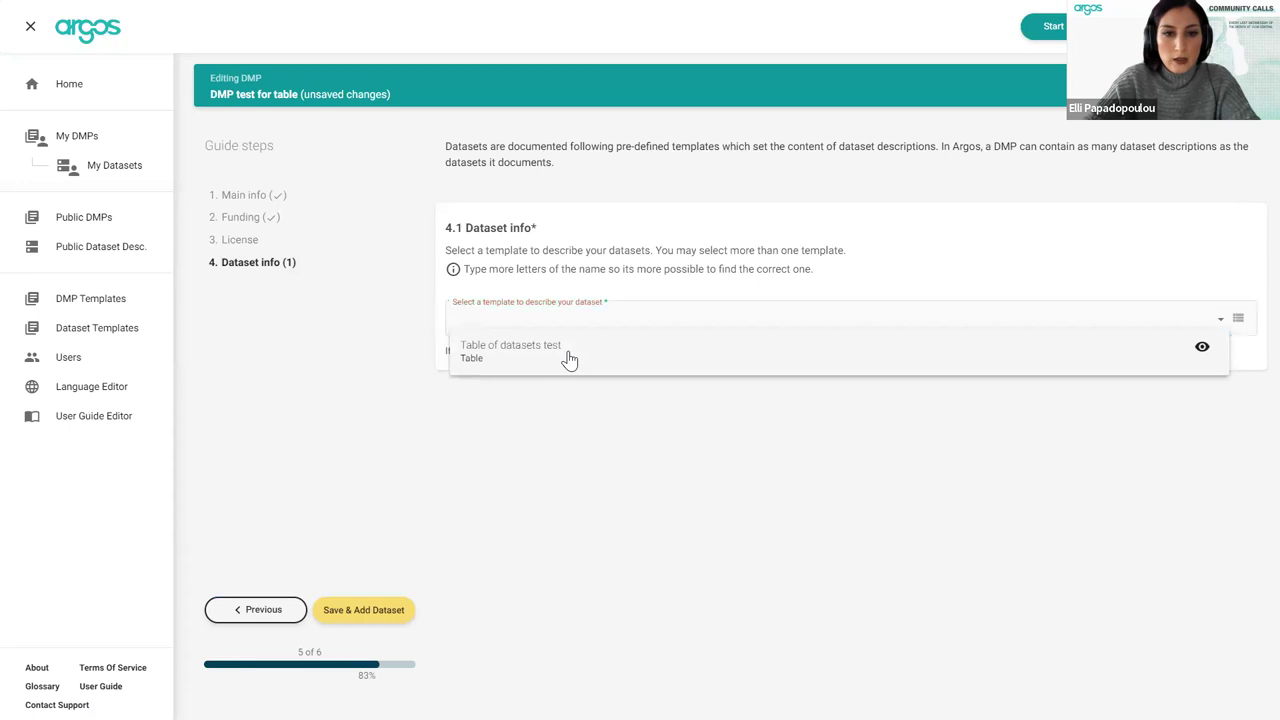
click(568, 360)
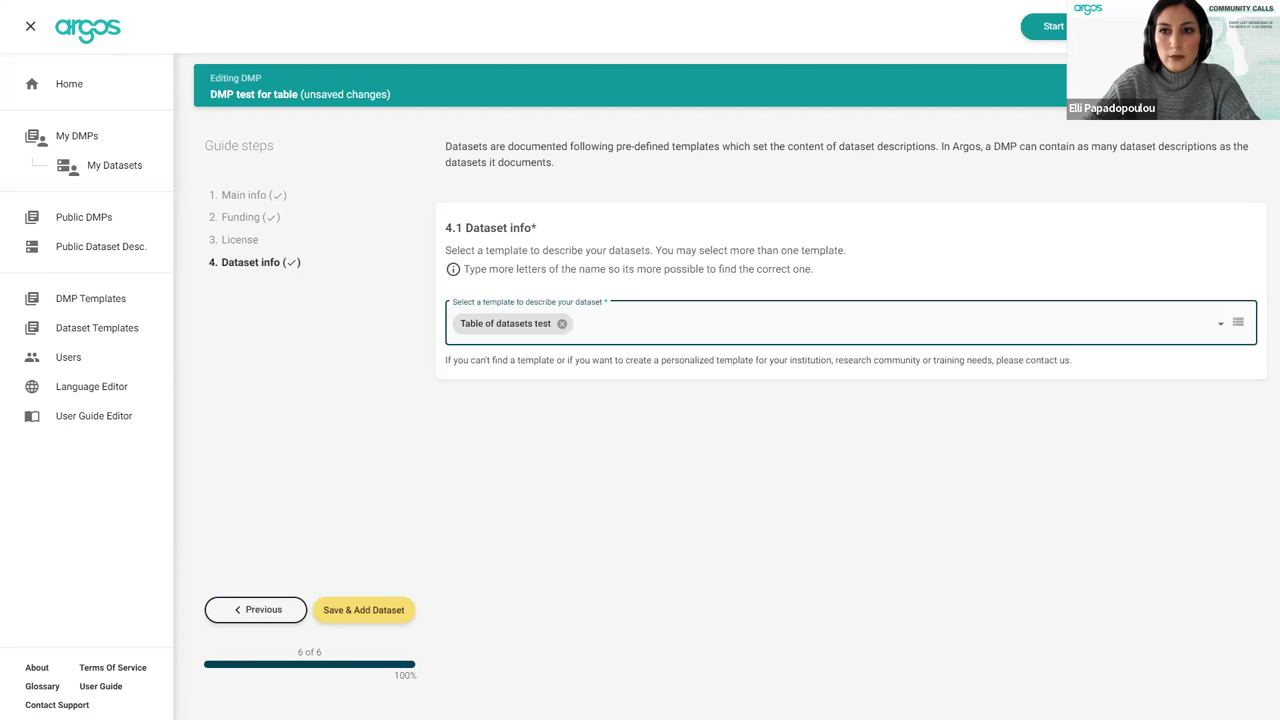
click(363, 609)
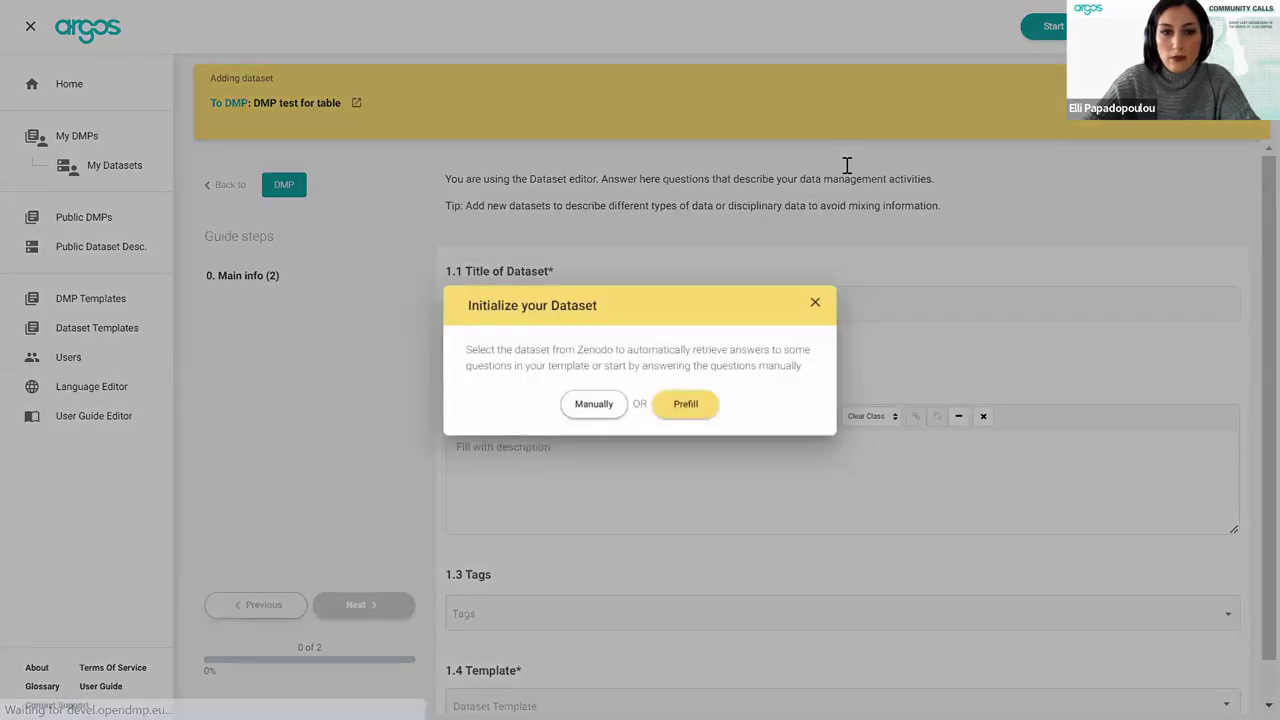
Initialize the dataset manually and title it "Dataset Collection for test"
click(590, 403)
click(510, 305)
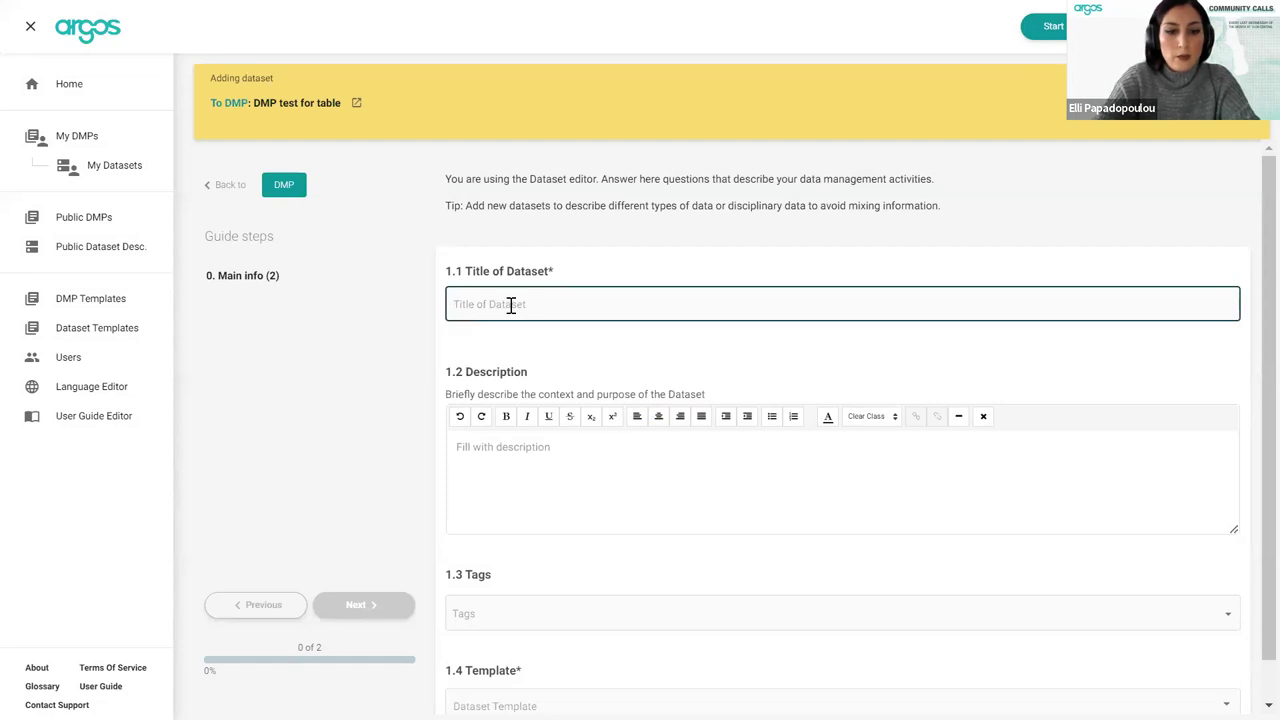
text(Dats)
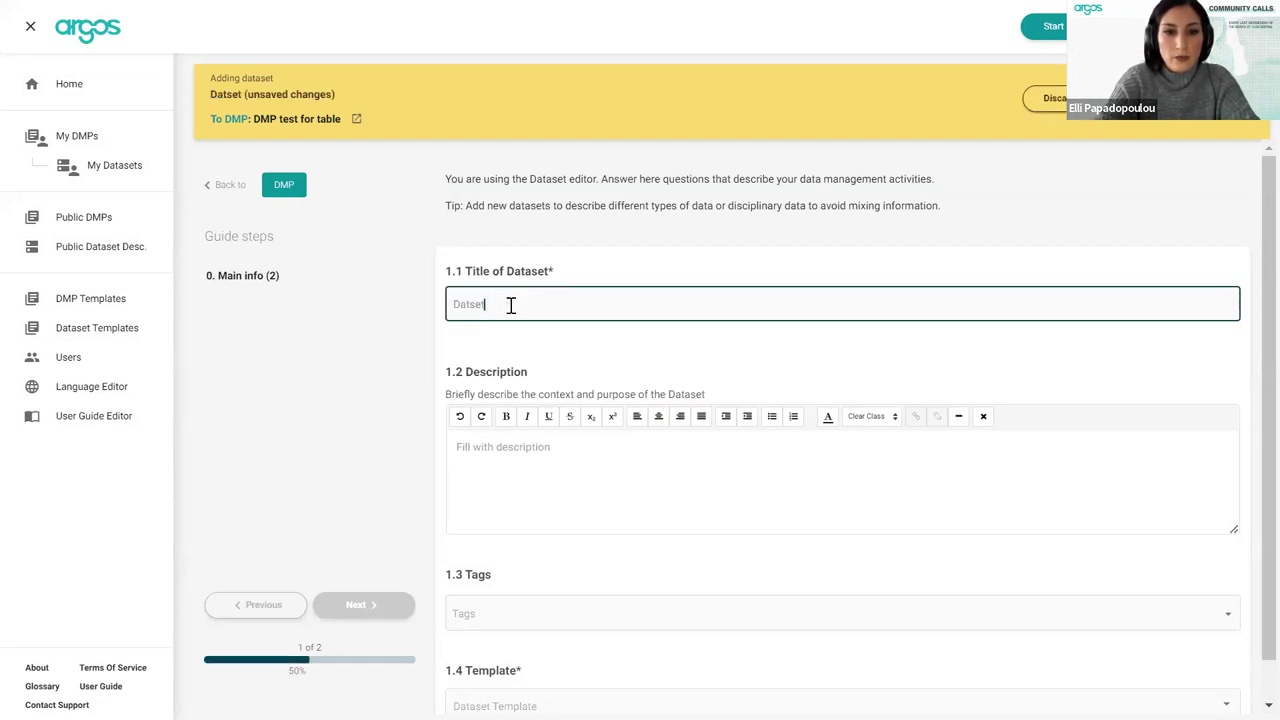
key(BackSpace)
text(aset )
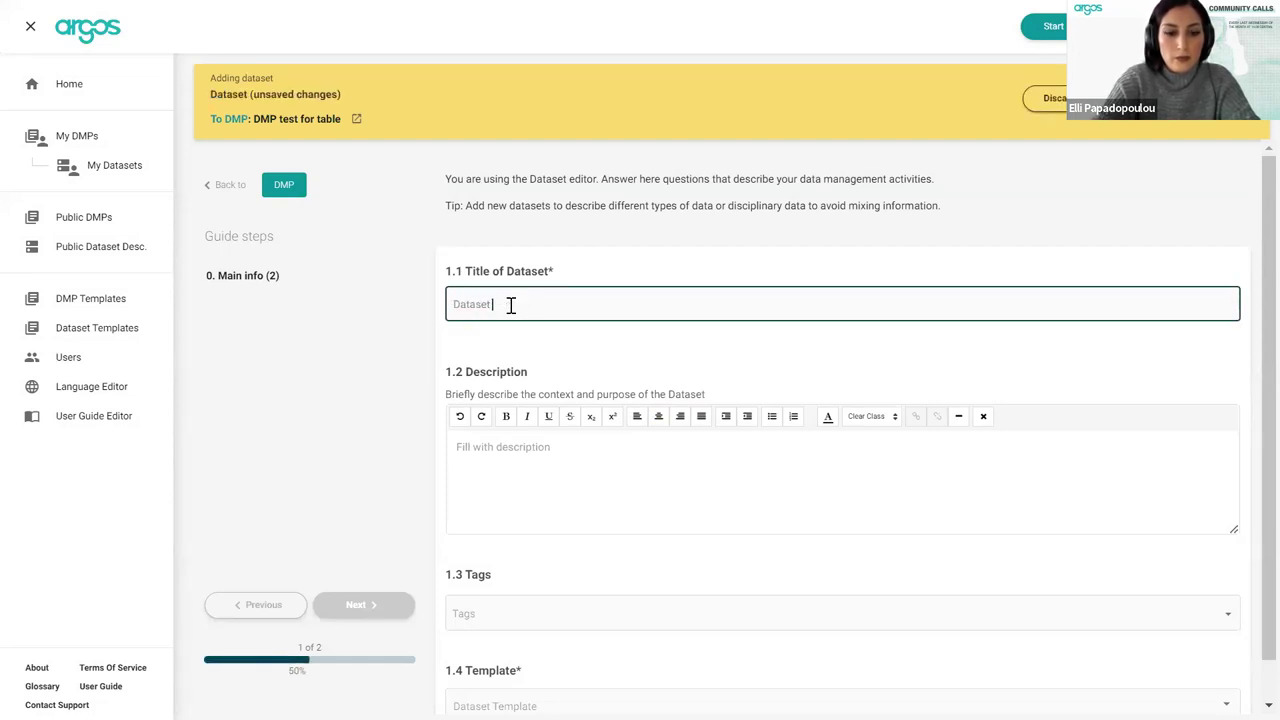
text(Collection)
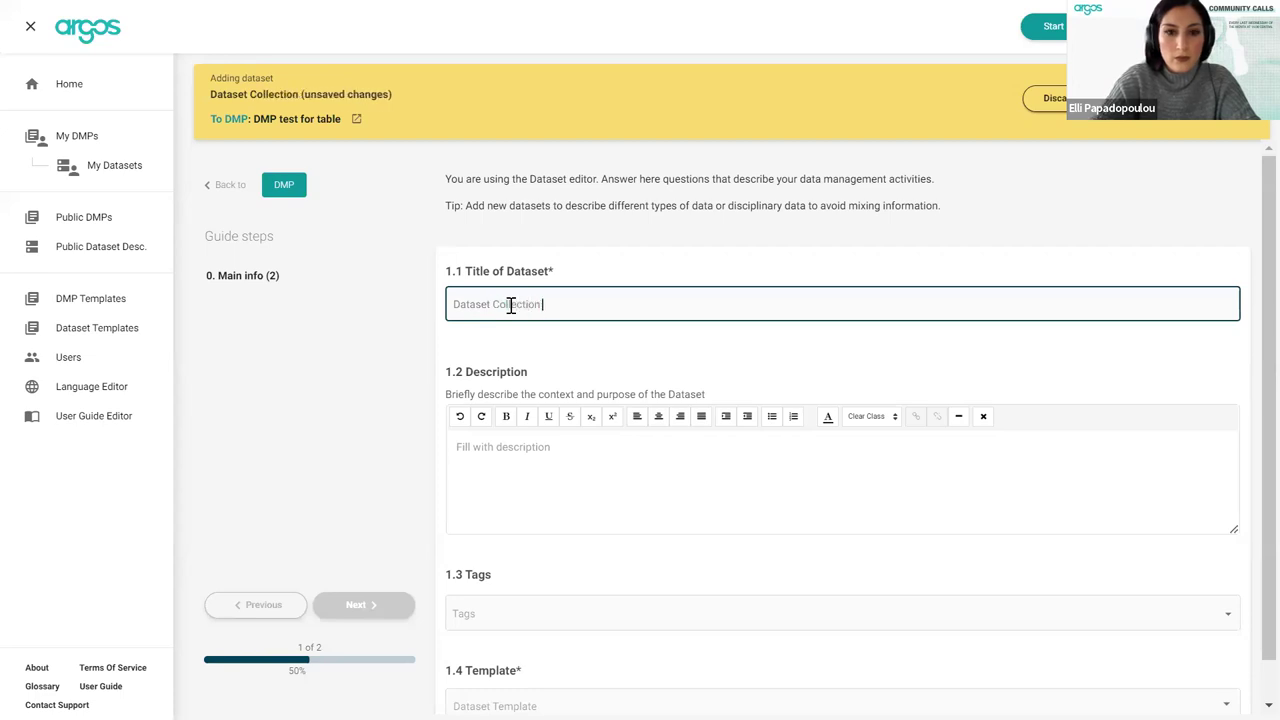
text( for test)
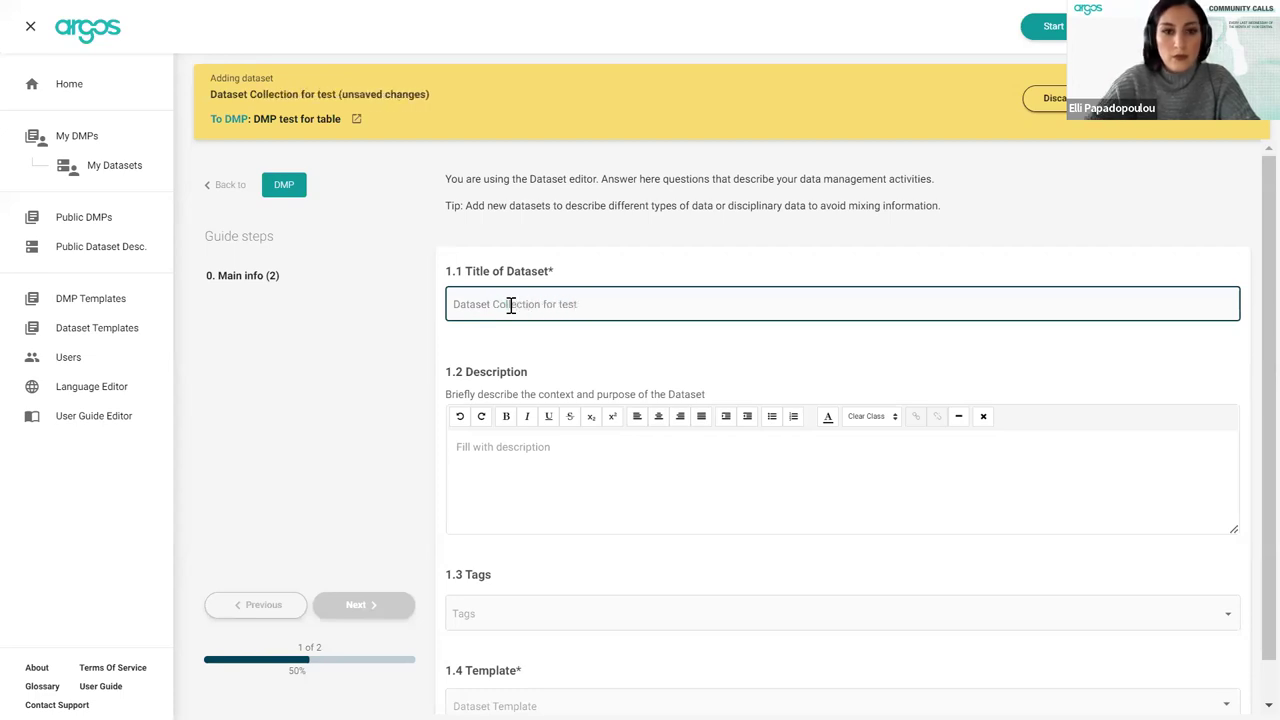
Apply the "Table of datasets test" template to the dataset and open its chapter for datasets
scroll(510, 310, down, 1)
click(535, 664)
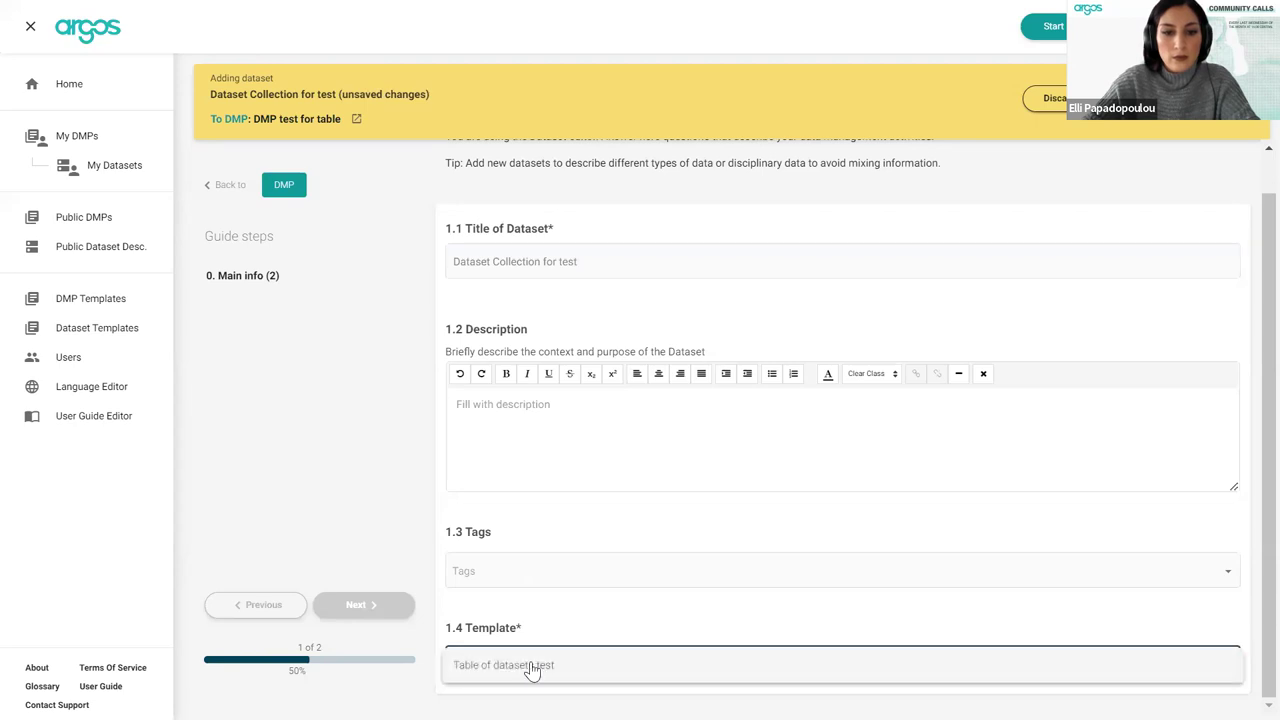
click(532, 666)
click(250, 300)
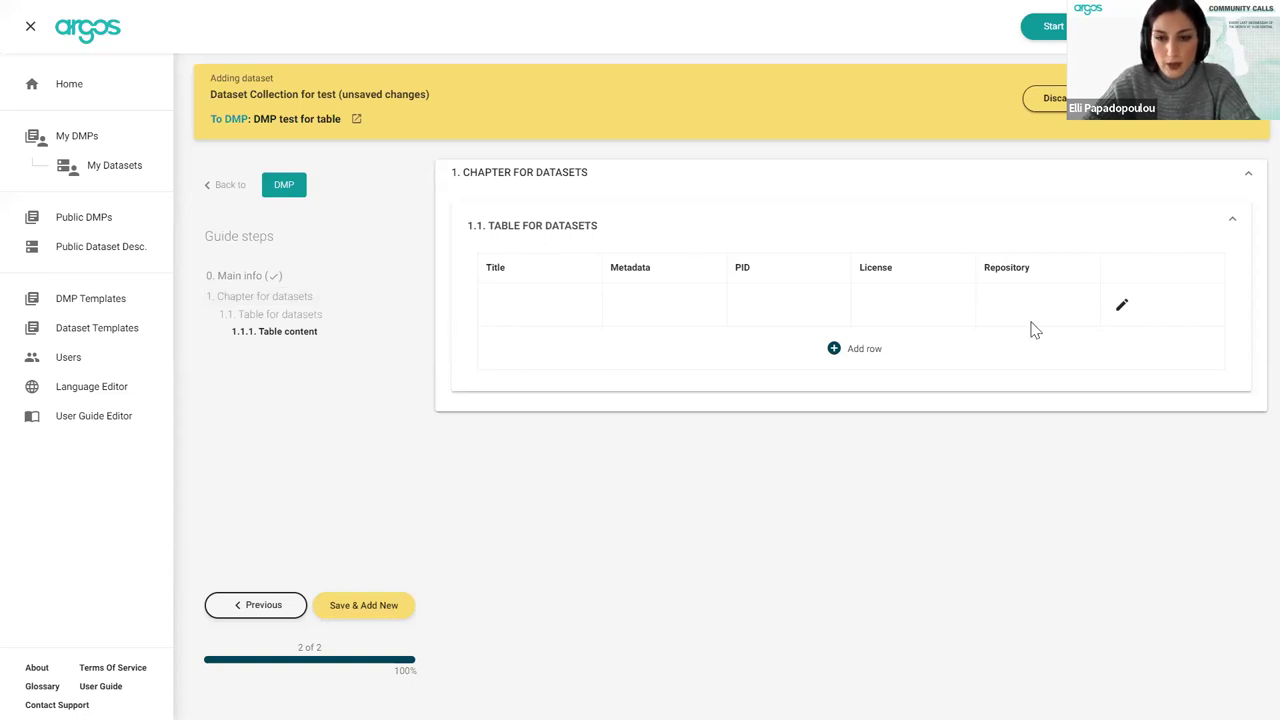
Fill the first table row with title "title of first dataset", metadata ABCD (Access to Biological Collection Data) and PID DOI
click(1122, 306)
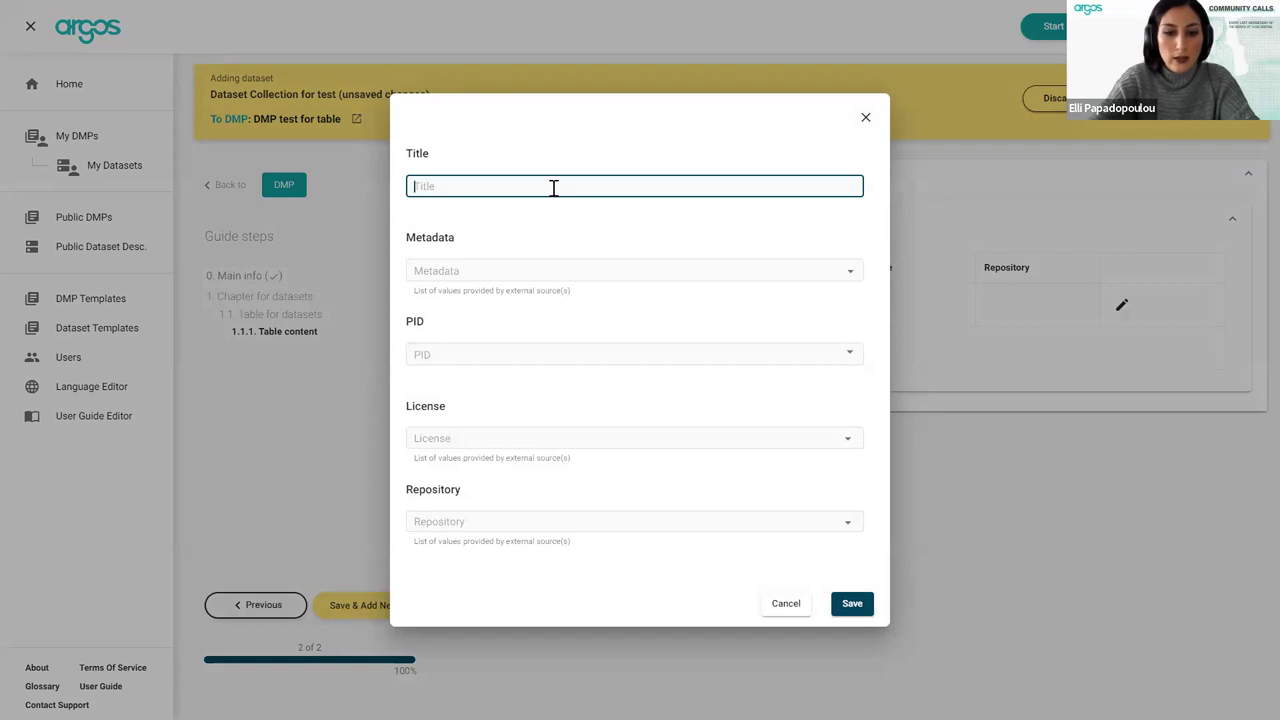
text(title of first dataset)
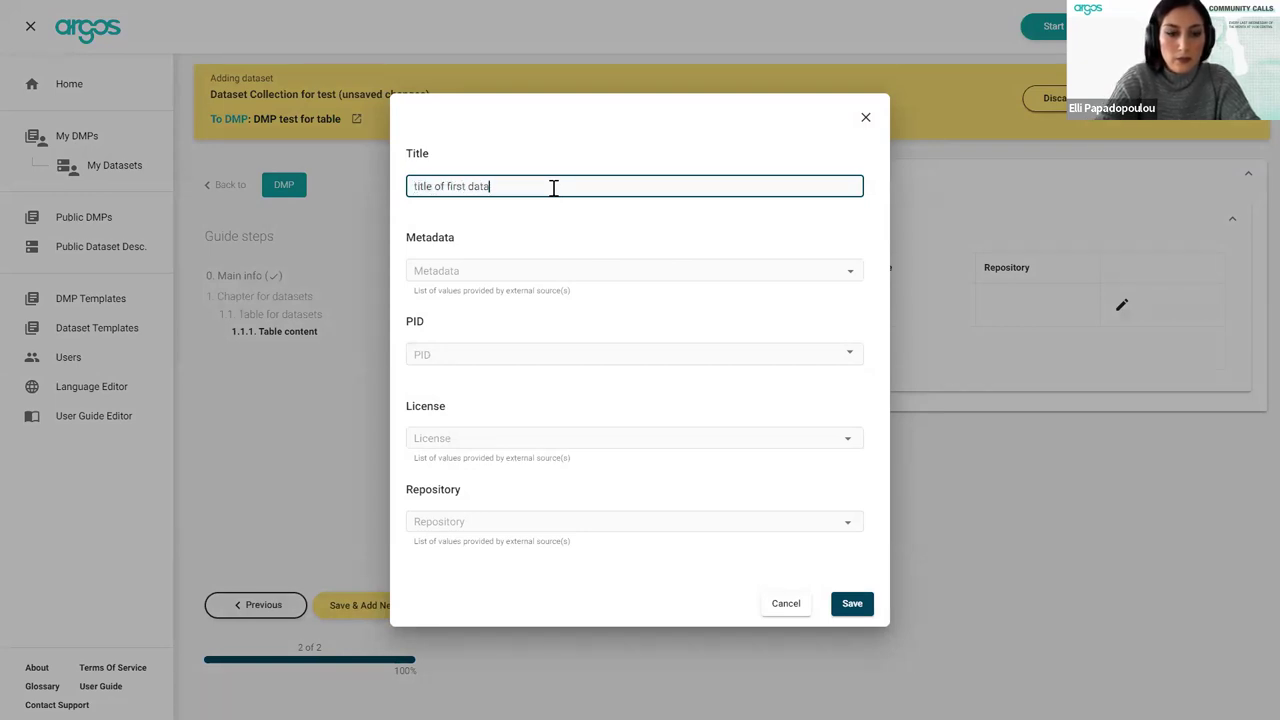
click(565, 270)
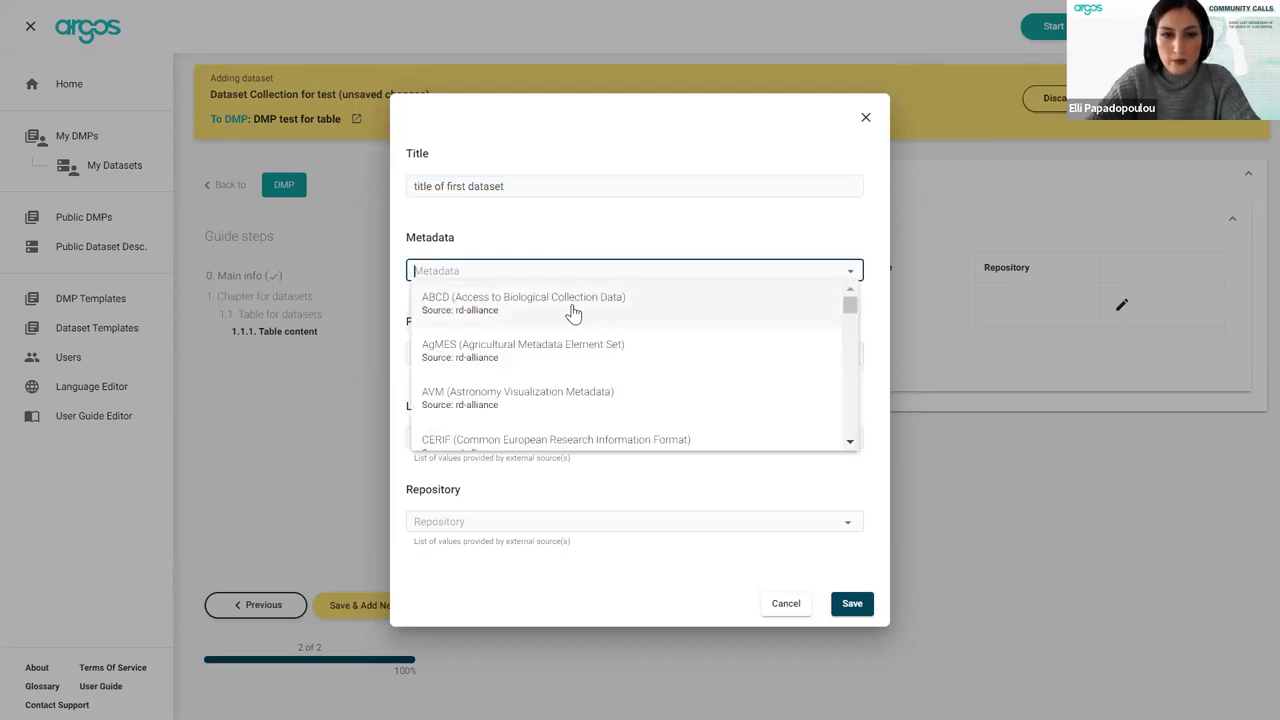
click(571, 305)
click(575, 362)
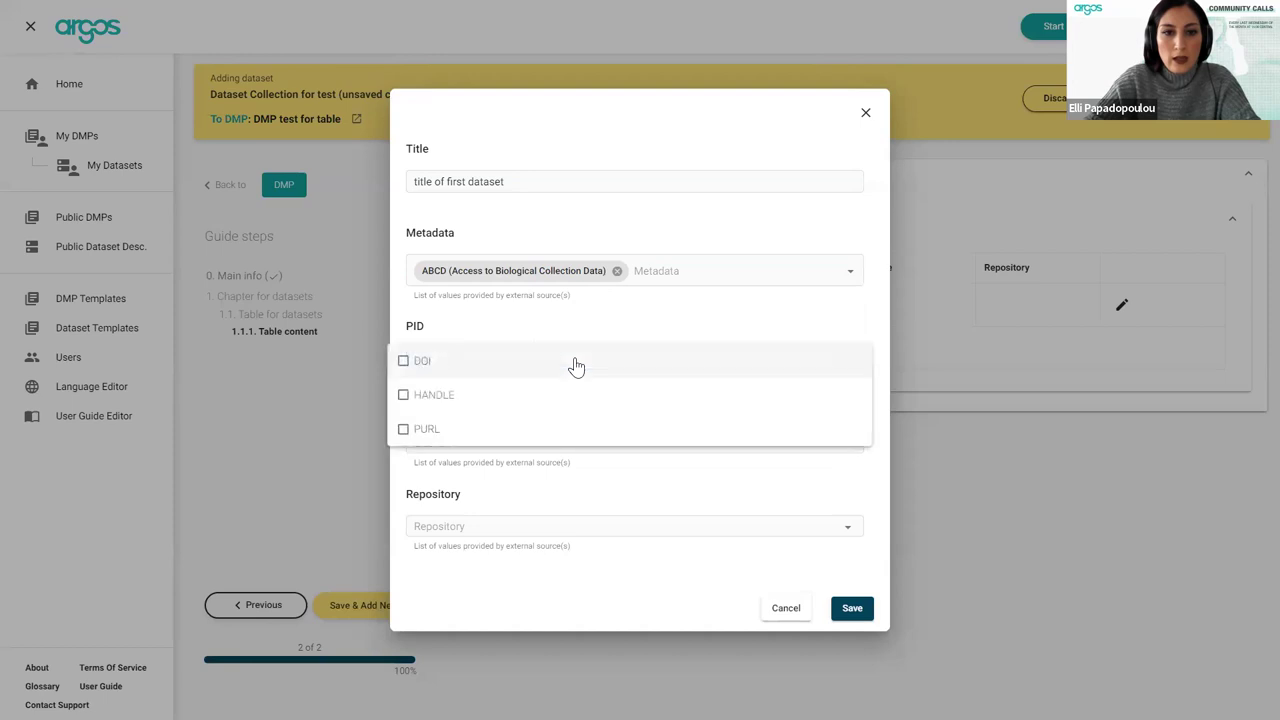
click(537, 363)
click(645, 332)
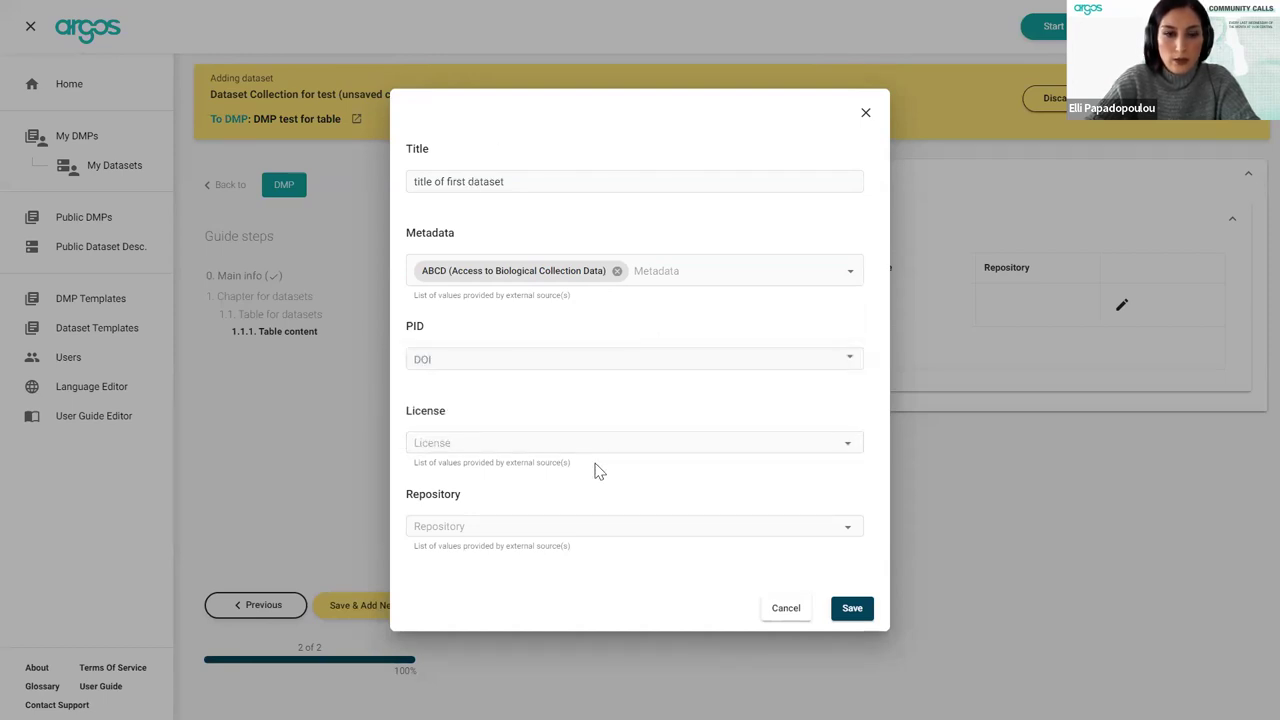
Set the first row's license to Creative Commons Attribution 4.0 and repository to EnerMaps, and save the row
click(563, 441)
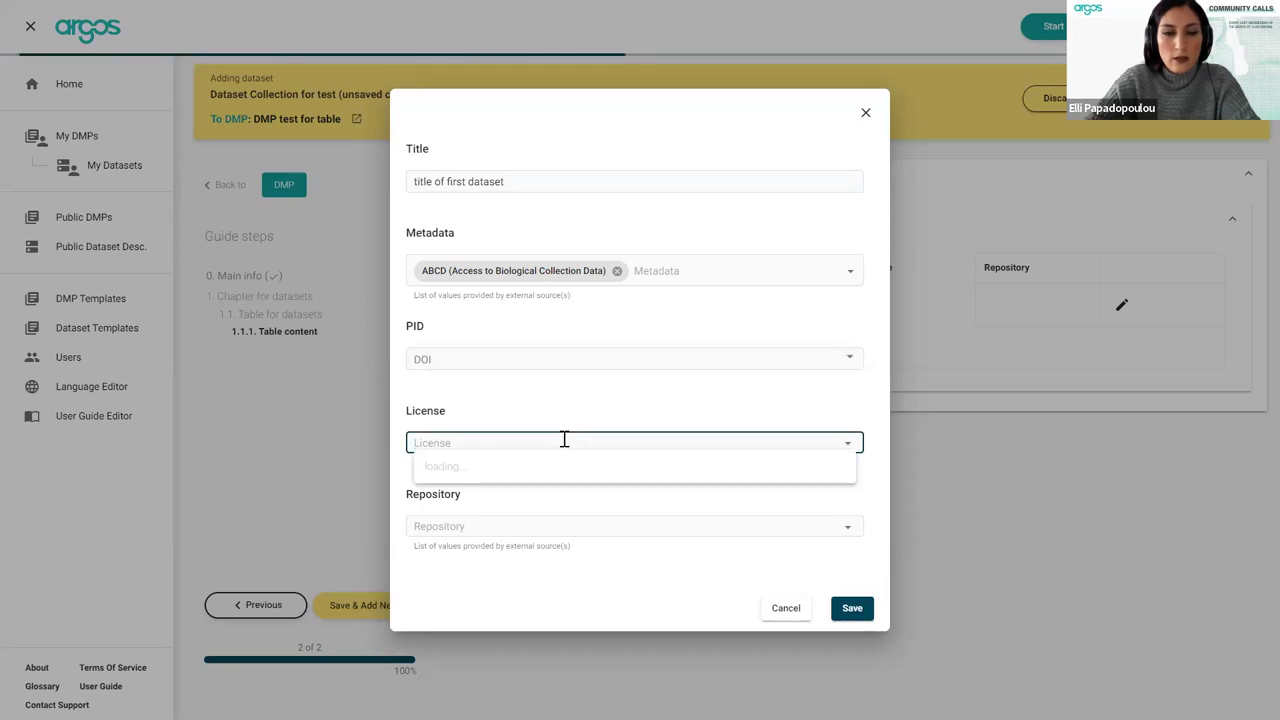
scroll(589, 534, down, 3)
text(cr)
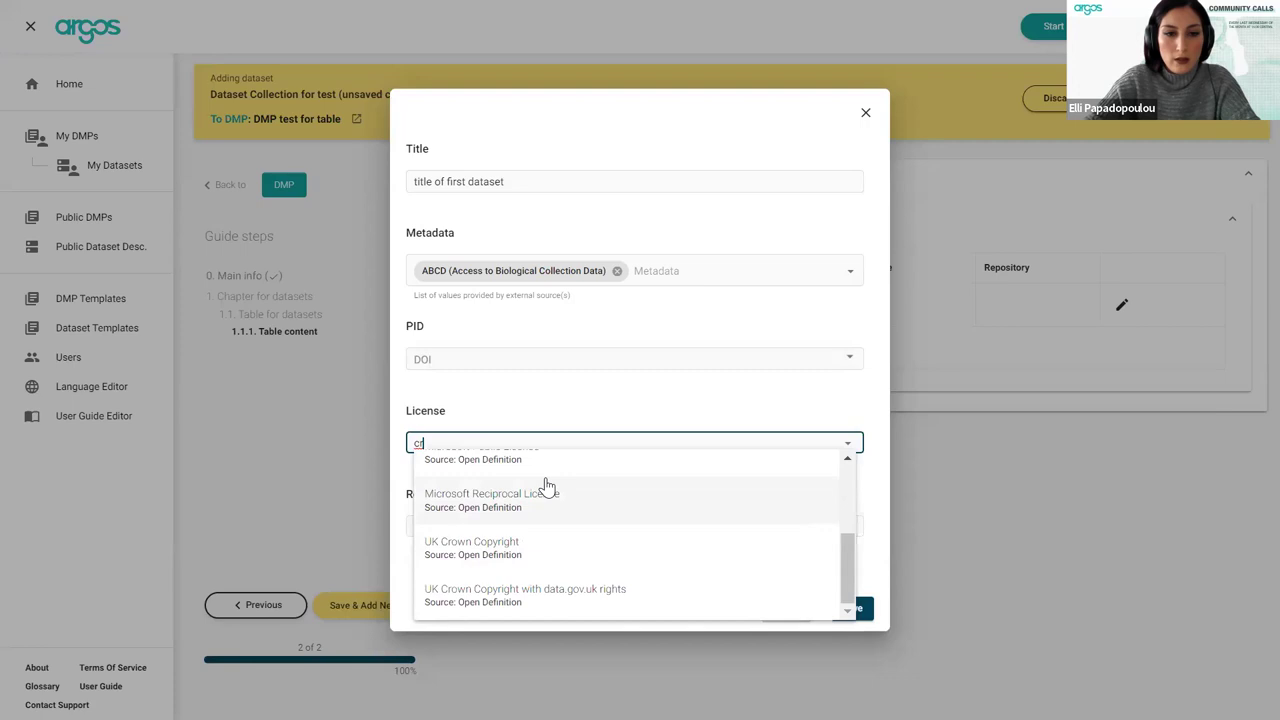
scroll(547, 486, up, 3)
click(547, 486)
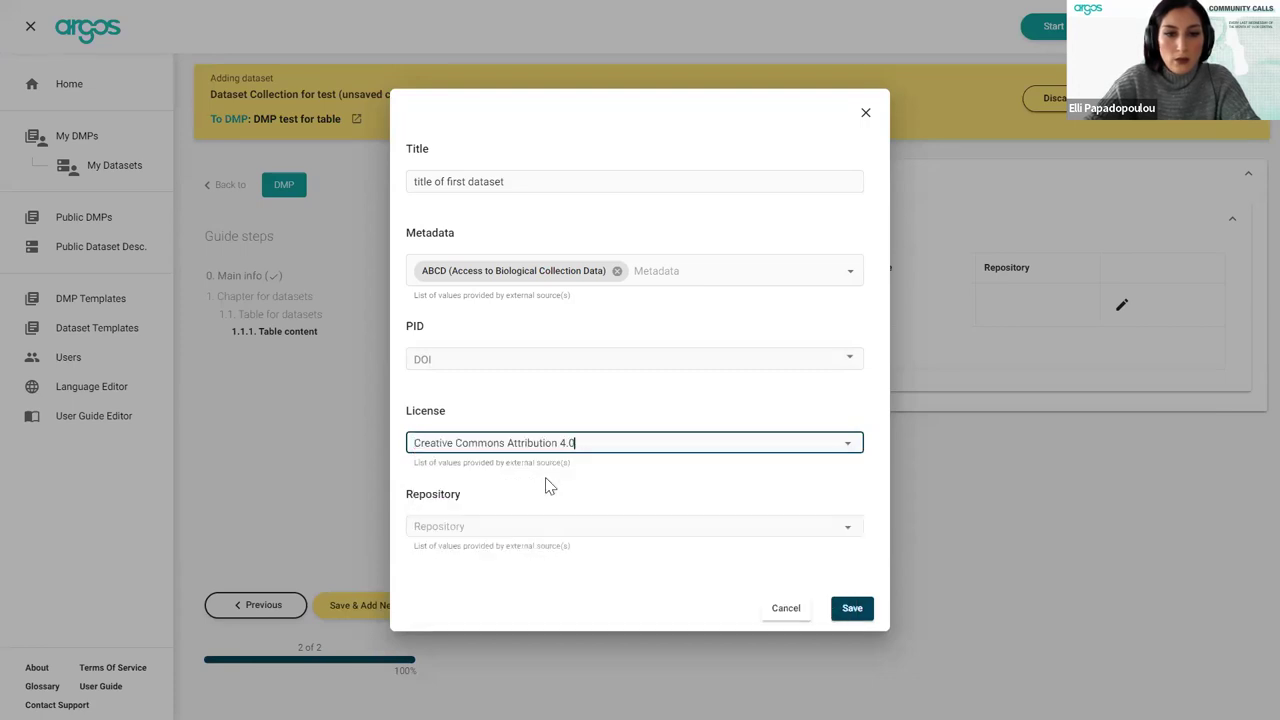
click(553, 525)
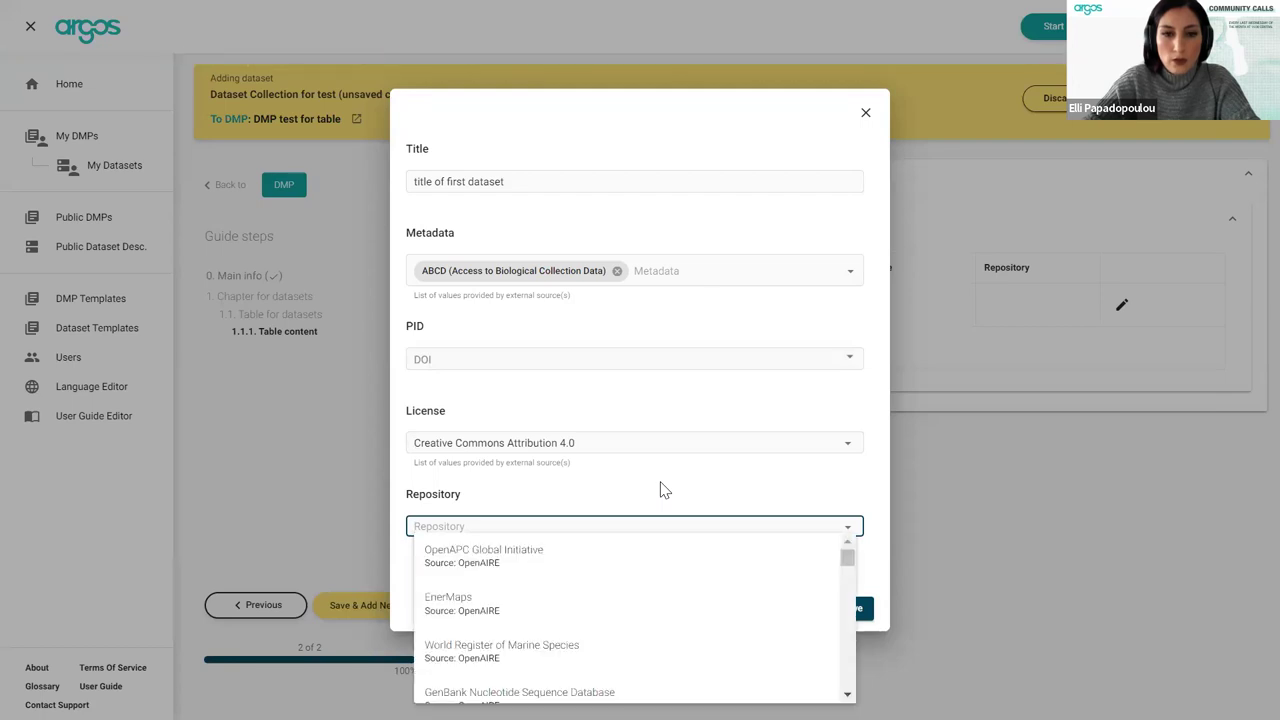
click(649, 604)
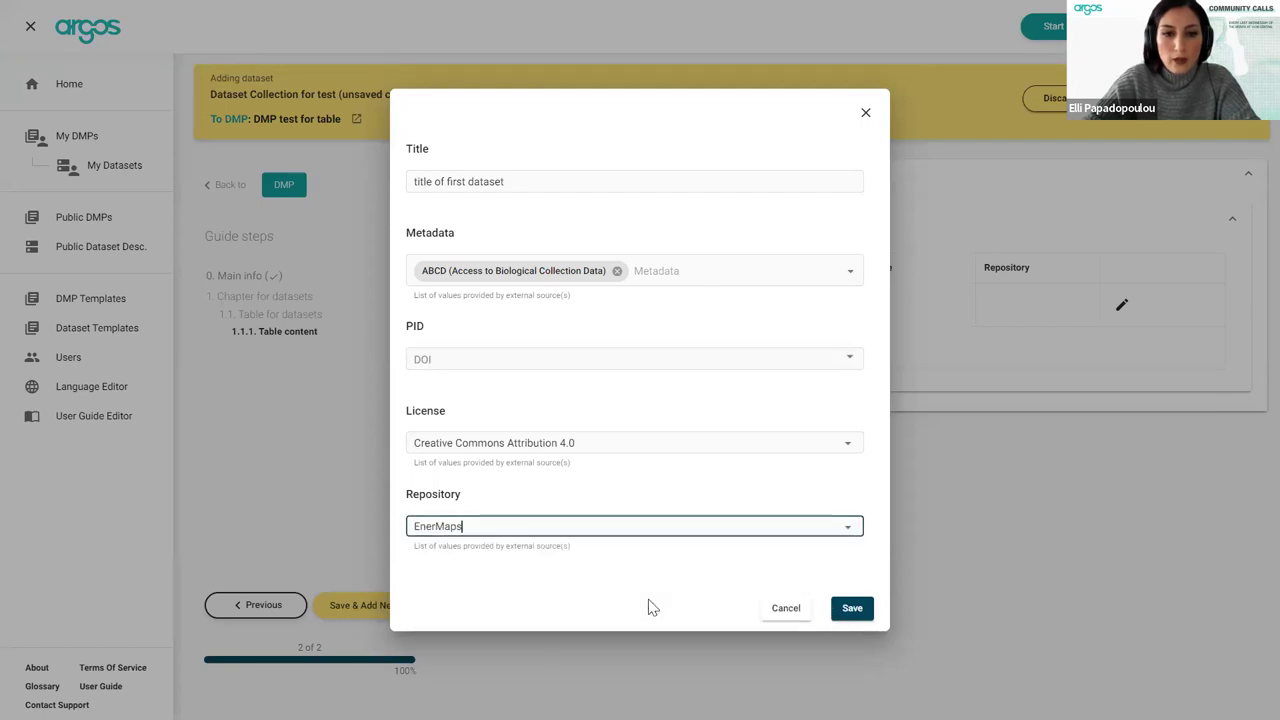
click(852, 613)
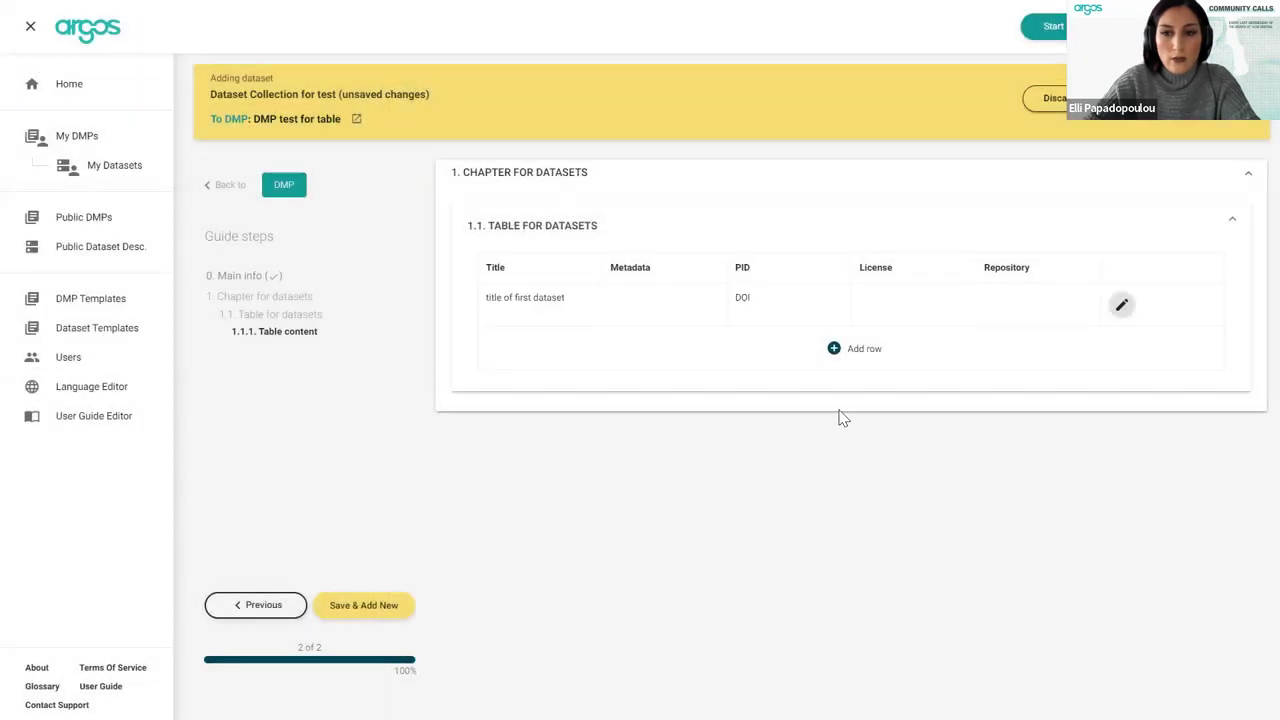
Add a second row to the datasets table and title it "Title of 2nd dataset"
click(848, 358)
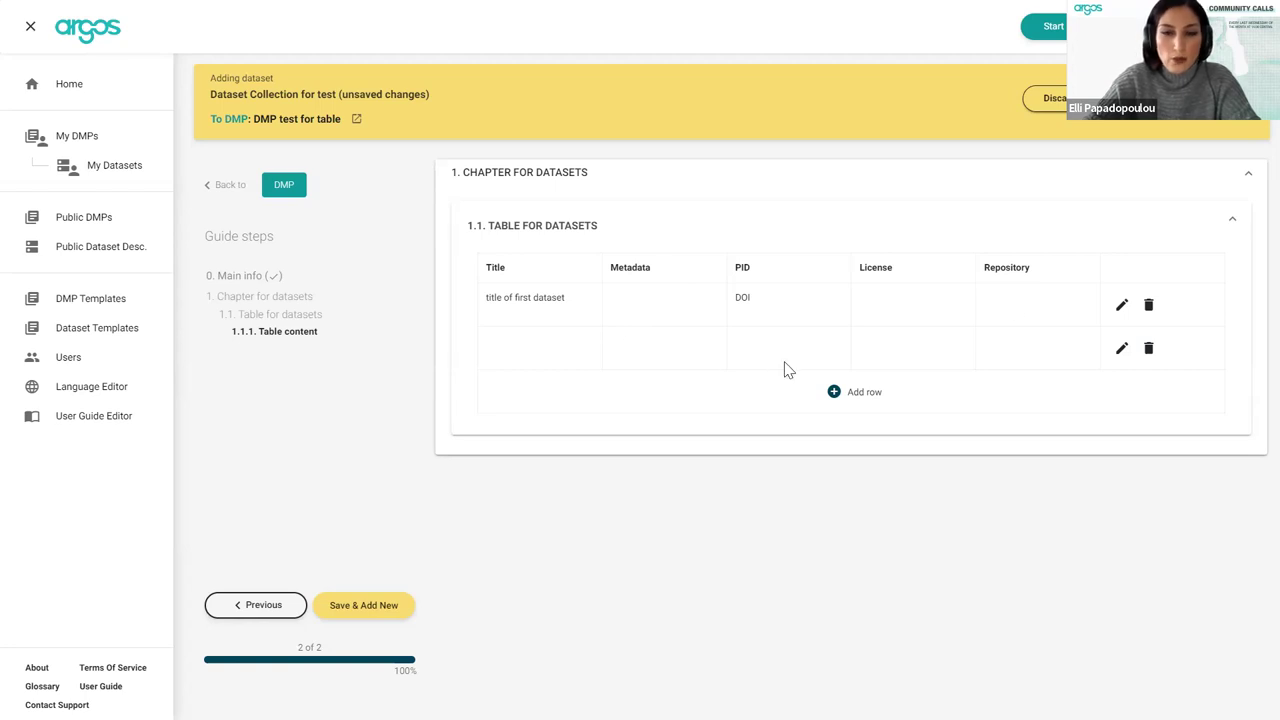
click(1121, 349)
text(T)
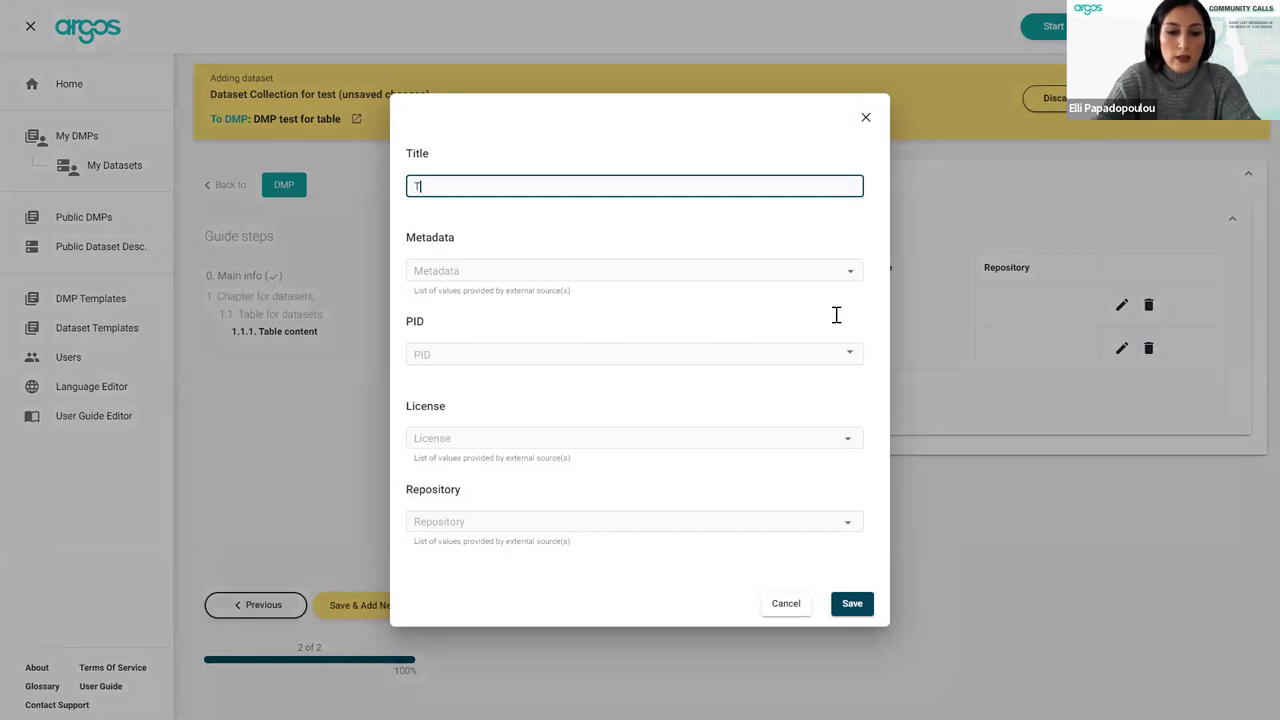
text(itle of )
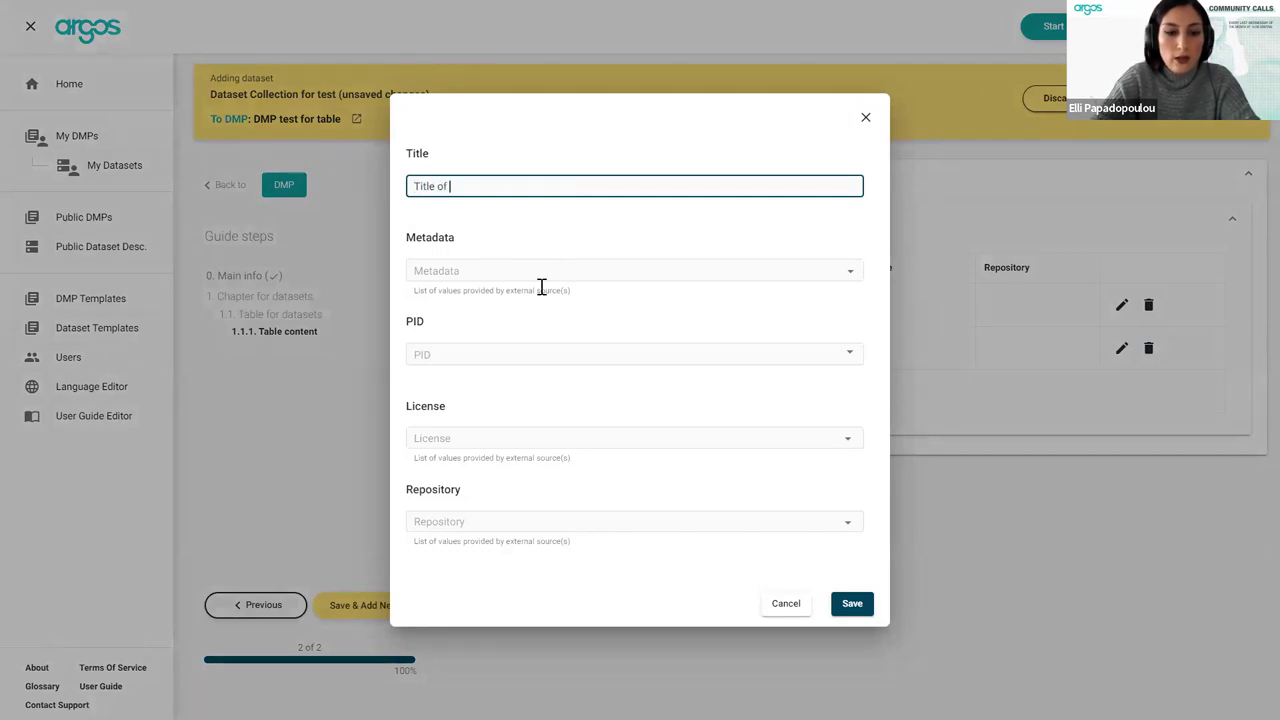
text(2nd dataset)
Choose a metadata standard and the HANDLE PID for the second row, and save the row and the dataset
click(503, 271)
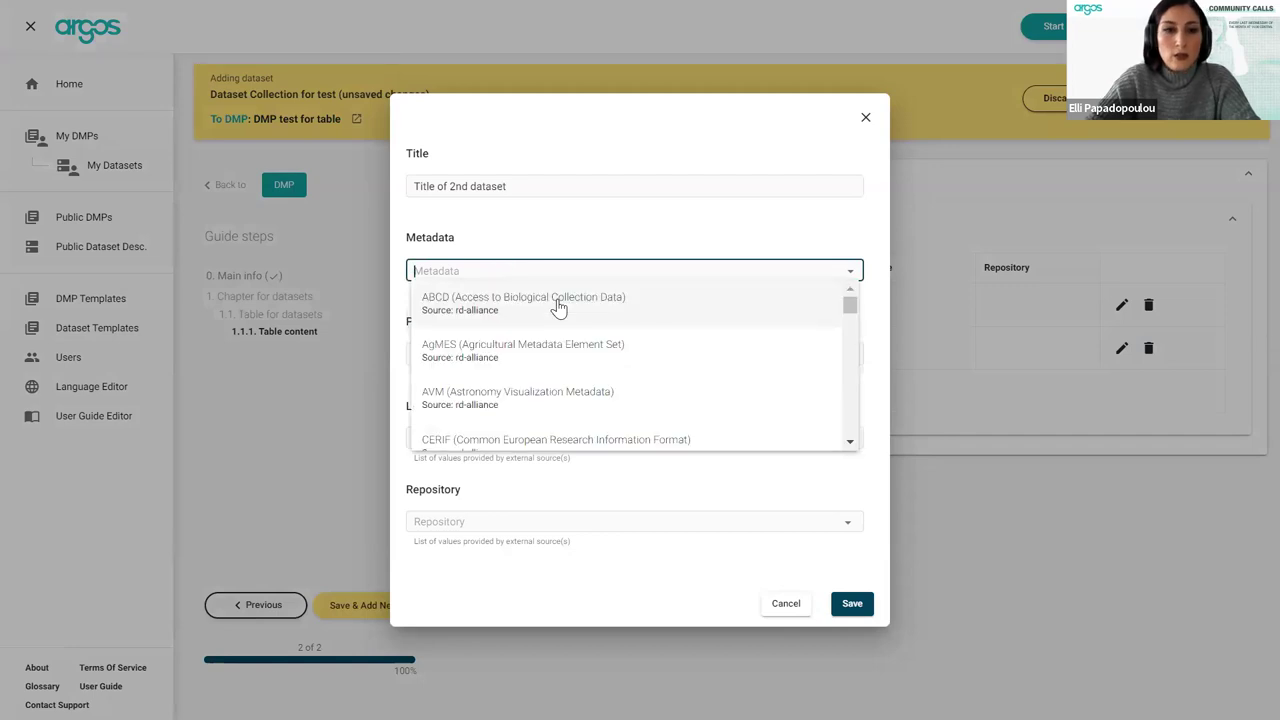
scroll(596, 392, down, 5)
click(598, 393)
click(492, 360)
click(503, 395)
click(617, 497)
click(850, 612)
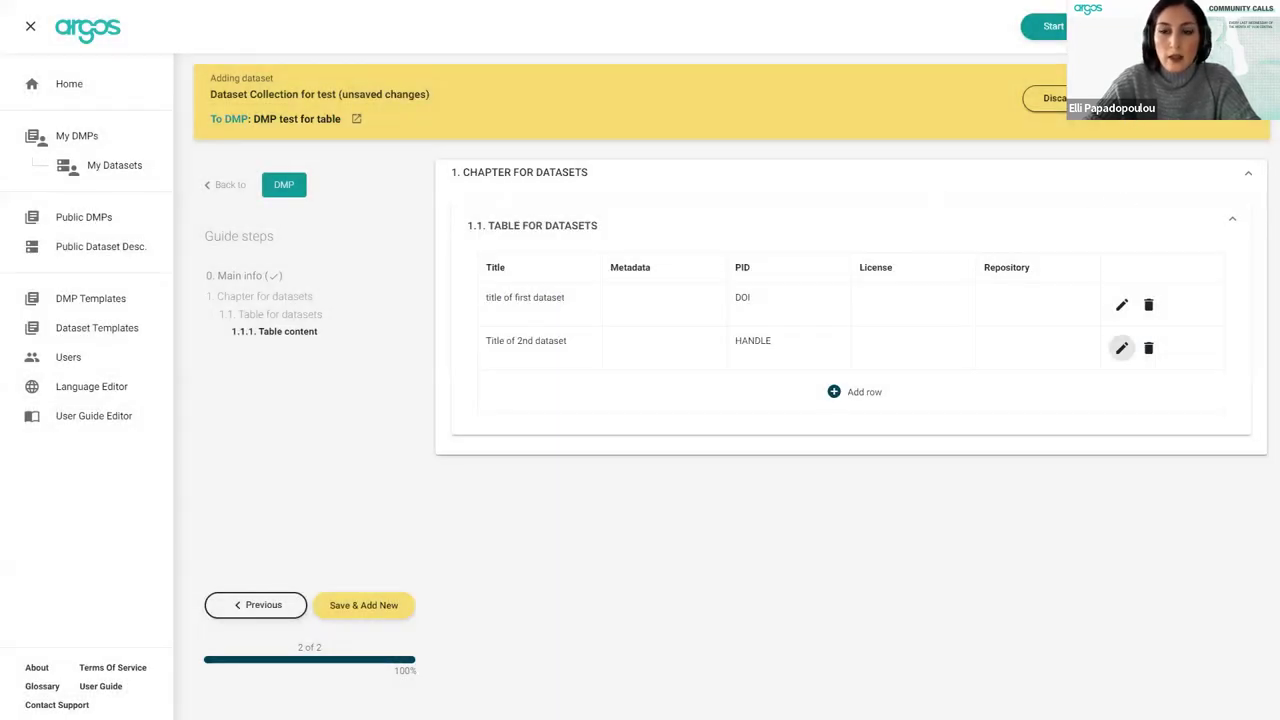
click(1120, 97)
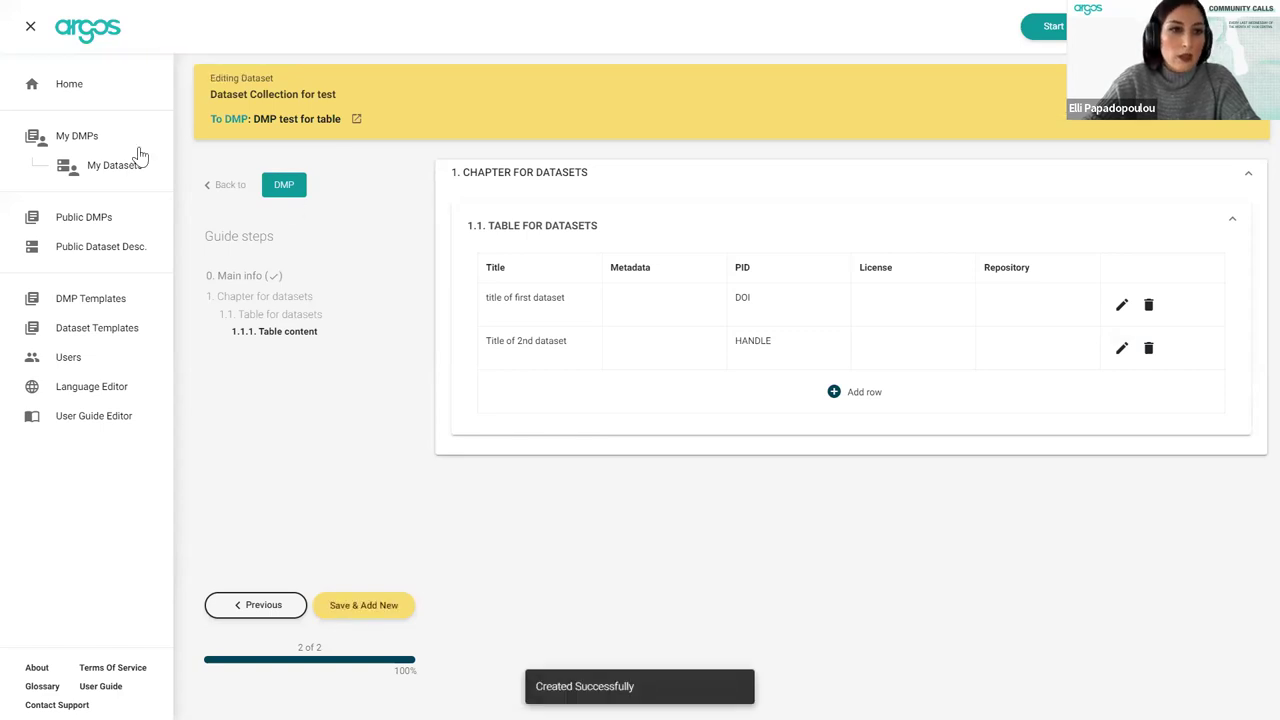
Open "DMP test for table" from the user's own DMPs and finalize it together with its draft dataset "Dataset Collection for test"
click(106, 137)
click(445, 236)
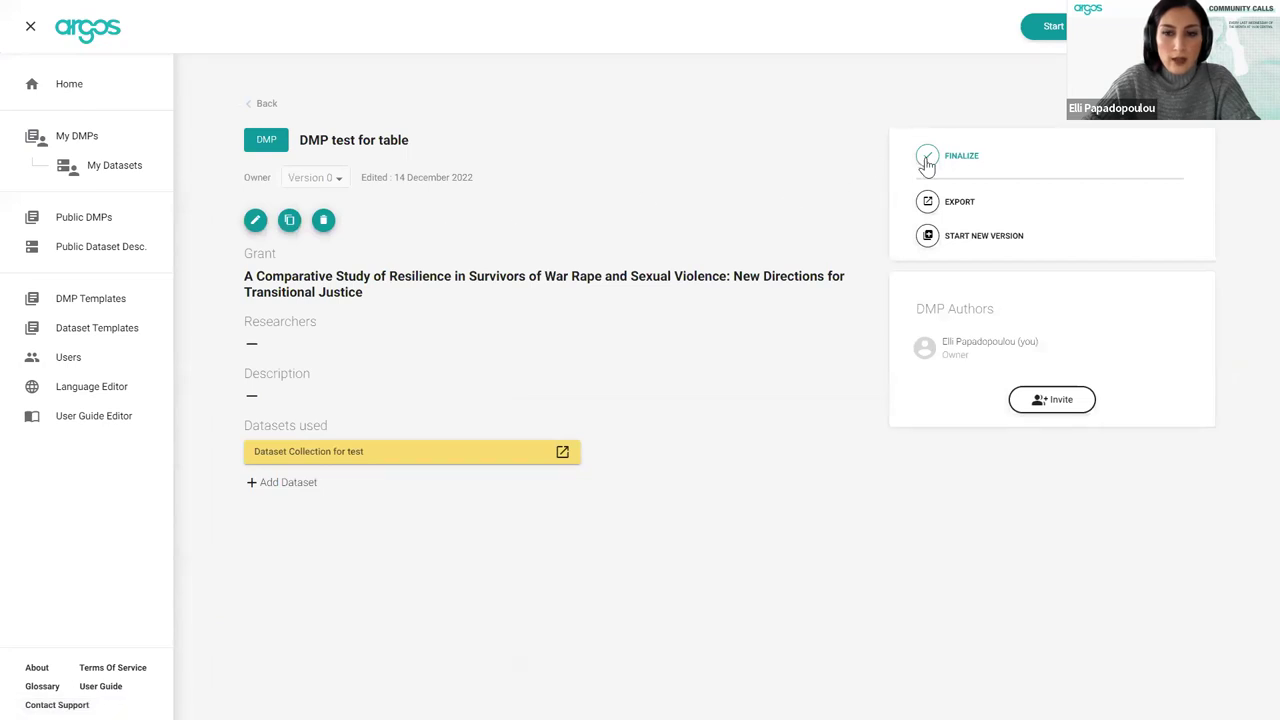
click(927, 160)
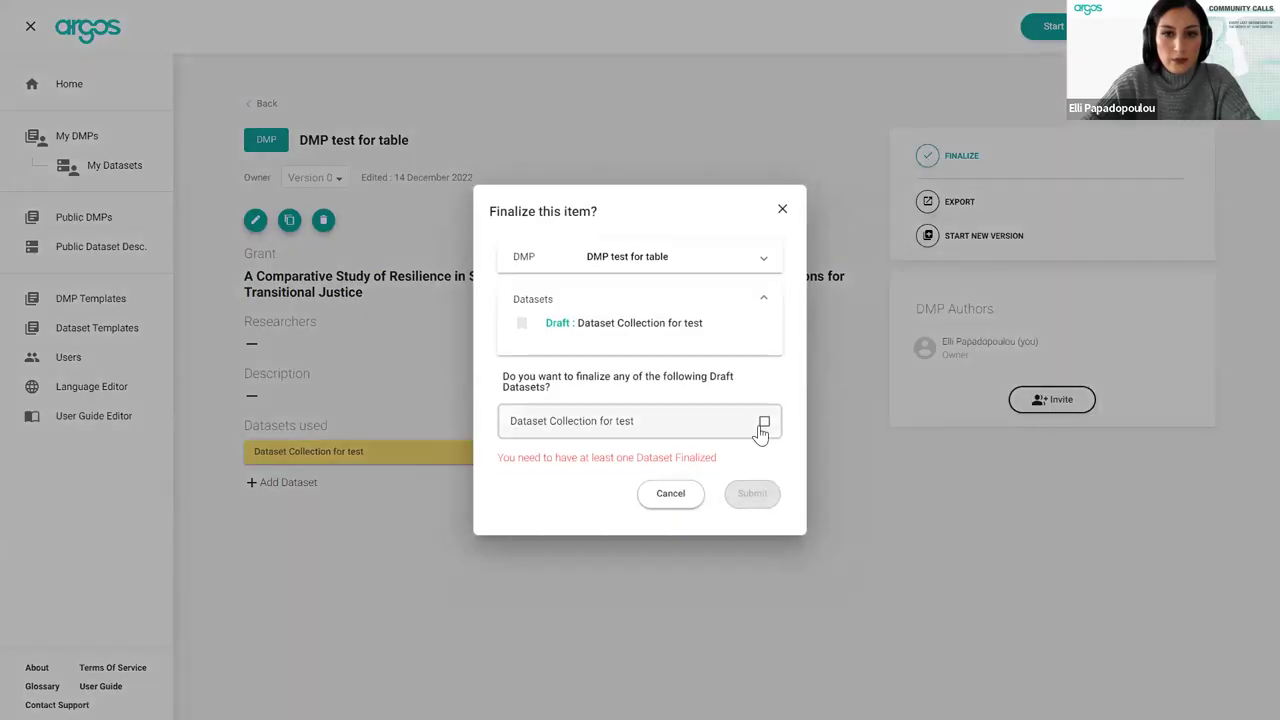
click(763, 424)
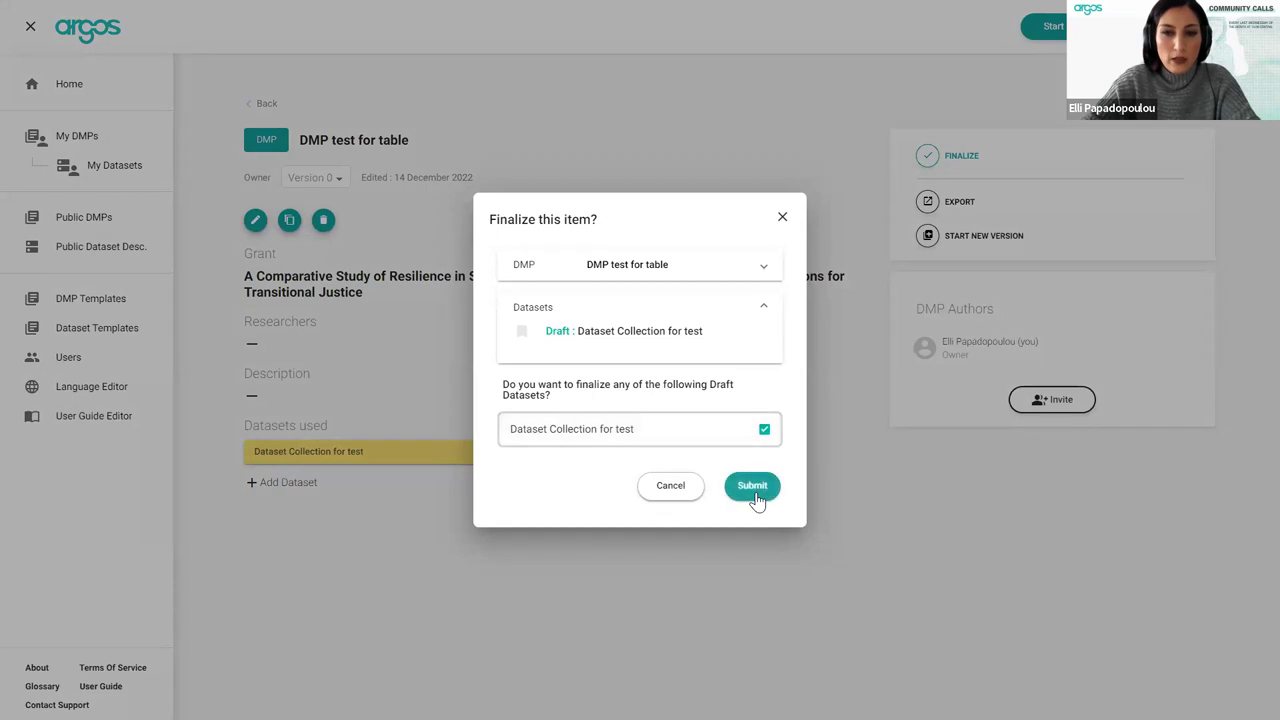
click(756, 498)
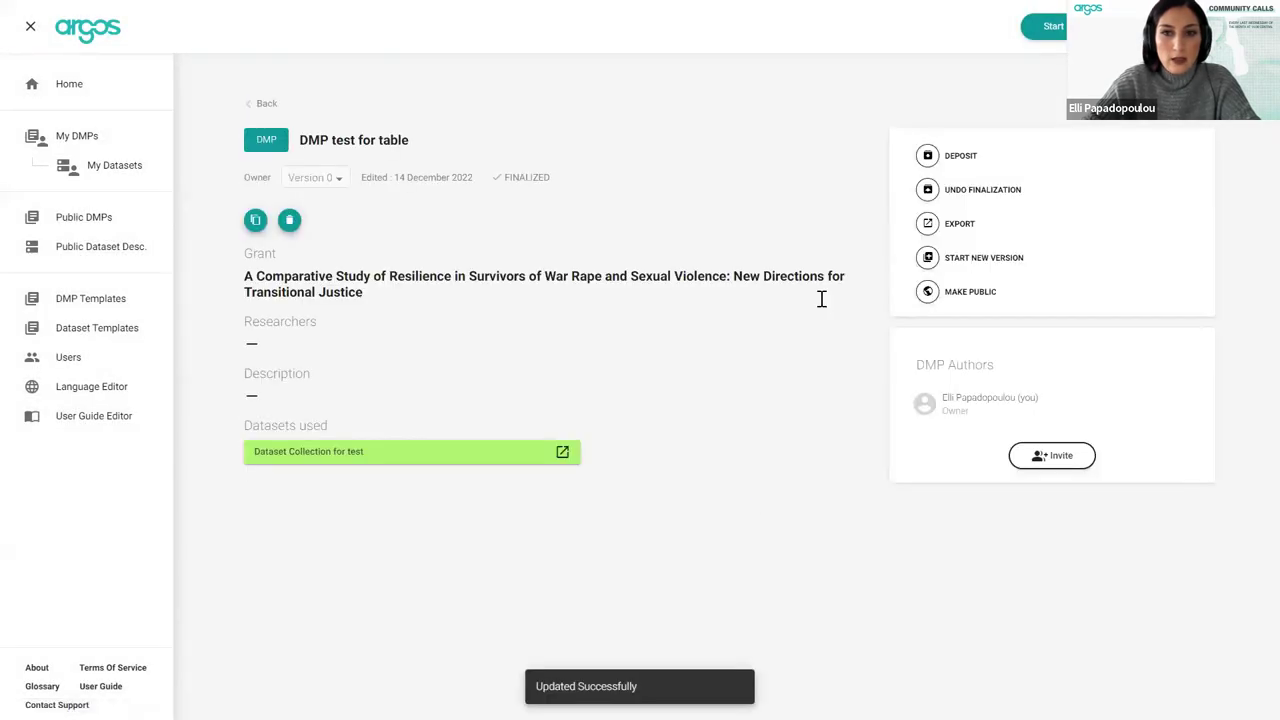
Export the finalized DMP as a PDF and open the downloaded file
click(940, 228)
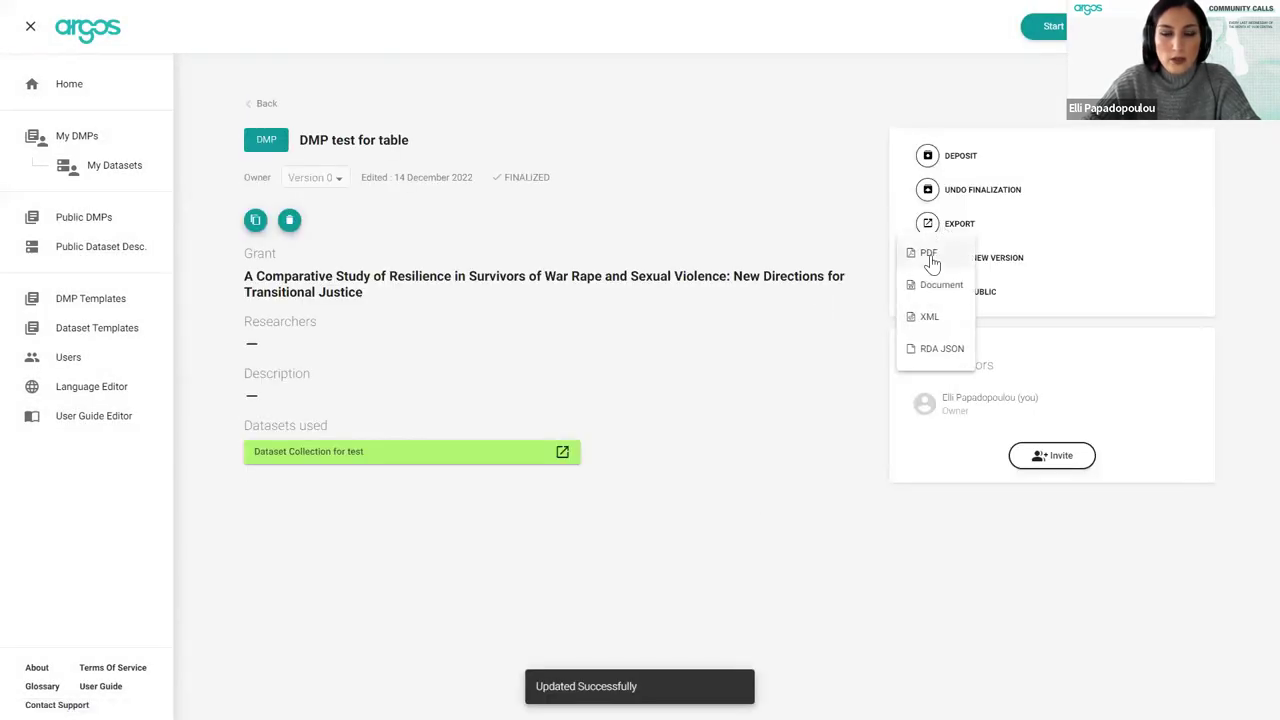
click(930, 258)
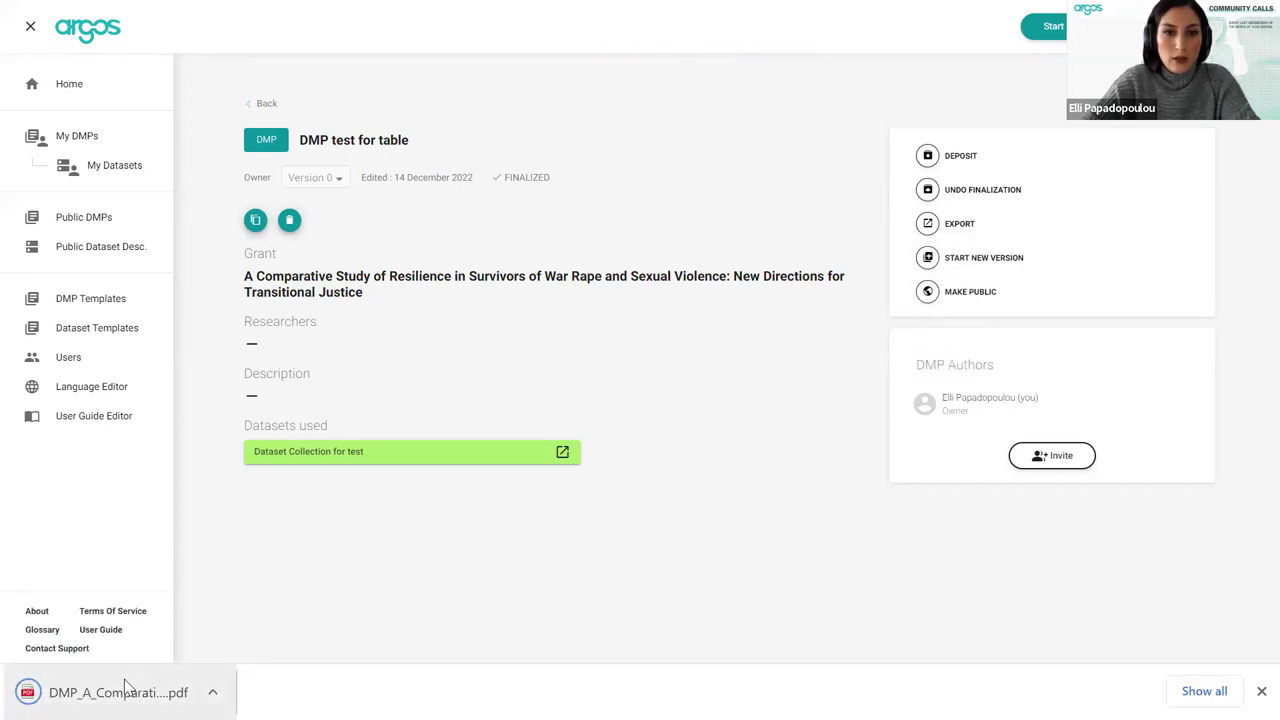
click(118, 692)
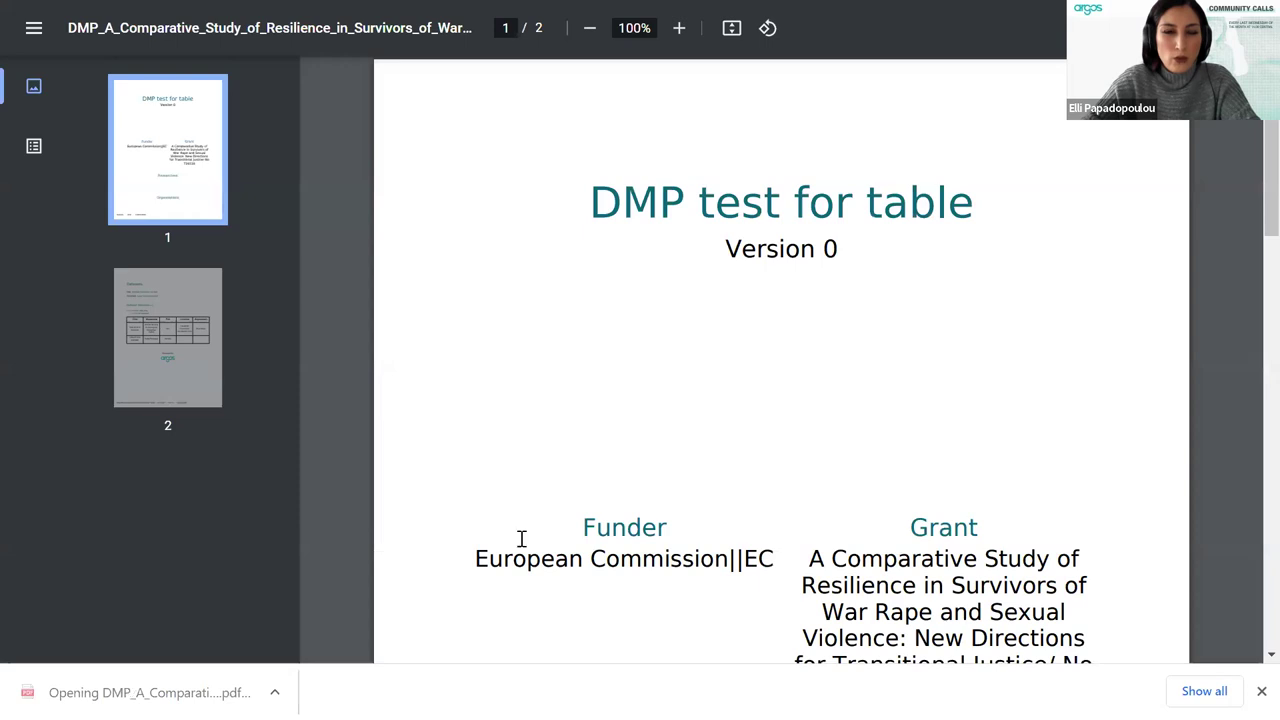
Examine the datasets table on the second page of the exported DMP PDF, and leave full-screen view
scroll(610, 514, down, 10)
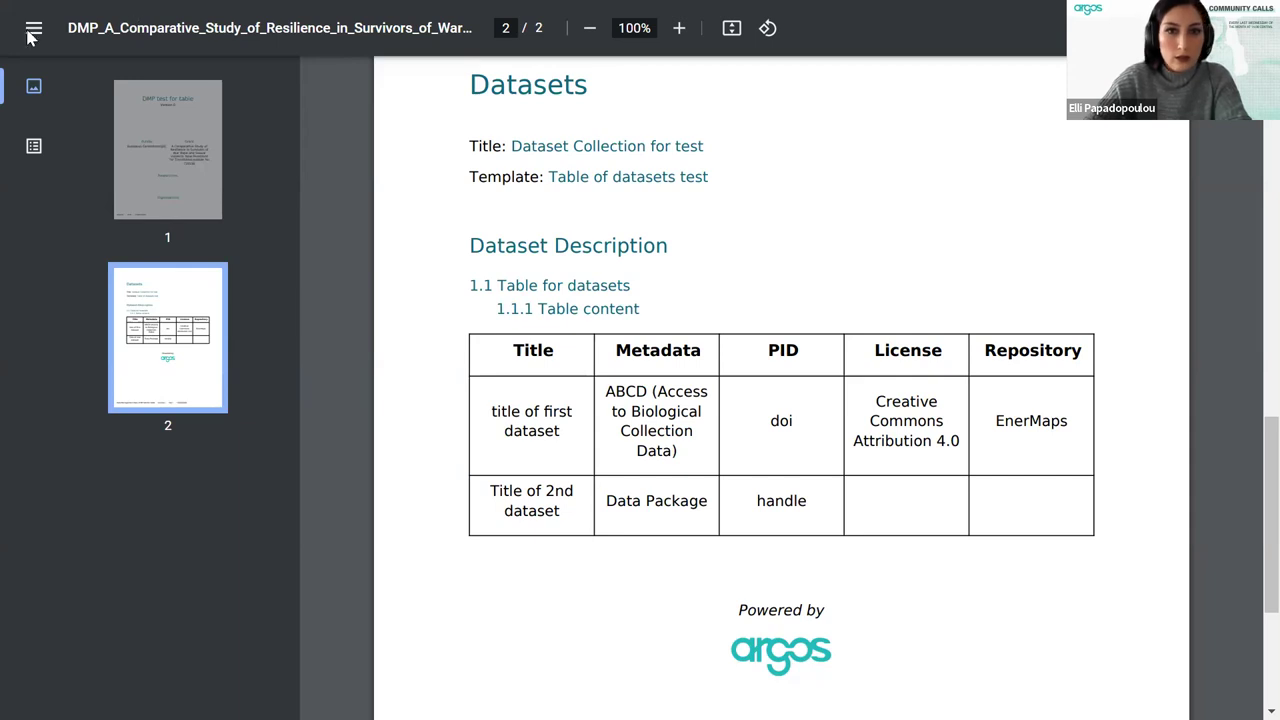
mouse_move(640, 92)
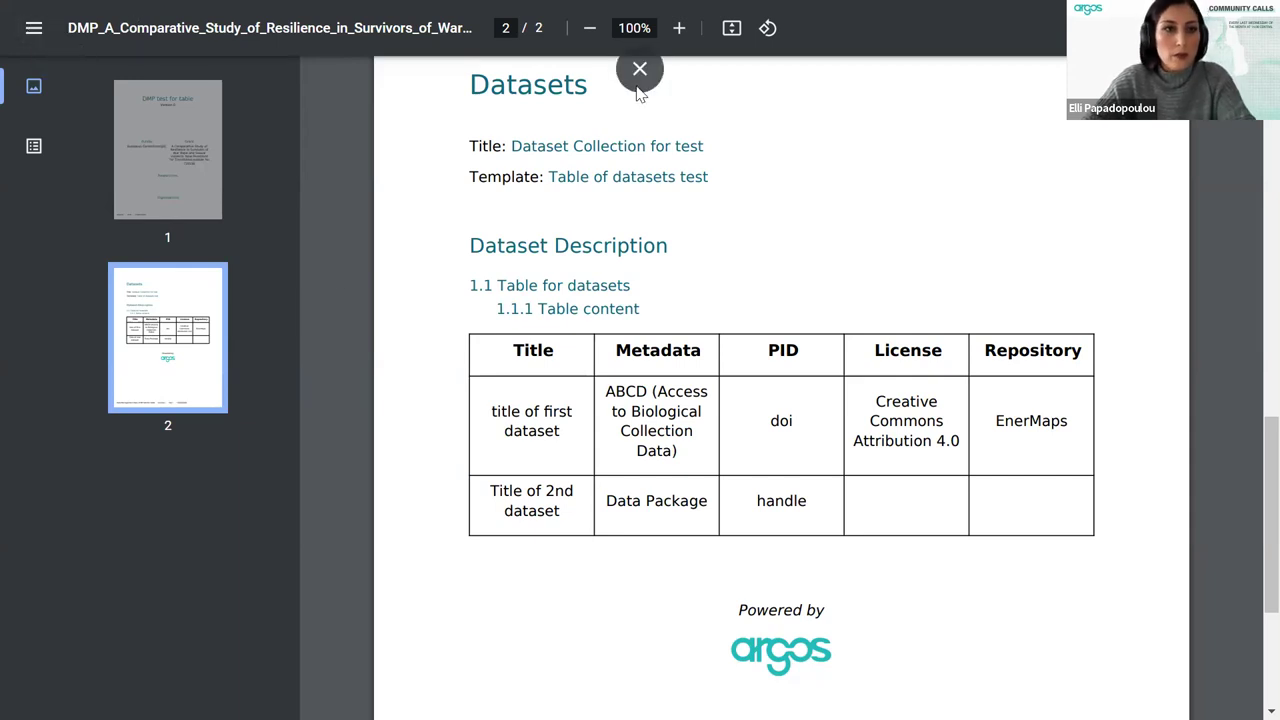
click(639, 80)
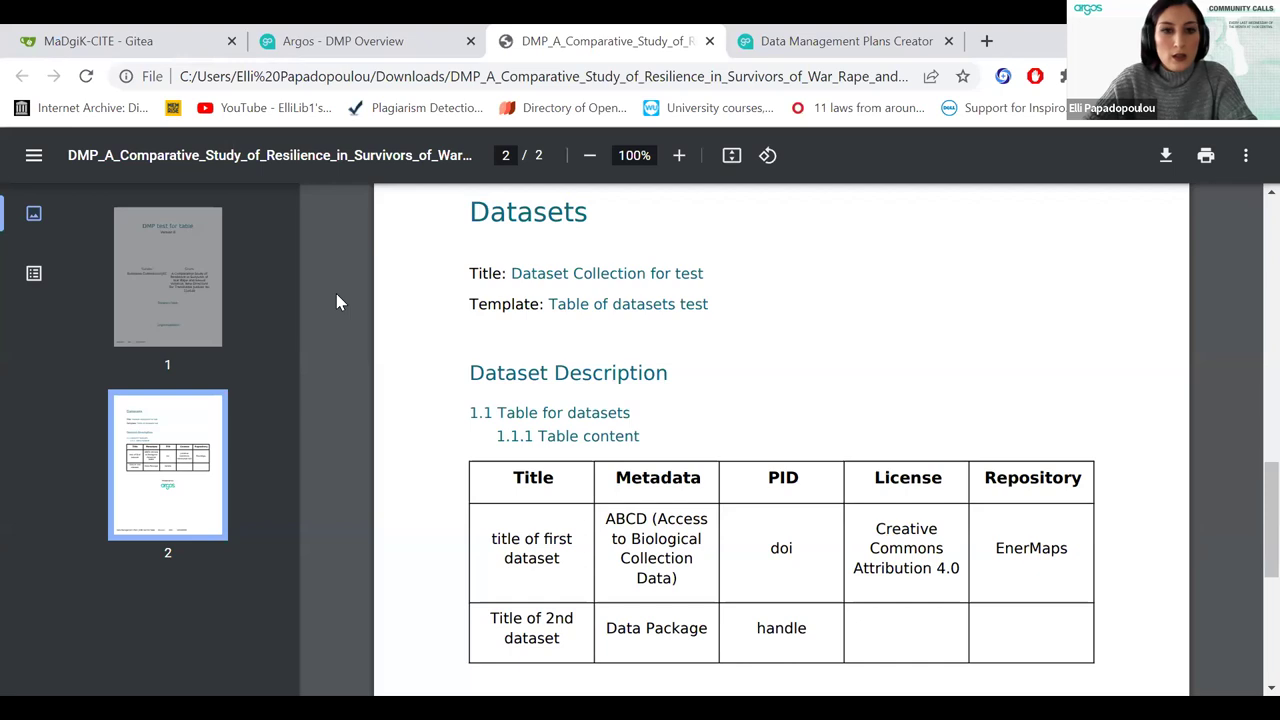
Return to the overview of the finalized "DMP test for table" and export it as RDA JSON
key(ctrl+Tab)
key(ctrl+Tab)
key(ctrl+Tab)
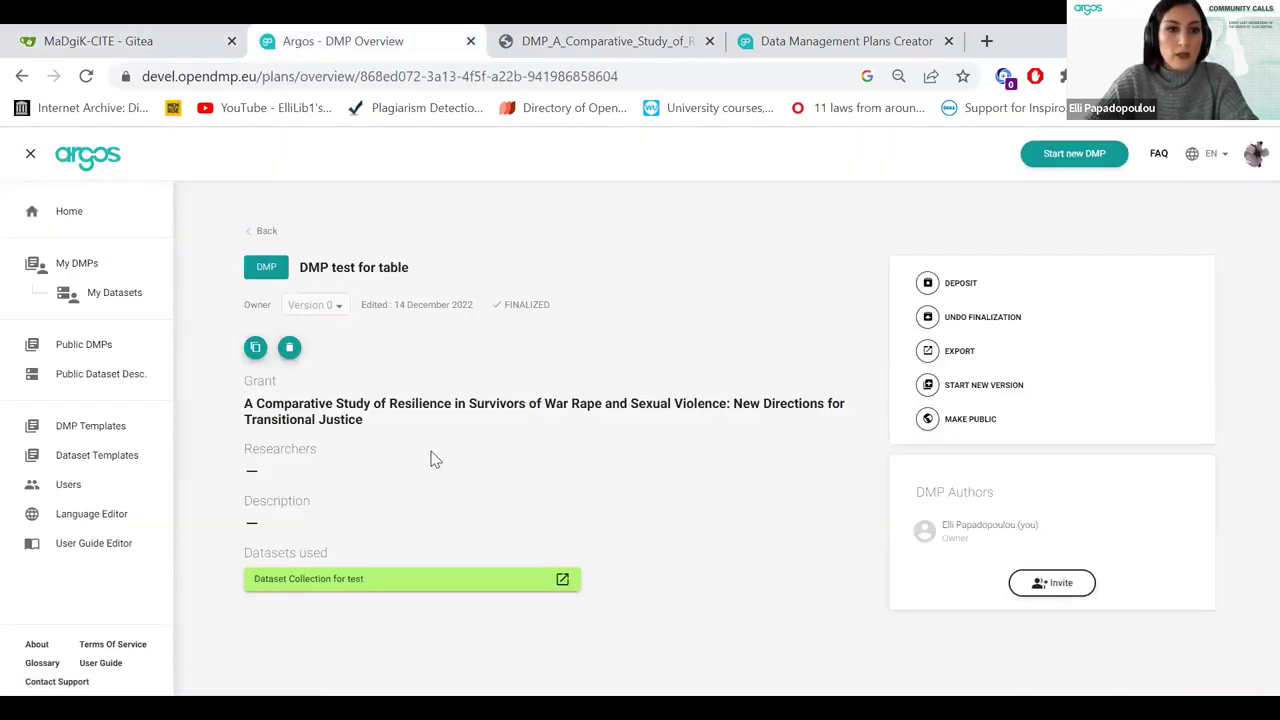
click(952, 350)
click(940, 476)
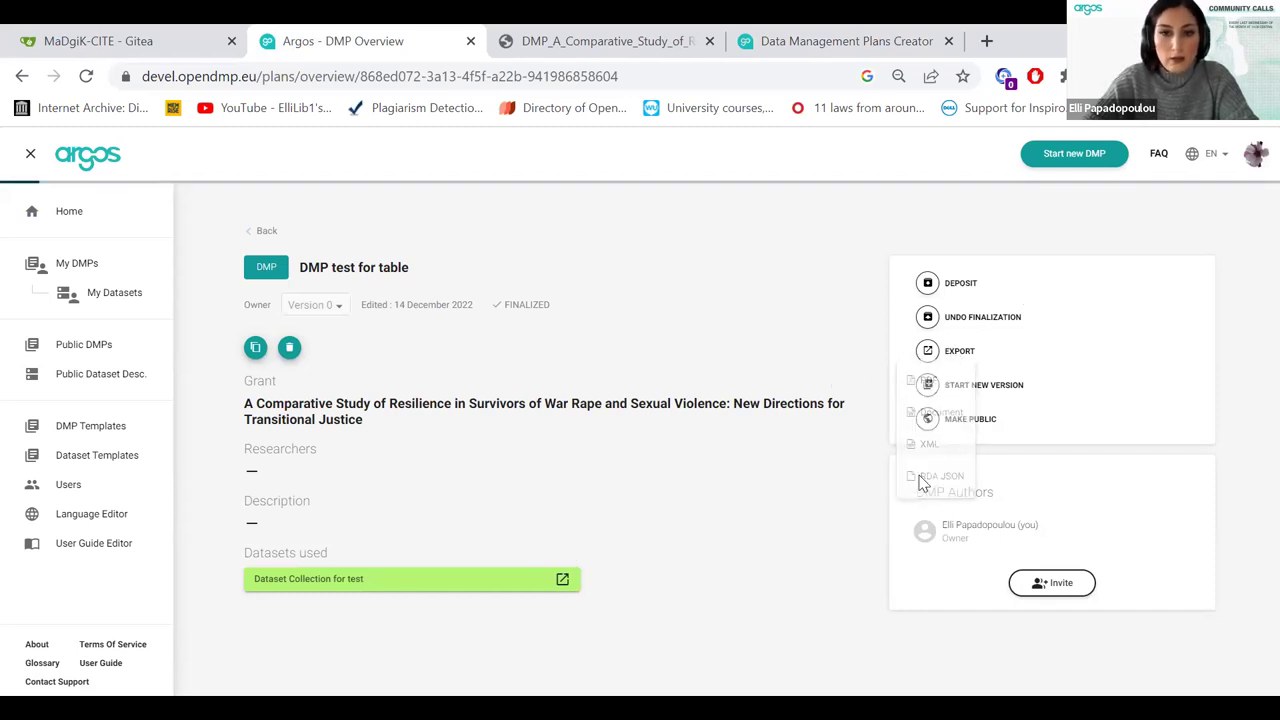
click(145, 668)
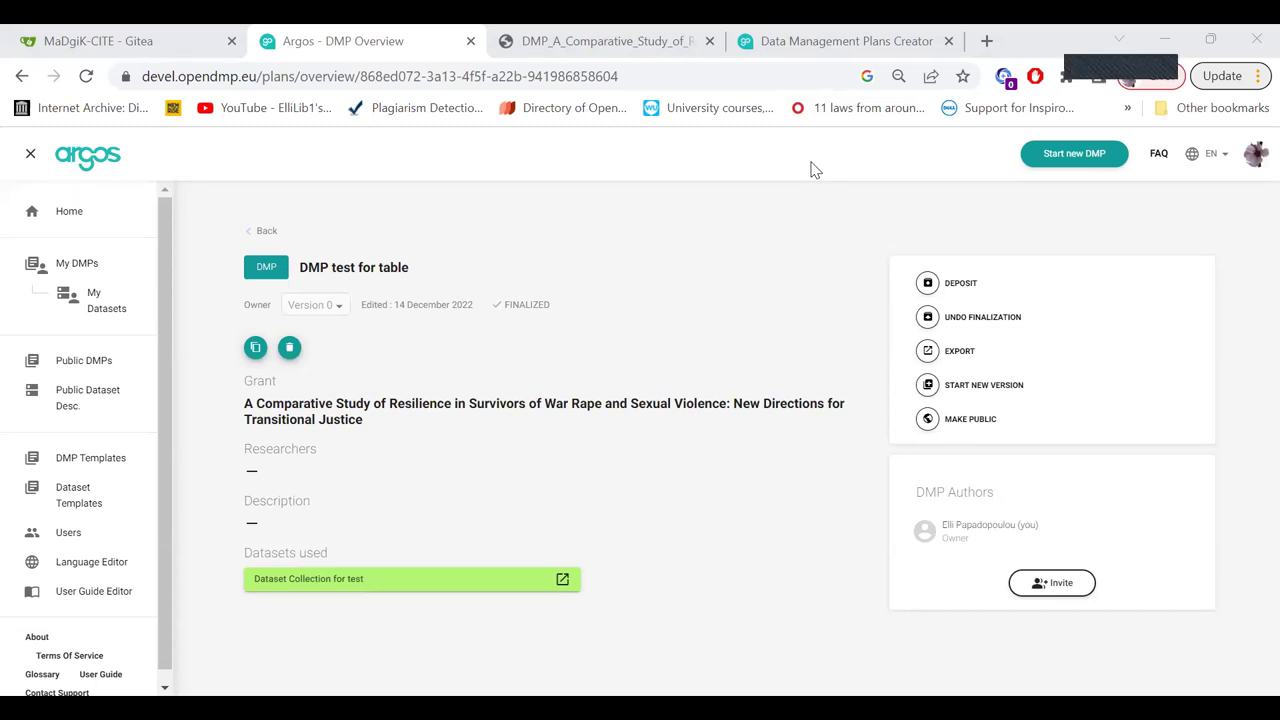
View the dataset overviews belonging to "DMP test for table" and the draft DMP "Test", and reopen the "DMP test for table" overview
click(586, 436)
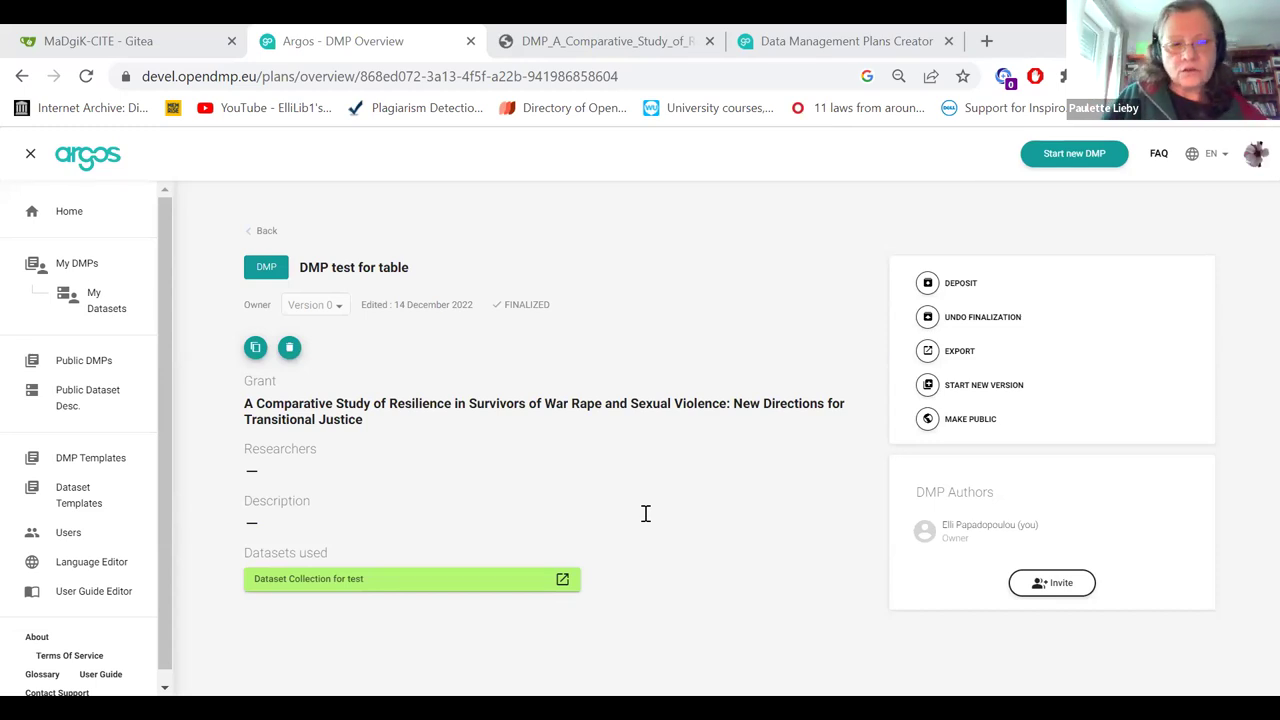
click(563, 577)
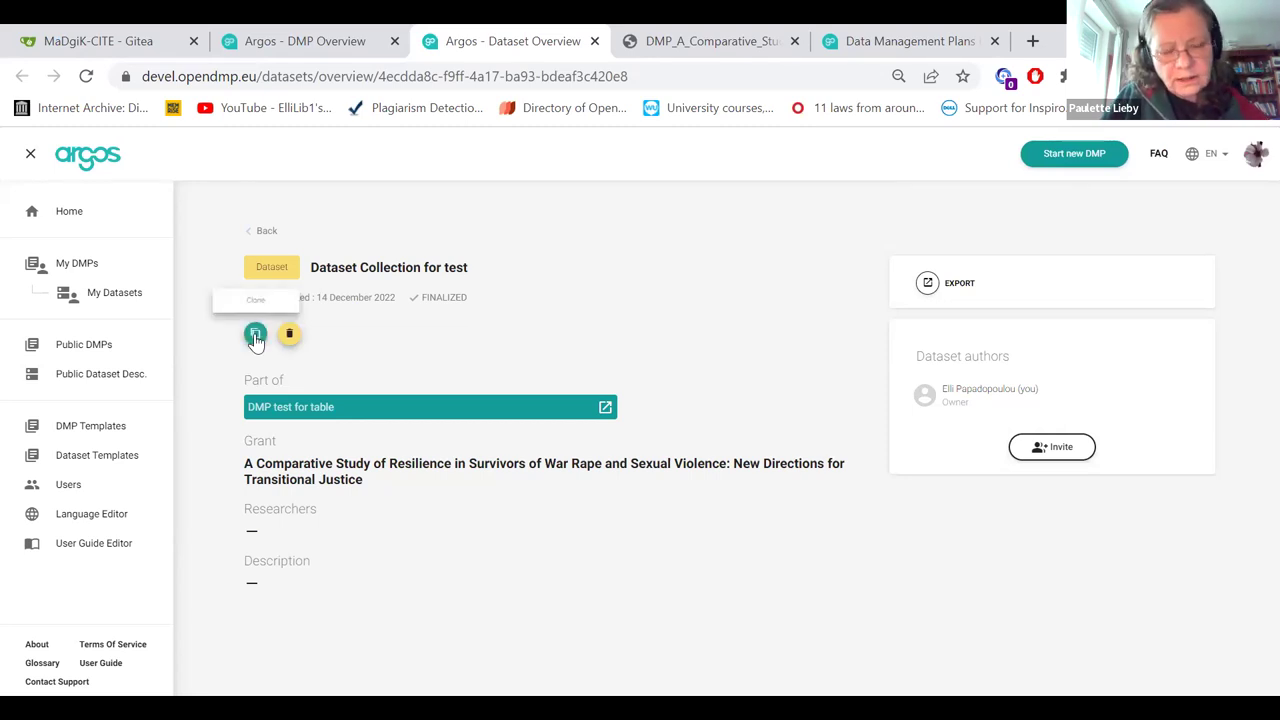
click(113, 265)
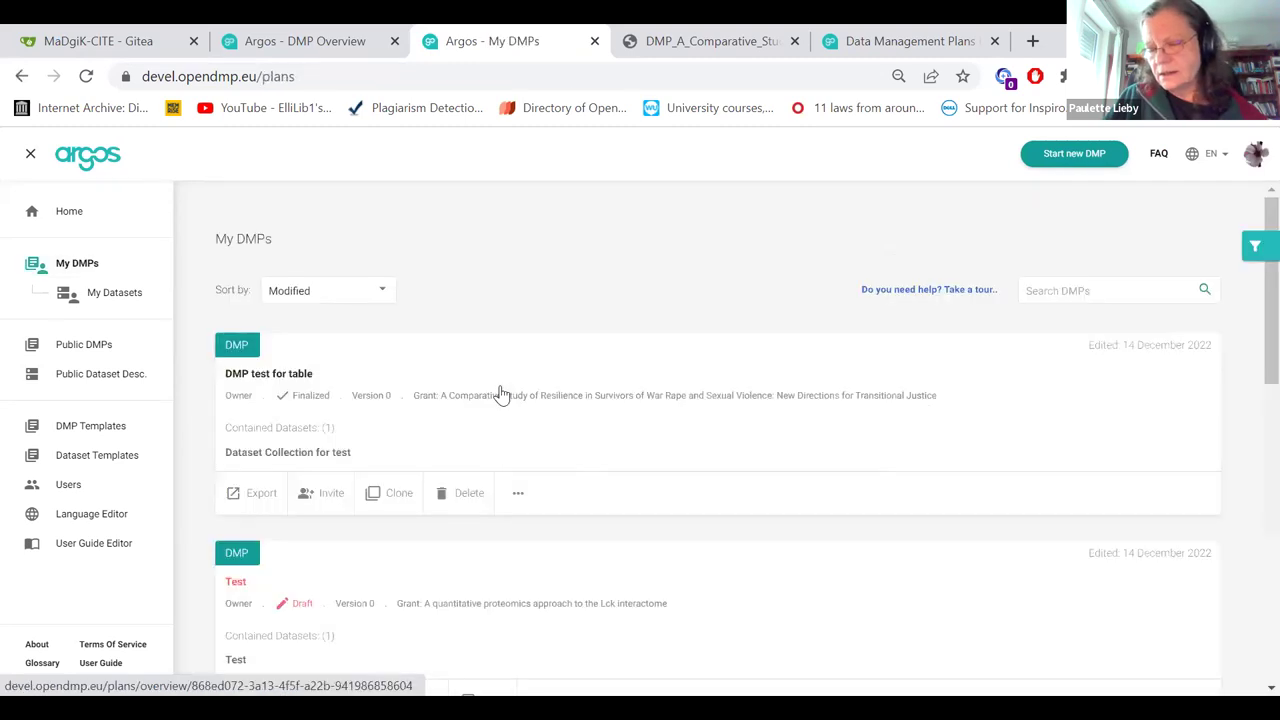
click(463, 568)
click(463, 565)
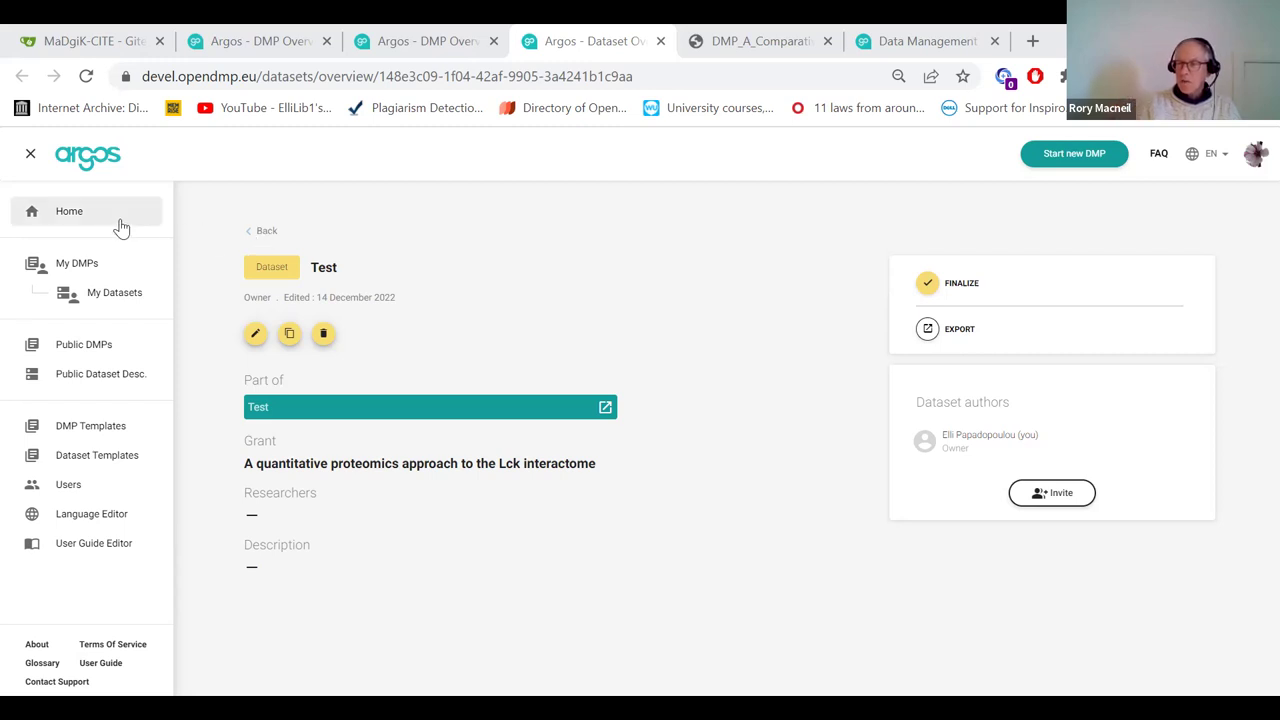
click(91, 268)
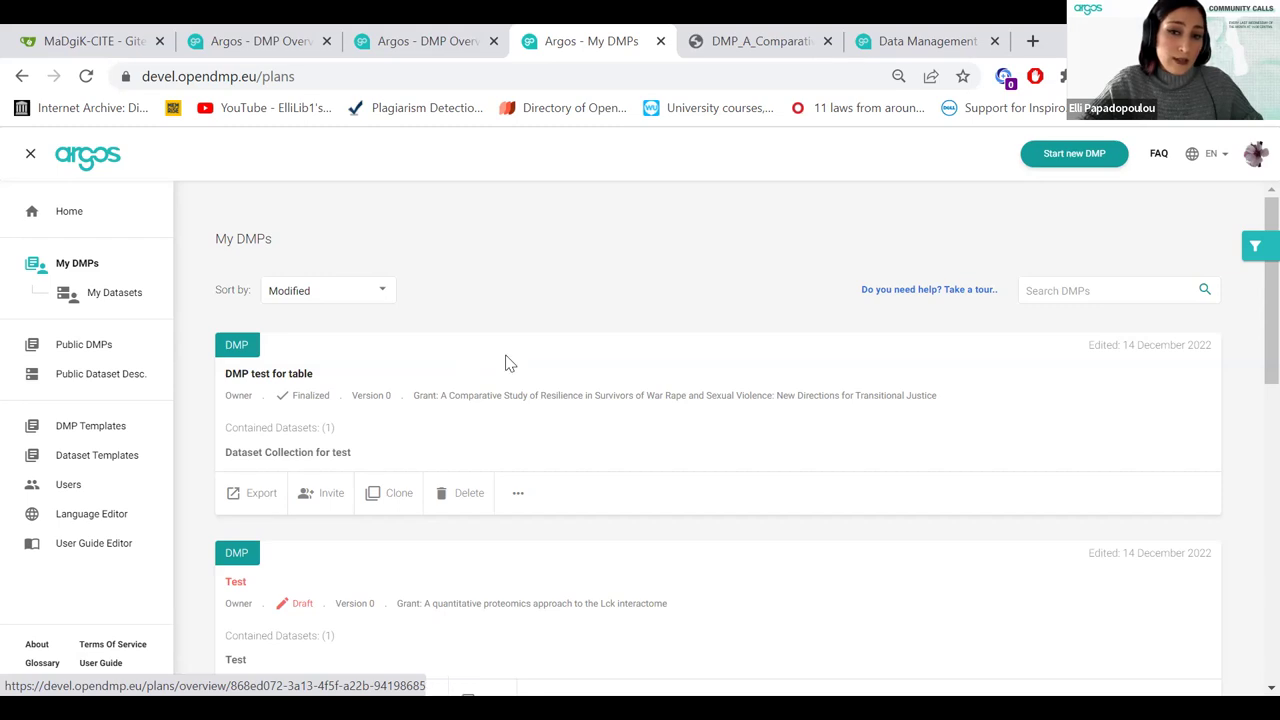
click(507, 362)
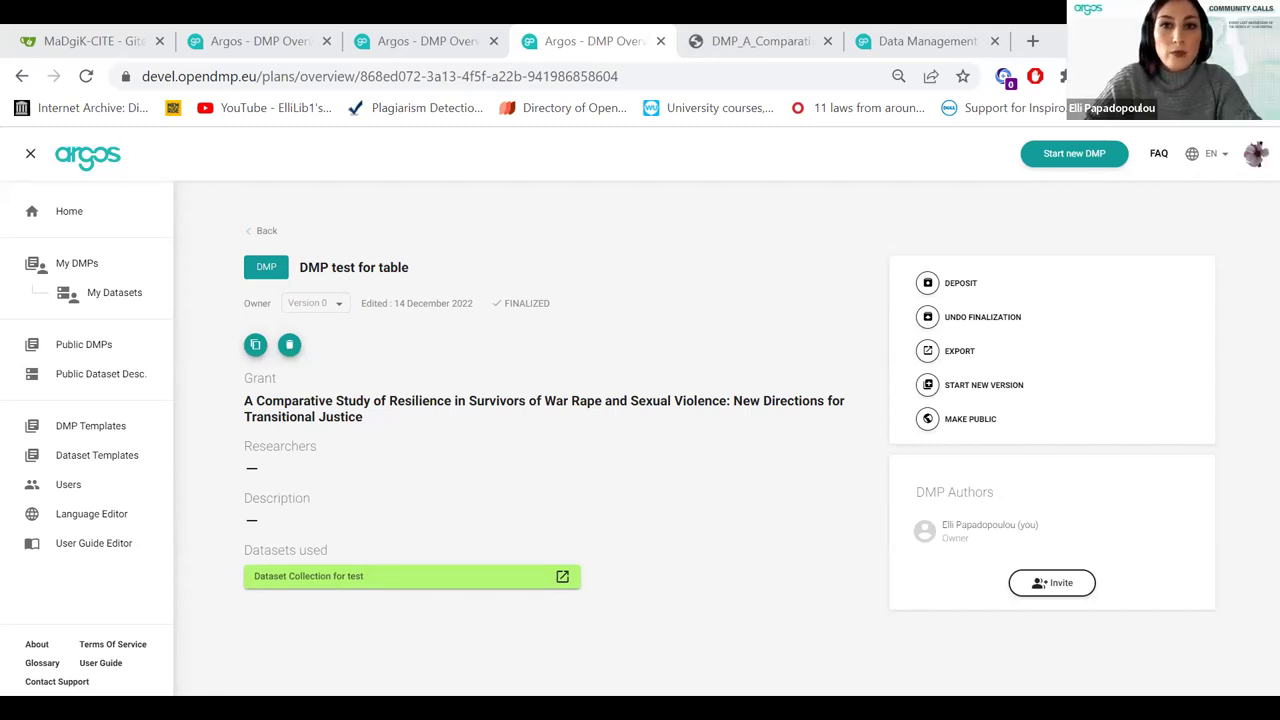
Open the downloaded DMP PDF in a new browser tab and examine its table of datasets
click(1033, 41)
text(file:///C:/Users/Elli%20Papadopoulou/Downloads/DMP_A_Comparative_Study_of_Resilience_in_Survivors_of_War_Rape_and_Sexual_Violence__New_Directions_for_Transitional_Justice_0.pdf)
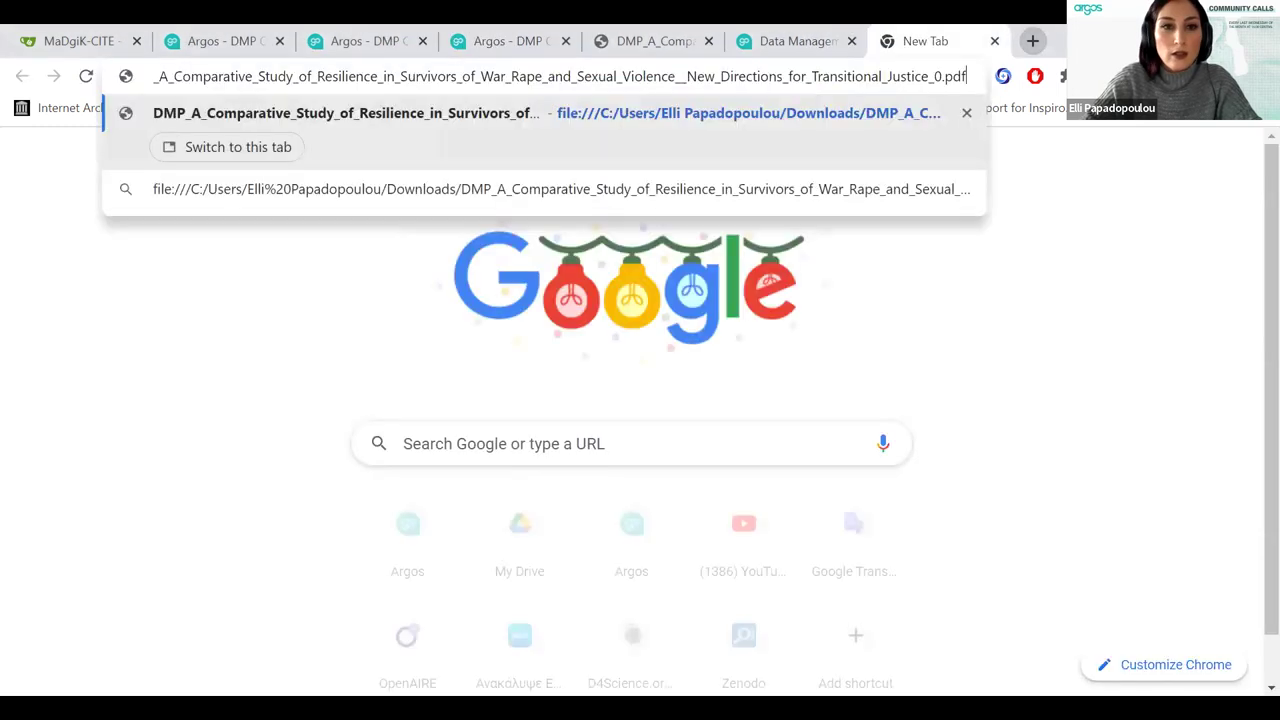
key(Return)
scroll(631, 378, down, 10)
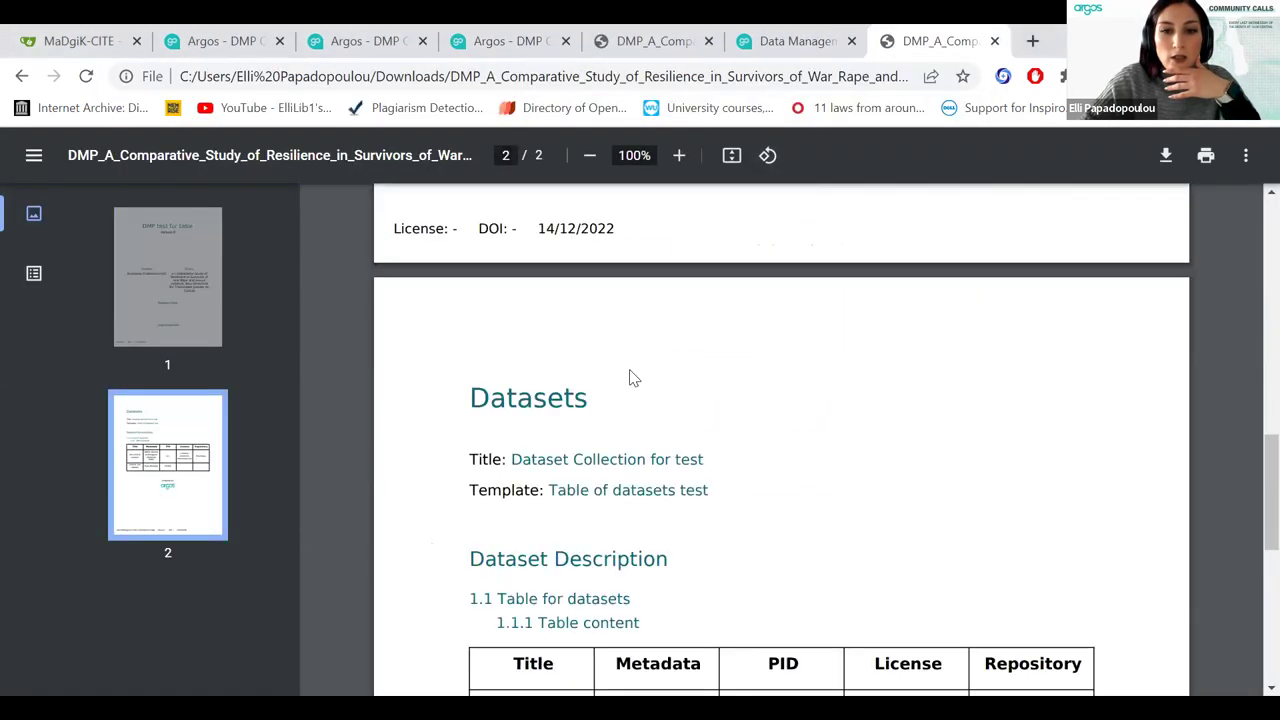
scroll(631, 378, down, 5)
scroll(631, 378, up, 2)
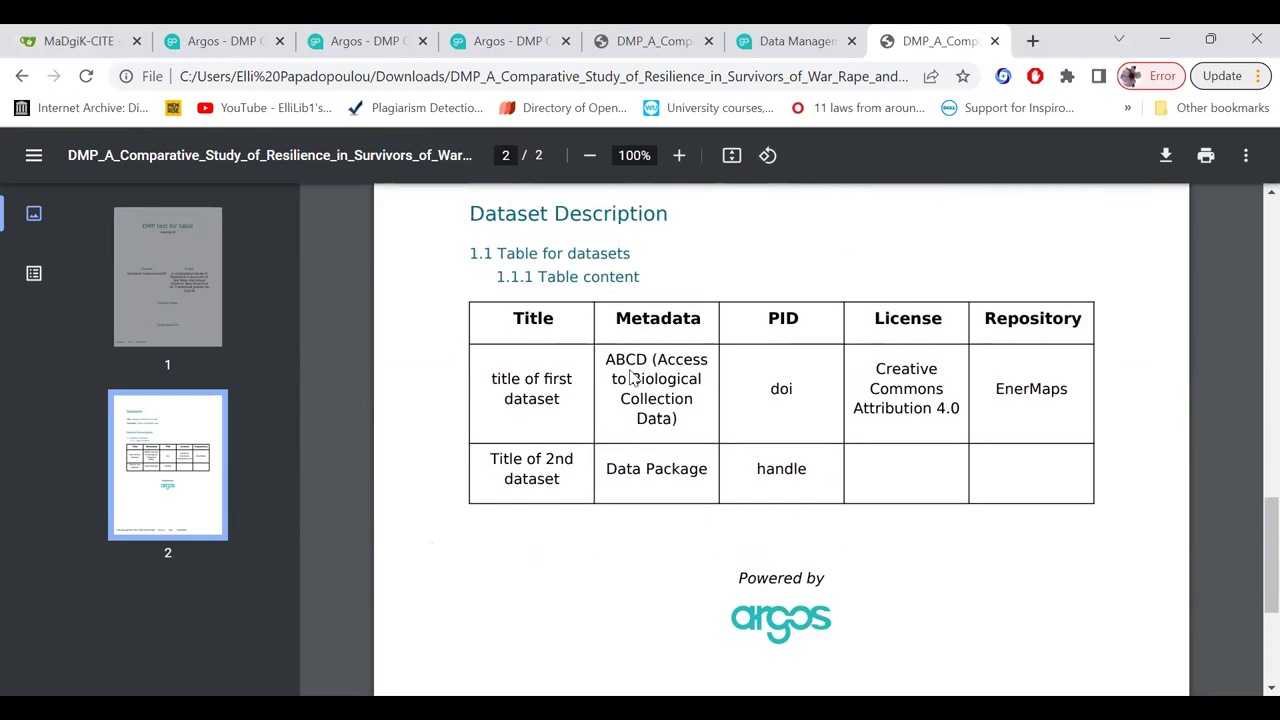
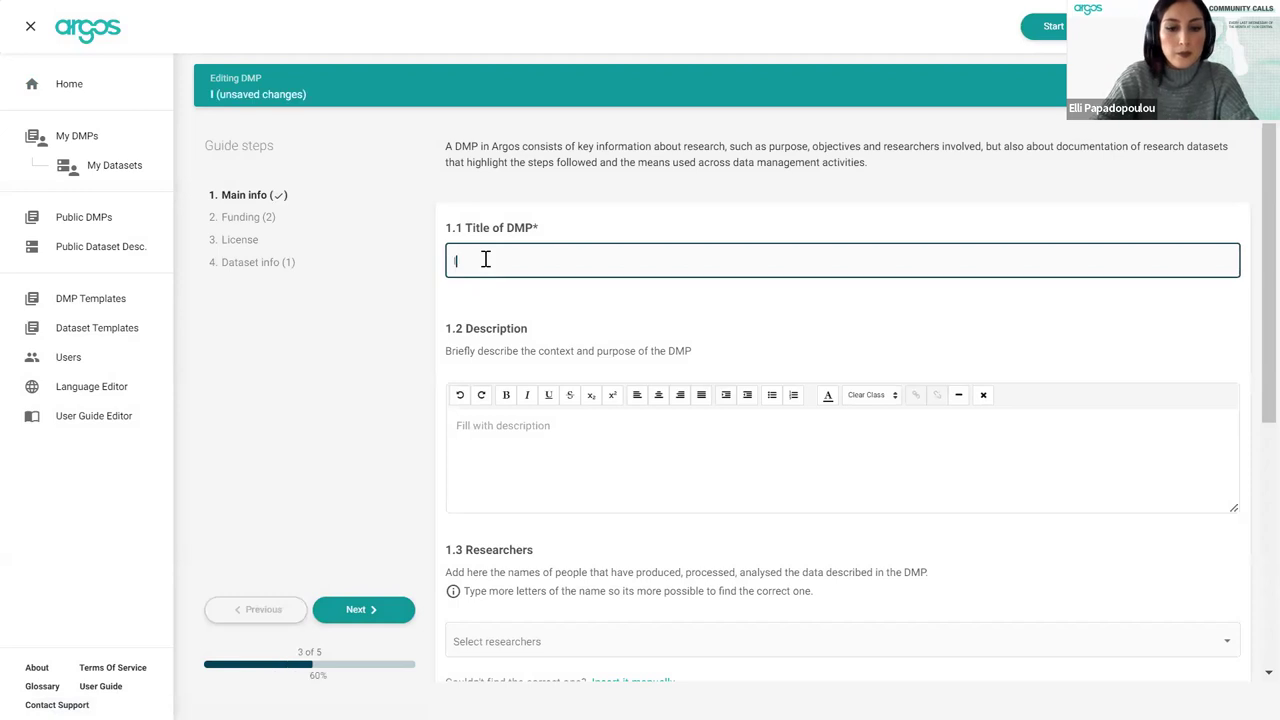
Title the new DMP "Infer from a DOI" and choose European Commission as funder with the prosthetic heart valve grant
text(a DOI)
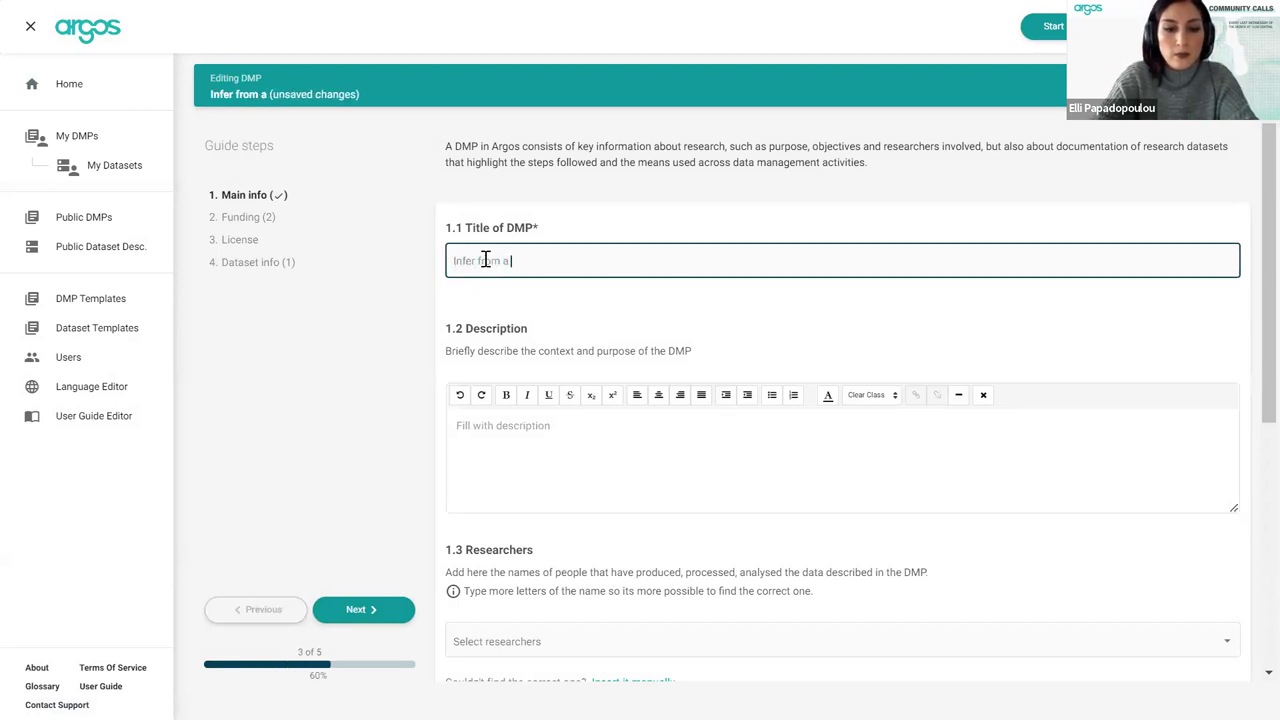
click(245, 218)
click(512, 319)
text(Euro)
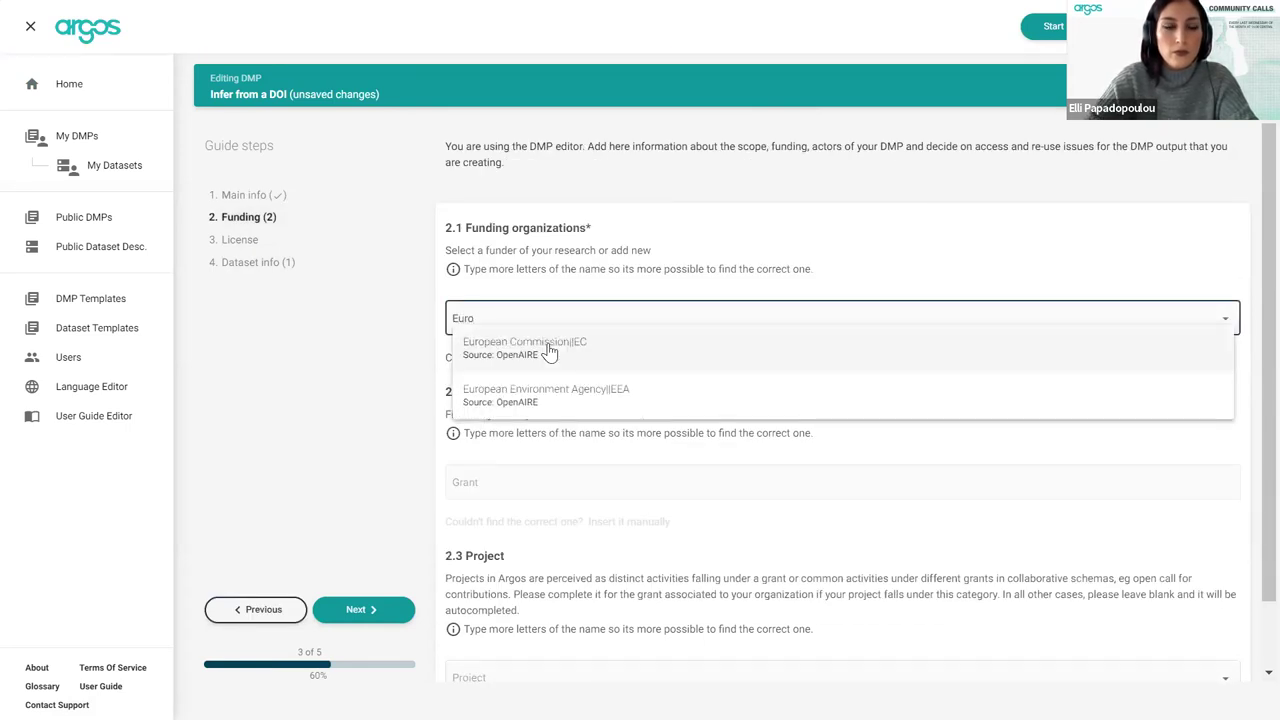
click(548, 343)
click(553, 486)
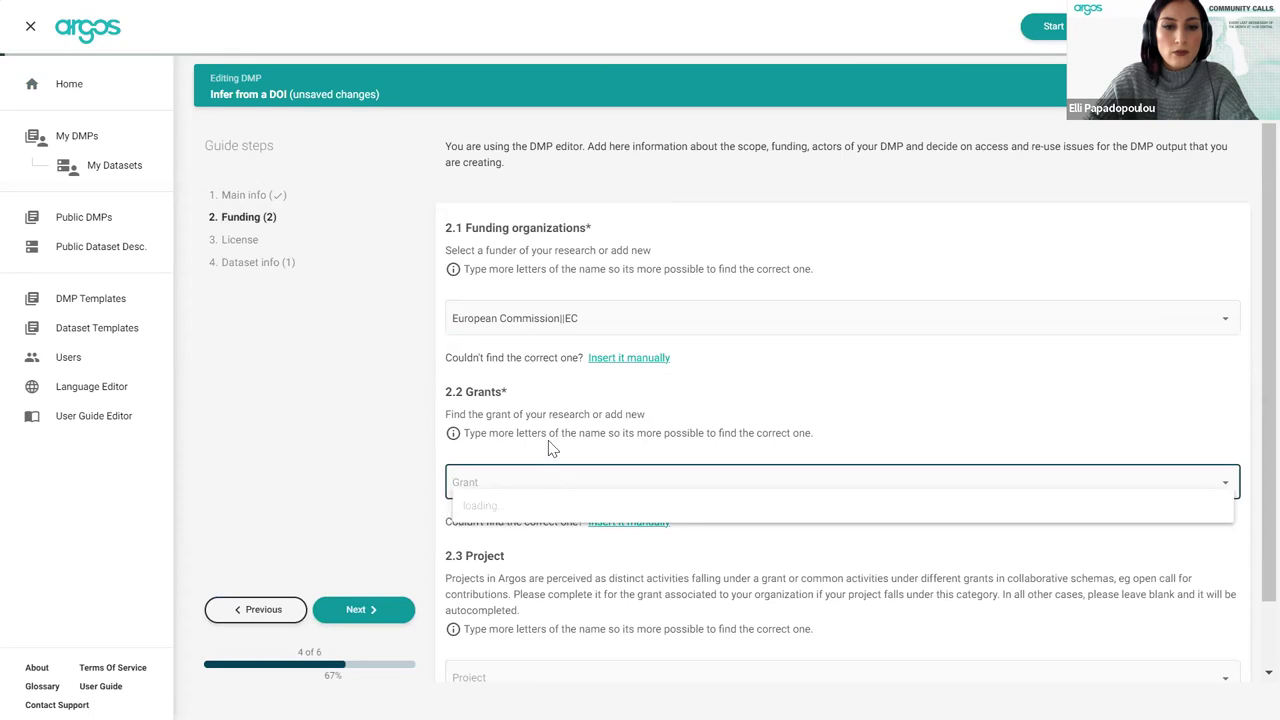
click(540, 560)
Select the ma-dmp dataset template for the DMP and save it while adding a dataset
click(257, 262)
click(514, 322)
text(mad)
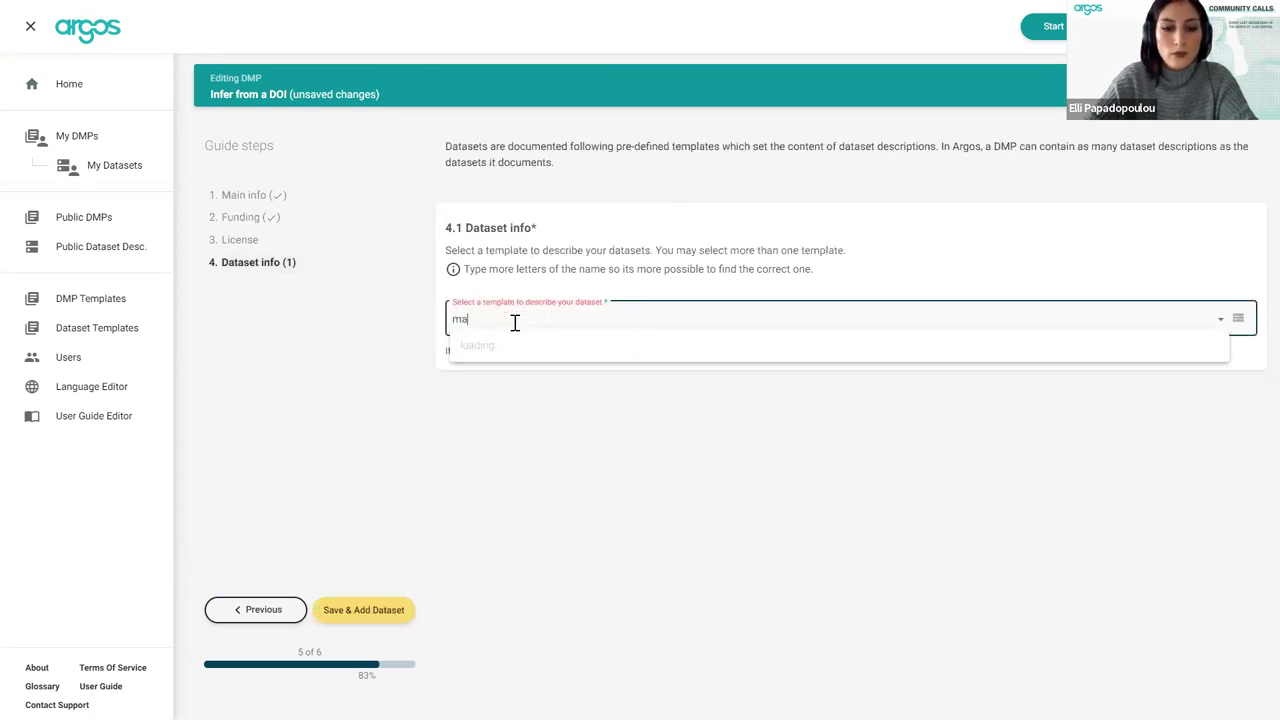
key(BackSpace)
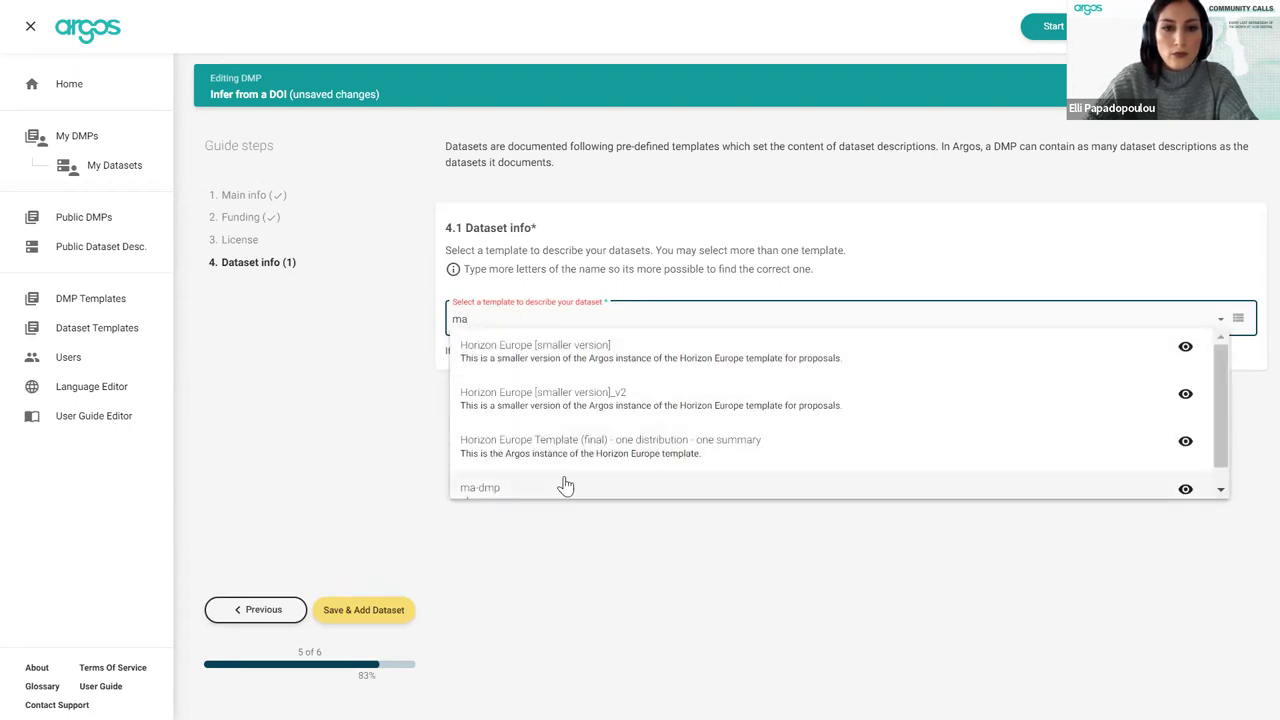
click(563, 487)
click(363, 609)
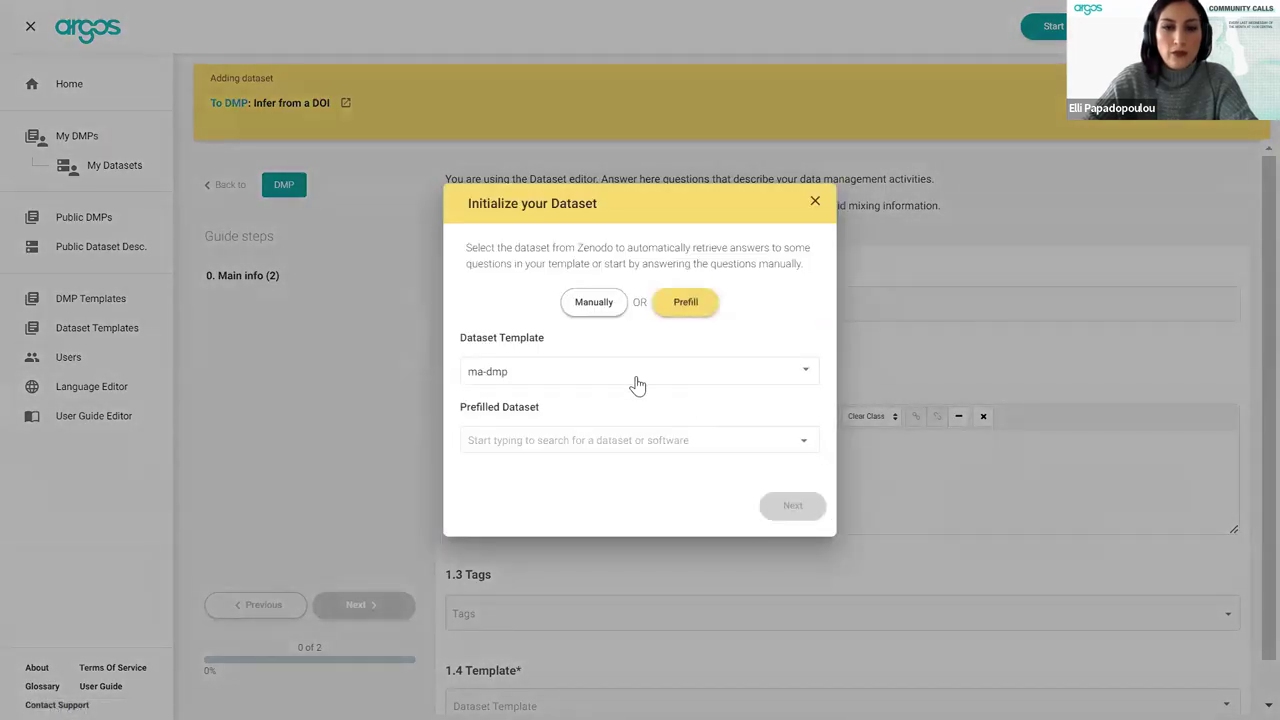
Search the prefill datasets for "dat" and initialize the dataset from "Column Controle, wat is dat eigenlijk?"
click(526, 438)
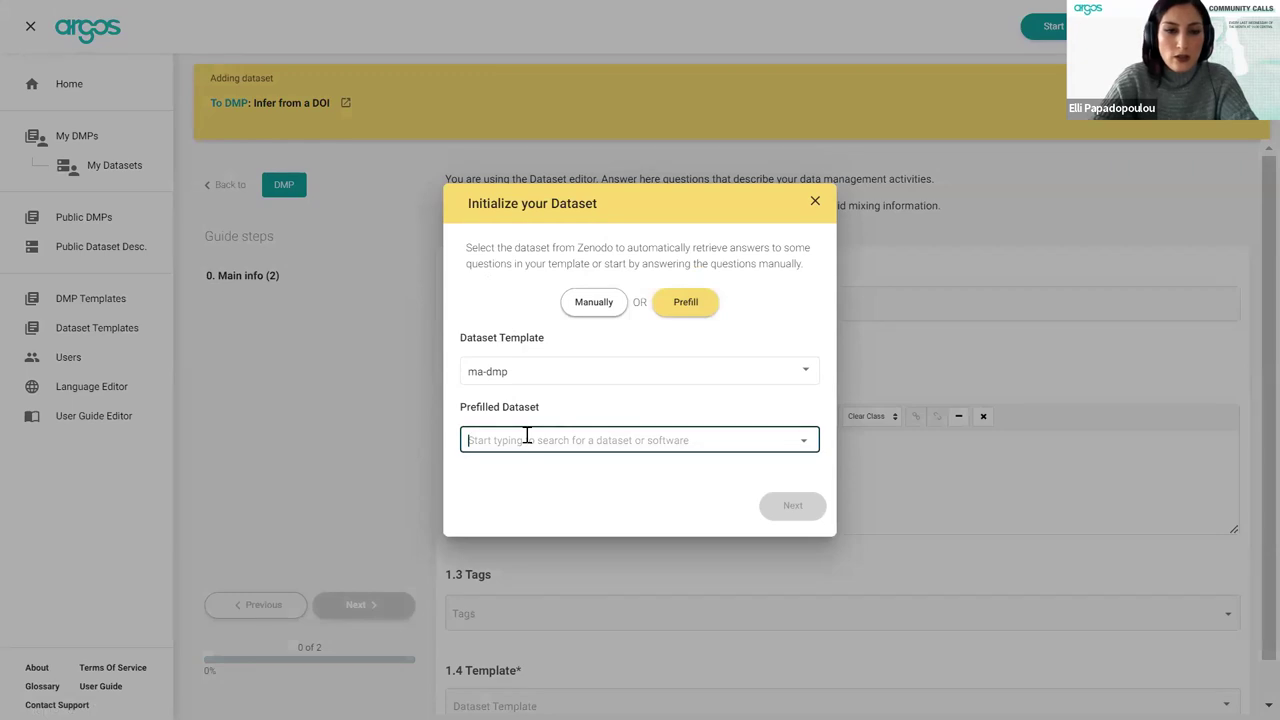
text(dat)
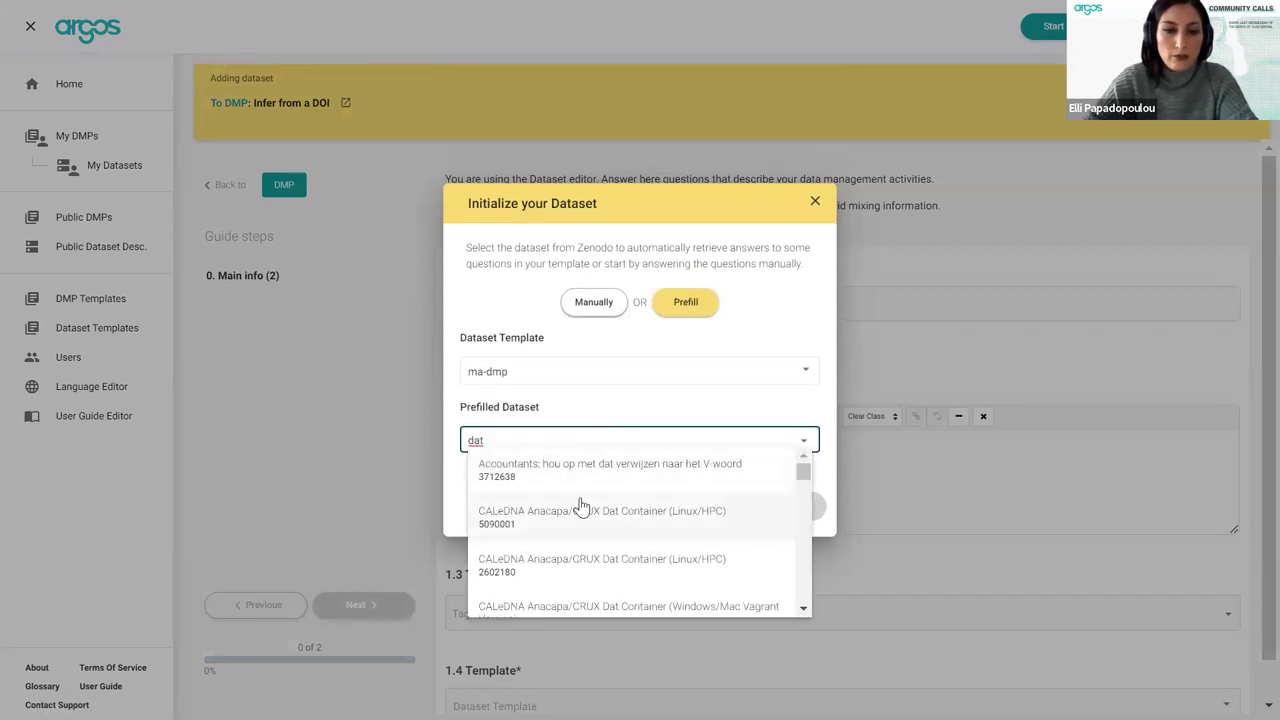
scroll(582, 507, down, 3)
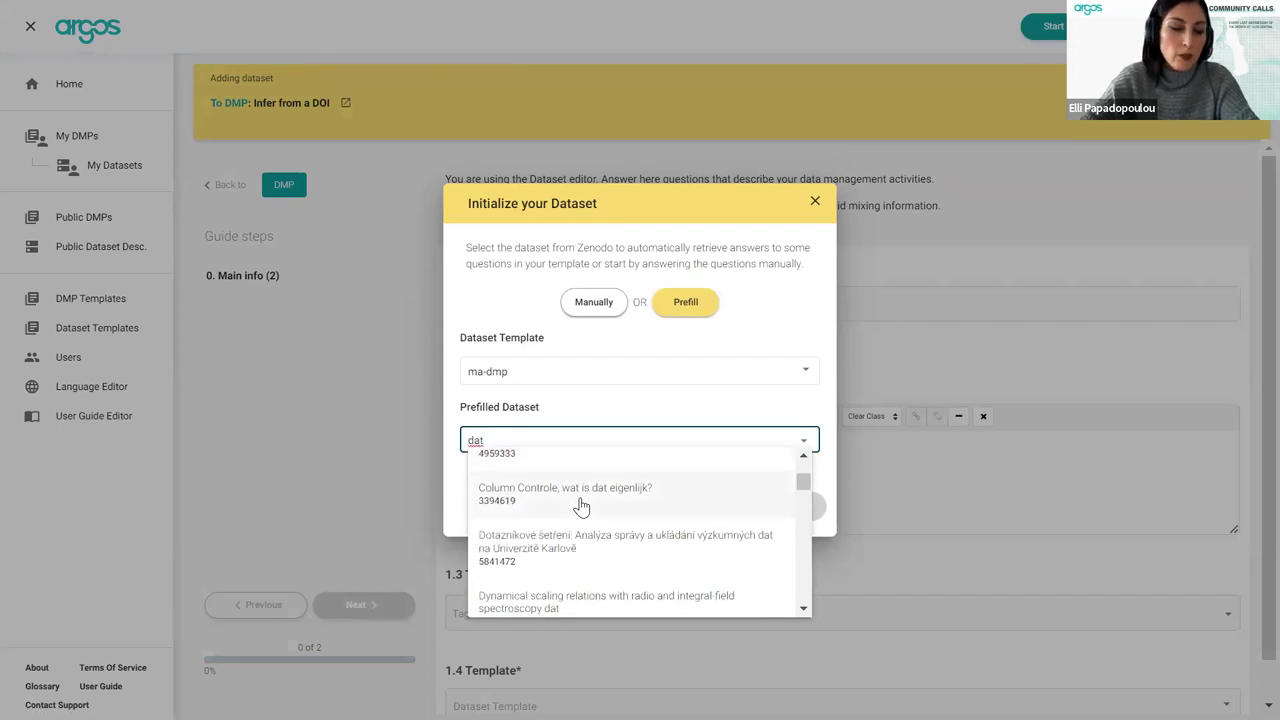
click(582, 507)
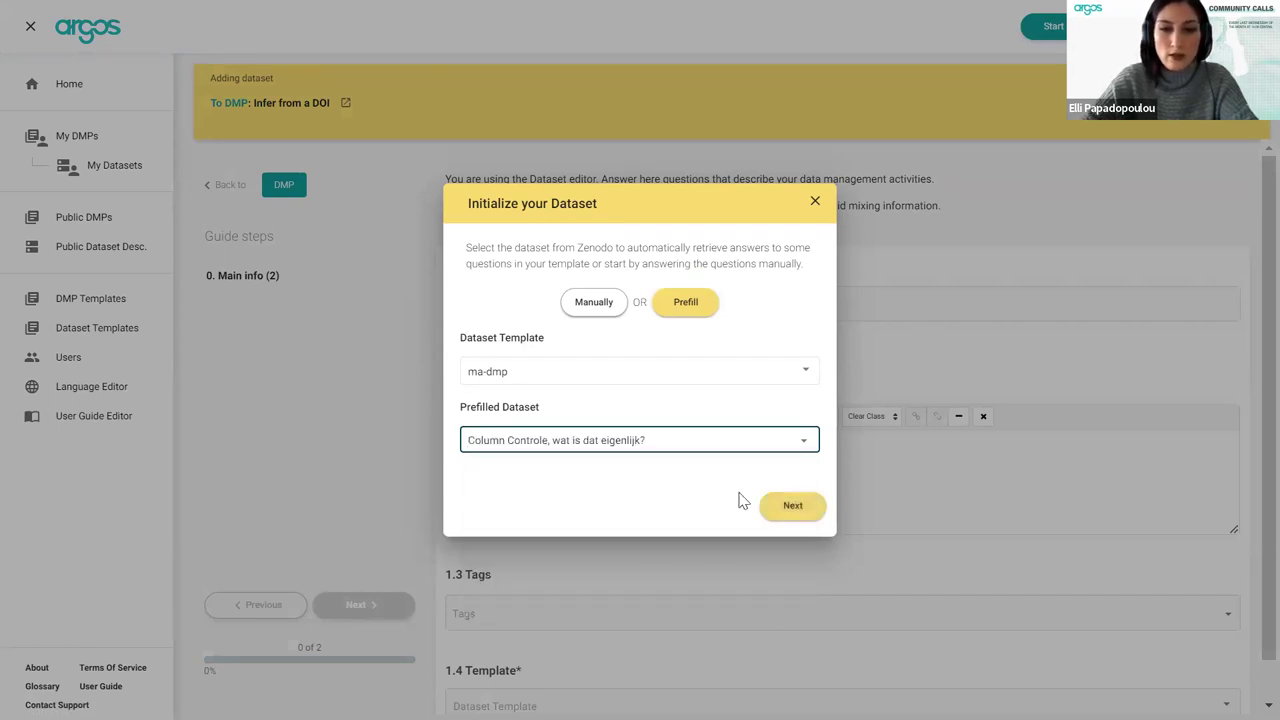
click(792, 509)
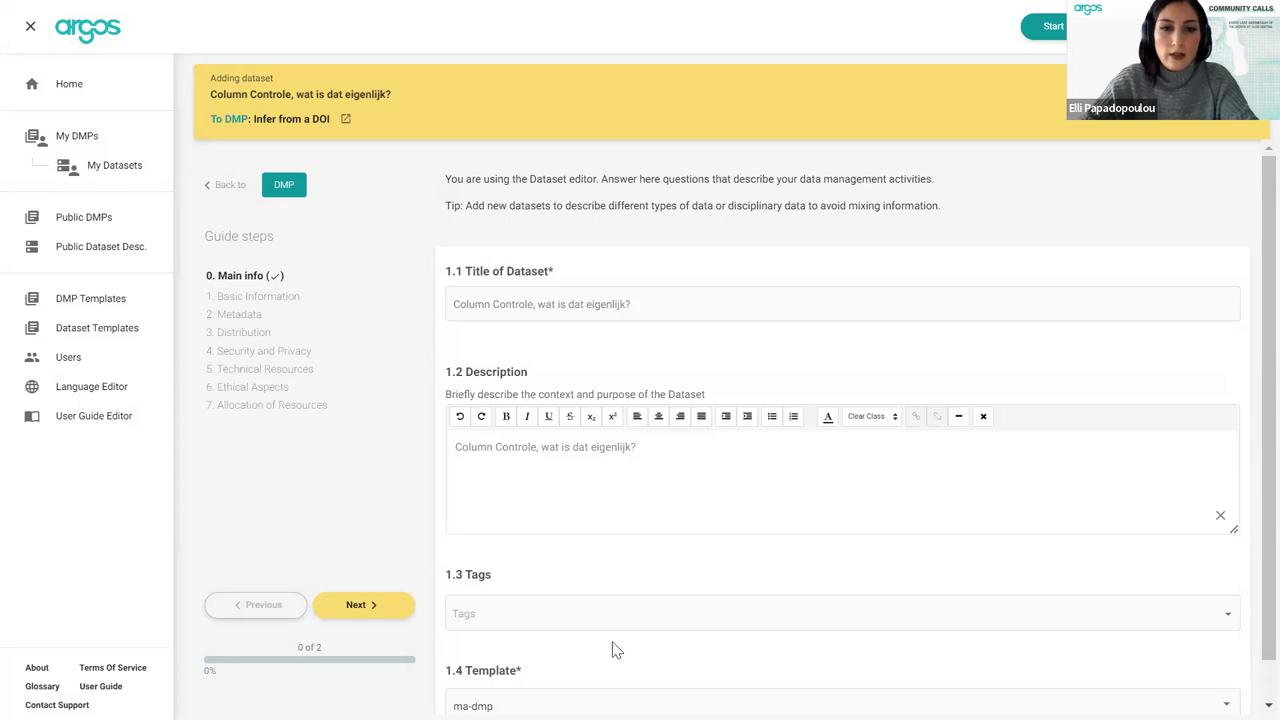
Examine the prefilled main, basic information and metadata fields of the new dataset, and return to the home page
scroll(615, 651, down, 1)
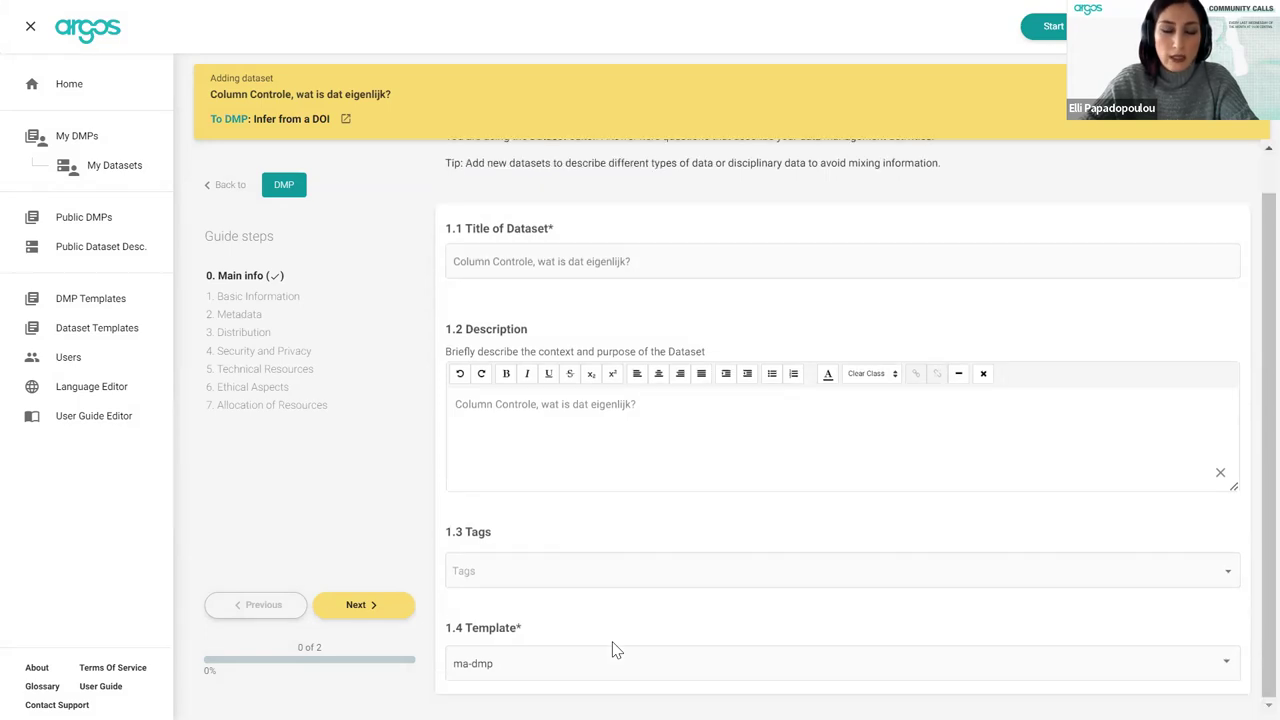
click(255, 297)
scroll(657, 520, down, 5)
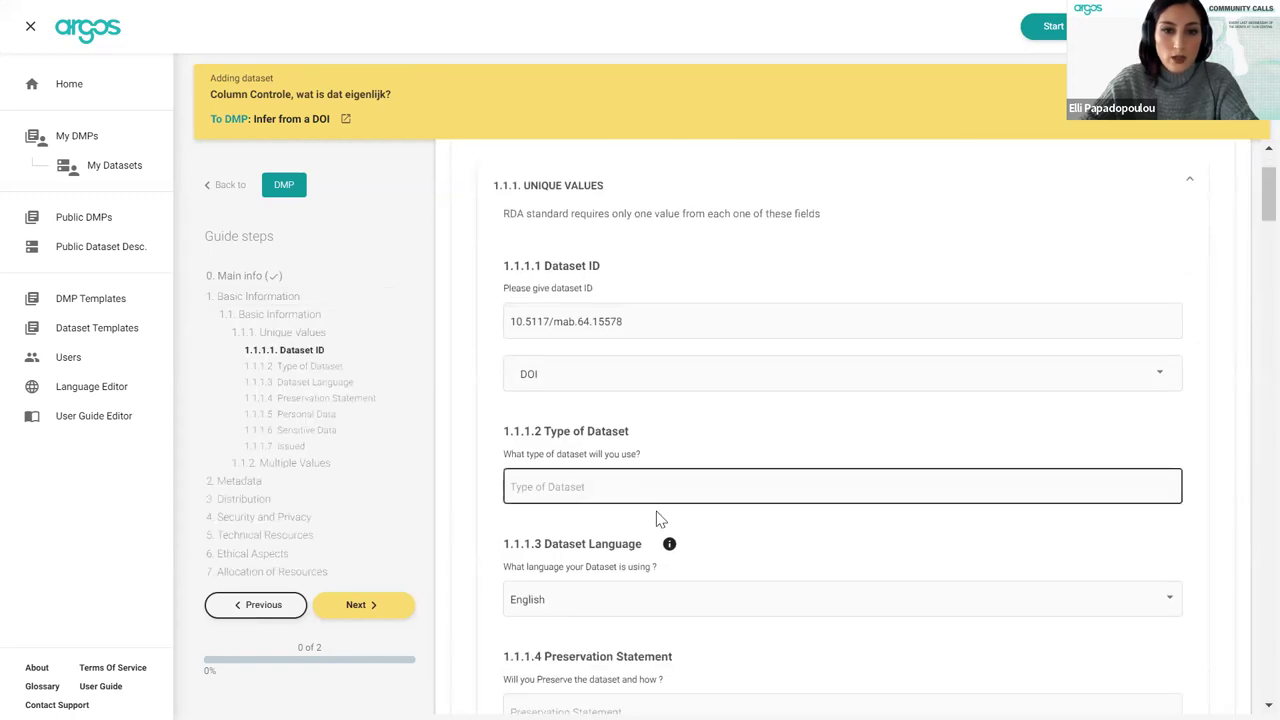
scroll(657, 520, down, 14)
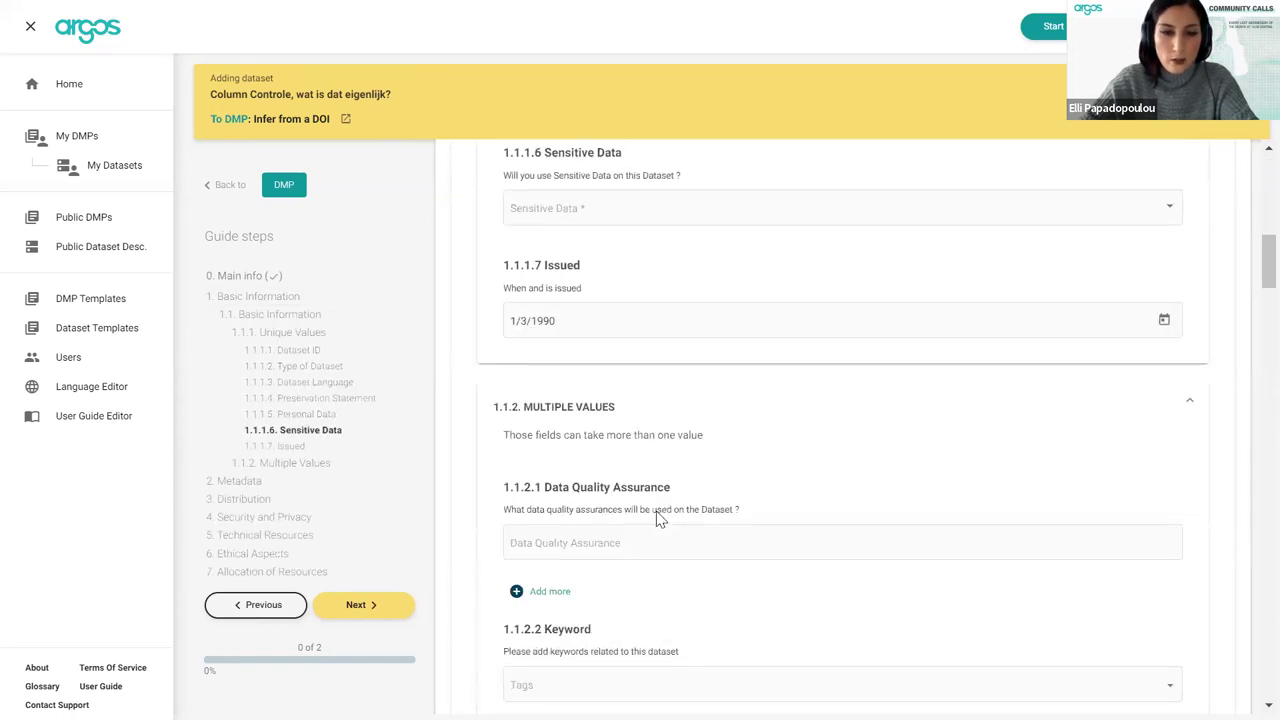
scroll(657, 517, down, 10)
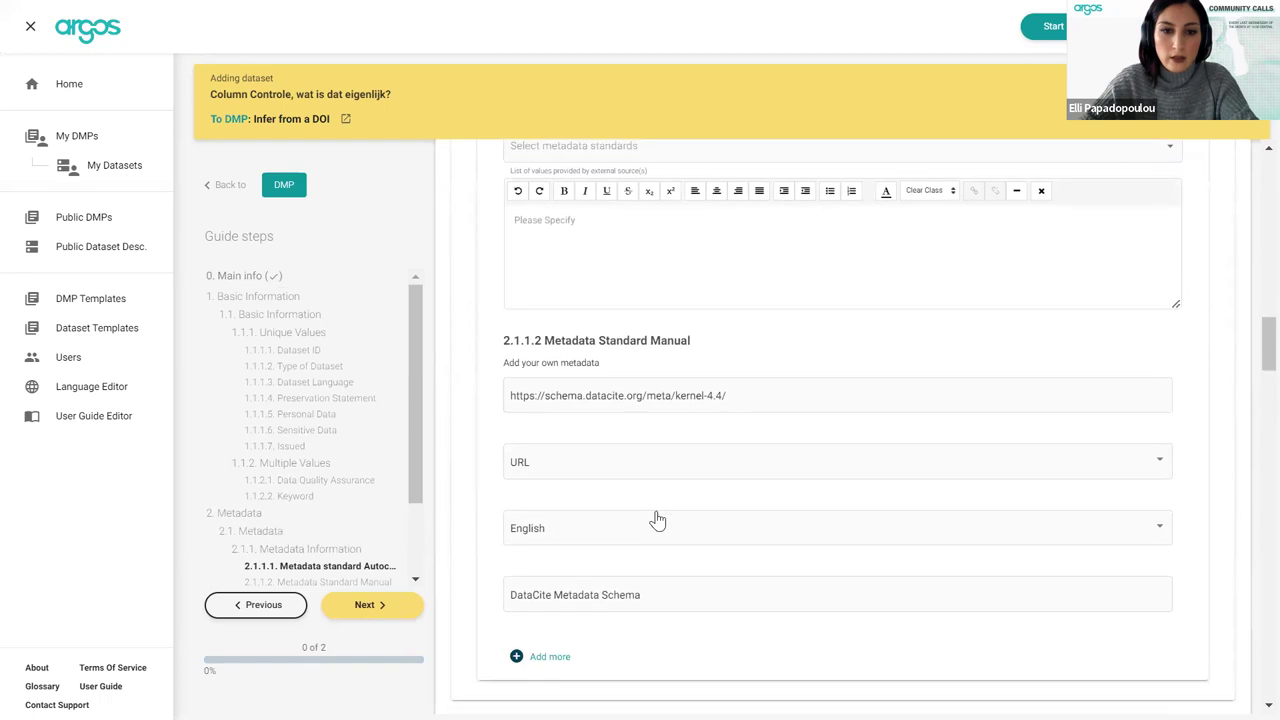
scroll(657, 517, up, 1)
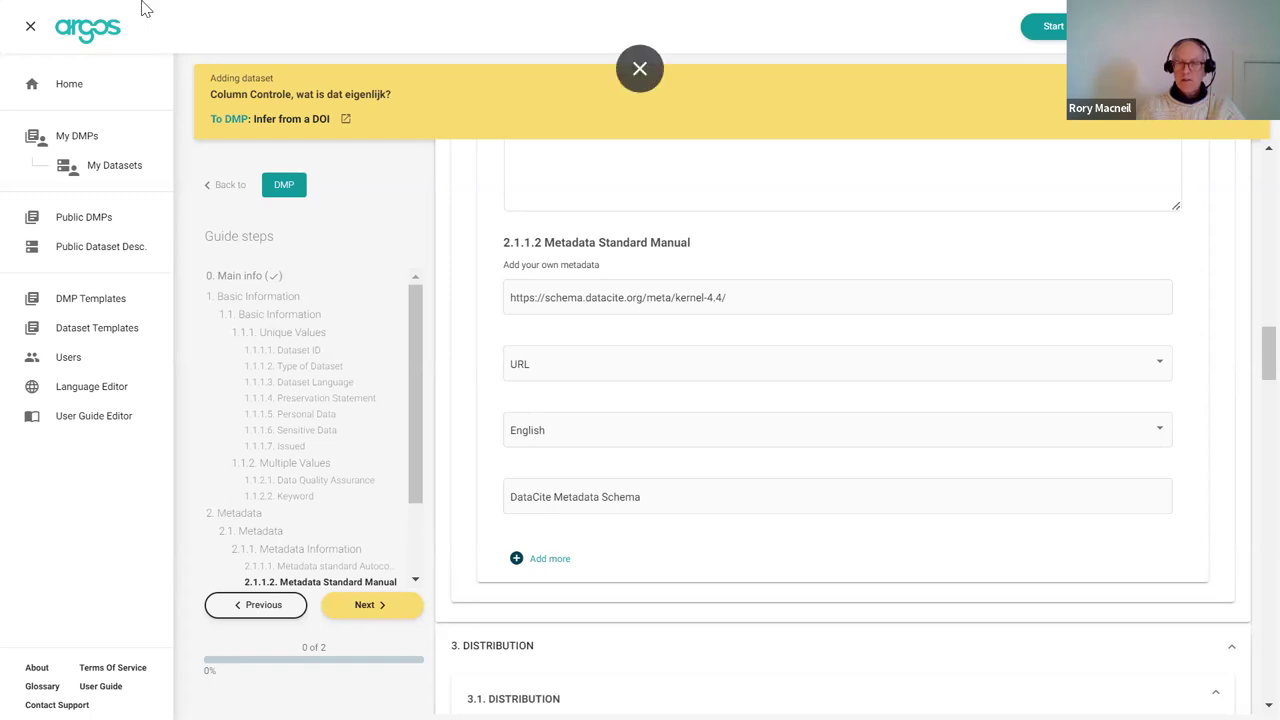
key(F11)
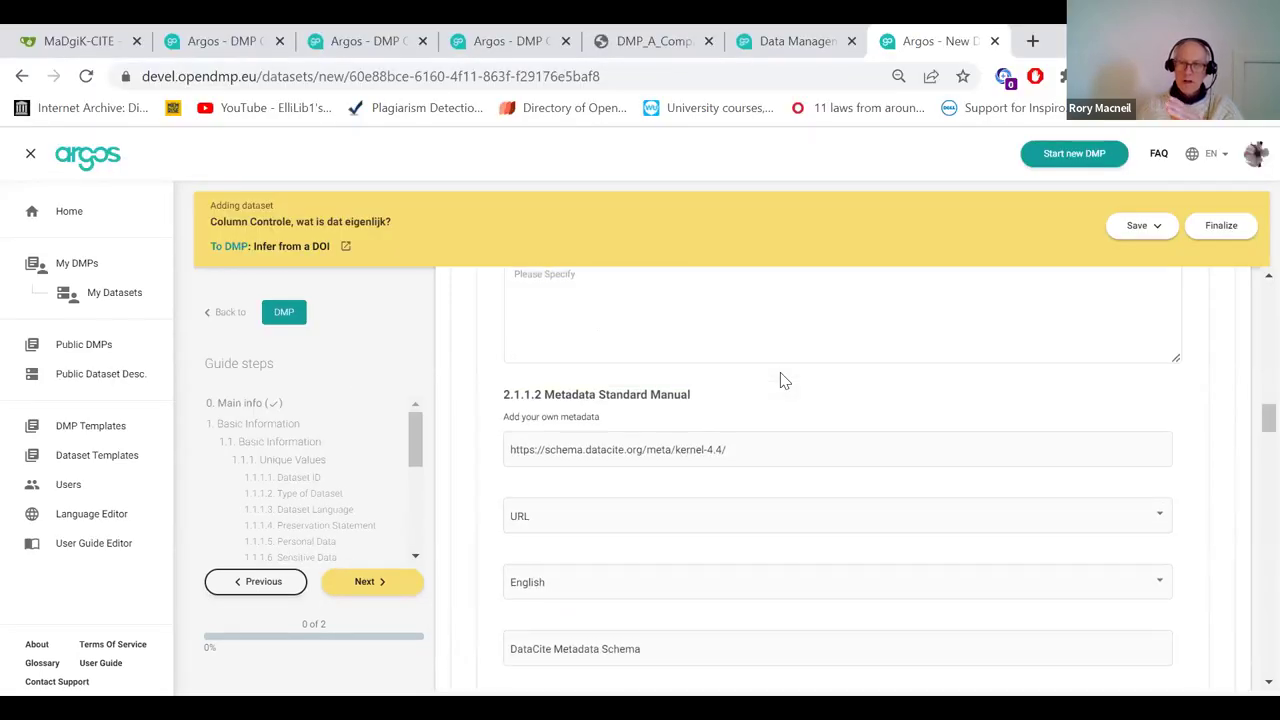
scroll(783, 380, down, 1)
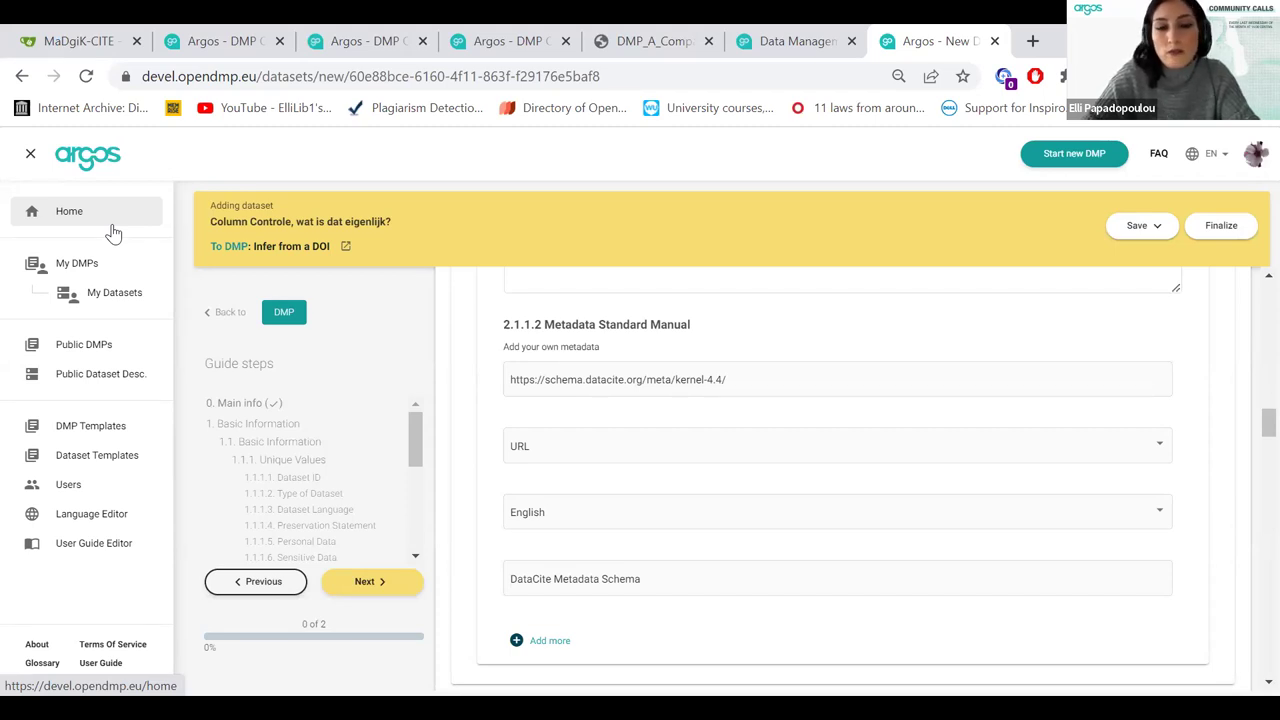
click(99, 170)
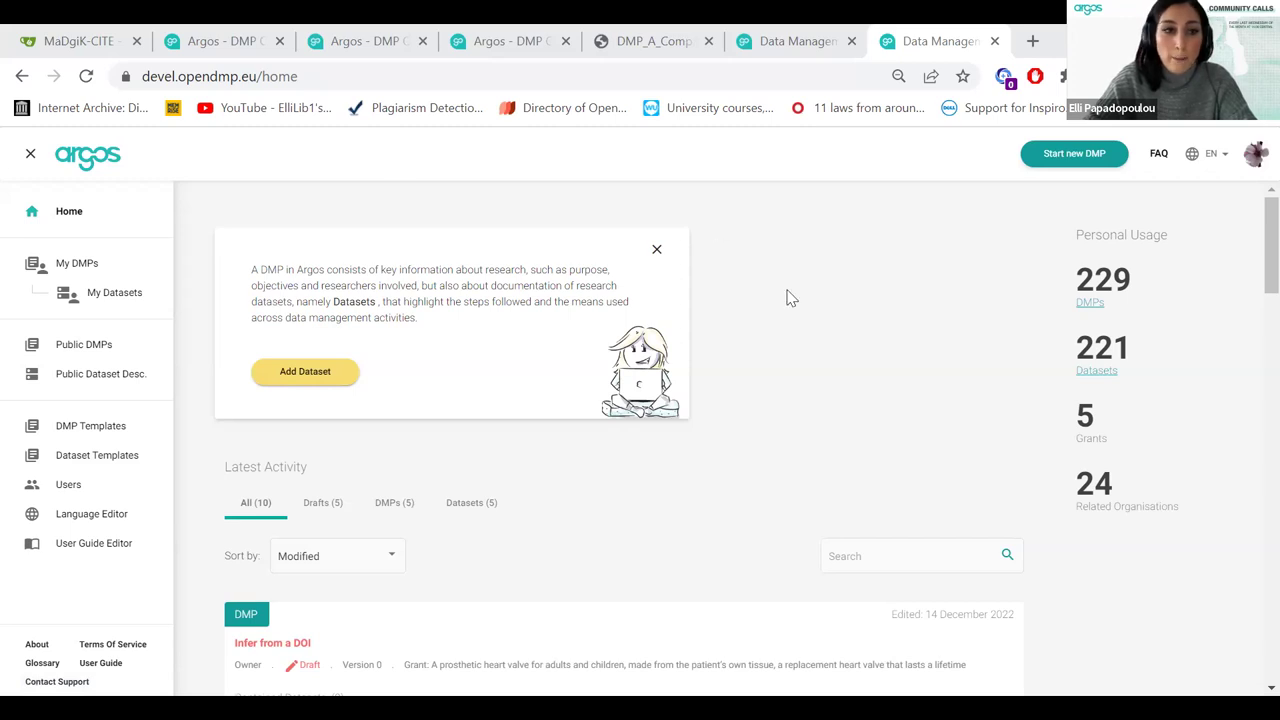
View the blank dataset template form from the dataset templates list, and return to the home page
click(95, 460)
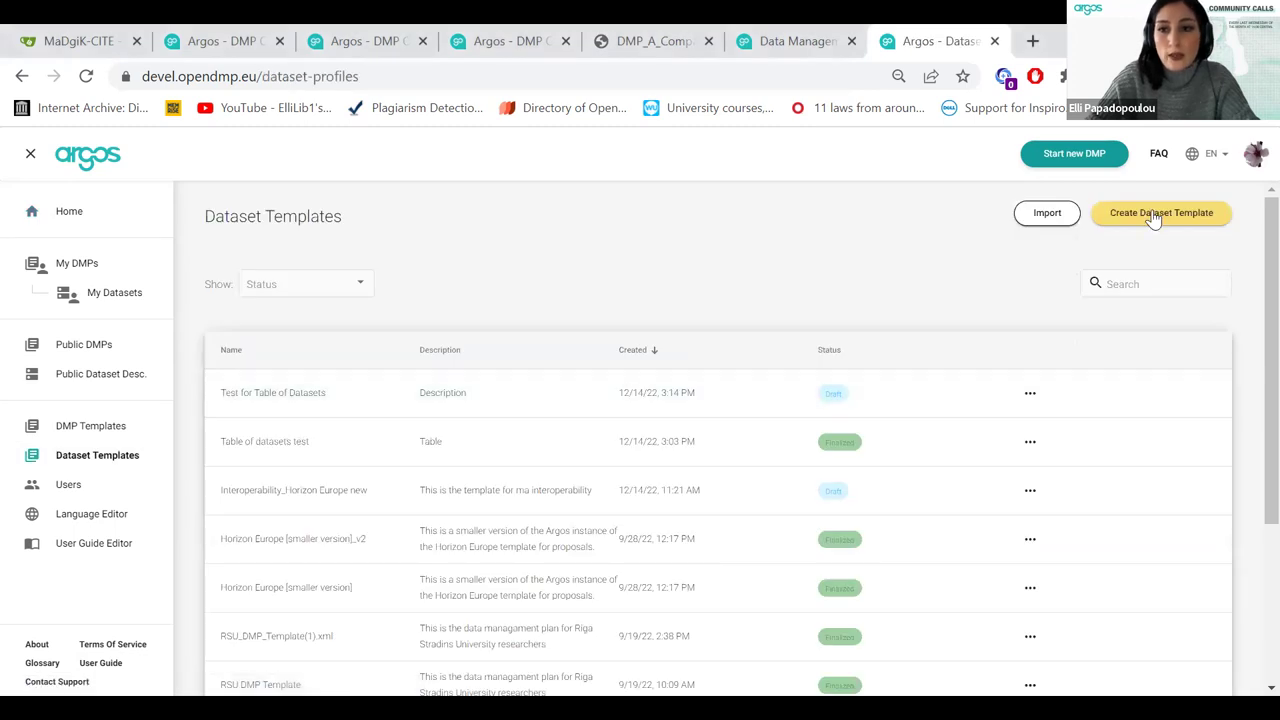
click(1155, 215)
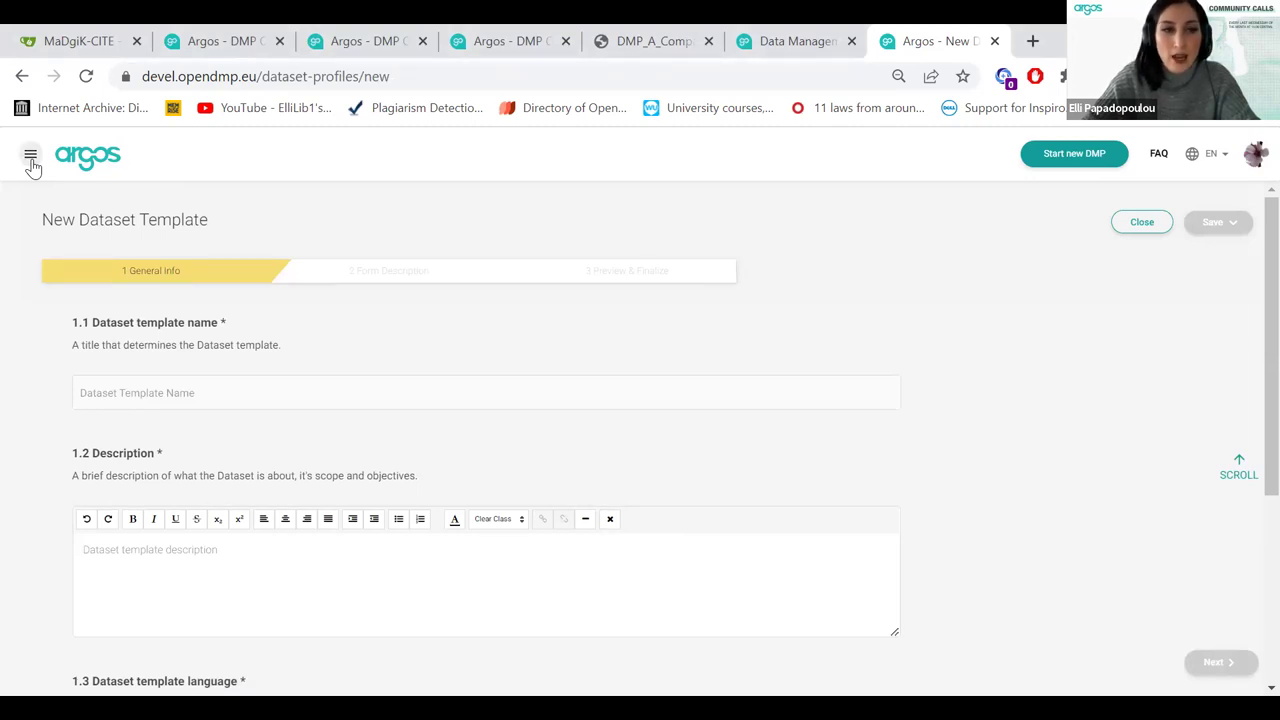
click(90, 160)
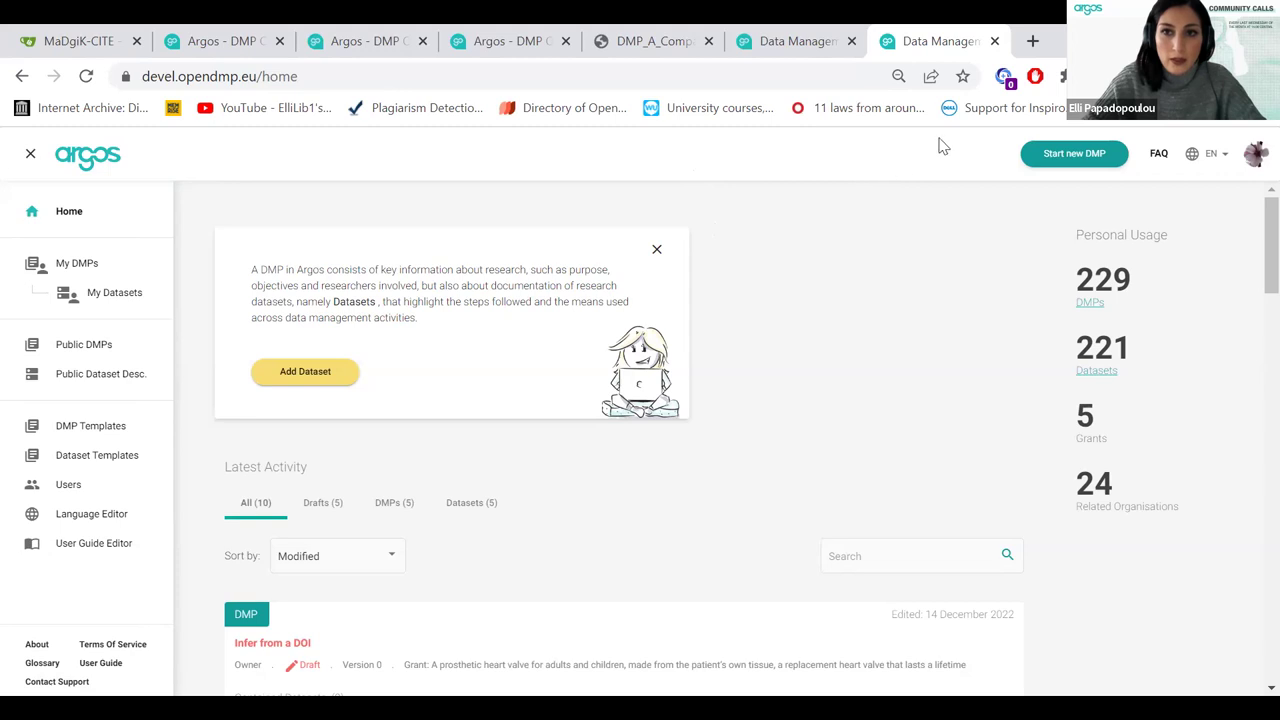
Switch to the test1.opendmp.eu instance, close the devel.opendmp.eu page, and show the browser full screen
click(795, 38)
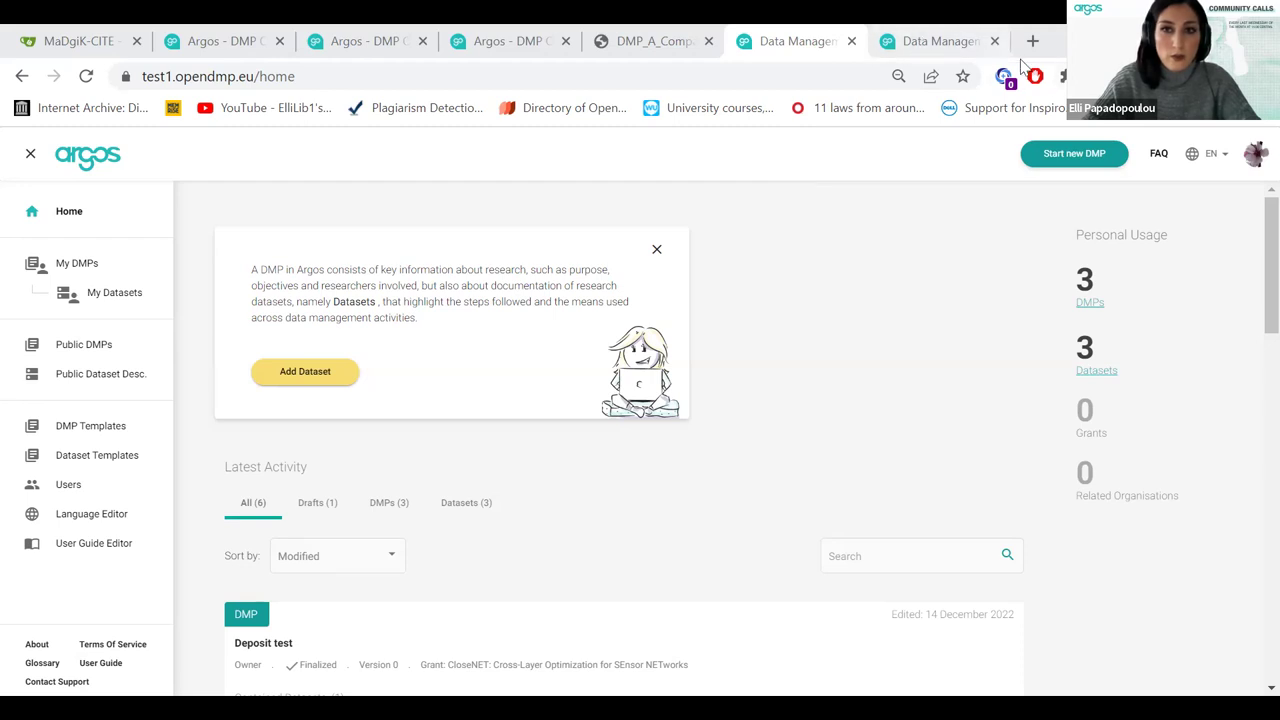
click(995, 41)
click(1265, 76)
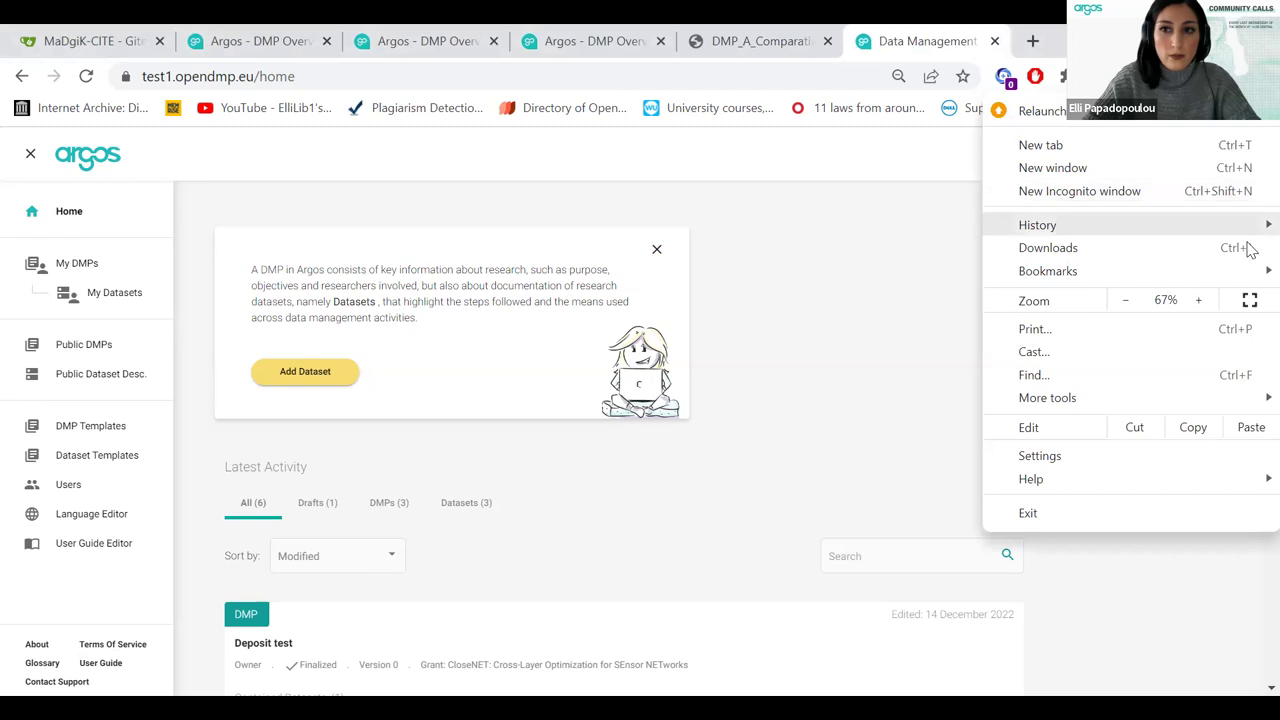
click(1250, 301)
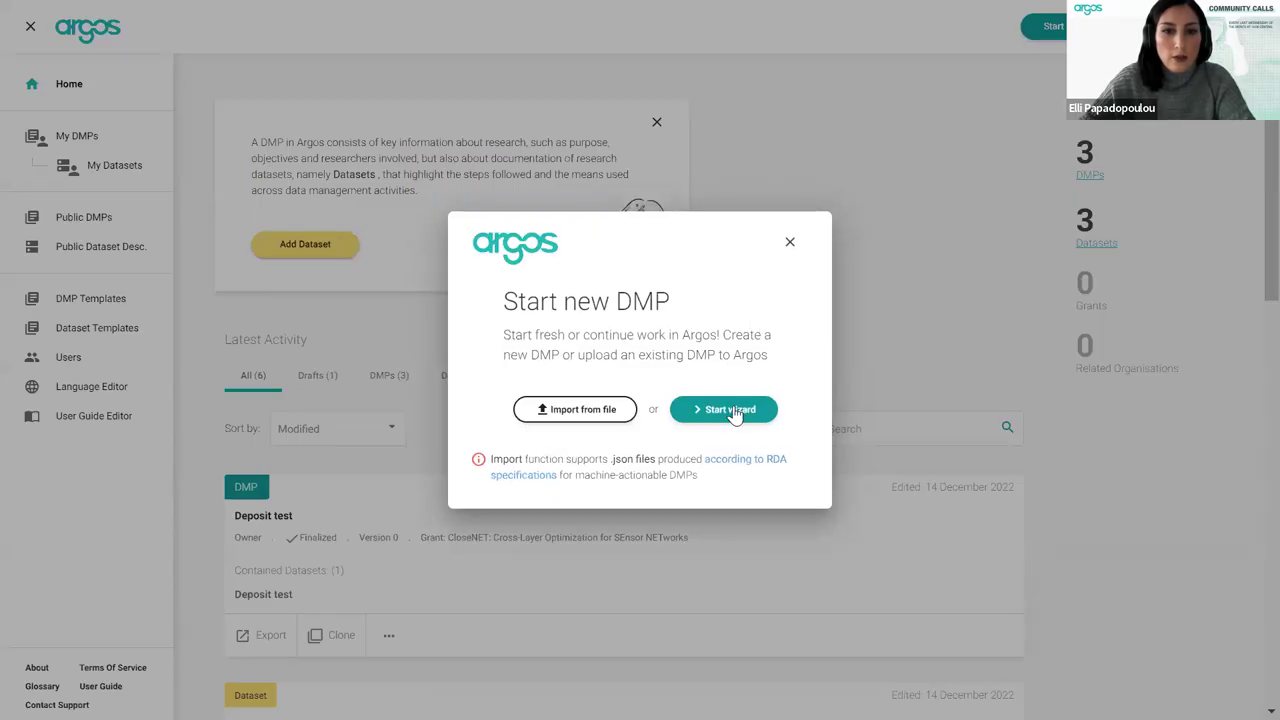
Start a new DMP with the wizard and title it "DMP deposit"
click(733, 412)
click(467, 262)
text(DMP)
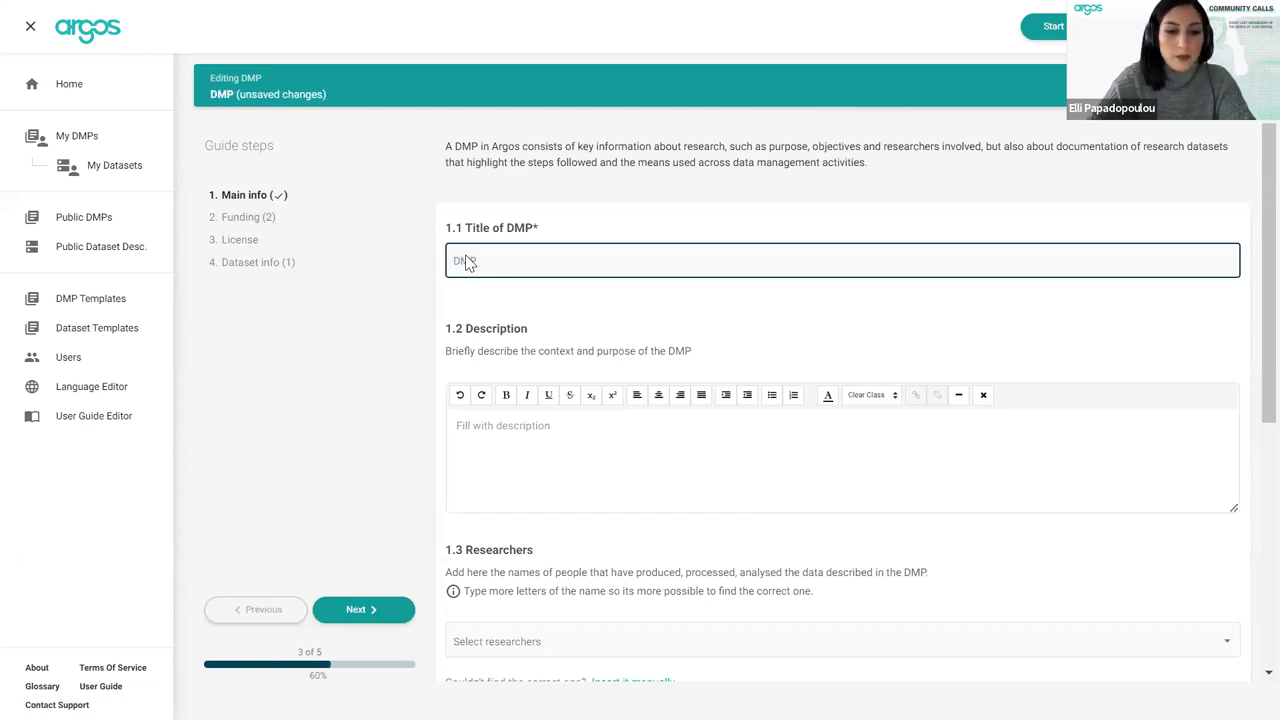
text( two)
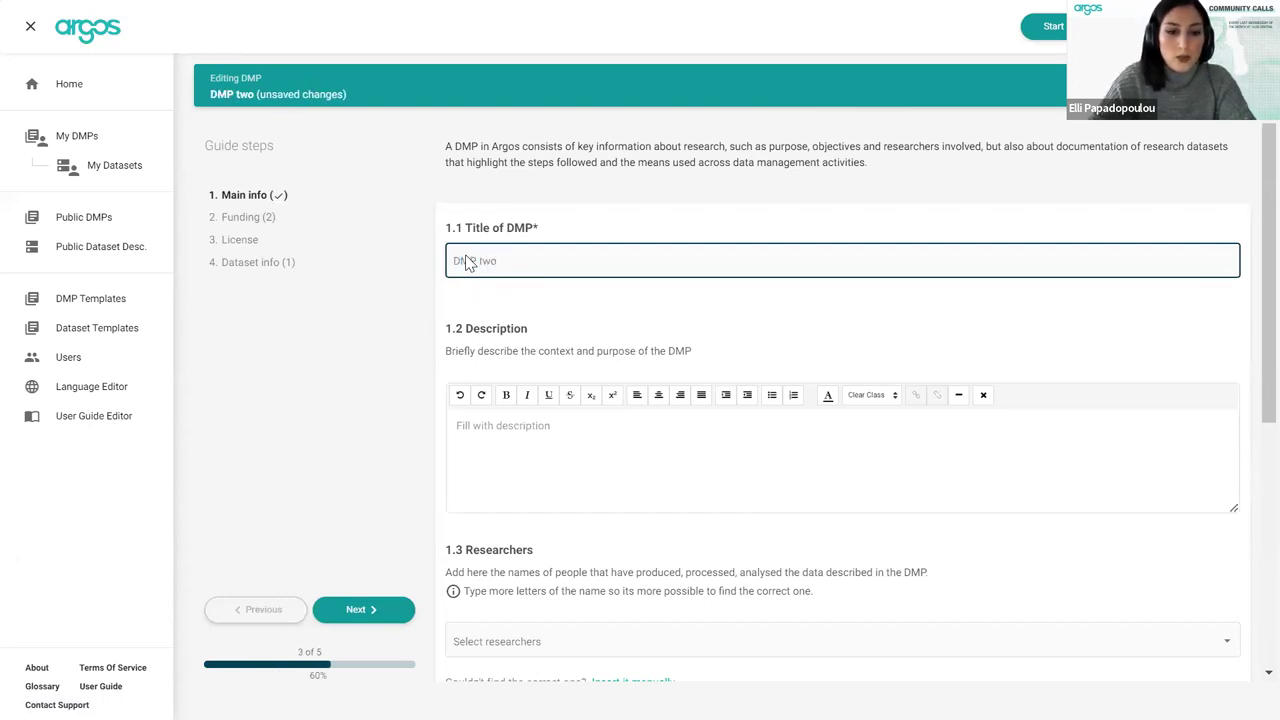
key(BackSpace)
key(BackSpace)
key(BackSpace)
text(d)
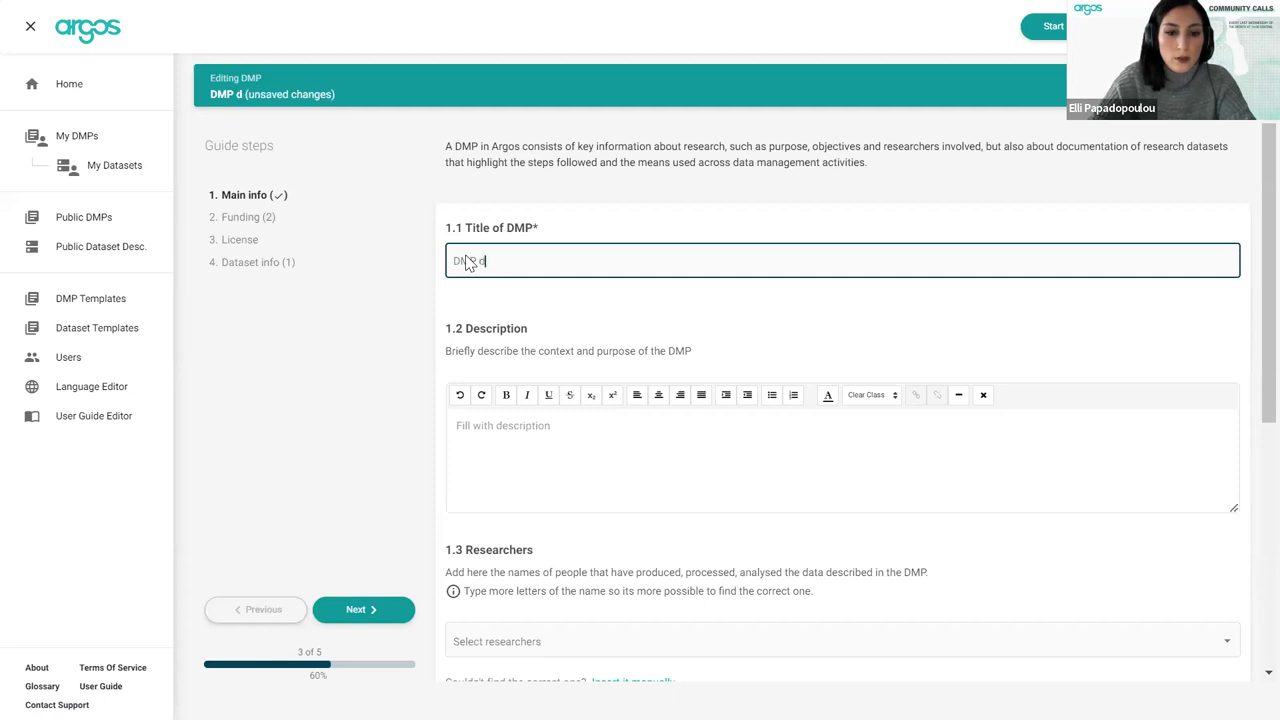
text(eposit)
Set the funder to European Commission and choose the grant "A Comparative Study of Resilience in Survivors of War Rape and Sexual Violence"
scroll(529, 483, down, 2)
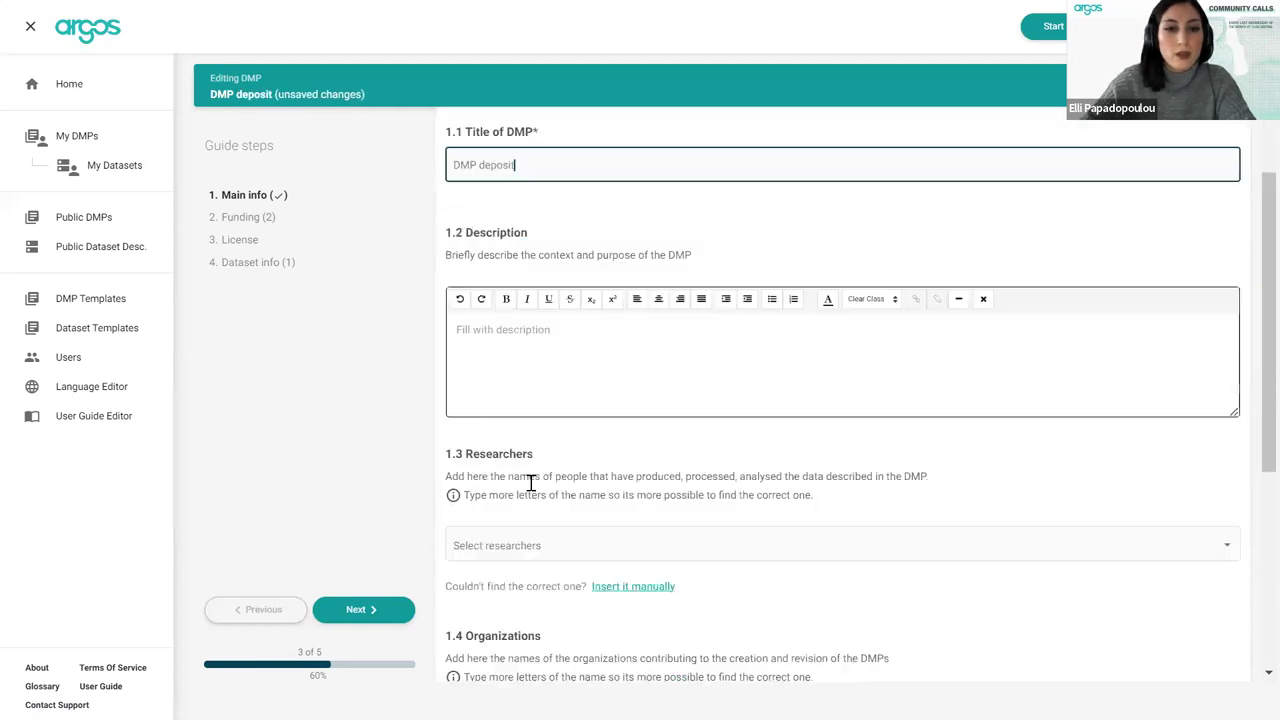
click(272, 218)
click(505, 318)
text(eur)
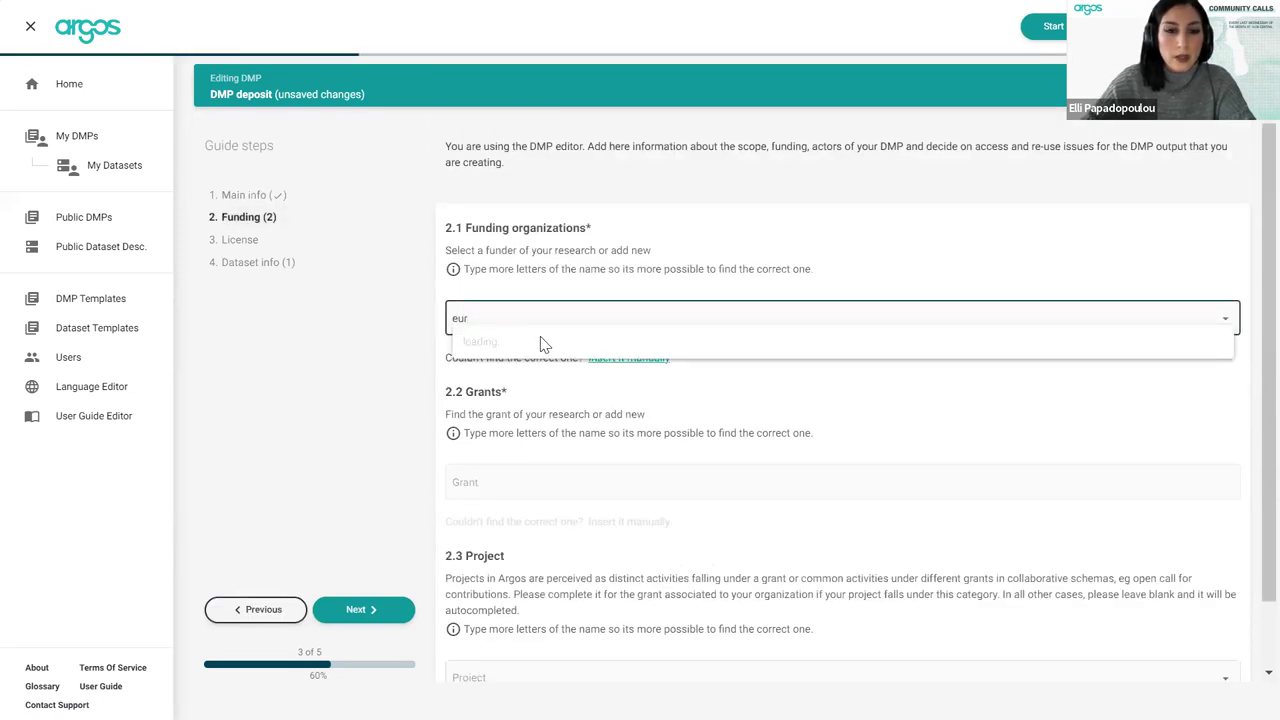
click(540, 345)
click(527, 478)
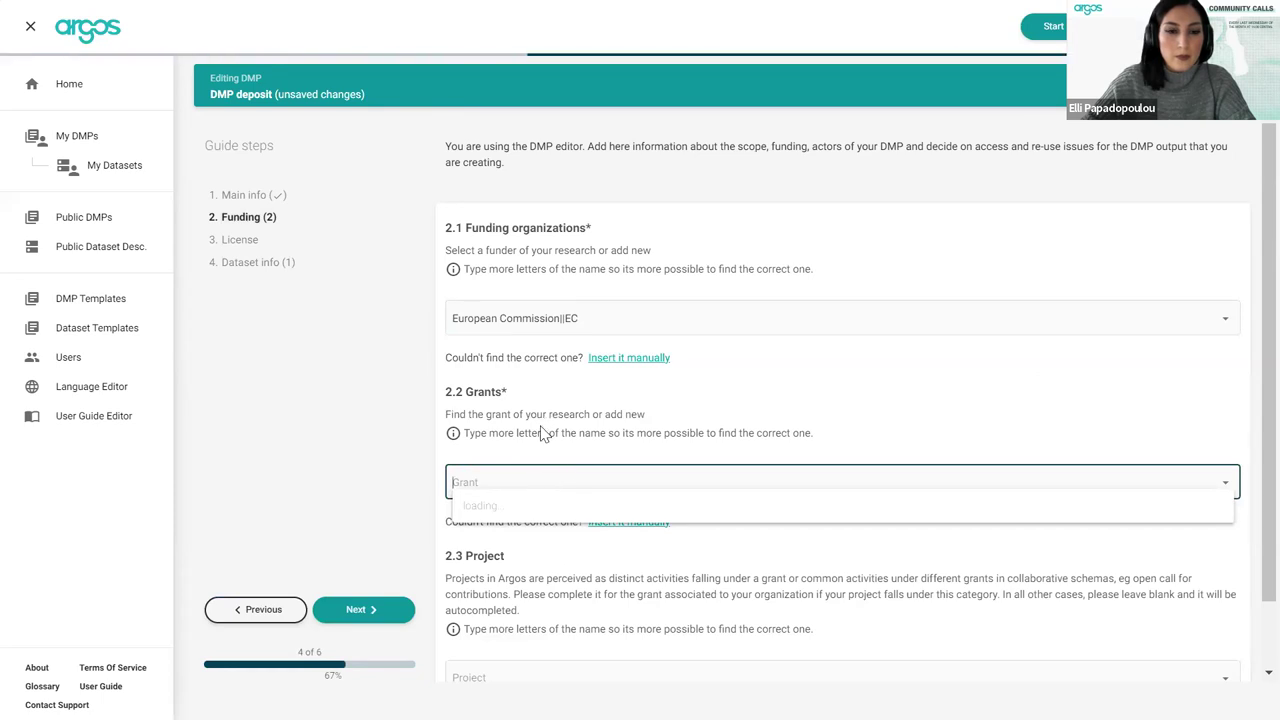
click(553, 512)
scroll(551, 526, down, 1)
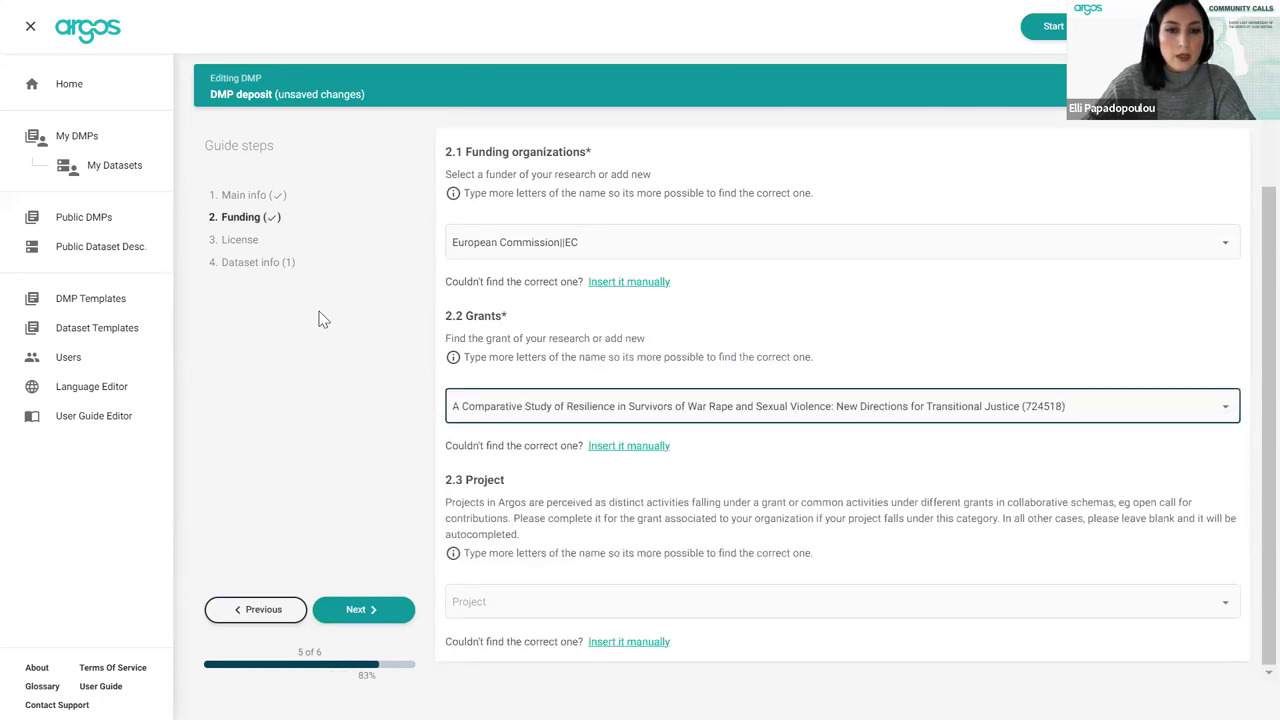
Select "My first dataset template" as the DMP's dataset template and save the DMP while adding a dataset
click(271, 262)
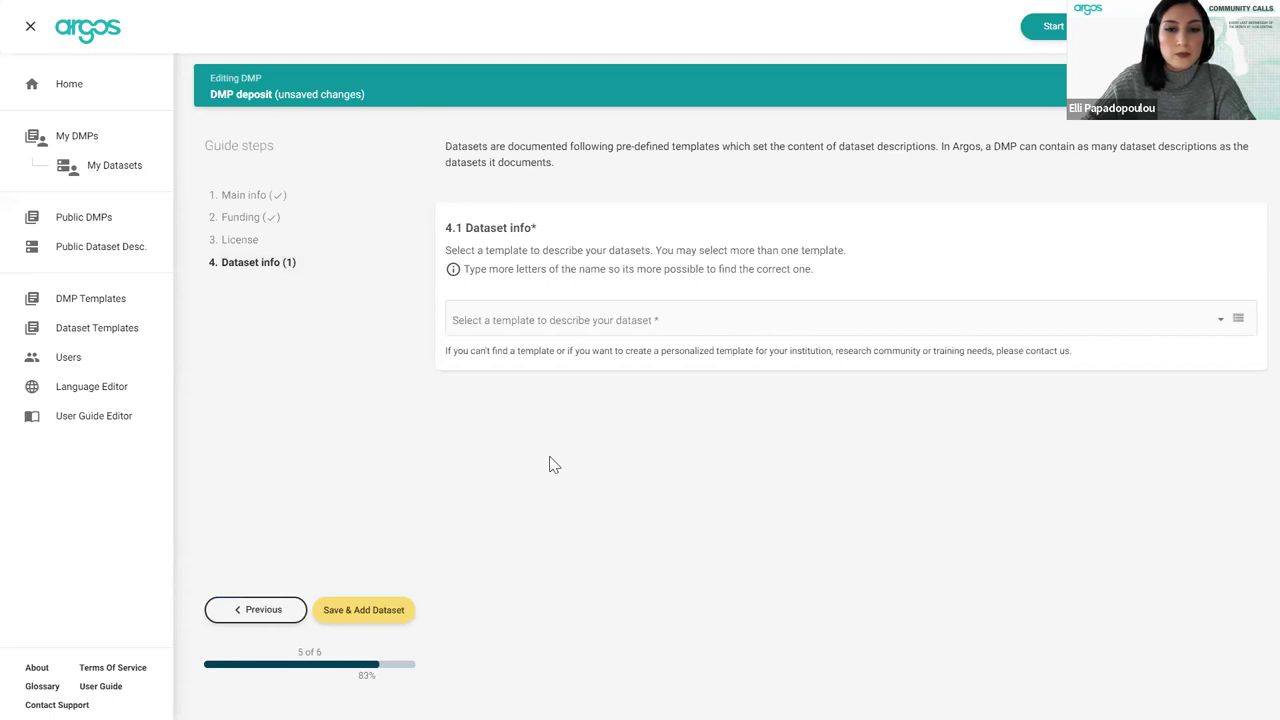
click(525, 323)
scroll(570, 449, down, 3)
scroll(569, 449, up, 3)
click(557, 441)
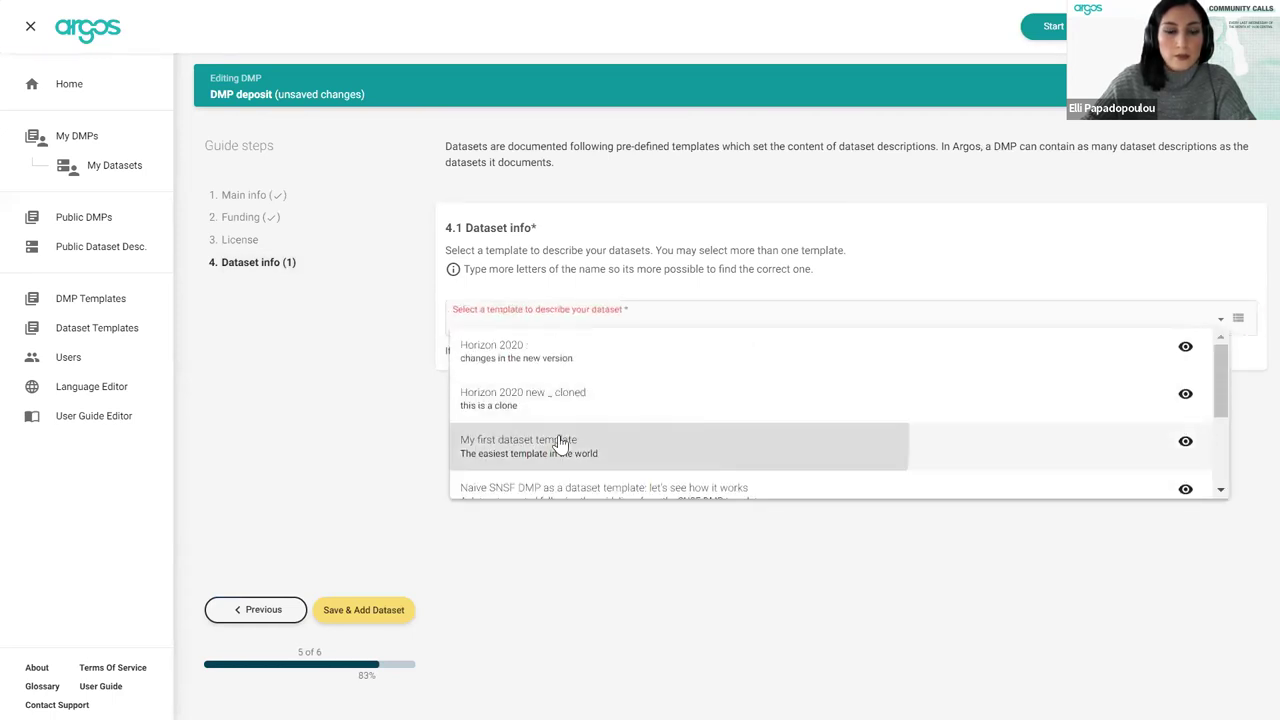
click(363, 609)
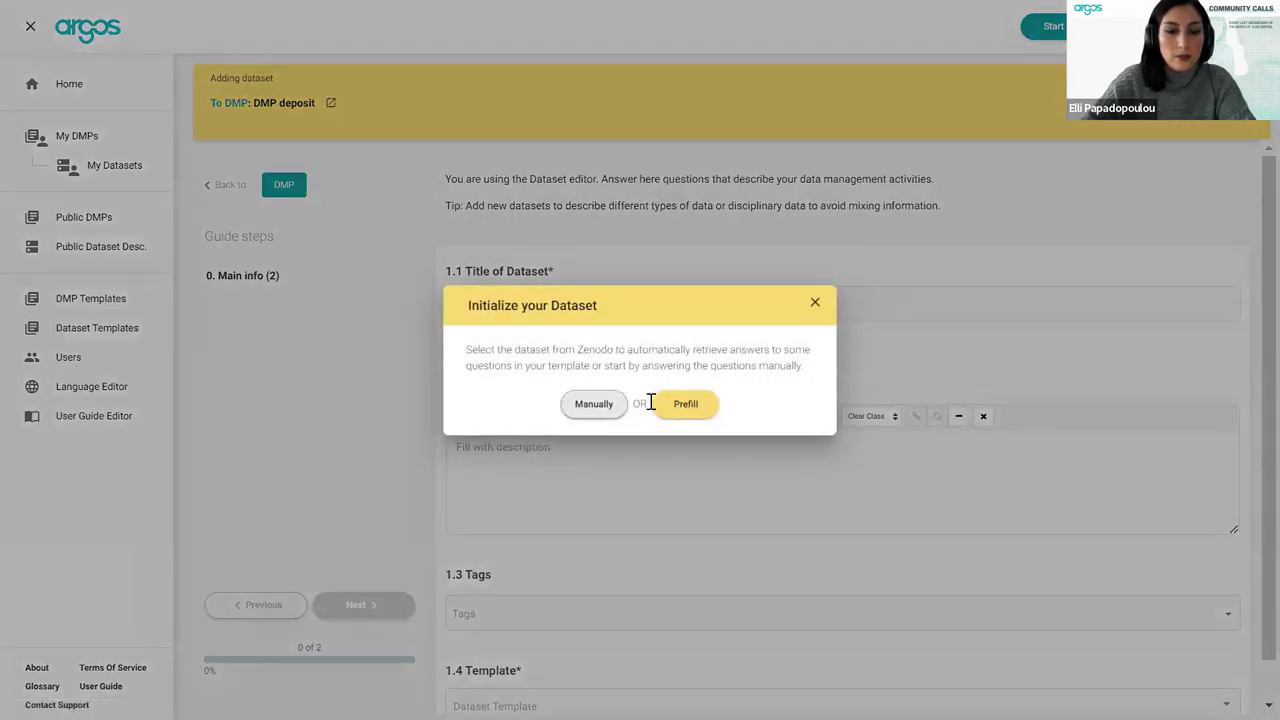
Initialize the dataset manually, title it "Dataset collection", and assign it "My first dataset template"
click(594, 404)
click(511, 302)
text(Dataset collection)
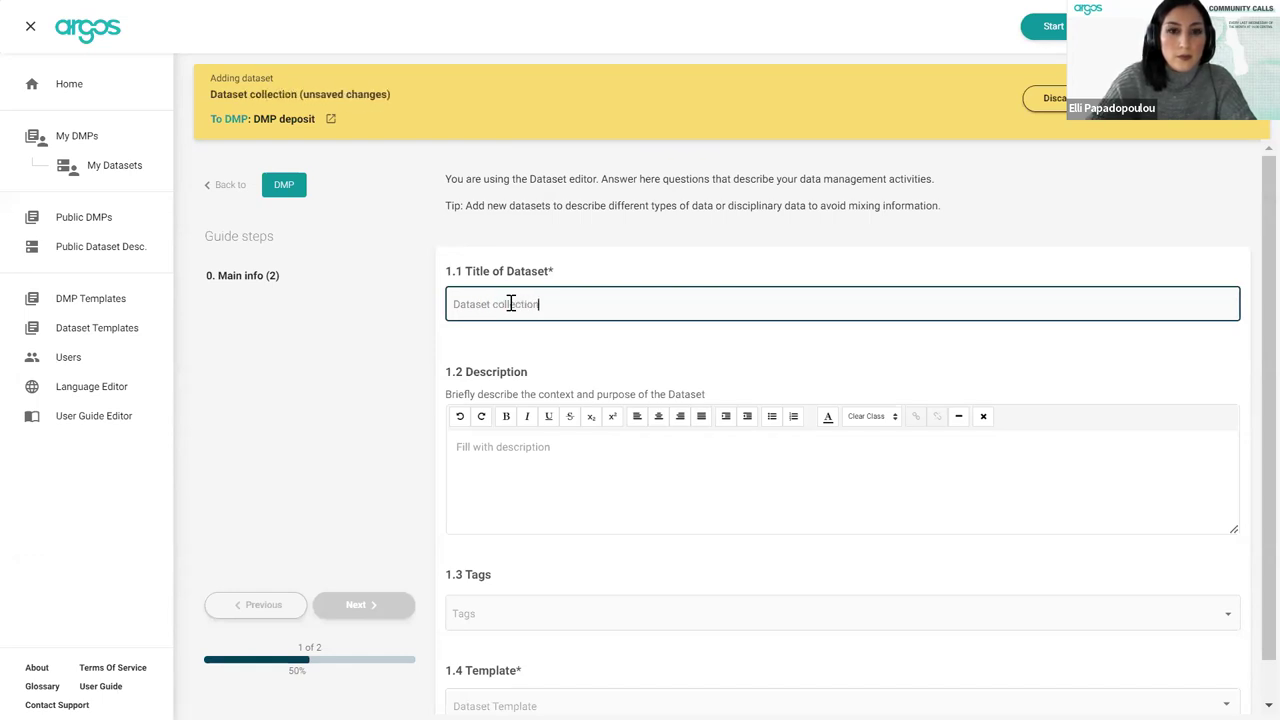
scroll(593, 489, down, 1)
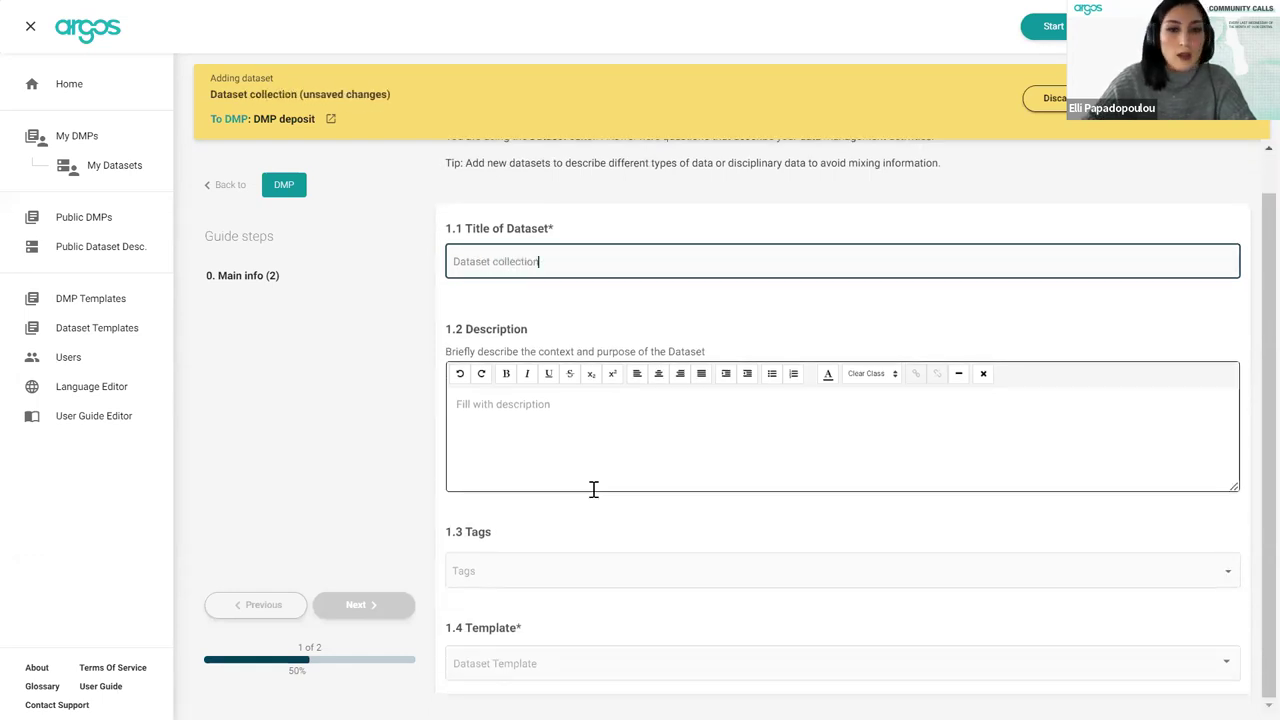
click(511, 678)
click(511, 680)
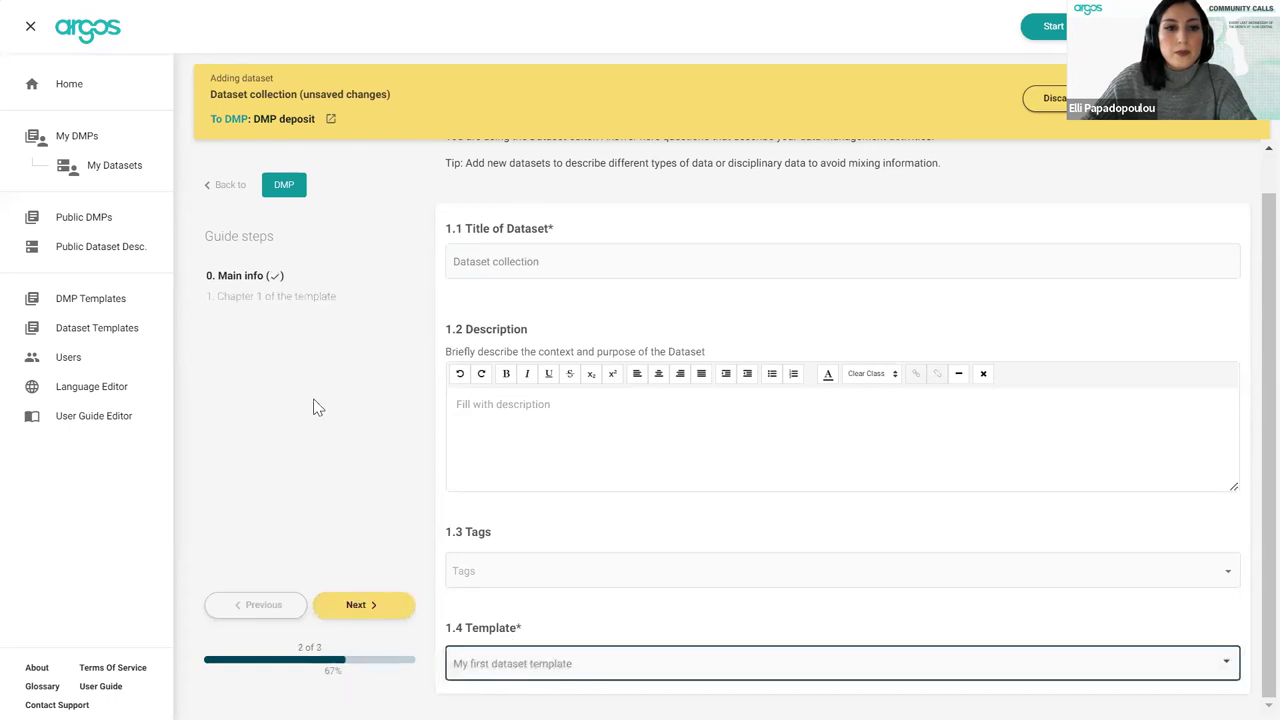
In chapter 1 of the dataset, answer the re-used data volume question with "test" and Choice 2
click(251, 295)
click(591, 363)
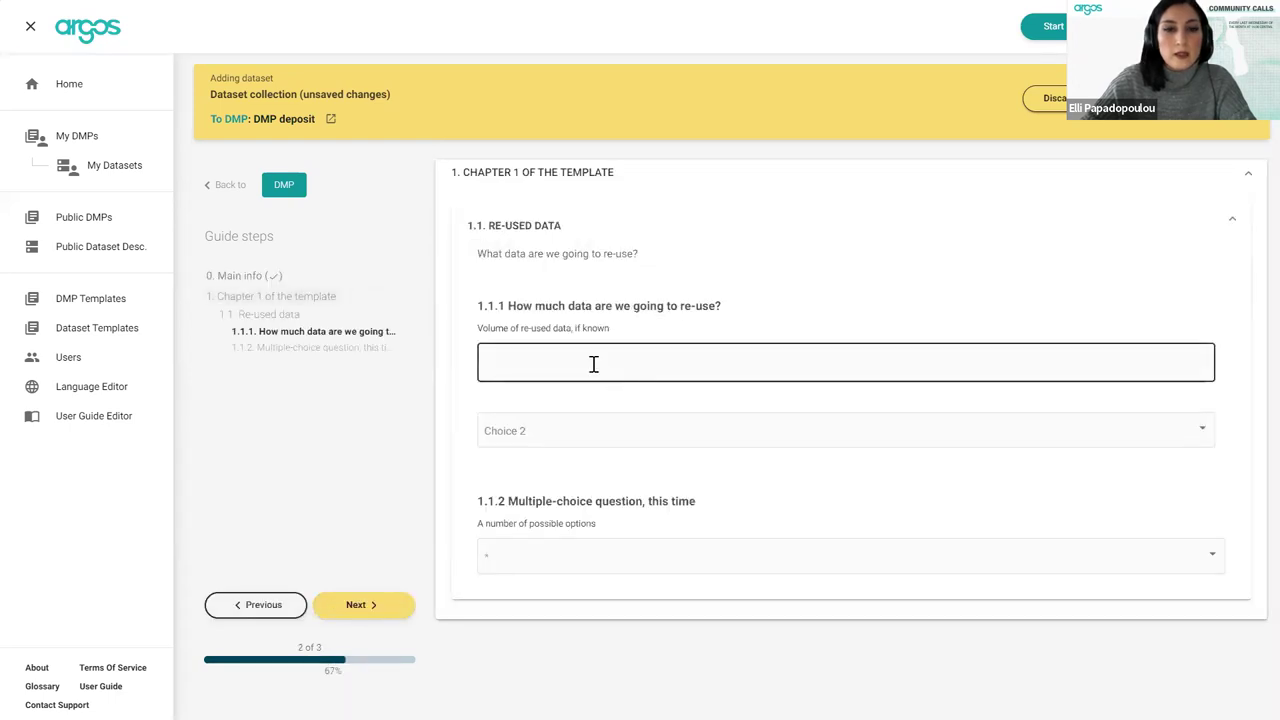
text(test)
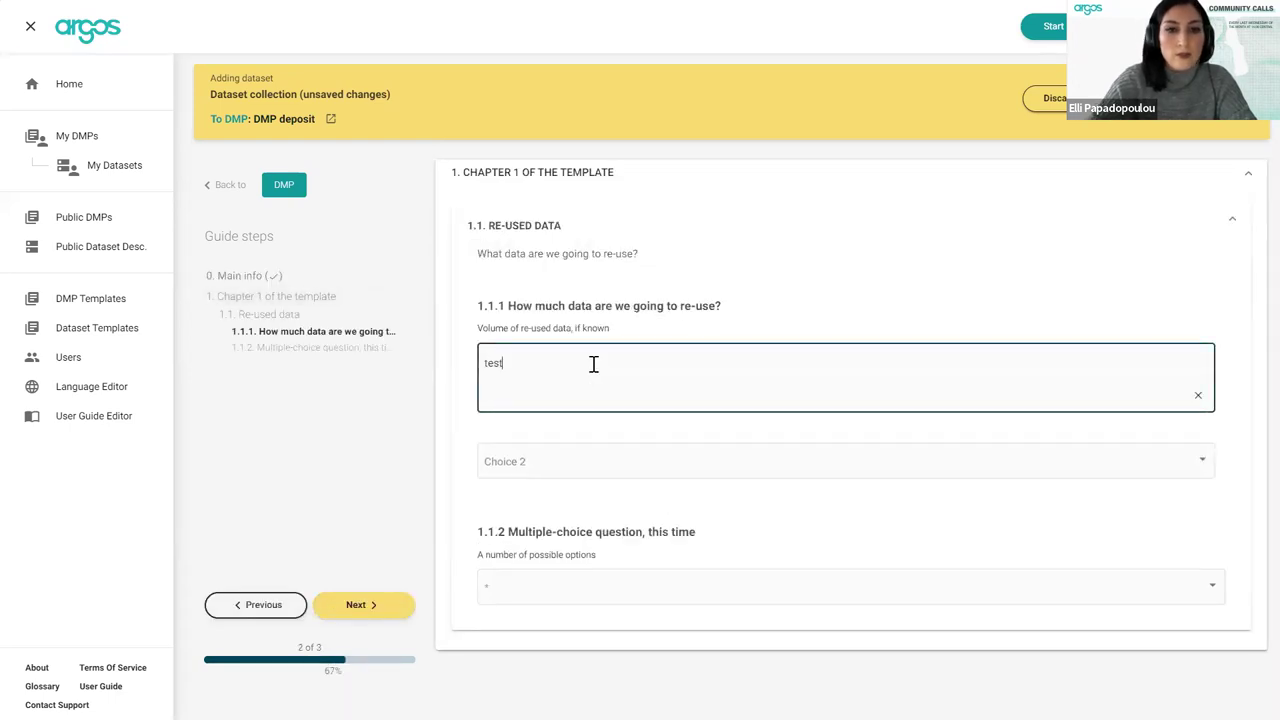
click(591, 474)
click(590, 476)
Answer the multiple-choice question with "First" and the API question with "Materials Data on Nd10(B3C4)3 by Materials Project"
click(580, 591)
click(574, 592)
click(779, 541)
scroll(779, 541, down, 1)
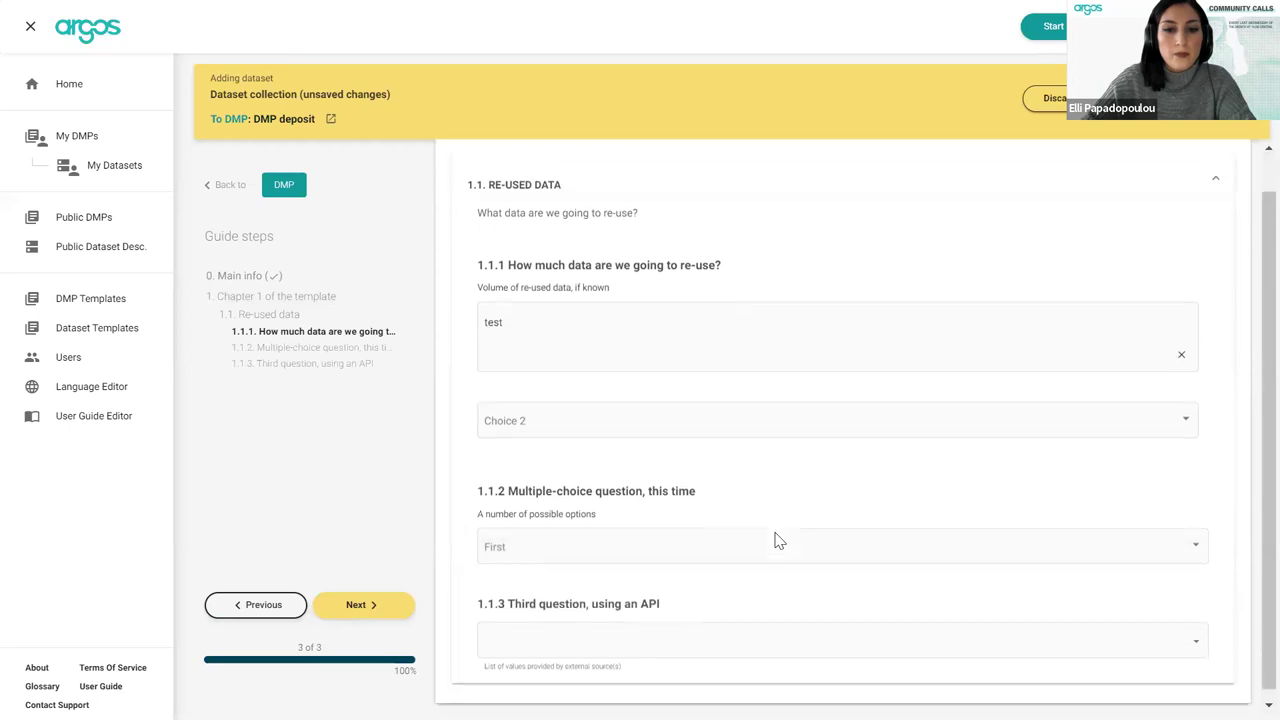
click(669, 627)
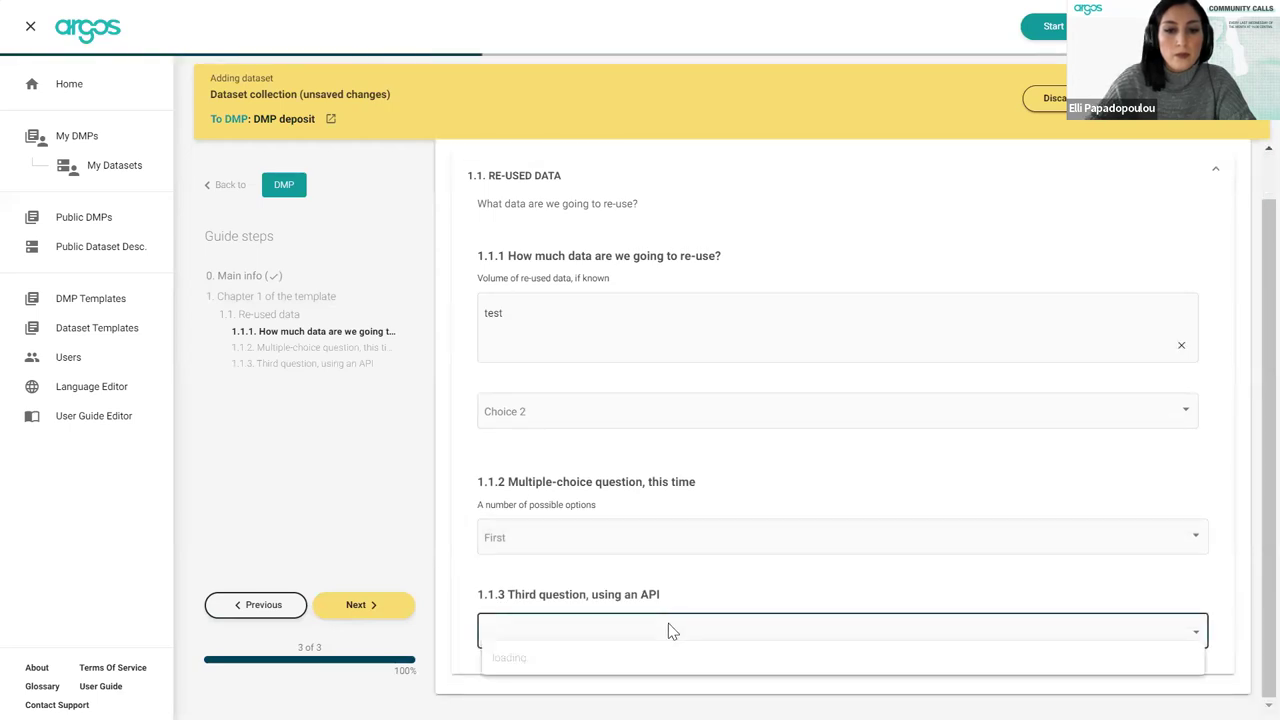
click(655, 540)
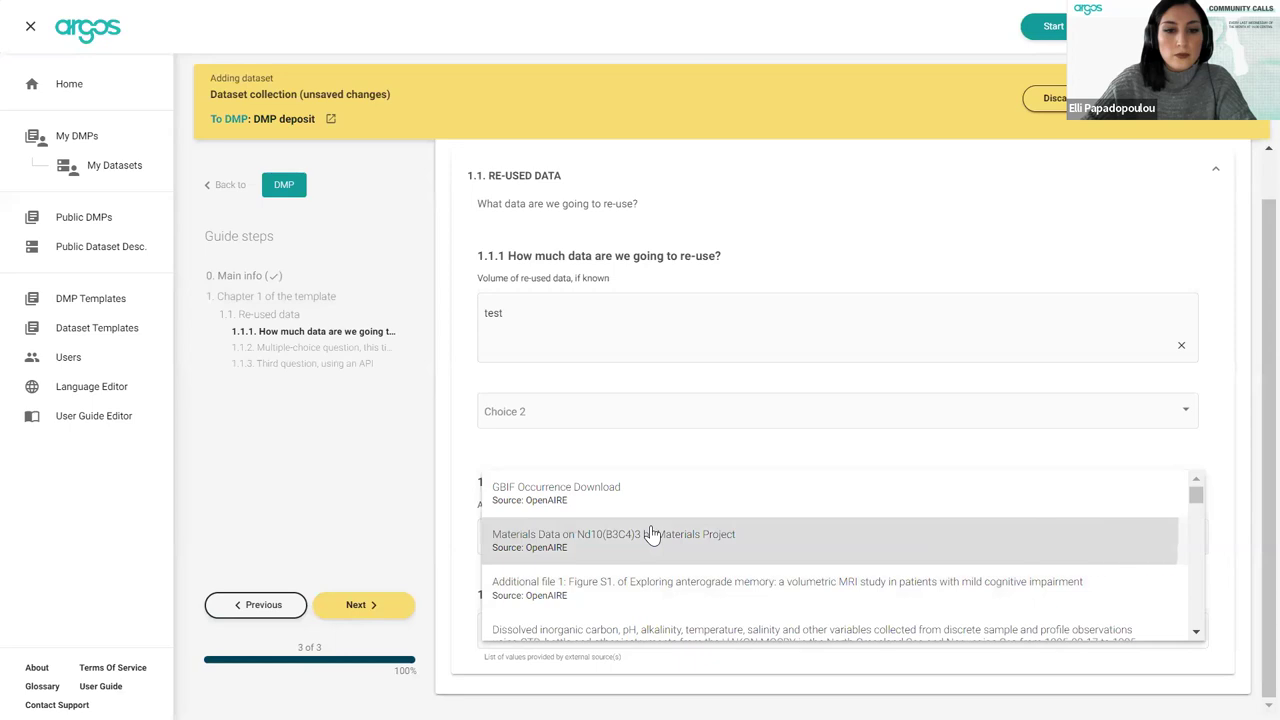
Save the dataset and open the overview of "DMP deposit" from the user's own DMPs
click(1130, 97)
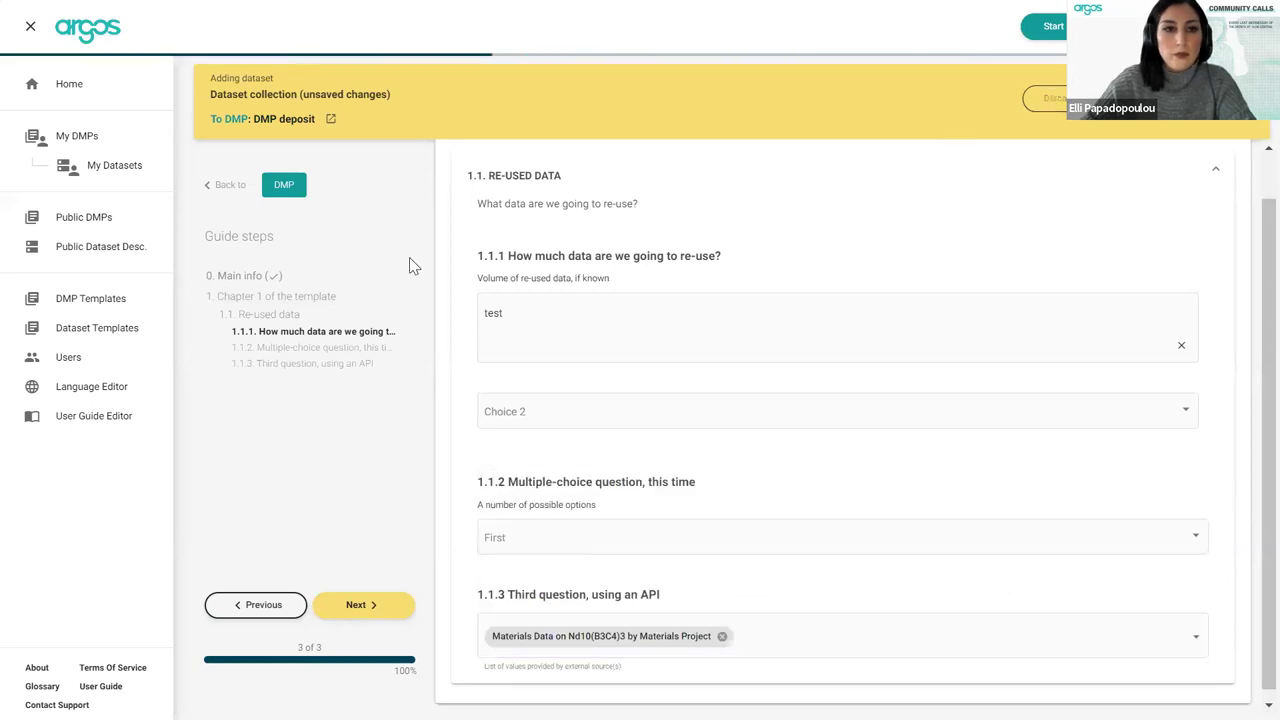
click(87, 149)
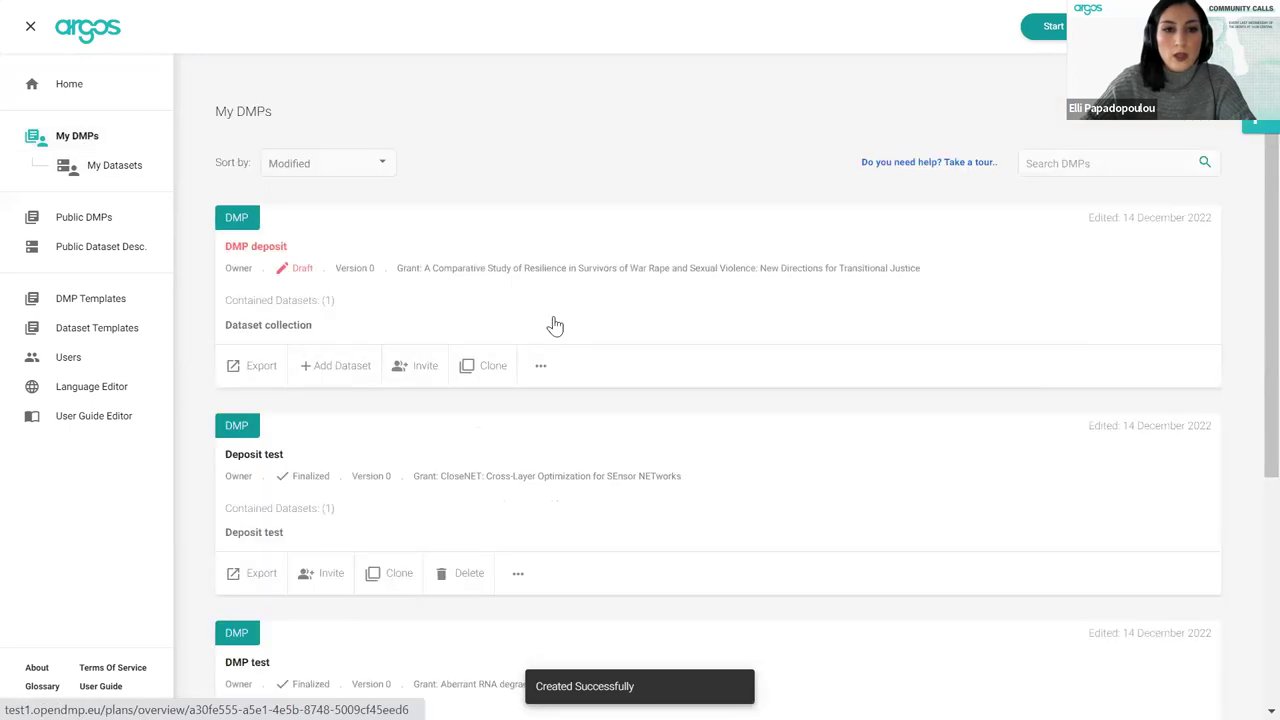
click(460, 222)
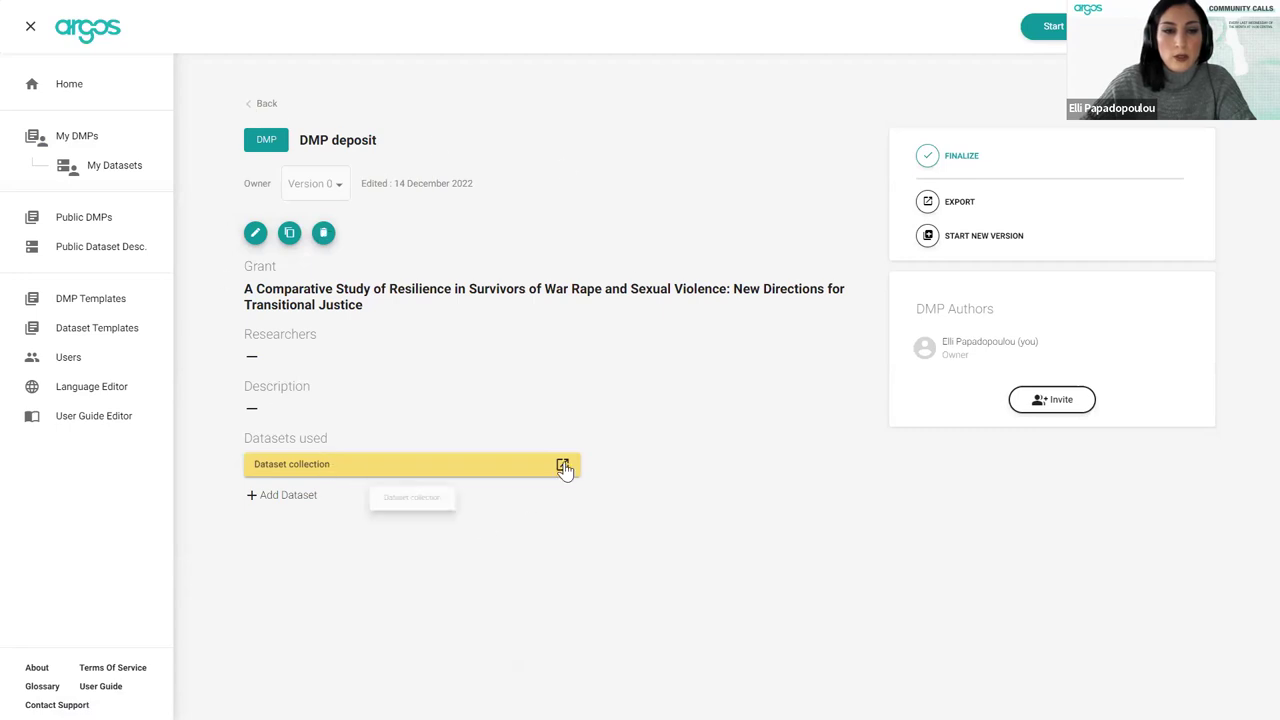
Finalize "DMP deposit" together with its draft dataset "Dataset collection"
click(928, 157)
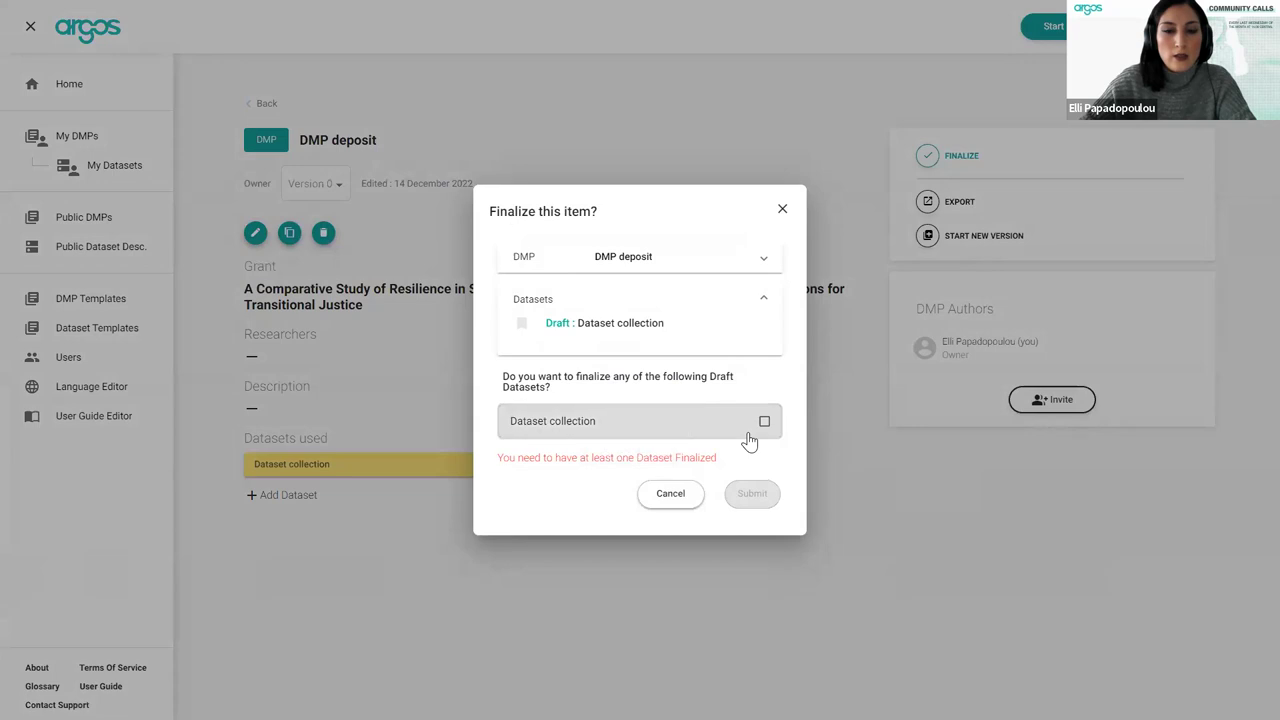
click(746, 434)
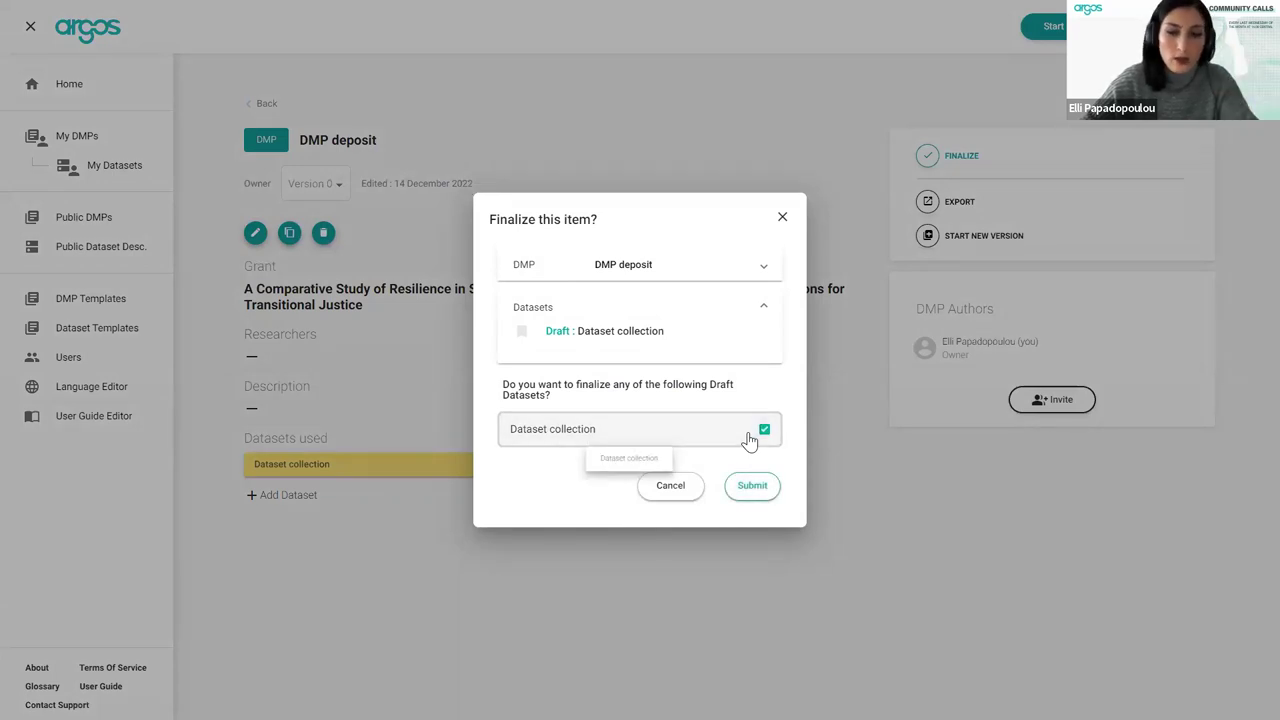
click(764, 486)
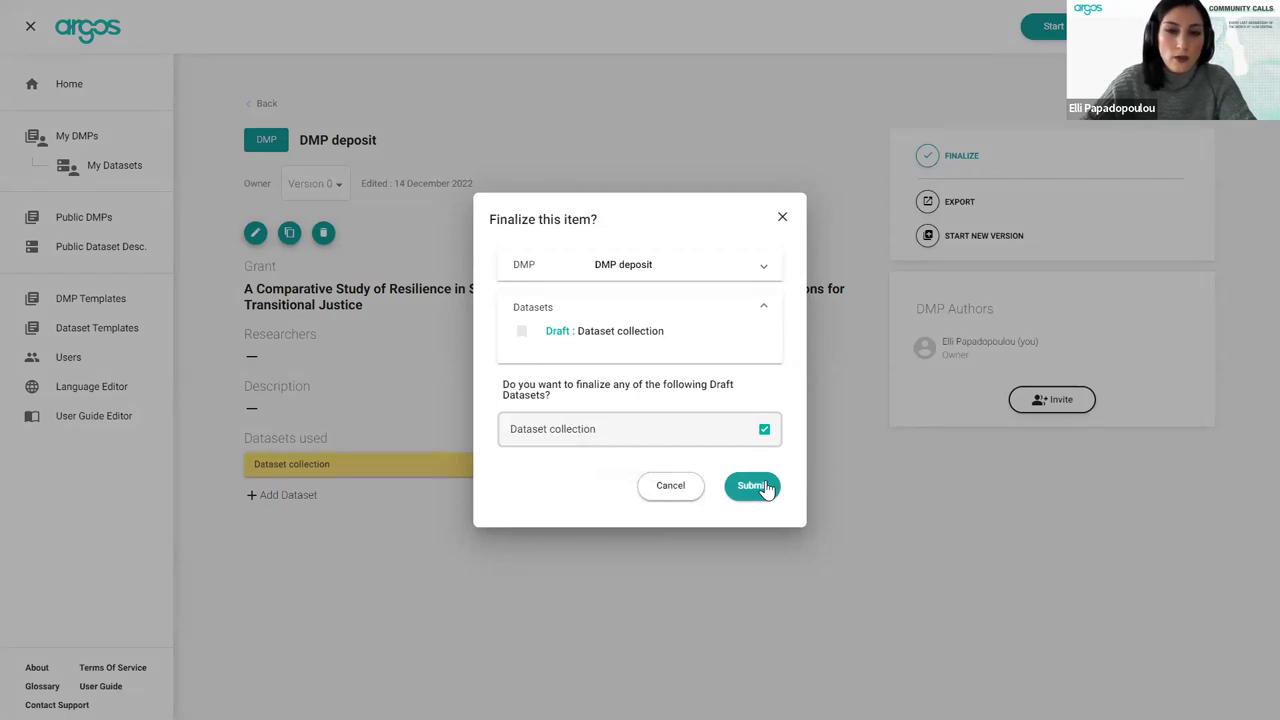
click(765, 487)
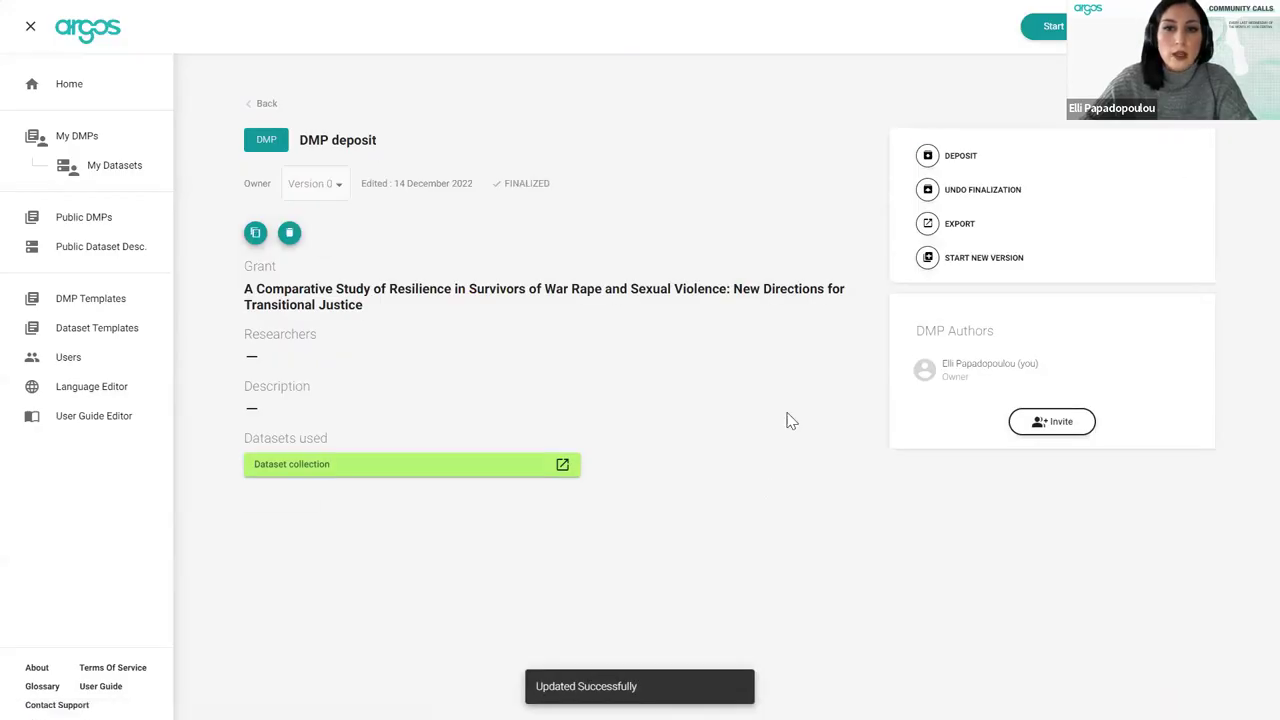
Deposit the finalized DMP in the Dataverse repository and open the record behind its DOI
click(927, 162)
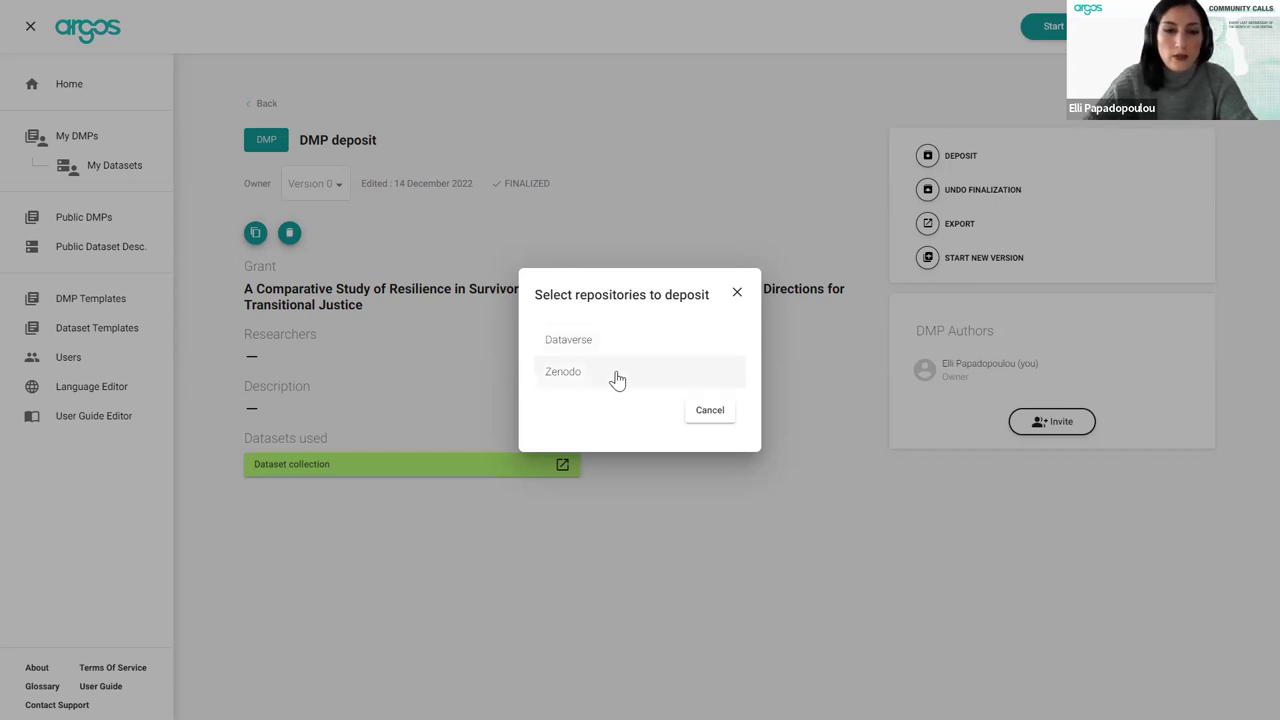
click(594, 345)
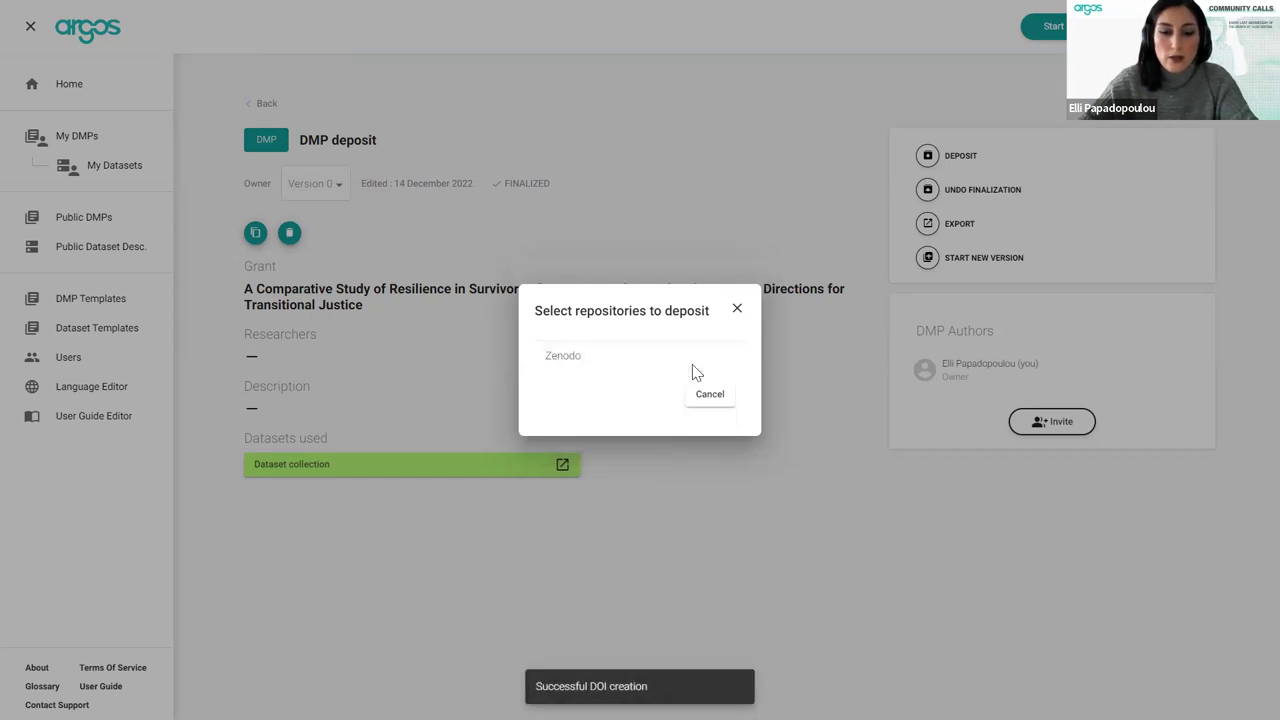
click(737, 312)
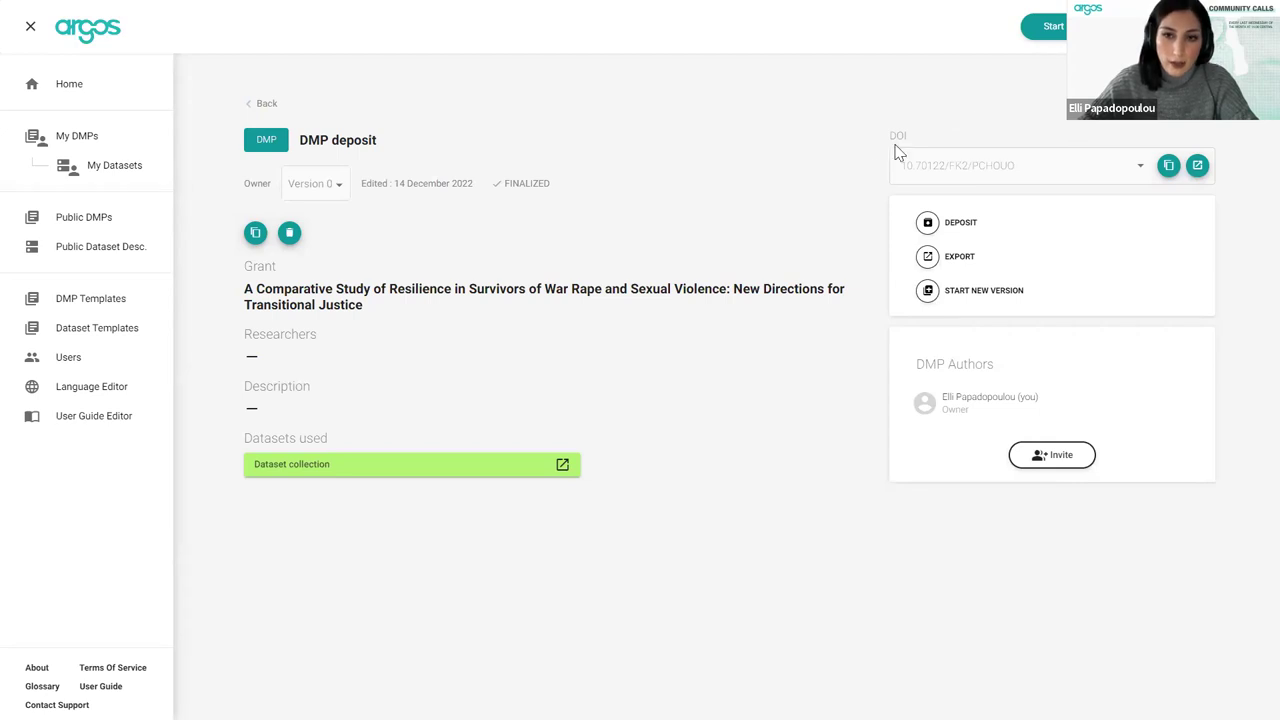
click(1199, 166)
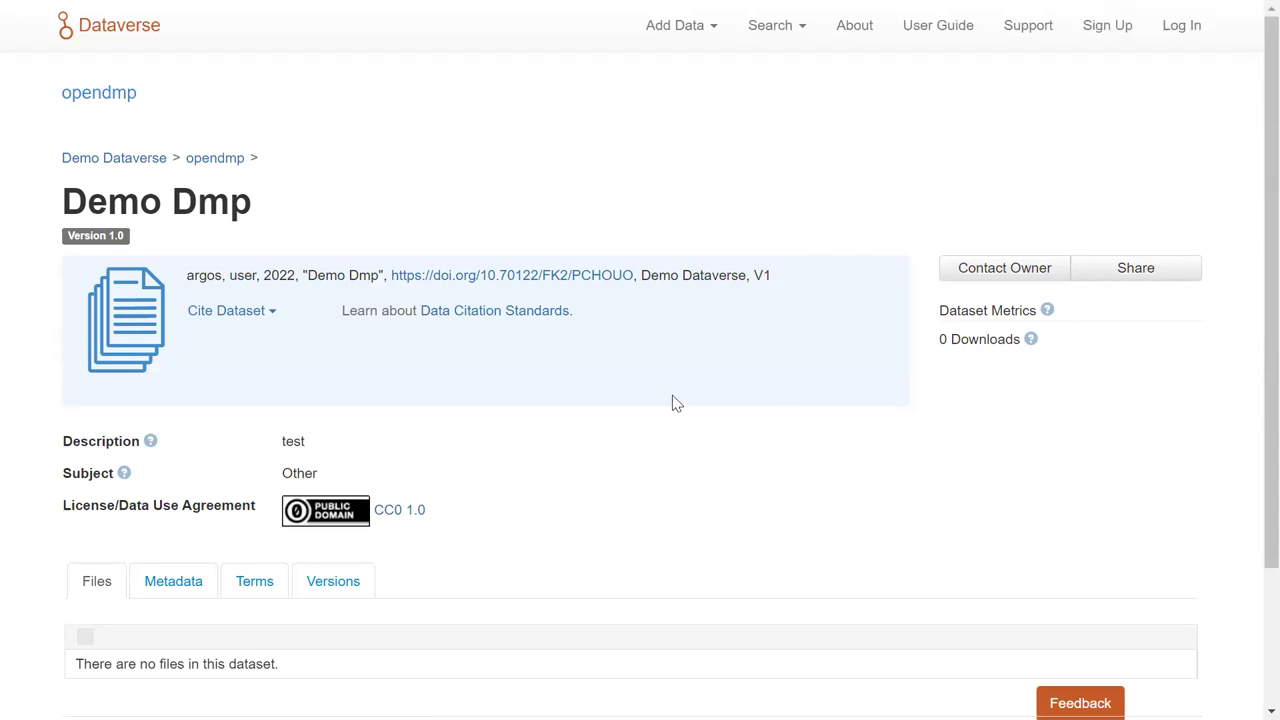
Look over the deposited "Demo Dmp" record in Dataverse, from its citation and license down to its files
scroll(649, 356, down, 2)
scroll(649, 356, up, 2)
scroll(649, 355, down, 2)
scroll(649, 355, up, 2)
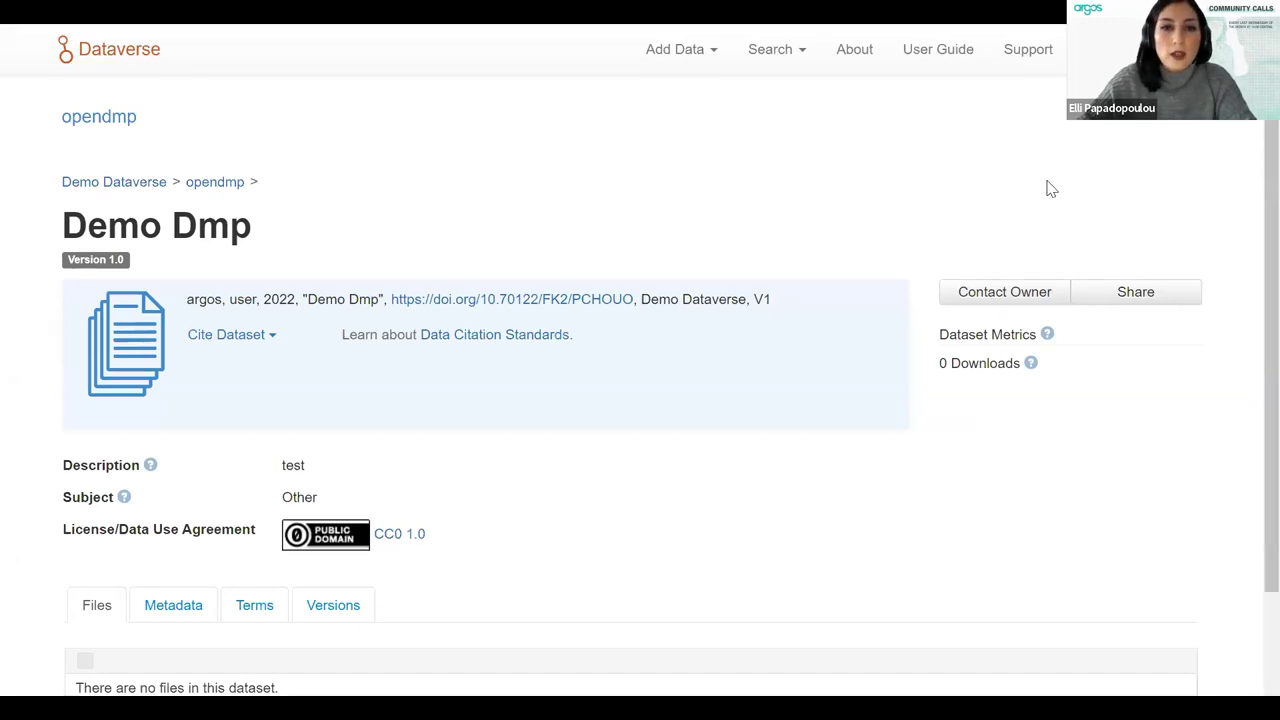
Return to the "DMP deposit" overview in Argos and check its available deposit repositories and the repository choice for its DOI
click(640, 93)
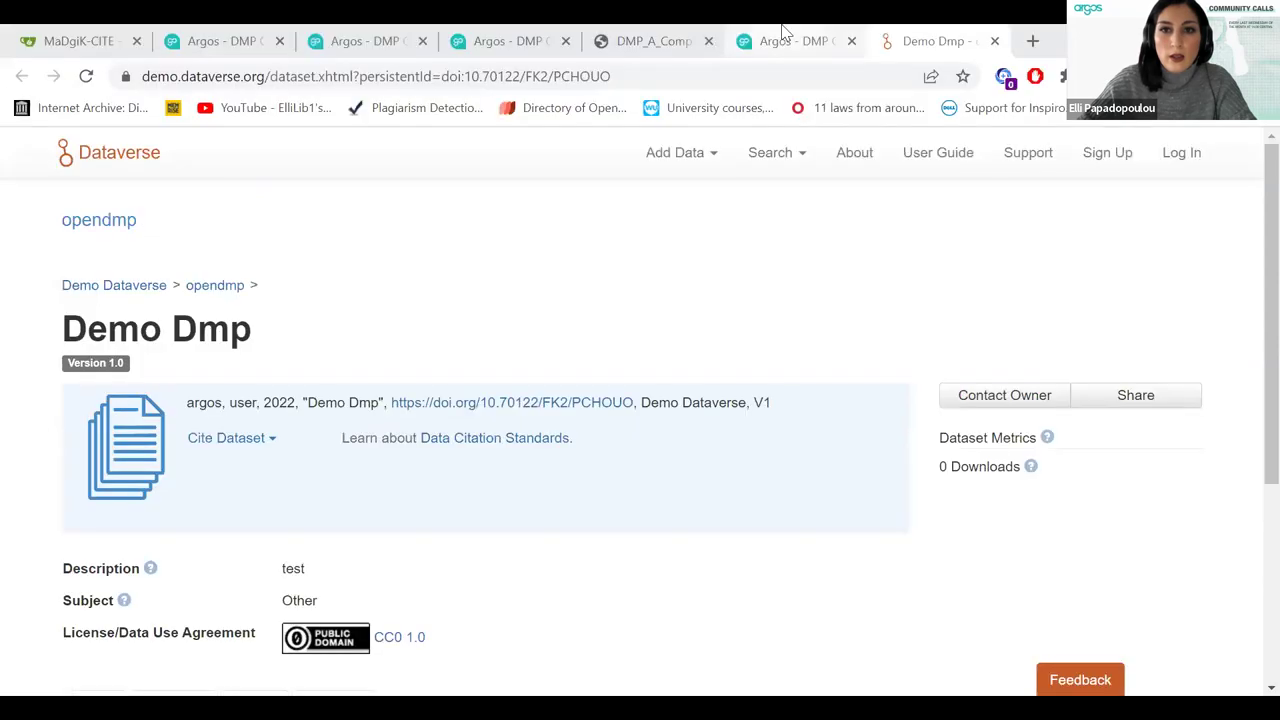
click(800, 41)
click(1265, 76)
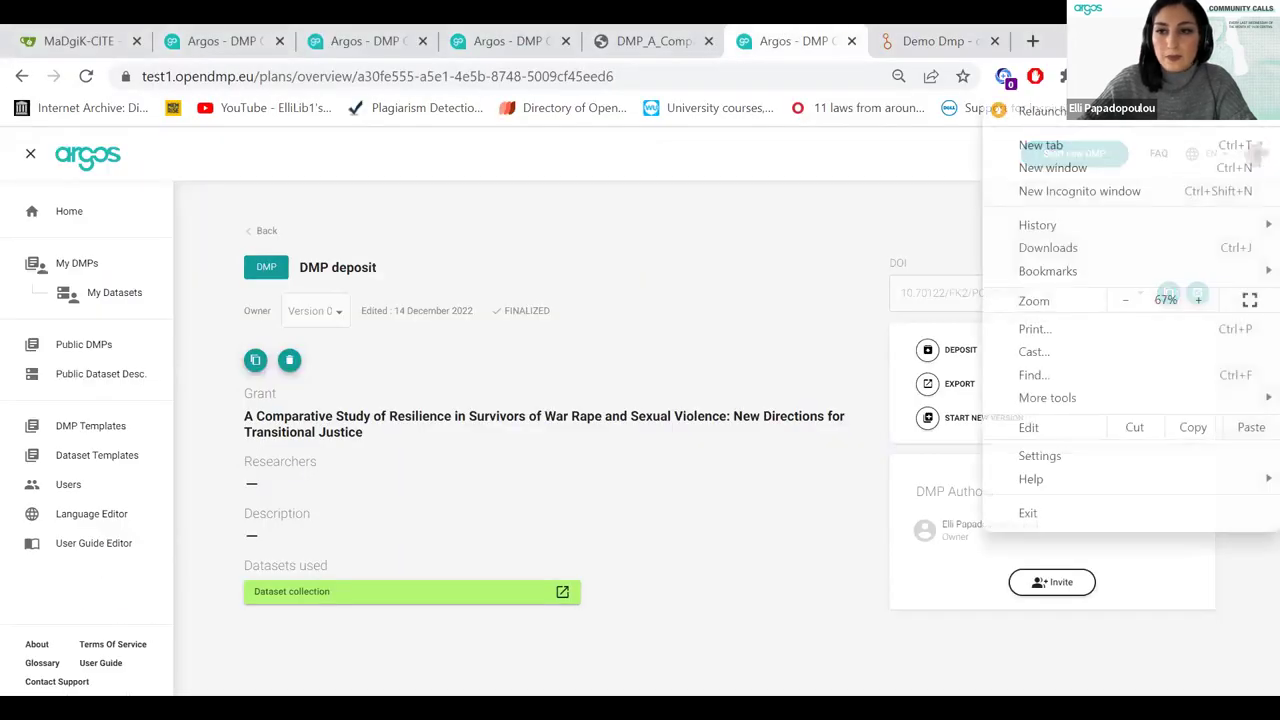
click(1250, 300)
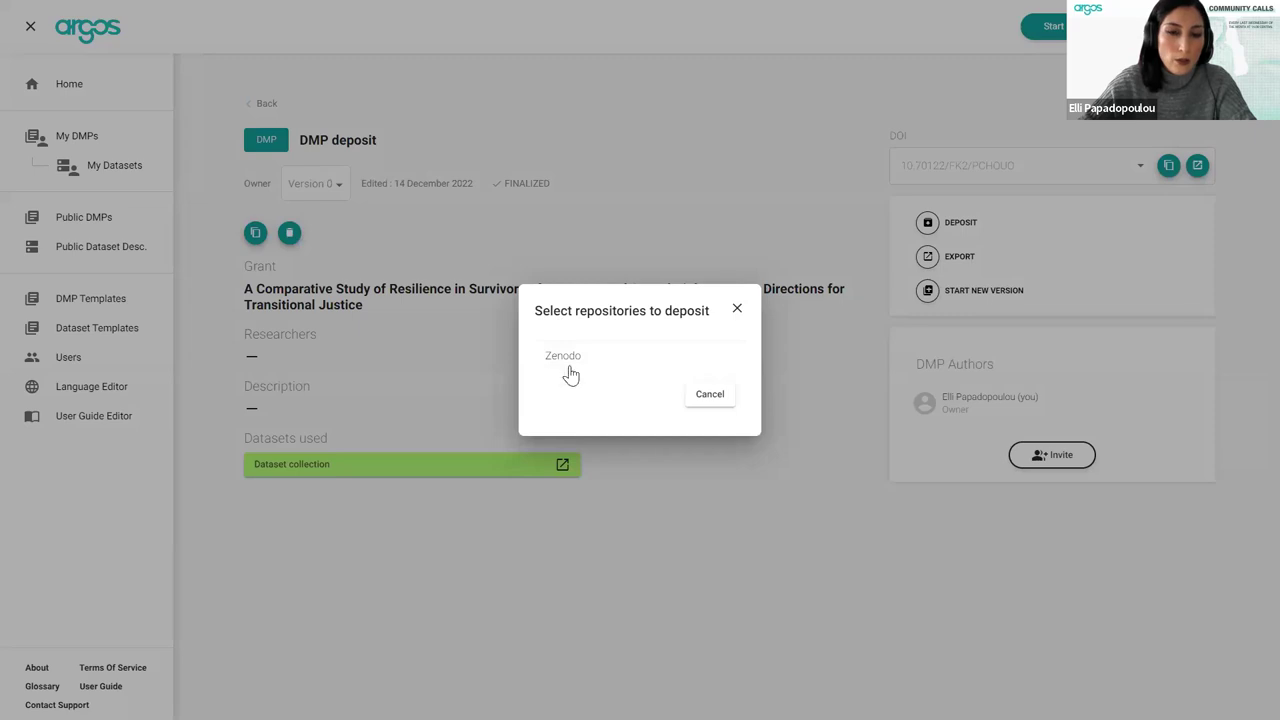
click(737, 311)
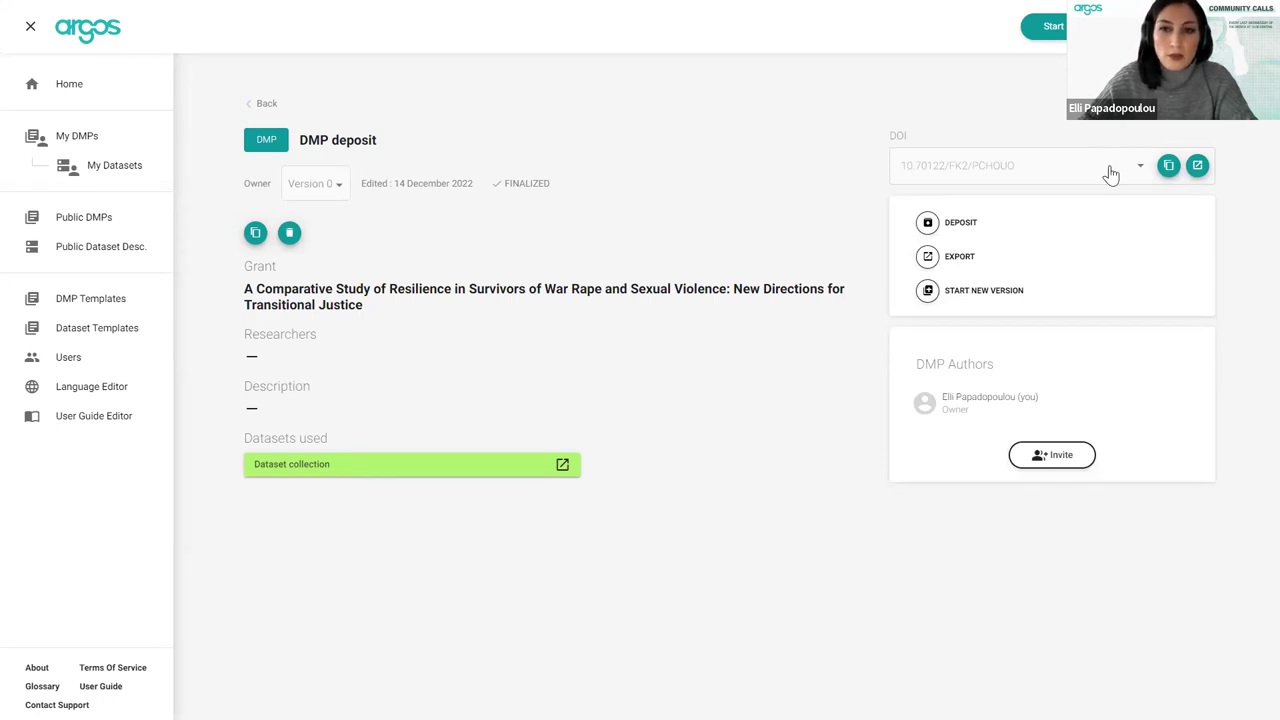
click(1008, 166)
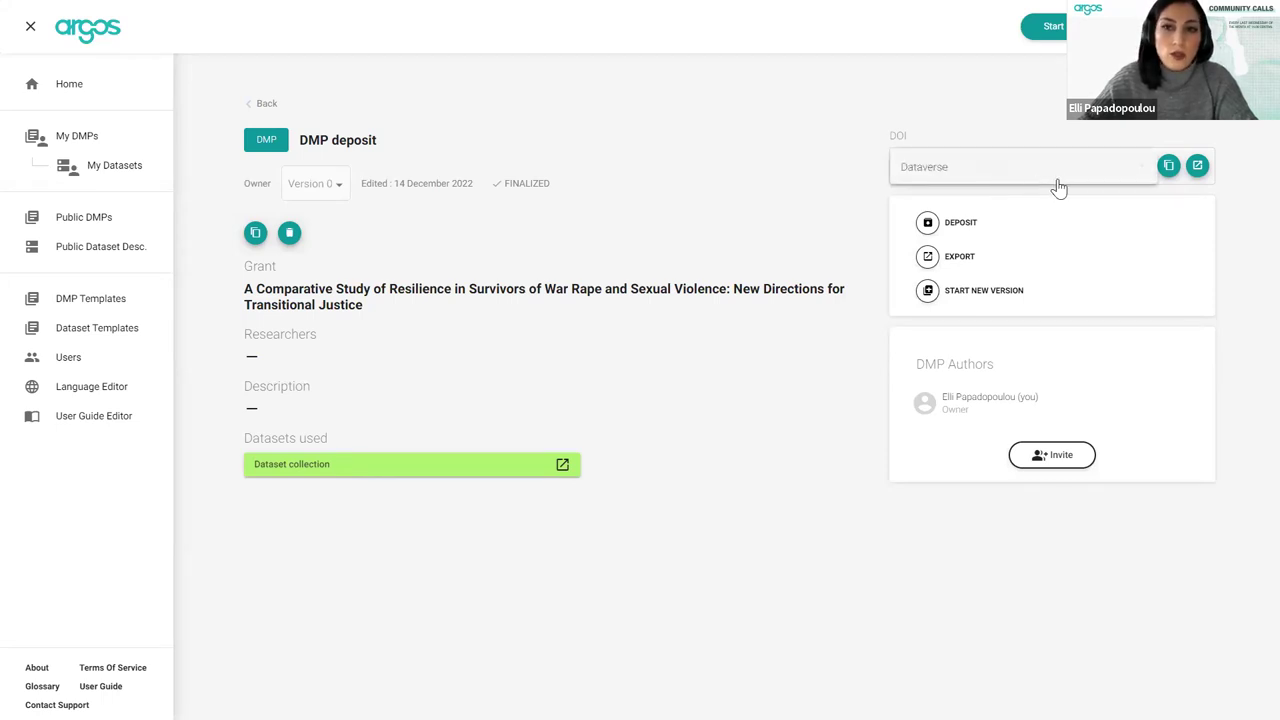
click(930, 168)
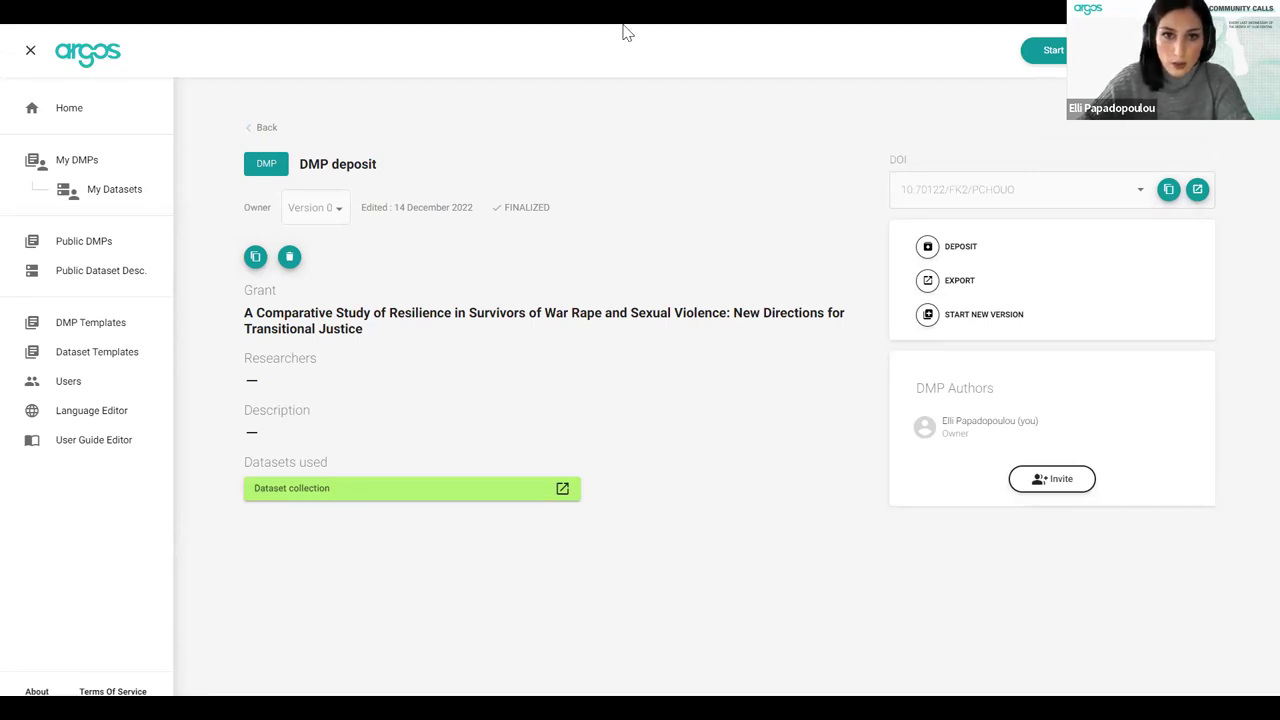
Switch to the MaDgiK-CITE page on code-repo.d4science.org and examine its address and list of code repositories
key(F11)
click(100, 41)
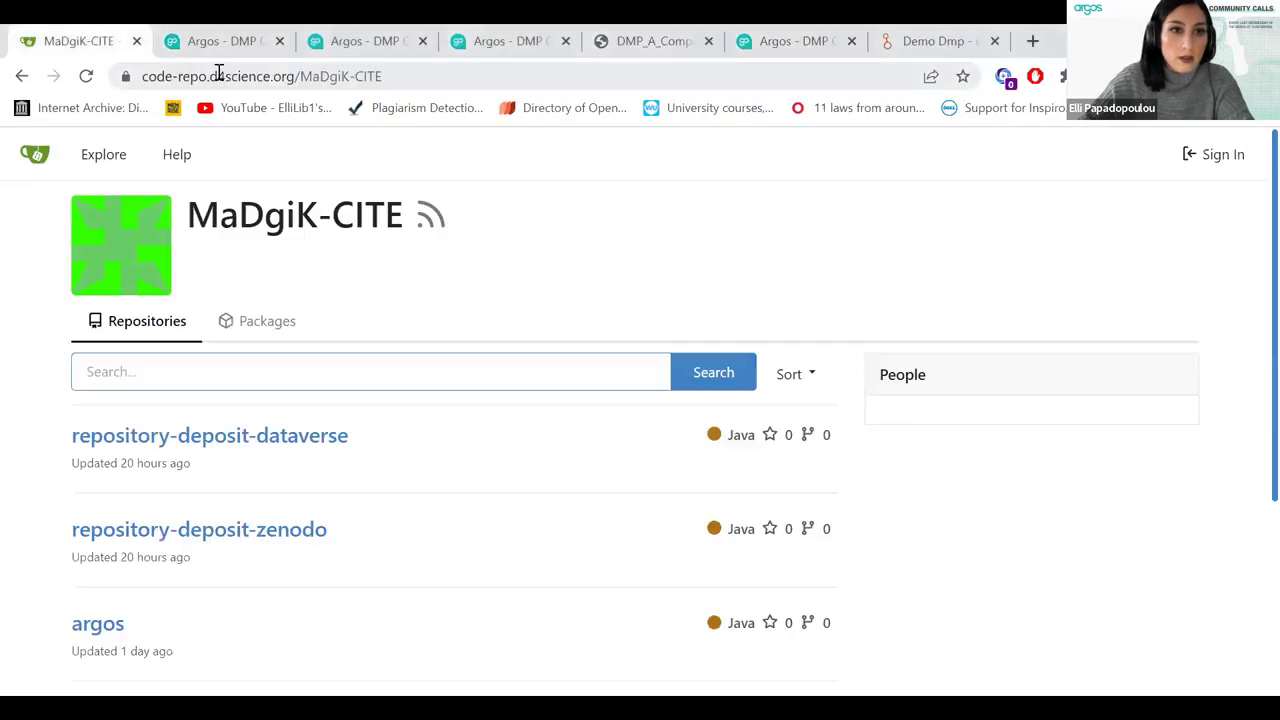
click(220, 77)
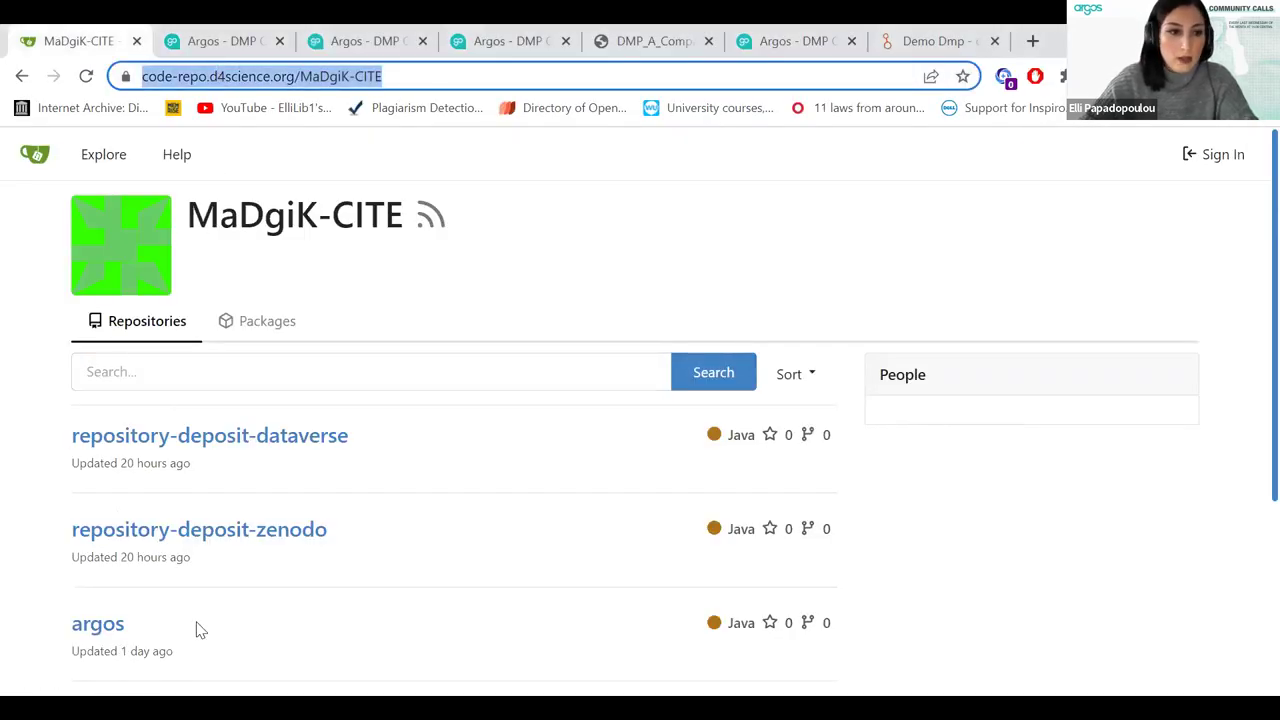
scroll(195, 625, down, 2)
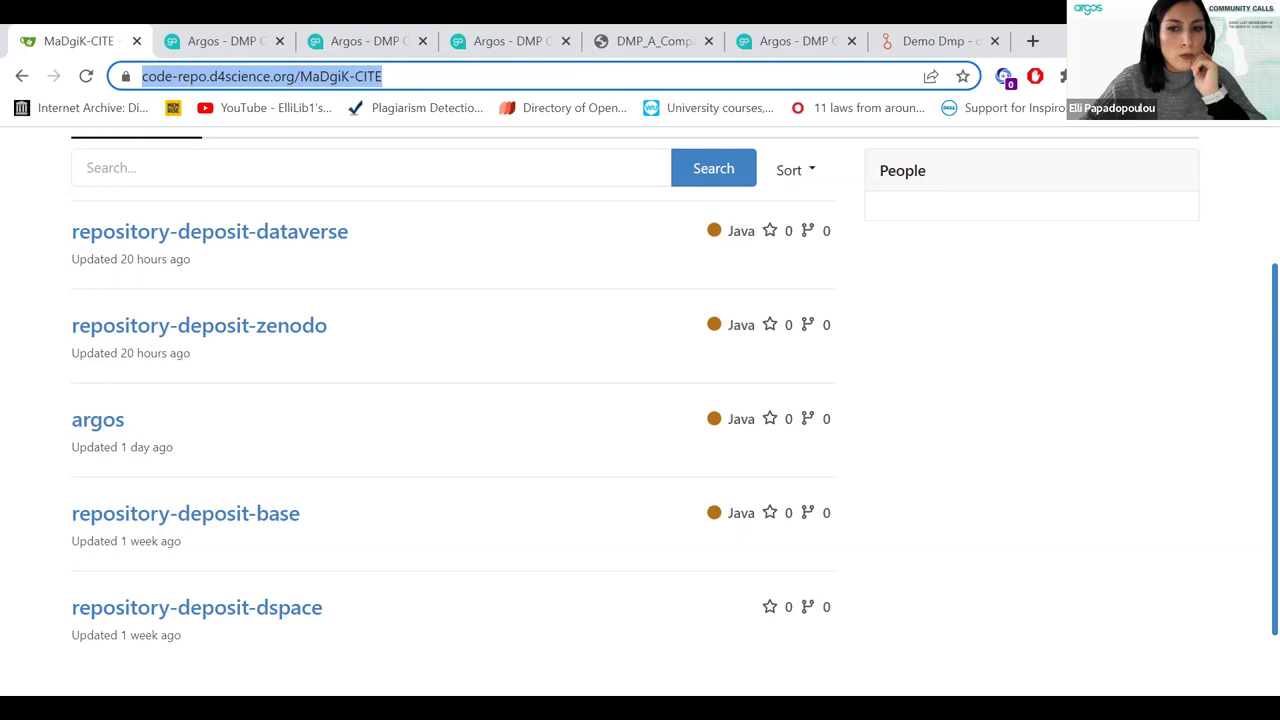
click(580, 566)
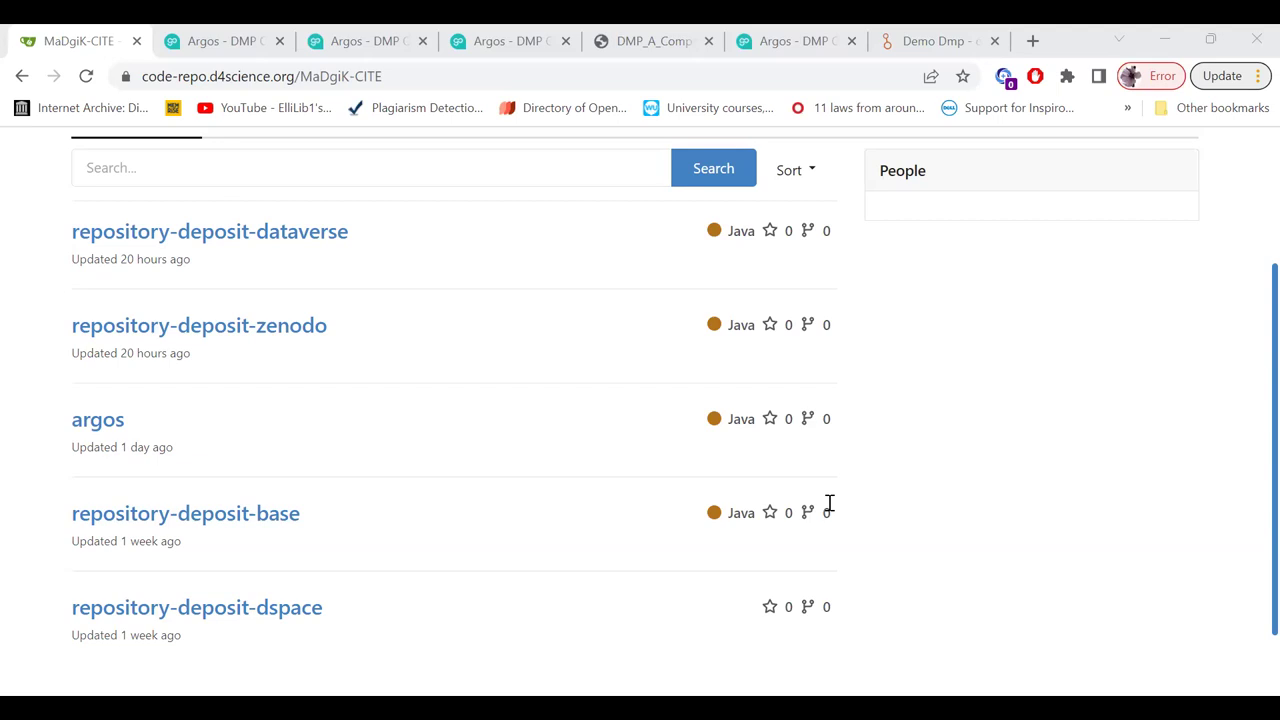
key(ctrl+l)
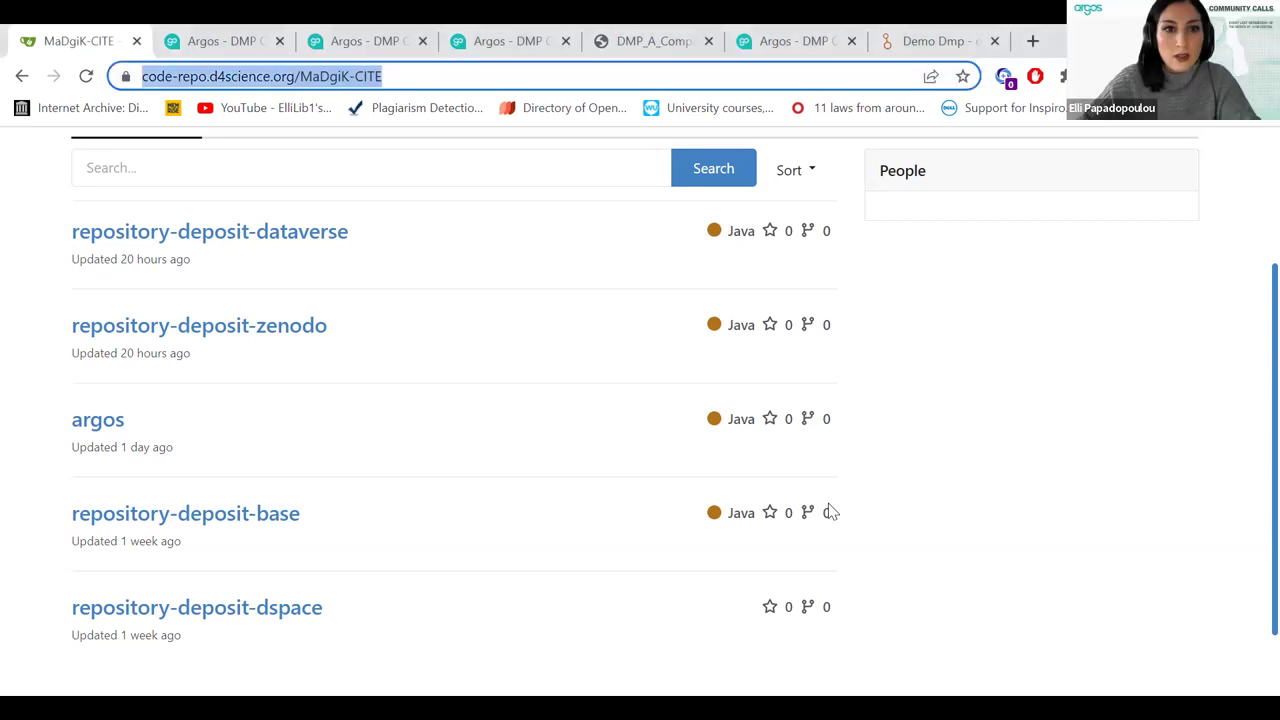
click(763, 466)
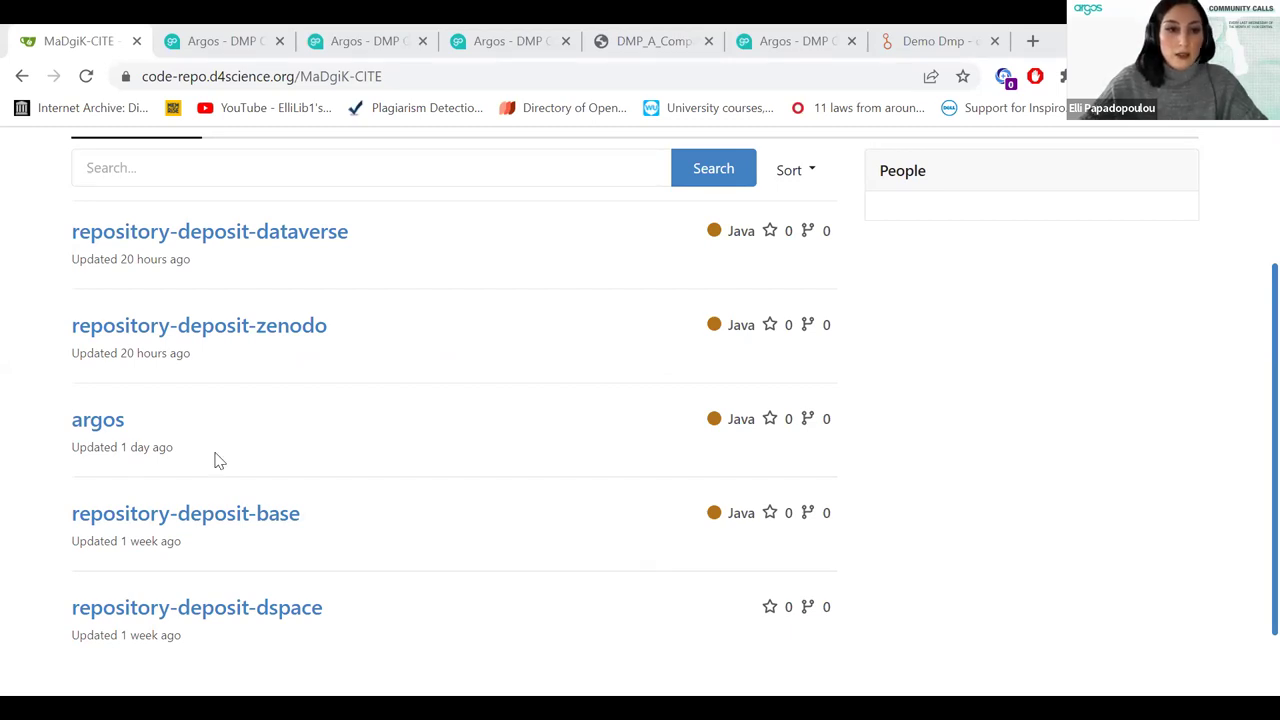
Inspect the files of the repository-deposit-base code repository and return to the MaDgiK-CITE repository list
click(208, 517)
scroll(697, 528, down, 2)
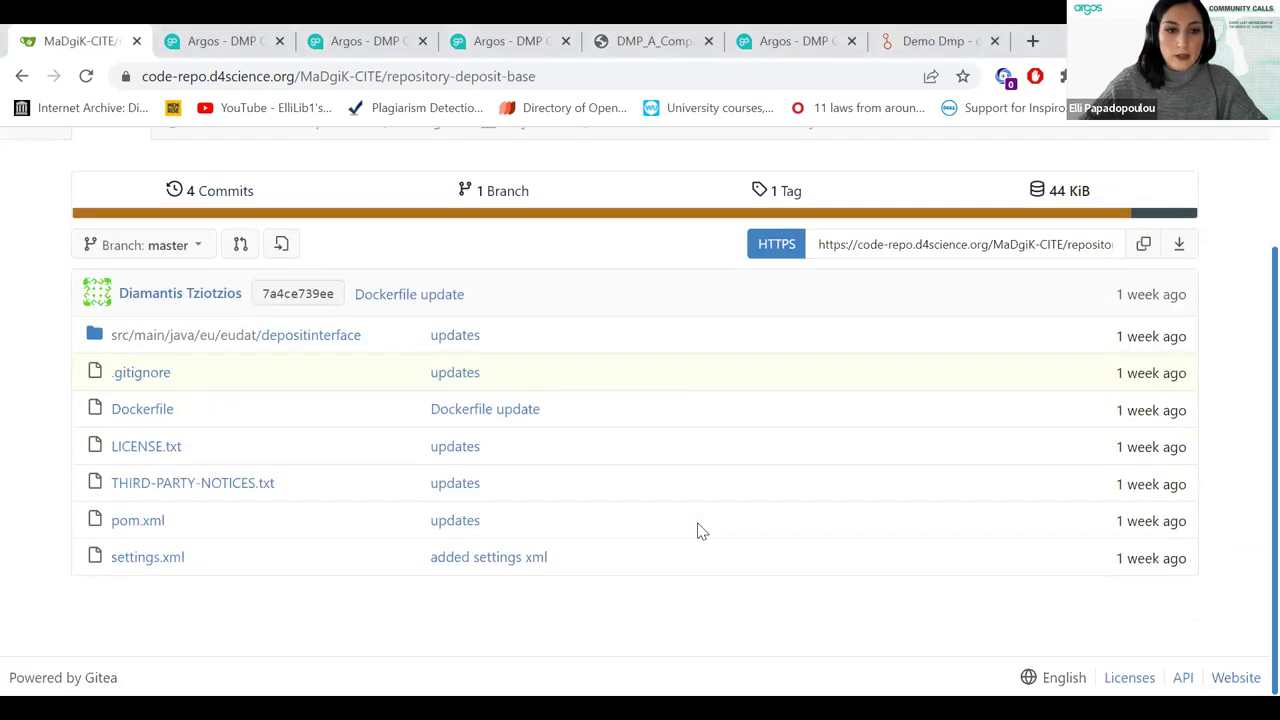
scroll(697, 528, up, 1)
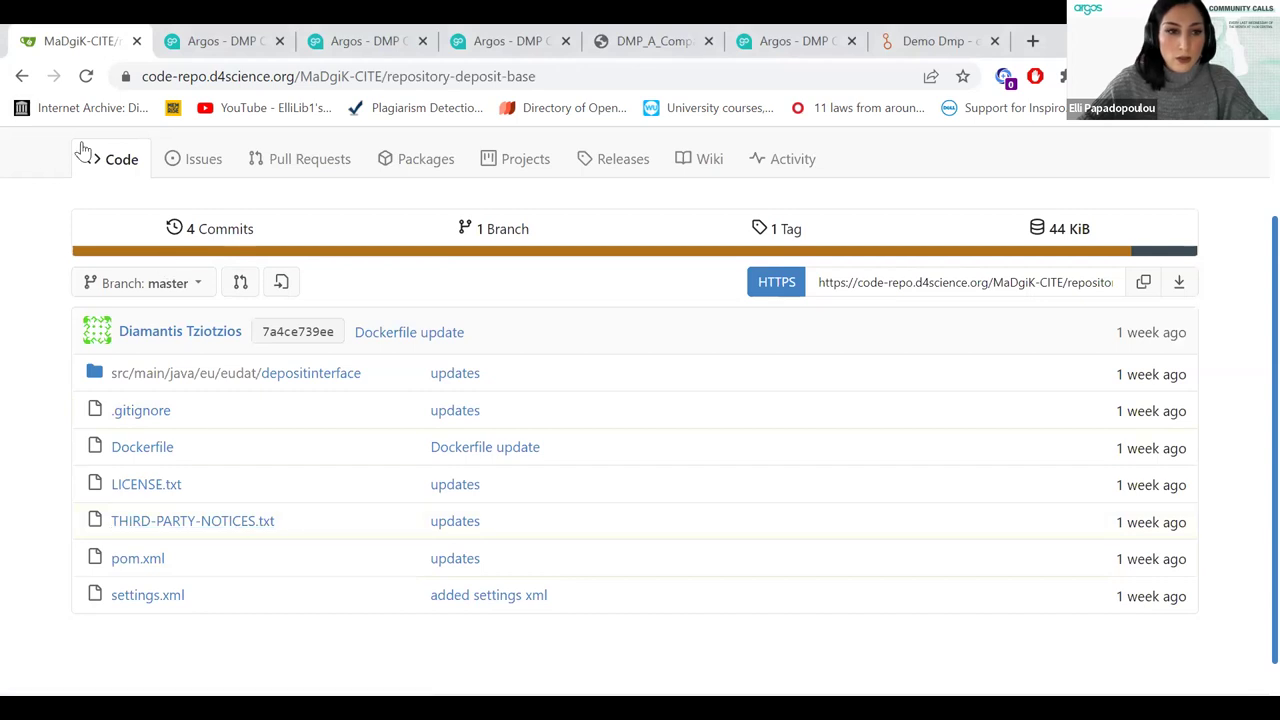
click(22, 76)
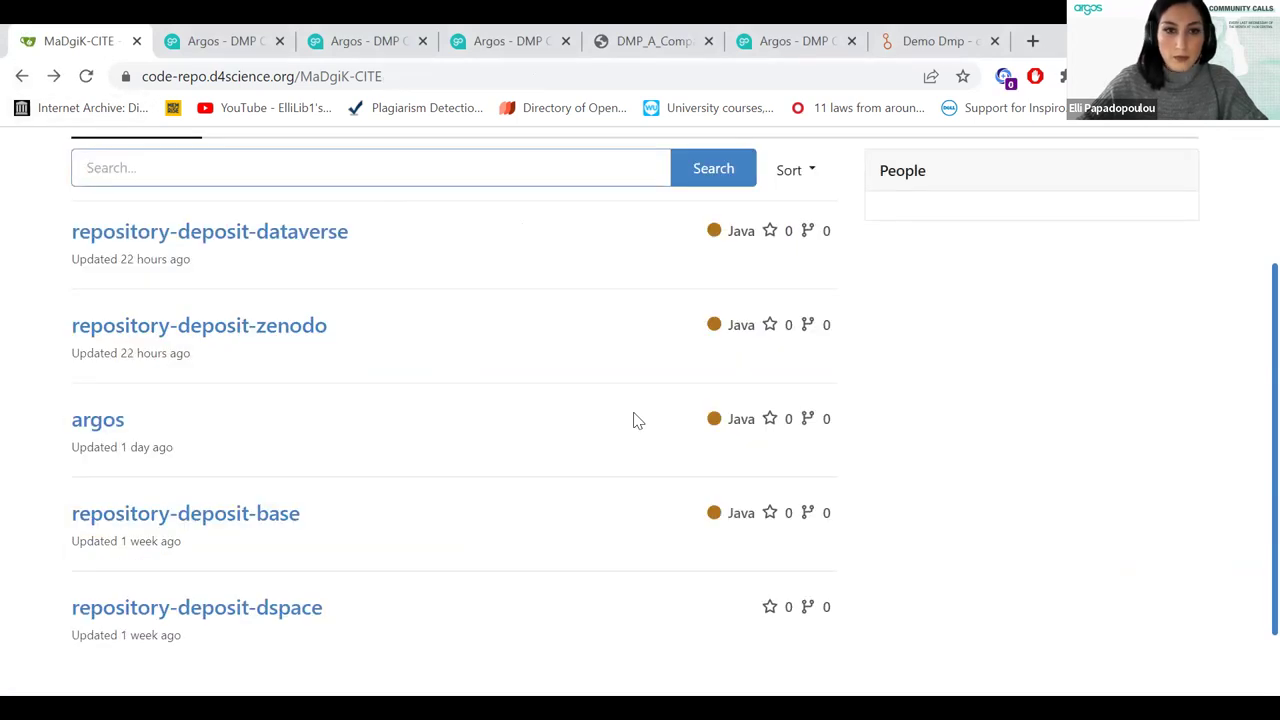